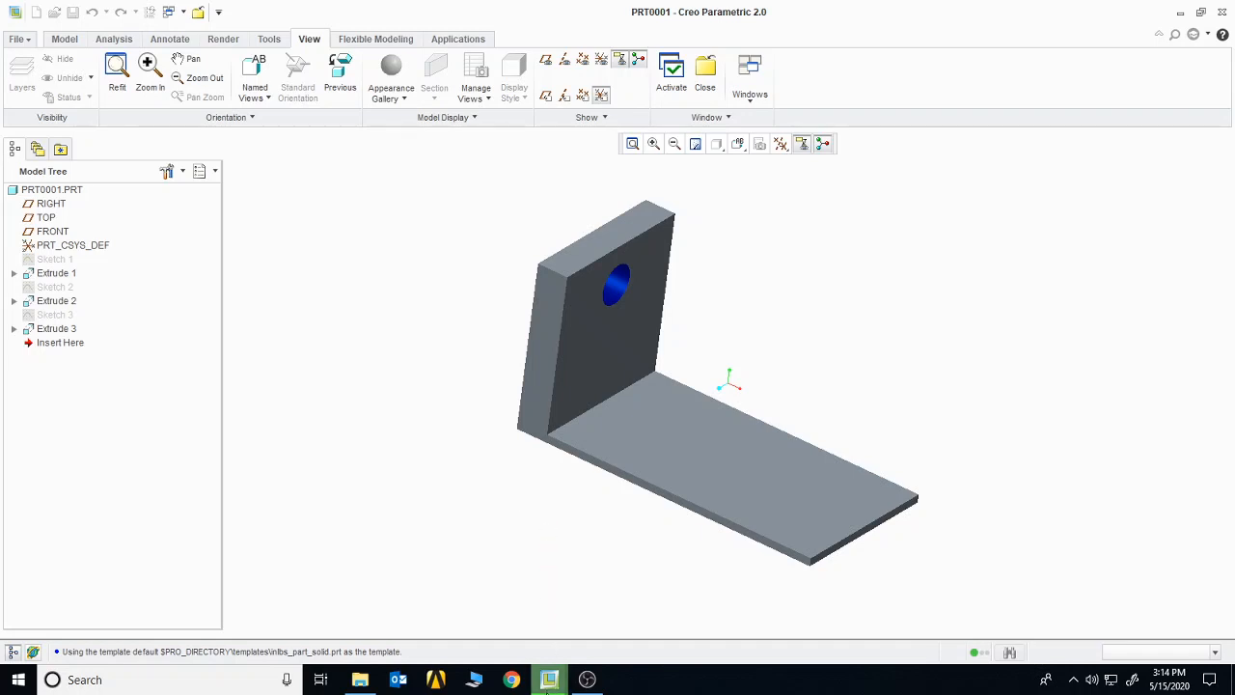
Review the three open part models PRT0001, PRT0002 and PRT0003, ending on the PRT0003 window.
{"action": "mouse_move", "coordinate": [550, 679]}
{"action": "left_click", "coordinate": [550, 605]}
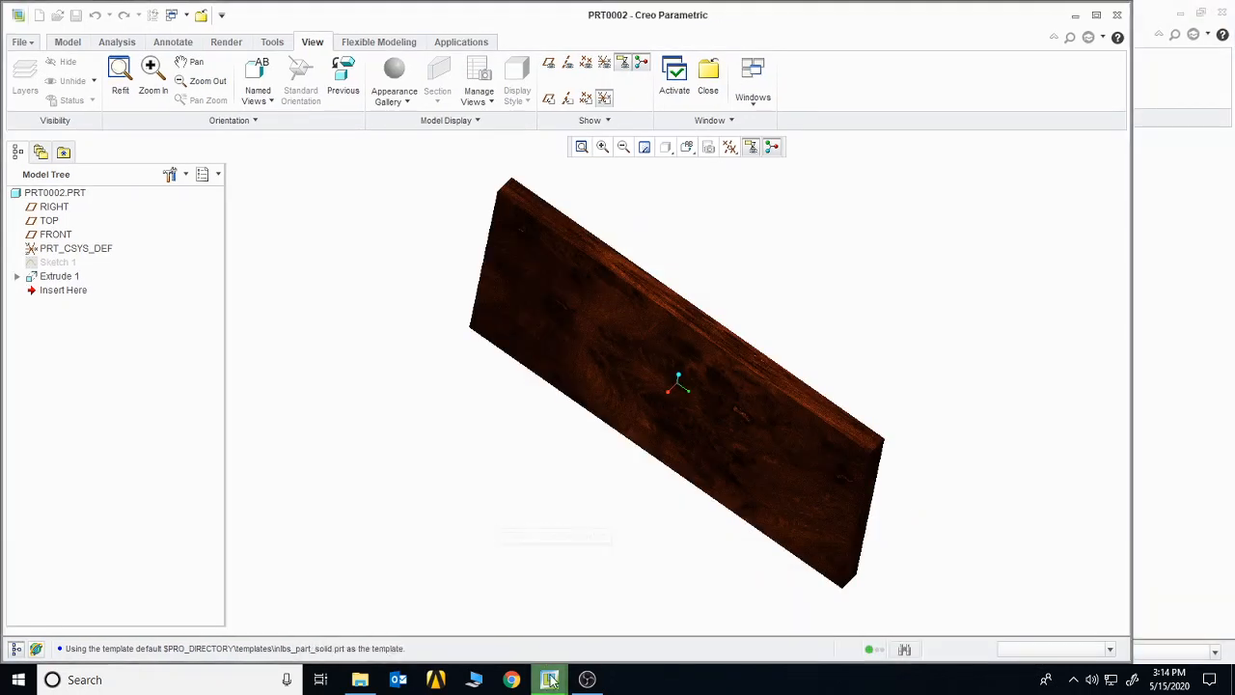
{"action": "left_click", "coordinate": [551, 677]}
{"action": "left_click", "coordinate": [705, 620]}
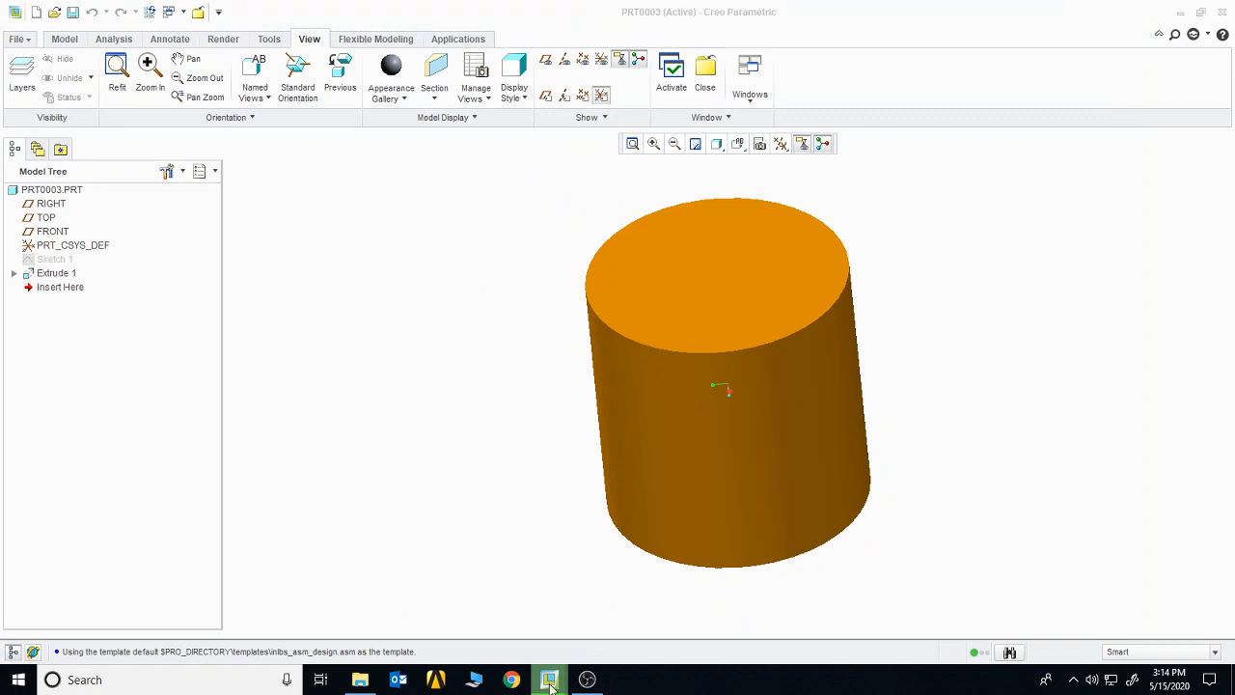
{"action": "mouse_move", "coordinate": [548, 679]}
{"action": "left_click", "coordinate": [434, 603]}
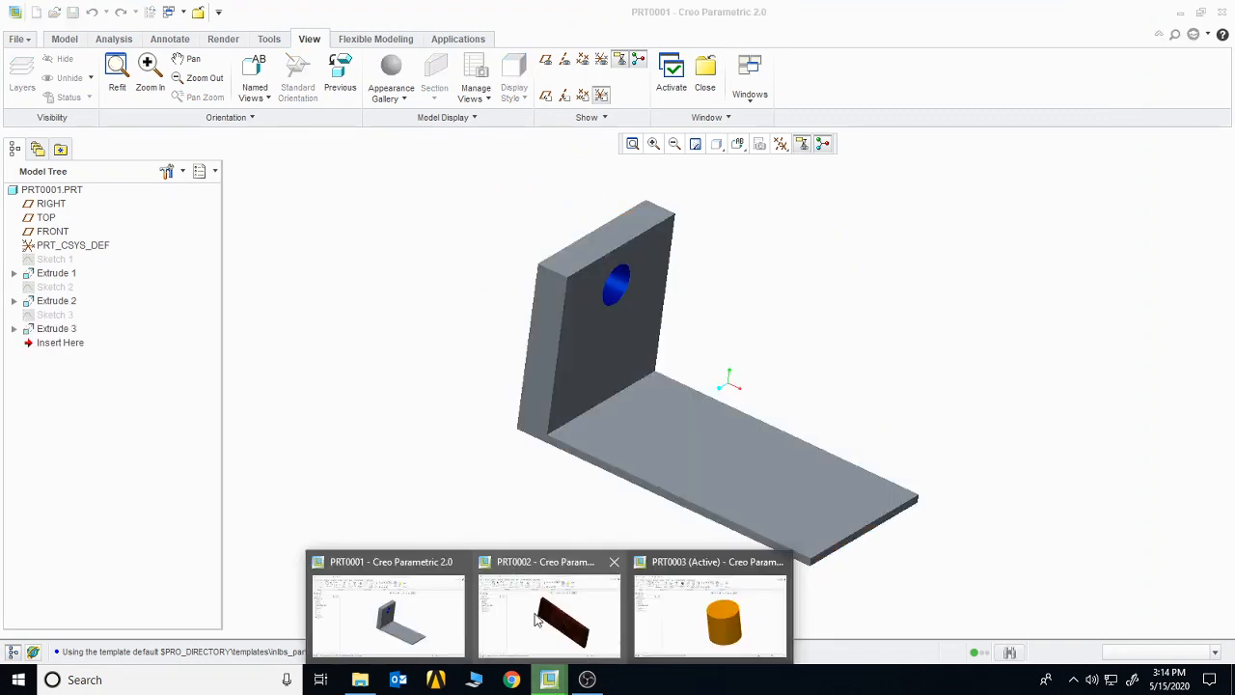
{"action": "mouse_move", "coordinate": [538, 620]}
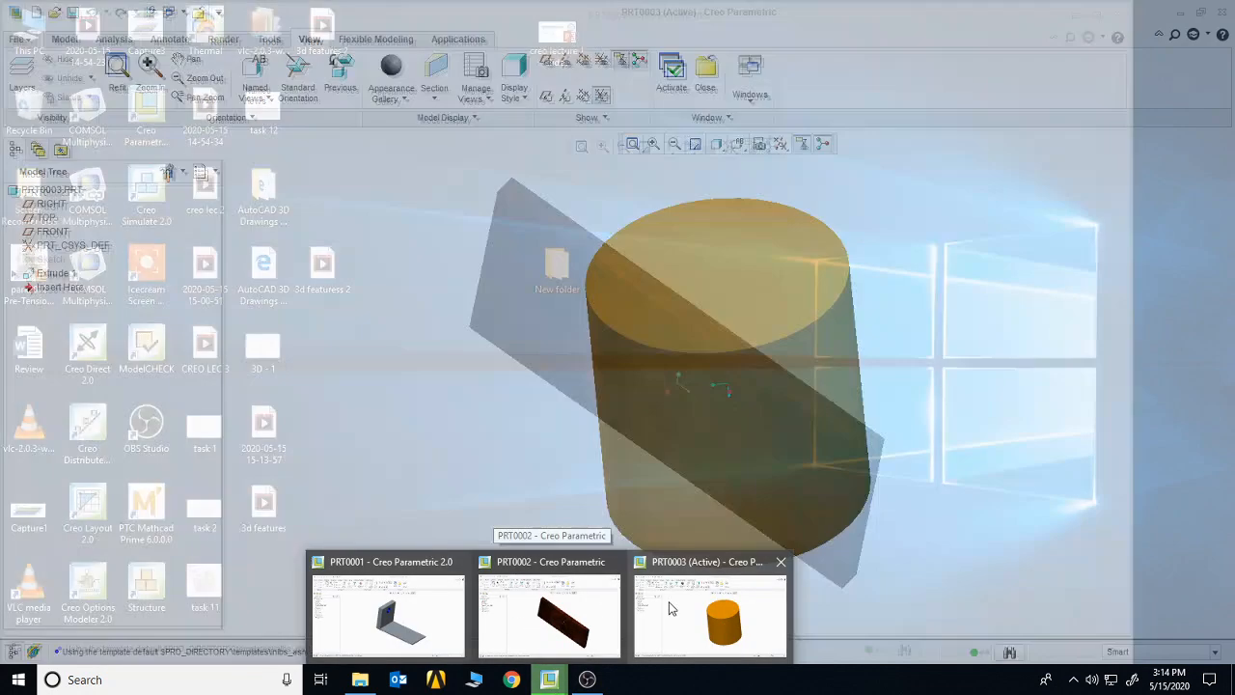
{"action": "left_click", "coordinate": [691, 606]}
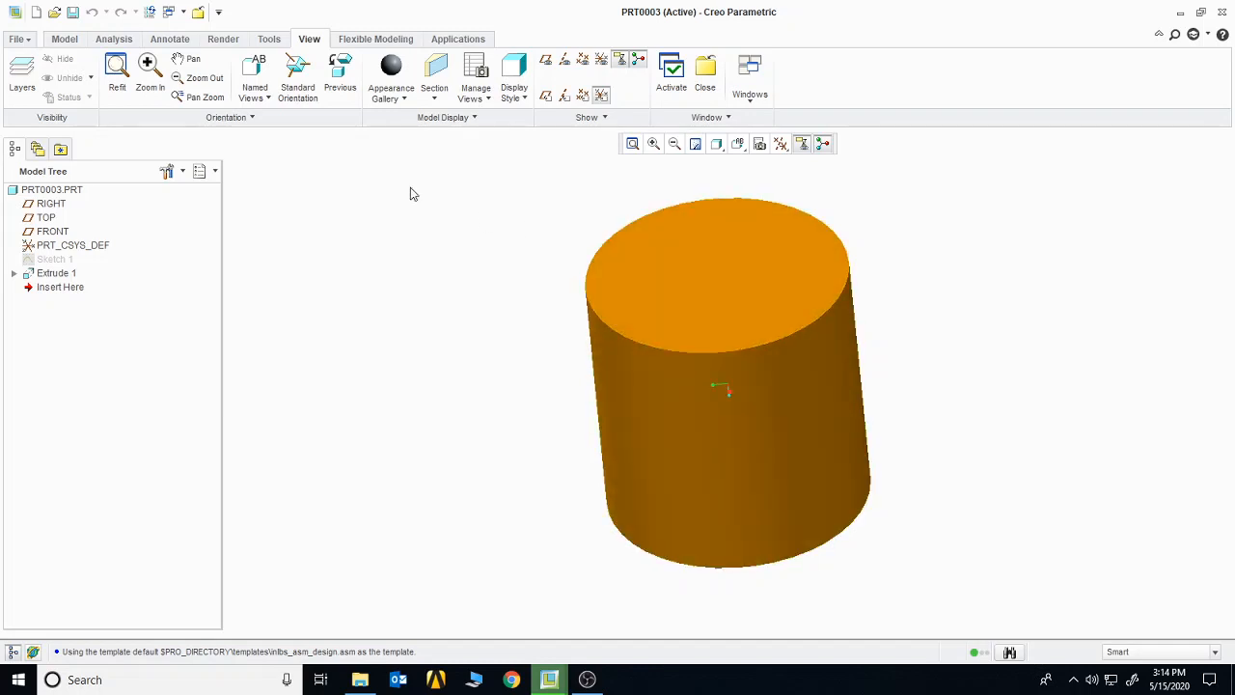
Create a new Design assembly named asm0003 with the default template and maximize its window.
{"action": "left_click", "coordinate": [36, 15]}
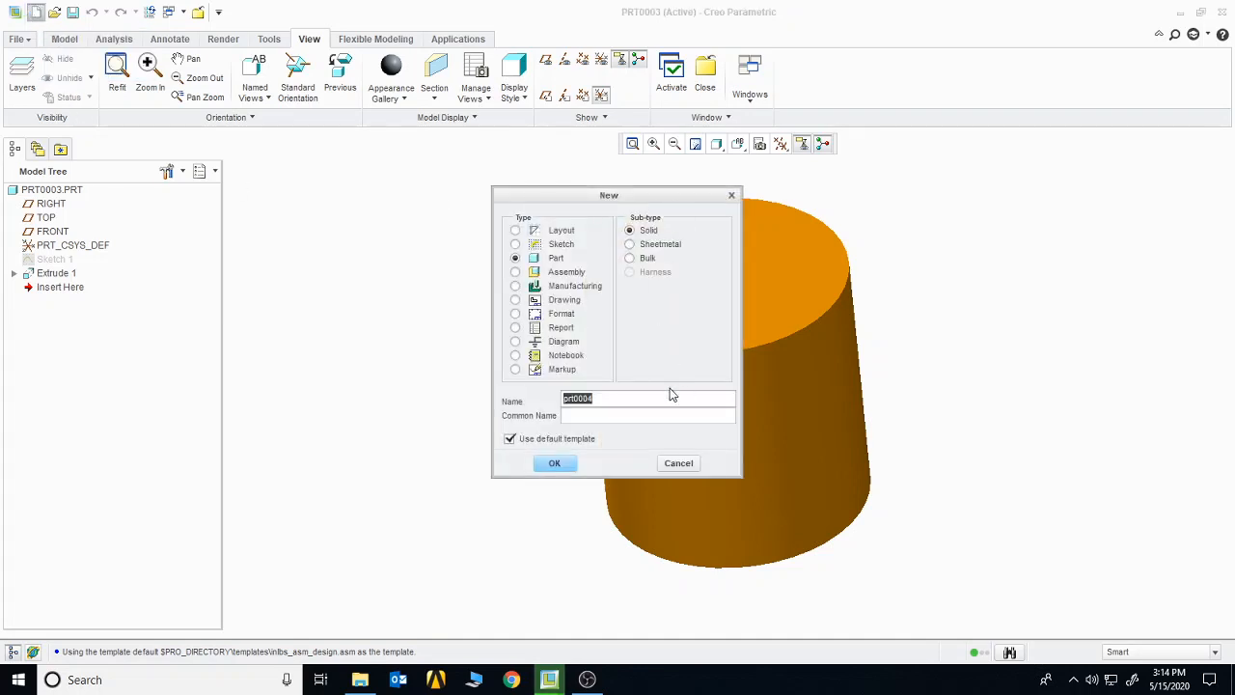
{"action": "left_click", "coordinate": [516, 271]}
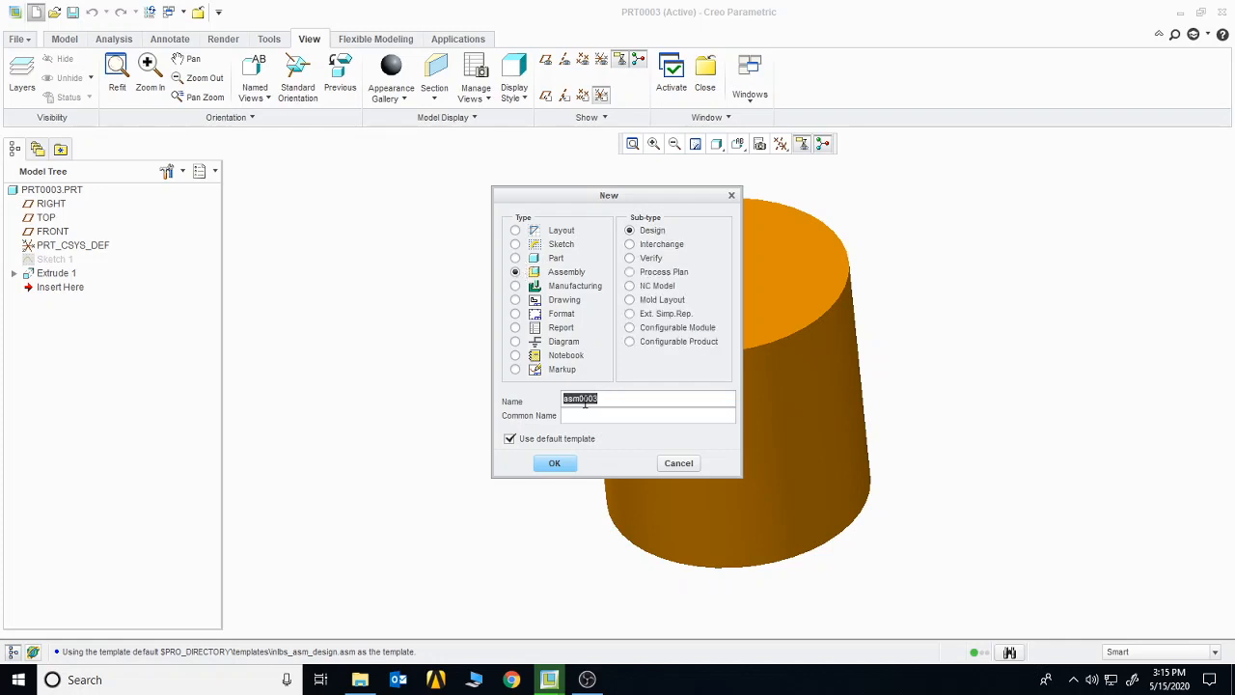
{"action": "left_click", "coordinate": [555, 463]}
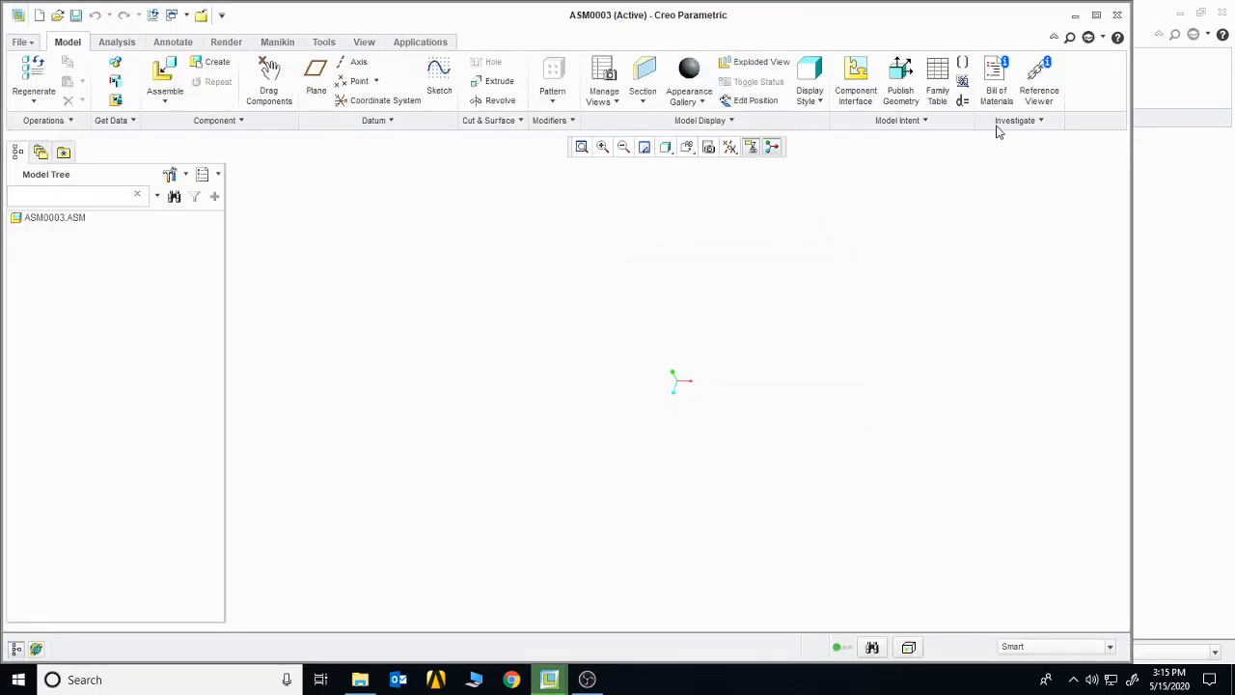
{"action": "left_click", "coordinate": [1096, 16]}
Turn on the display of all datum axes, points, coordinate systems and planes in the assembly.
{"action": "left_click", "coordinate": [781, 143]}
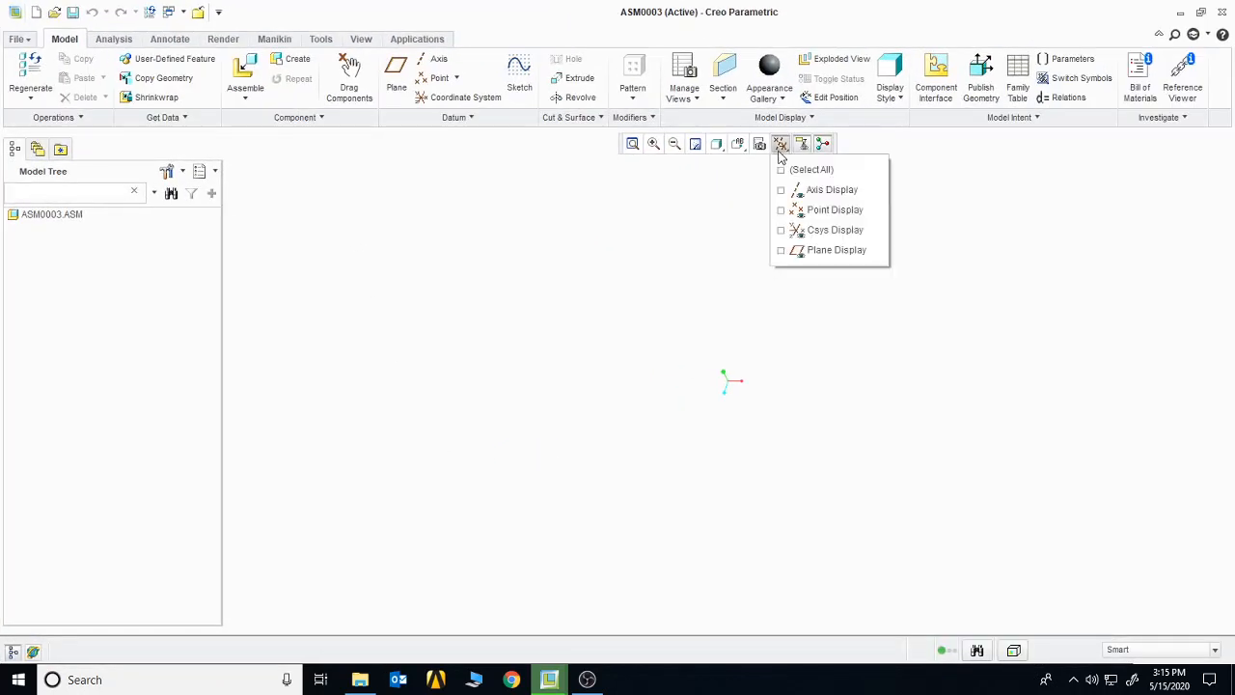
{"action": "left_click", "coordinate": [797, 168]}
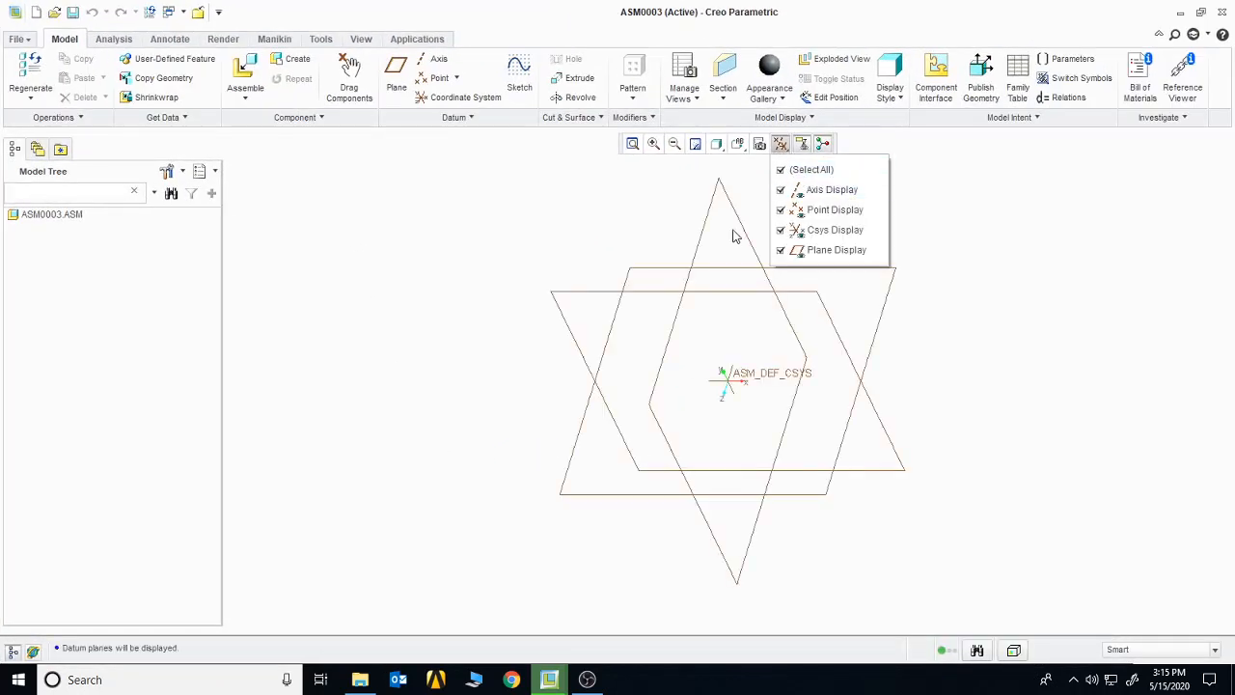
{"action": "left_click", "coordinate": [352, 339]}
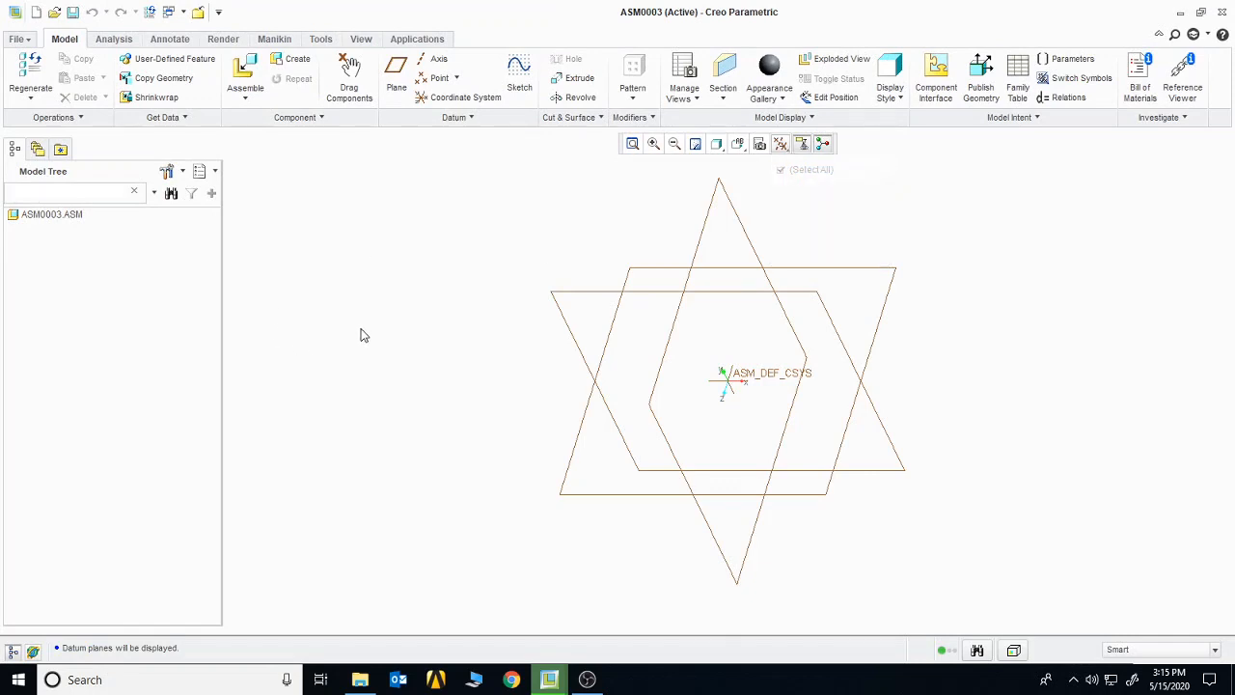
Bring prt0001.prt from the current session into the assembly as the first component.
{"action": "left_click", "coordinate": [252, 73]}
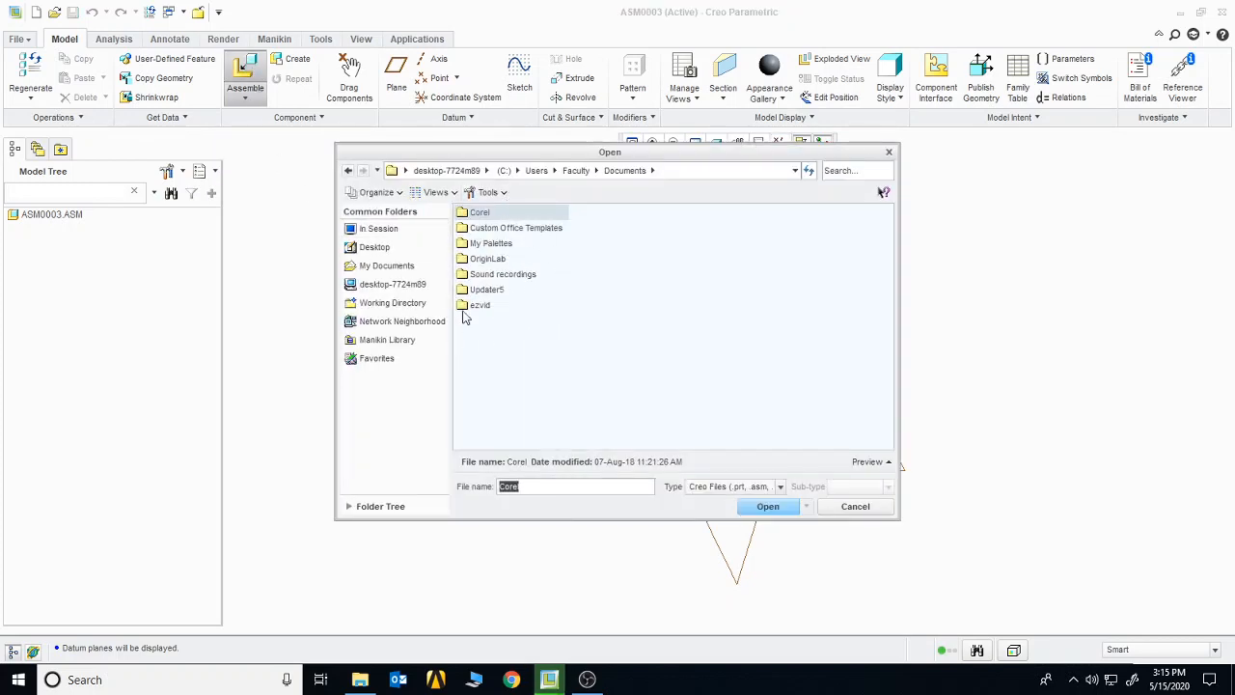
{"action": "left_click", "coordinate": [389, 232]}
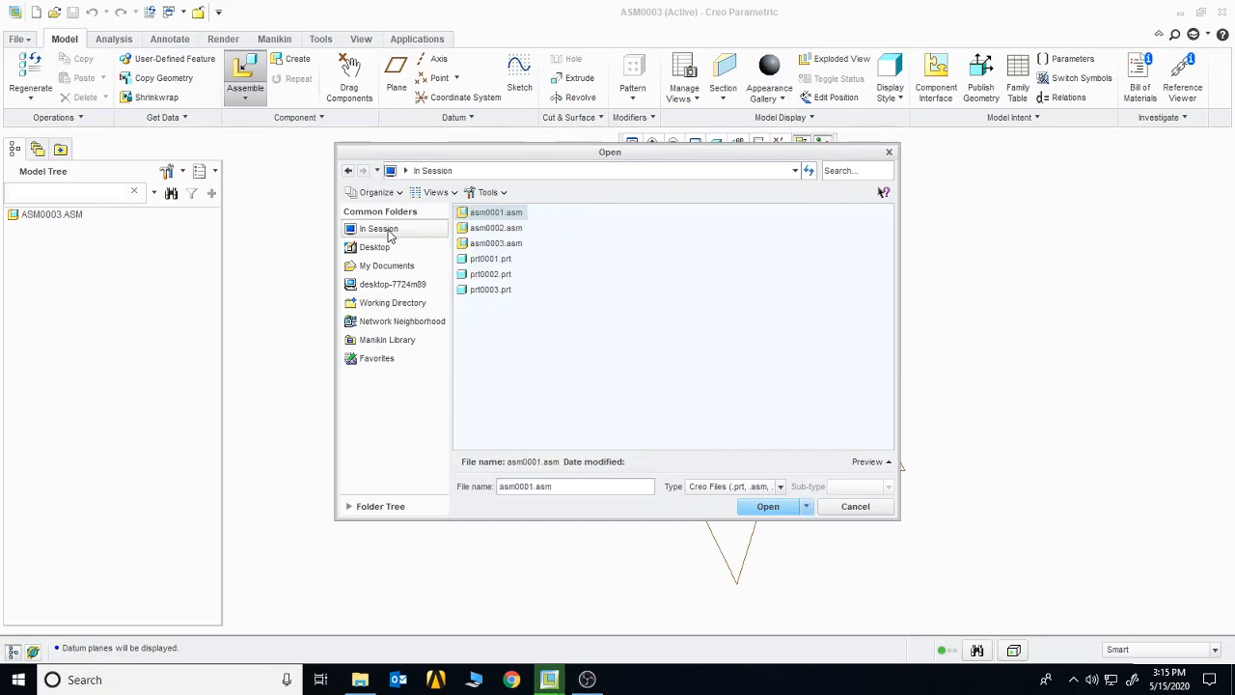
{"action": "left_click", "coordinate": [490, 260]}
{"action": "left_click", "coordinate": [769, 506]}
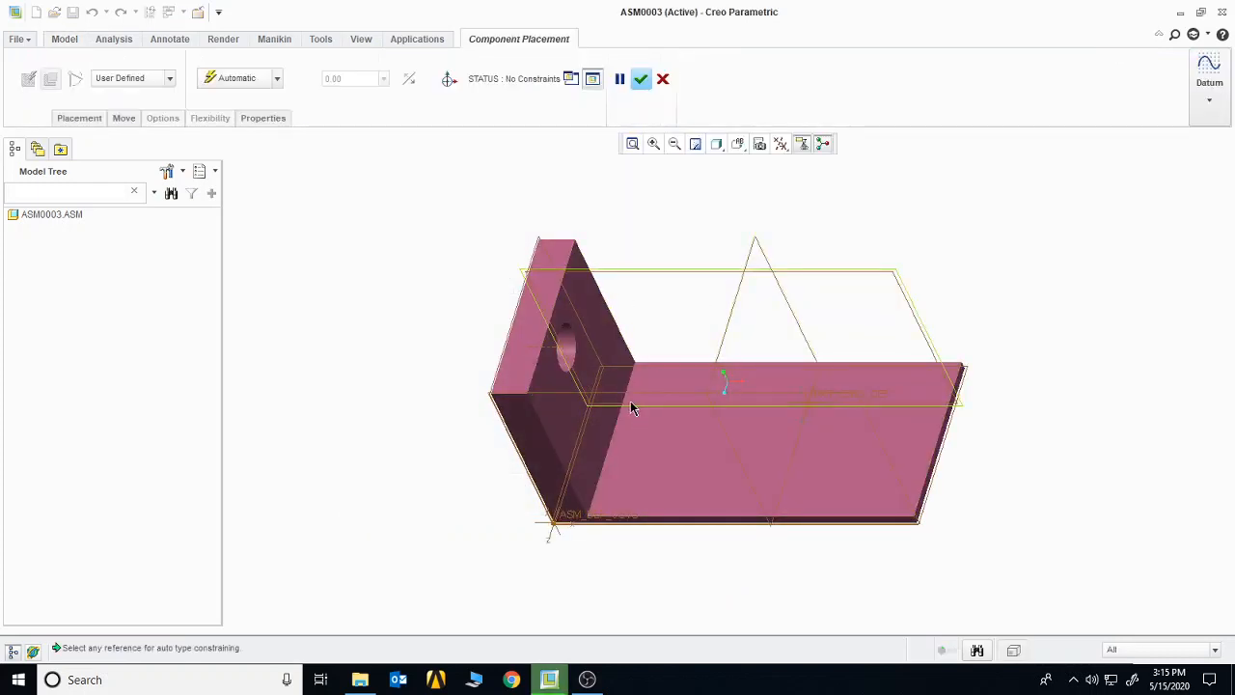
Show the 3D dragger on the L-shaped bracket and shift the part slightly along its three axes.
{"action": "left_click", "coordinate": [449, 81]}
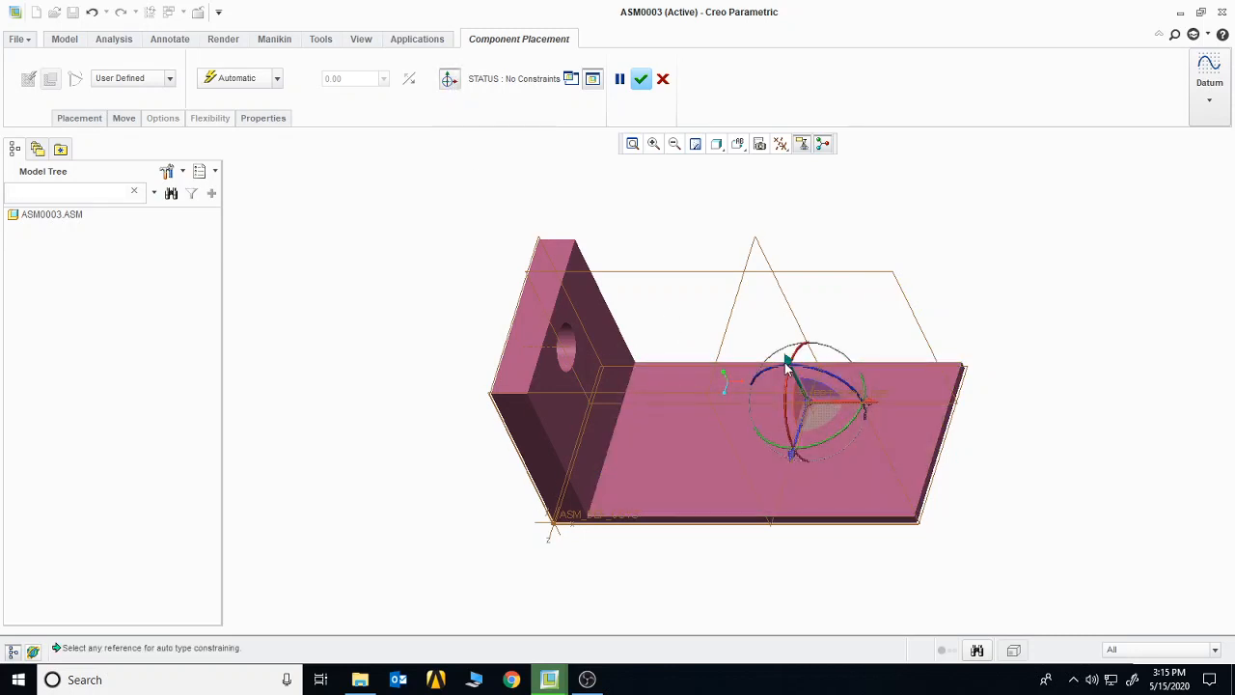
{"action": "left_click_drag", "start_coordinate": [789, 365], "coordinate": [773, 447]}
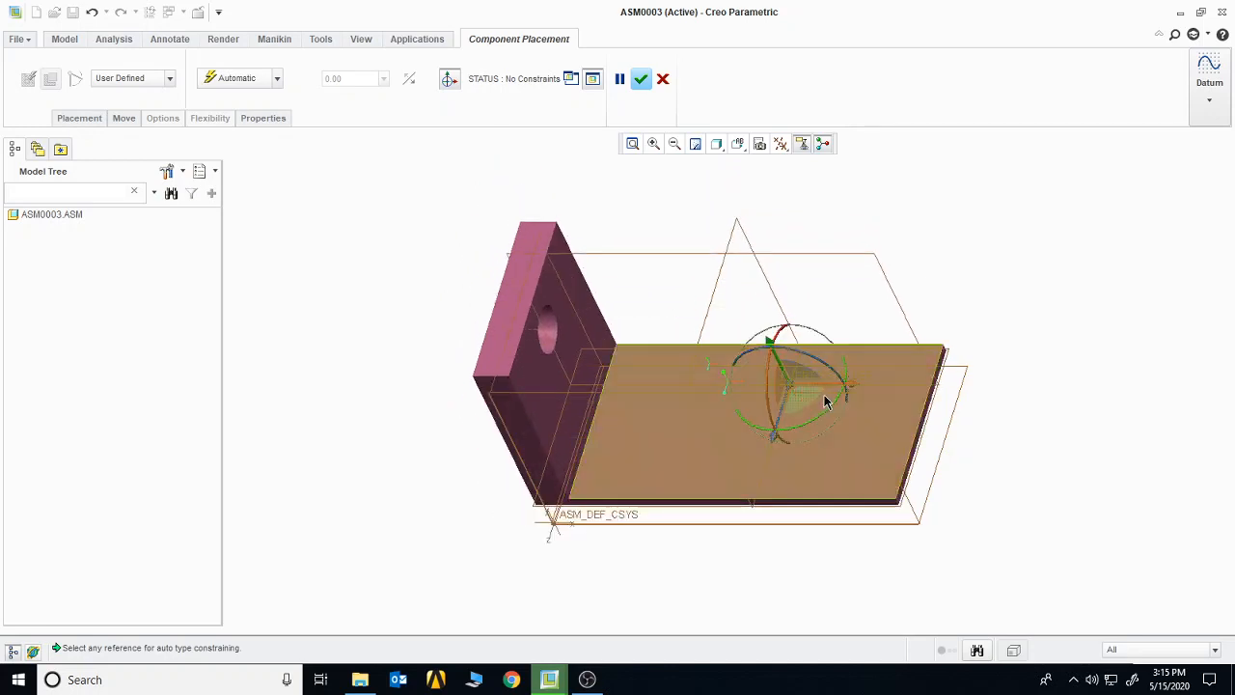
{"action": "mouse_move", "coordinate": [846, 386]}
{"action": "left_mouse_down"}
{"action": "mouse_move", "coordinate": [885, 386]}
{"action": "mouse_move", "coordinate": [842, 388]}
{"action": "left_mouse_up"}
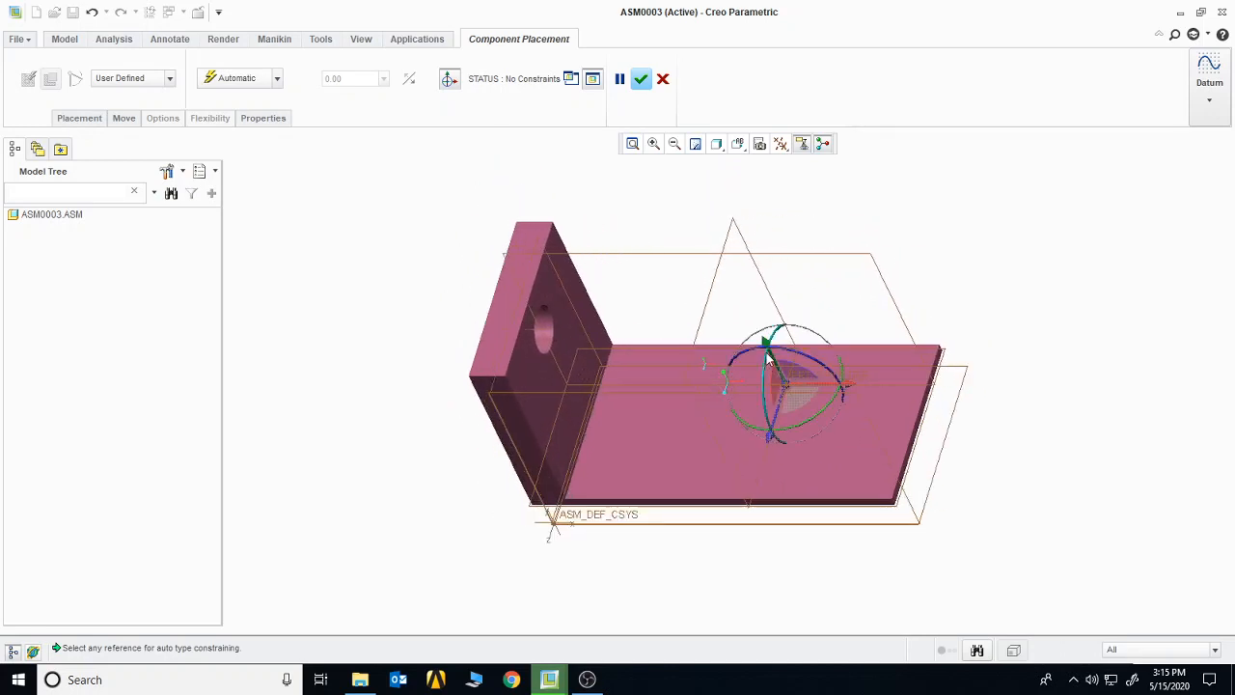
{"action": "left_click_drag", "start_coordinate": [766, 343], "coordinate": [761, 330]}
{"action": "left_click_drag", "start_coordinate": [762, 423], "coordinate": [758, 440]}
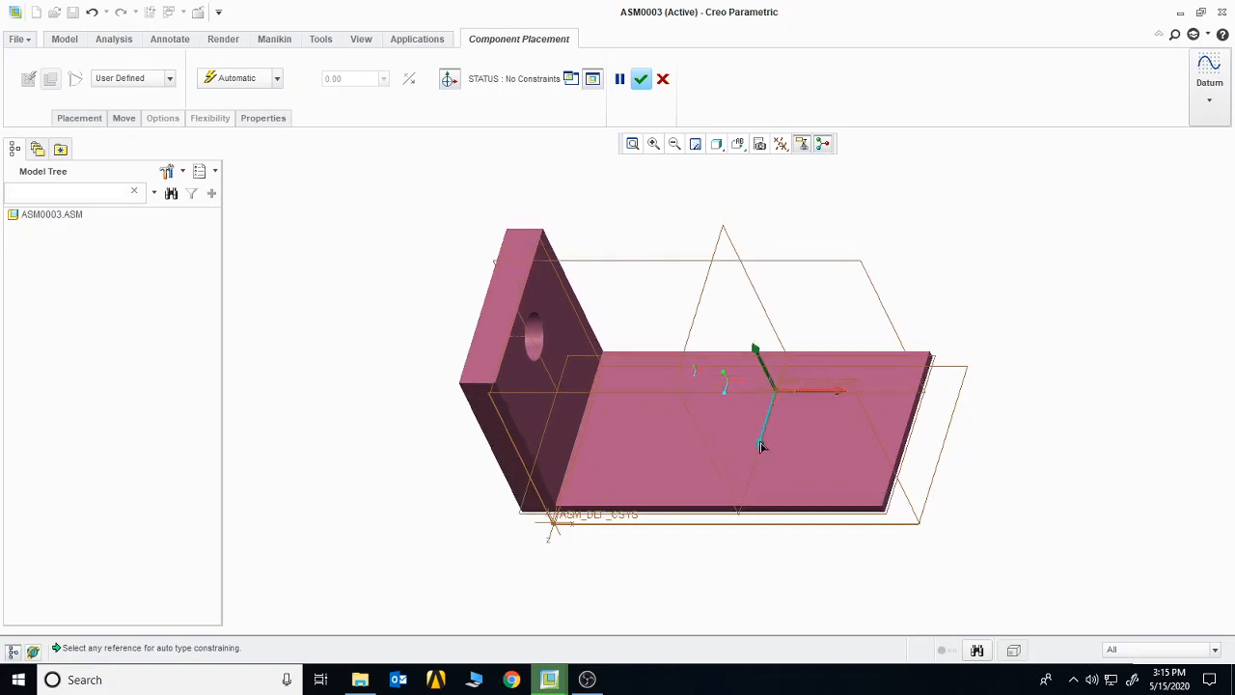
{"action": "left_click_drag", "start_coordinate": [842, 396], "coordinate": [871, 400]}
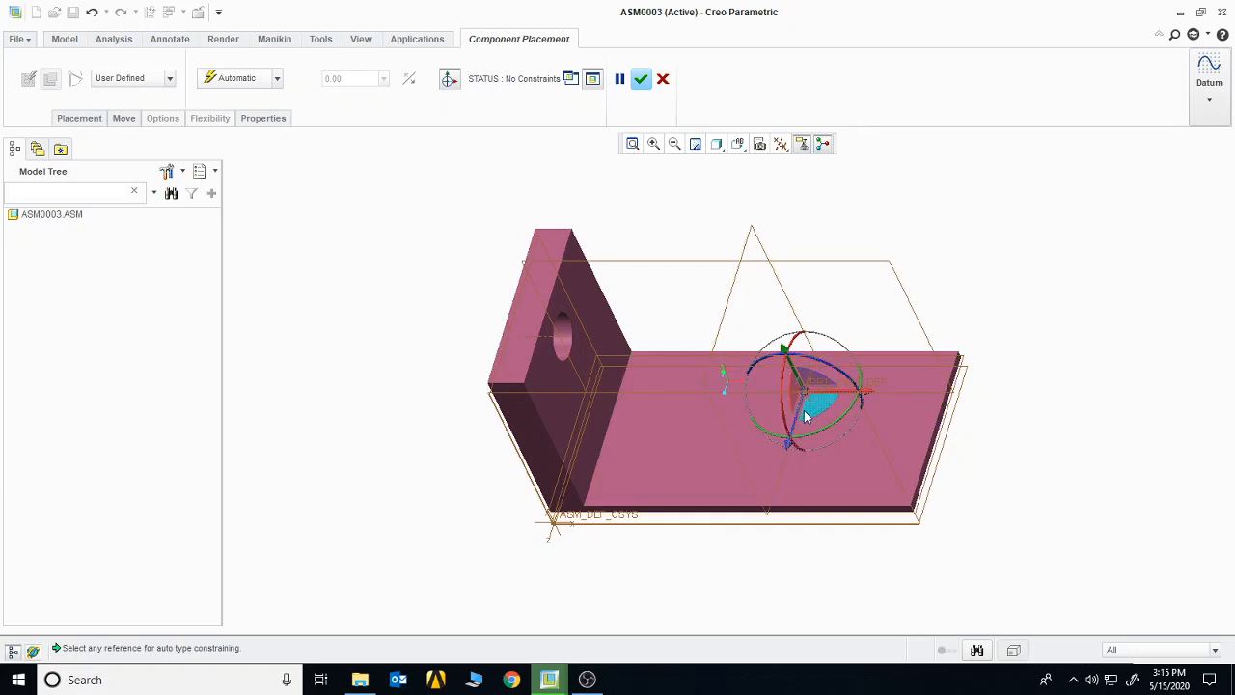
Rotate the L-shaped bracket slightly with the 3D dragger, hide the dragger and accept the placement without constraints.
{"action": "mouse_move", "coordinate": [828, 364]}
{"action": "left_mouse_down"}
{"action": "mouse_move", "coordinate": [833, 381]}
{"action": "mouse_move", "coordinate": [814, 365]}
{"action": "mouse_move", "coordinate": [820, 375]}
{"action": "left_mouse_up"}
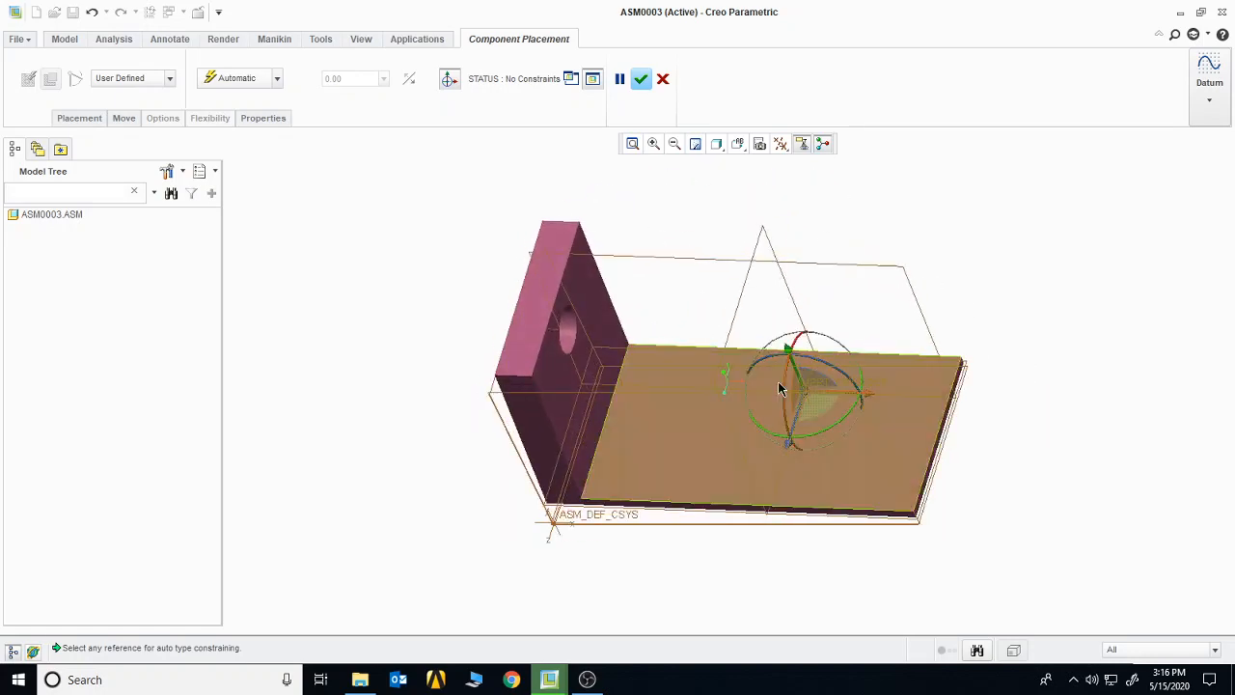
{"action": "left_click_drag", "start_coordinate": [774, 442], "coordinate": [785, 430]}
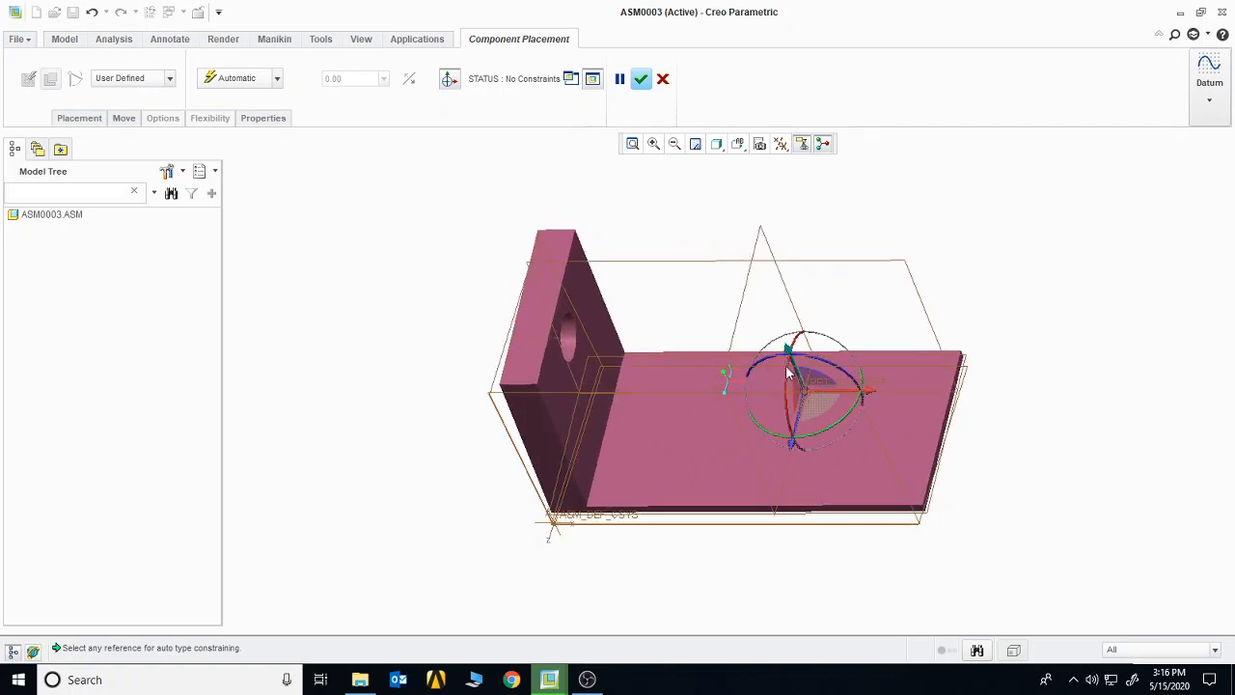
{"action": "left_click_drag", "start_coordinate": [787, 409], "coordinate": [800, 397]}
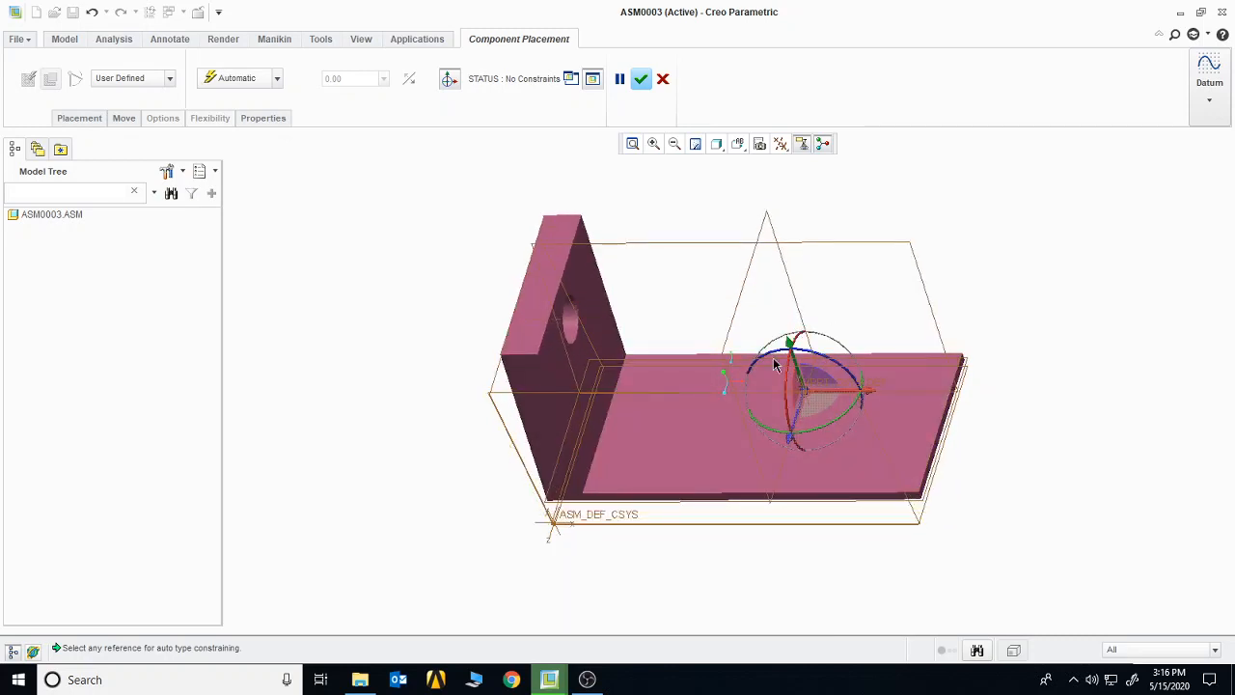
{"action": "left_click", "coordinate": [449, 81]}
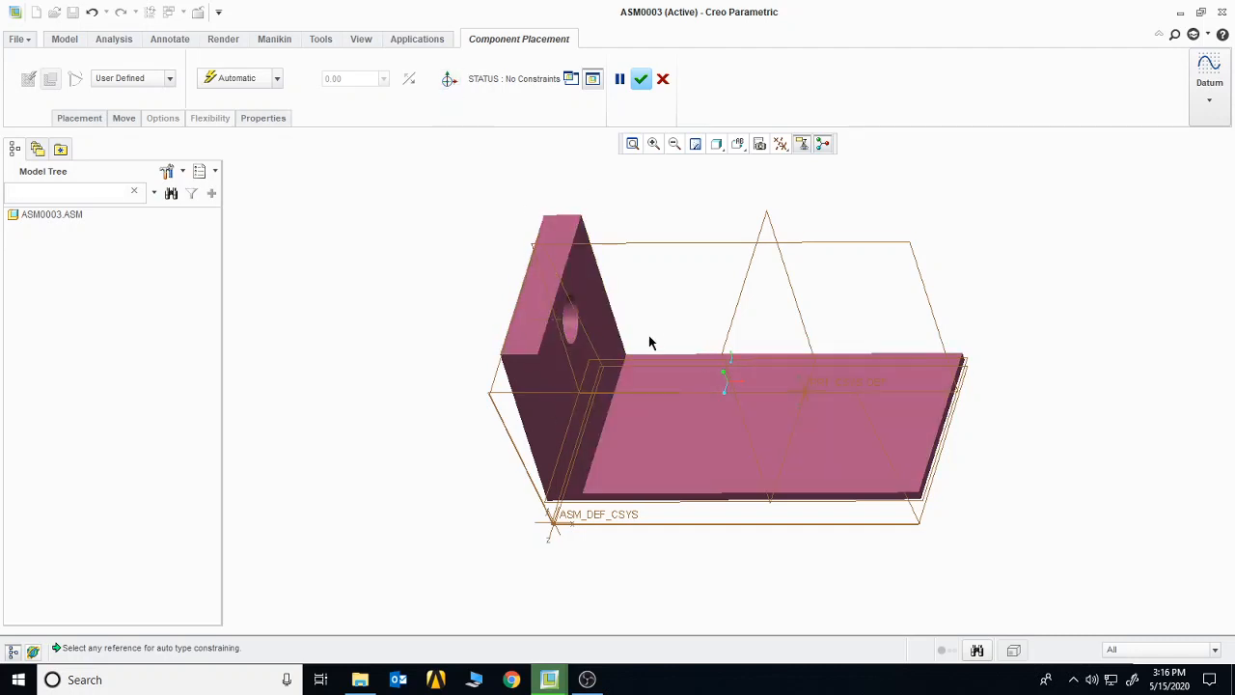
{"action": "left_click", "coordinate": [642, 80]}
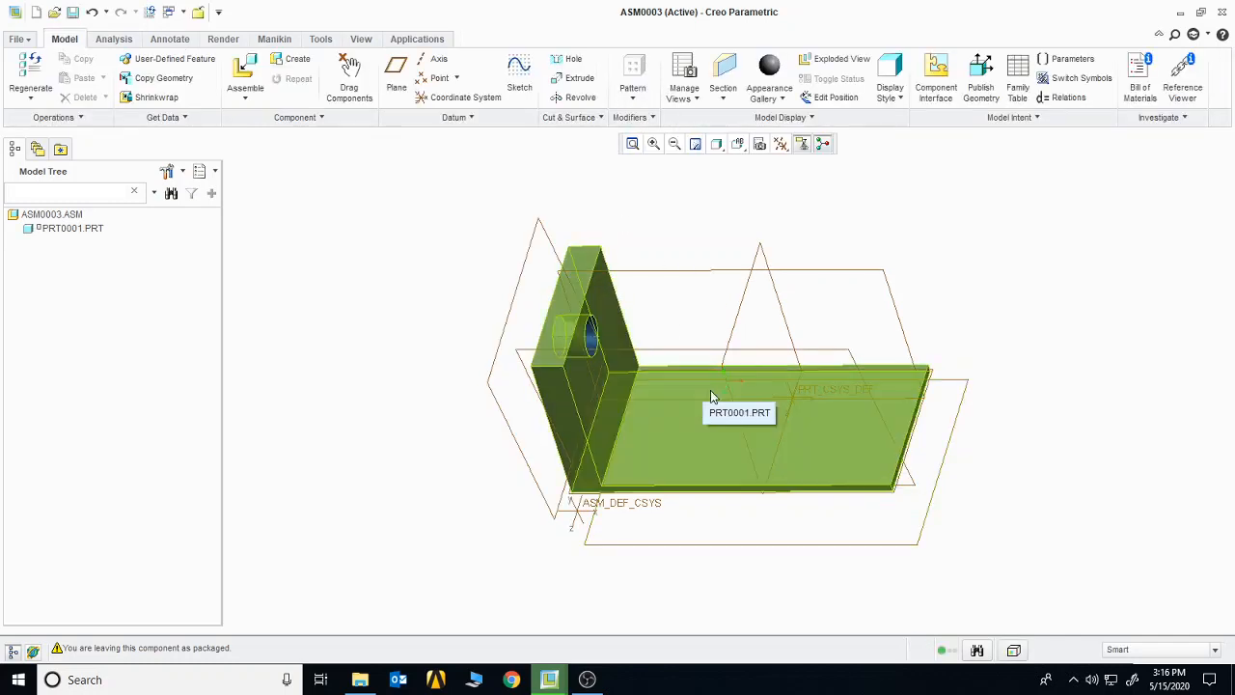
Bring prt0002.prt from the current session into the assembly as the second component.
{"action": "left_click", "coordinate": [247, 76]}
{"action": "left_click", "coordinate": [375, 228]}
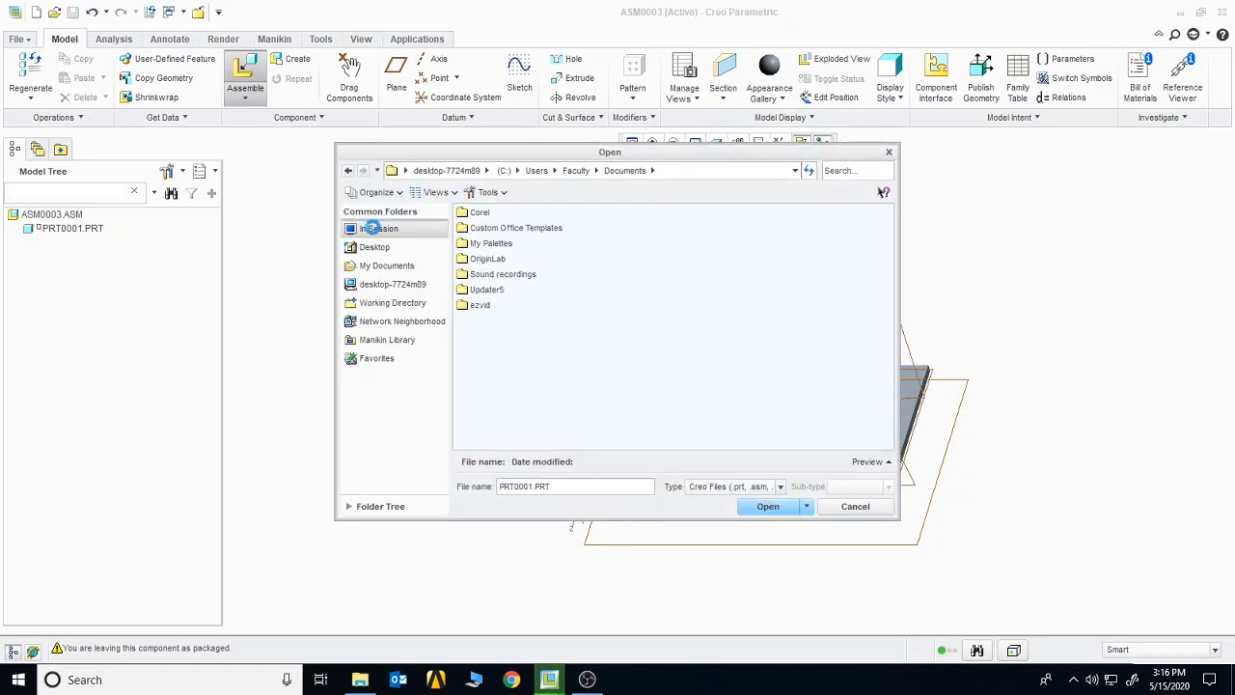
{"action": "left_click", "coordinate": [482, 275]}
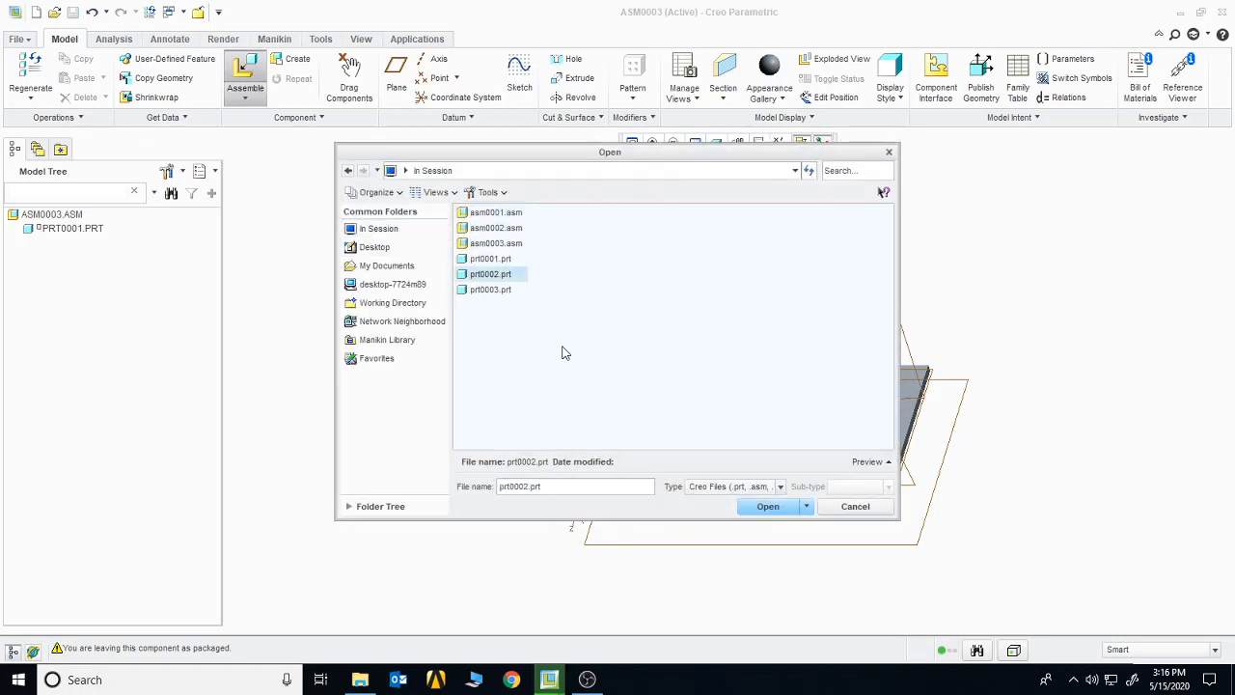
{"action": "left_click", "coordinate": [765, 507]}
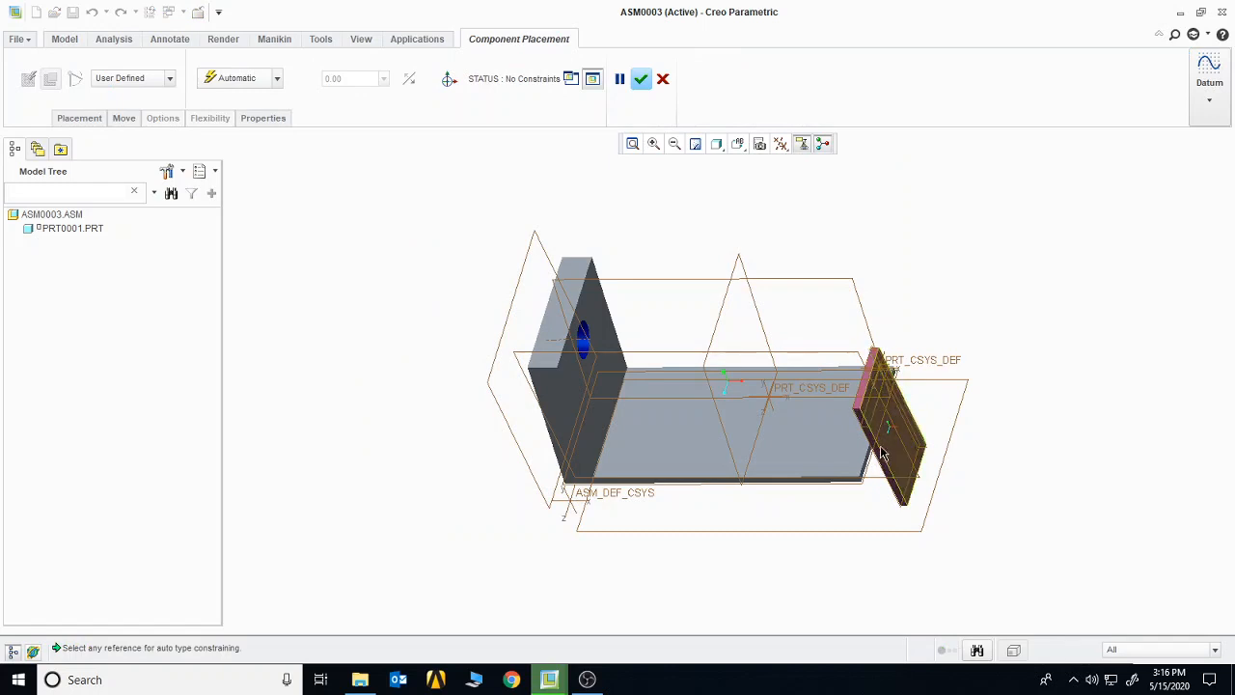
Using the 3D dragger, raise the PRT0002 plate, move it beyond the bracket's free end, turn it slightly and accept the placement.
{"action": "left_click", "coordinate": [450, 81]}
{"action": "left_click_drag", "start_coordinate": [868, 328], "coordinate": [836, 259]}
{"action": "left_click_drag", "start_coordinate": [831, 353], "coordinate": [815, 318]}
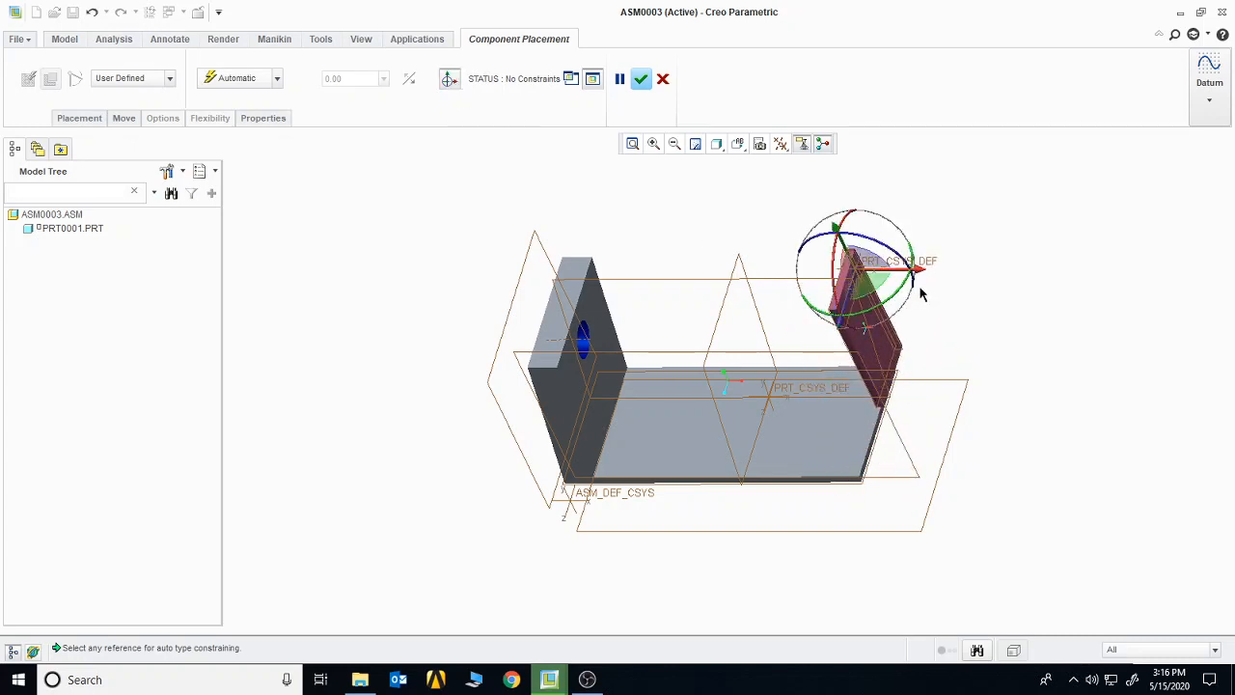
{"action": "mouse_move", "coordinate": [921, 294]}
{"action": "left_mouse_down"}
{"action": "mouse_move", "coordinate": [942, 314]}
{"action": "mouse_move", "coordinate": [952, 303]}
{"action": "mouse_move", "coordinate": [933, 303]}
{"action": "left_mouse_up"}
{"action": "left_click", "coordinate": [942, 307]}
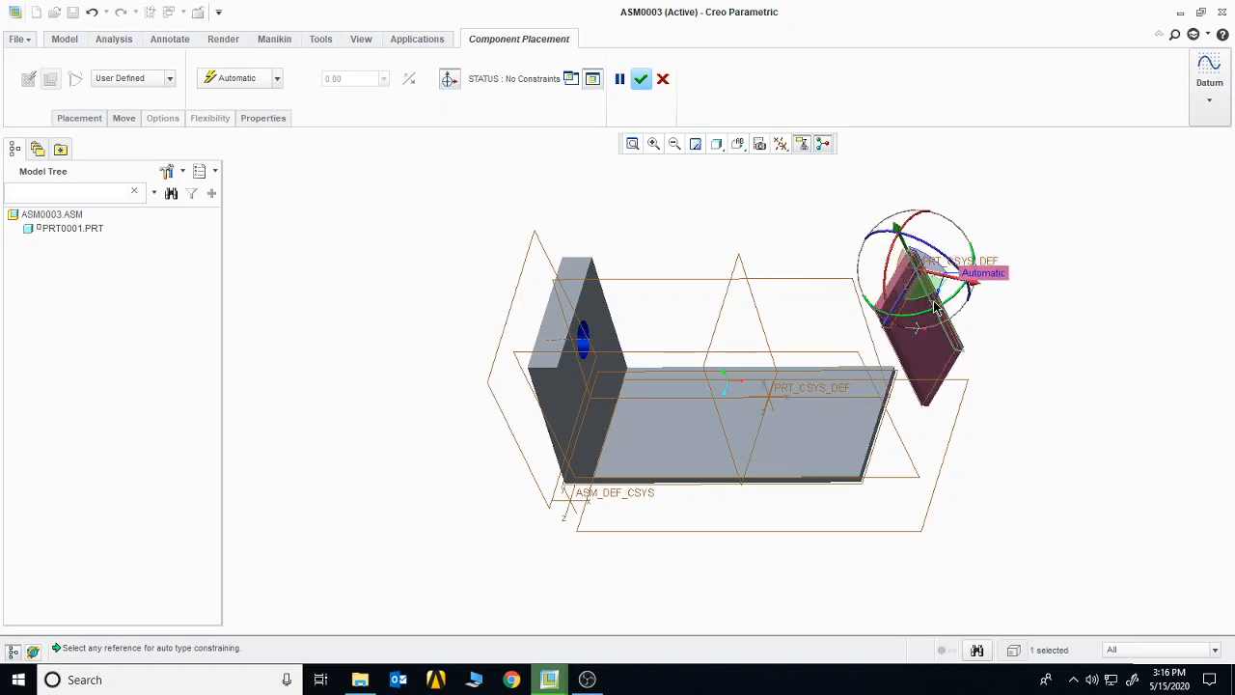
{"action": "middle_click", "coordinate": [923, 311]}
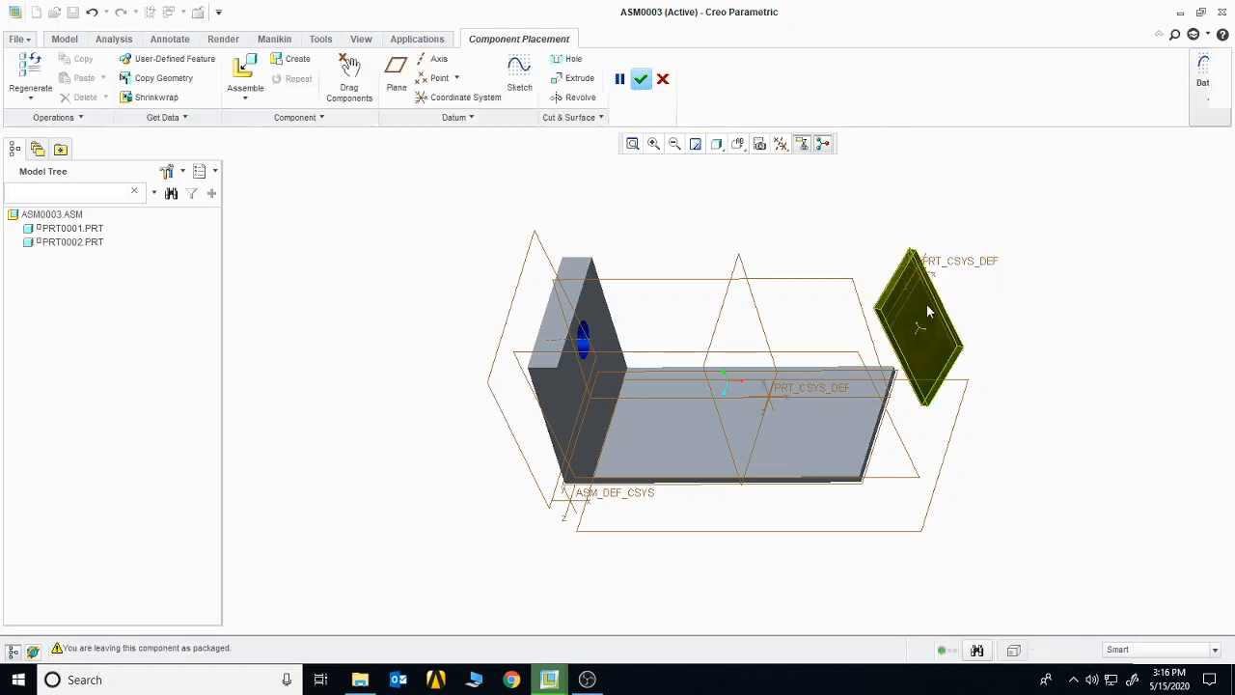
Reopen the placement definition of PRT0002 and rotate the plate so its broad face points upward.
{"action": "right_click", "coordinate": [75, 244]}
{"action": "left_click", "coordinate": [154, 375]}
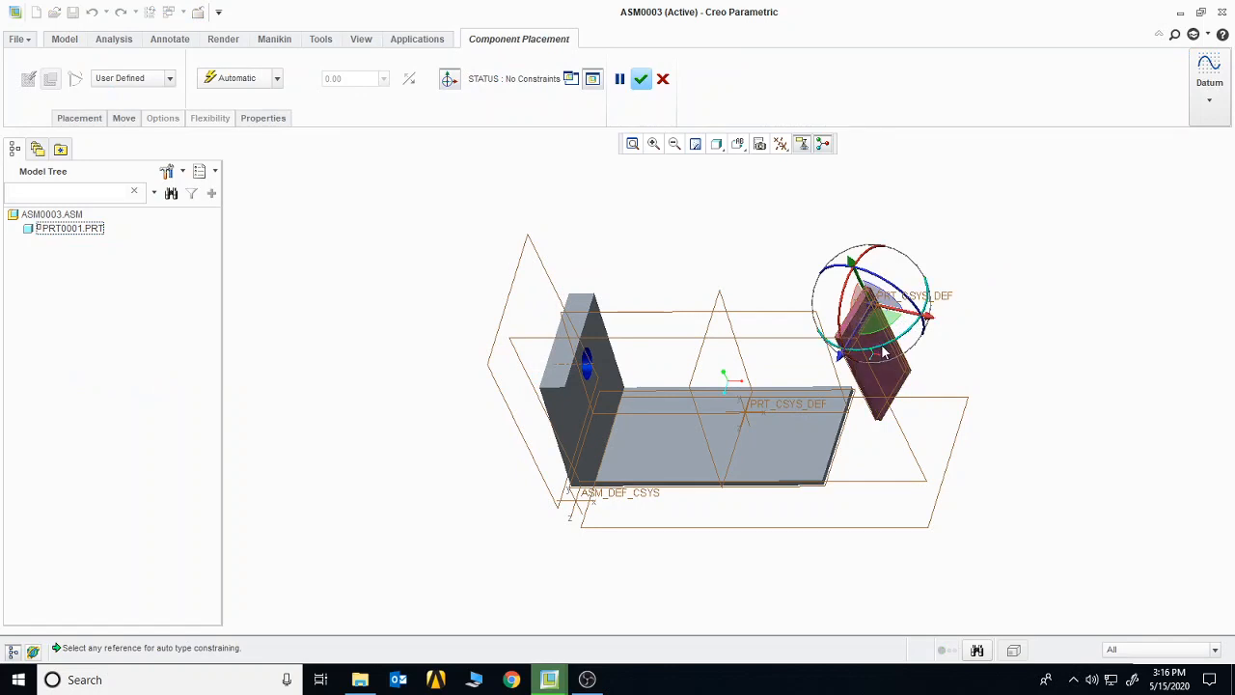
{"action": "mouse_move", "coordinate": [882, 350]}
{"action": "left_mouse_down"}
{"action": "mouse_move", "coordinate": [911, 338]}
{"action": "mouse_move", "coordinate": [877, 349]}
{"action": "left_mouse_up"}
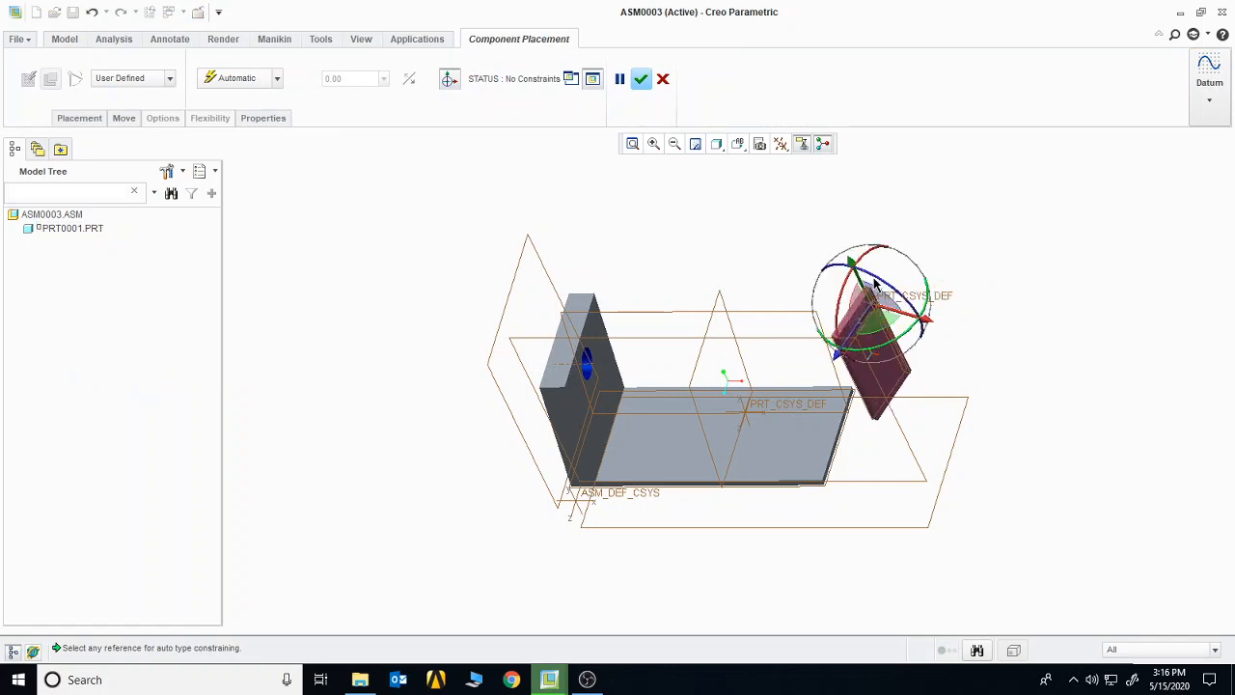
{"action": "left_click_drag", "start_coordinate": [875, 283], "coordinate": [843, 286]}
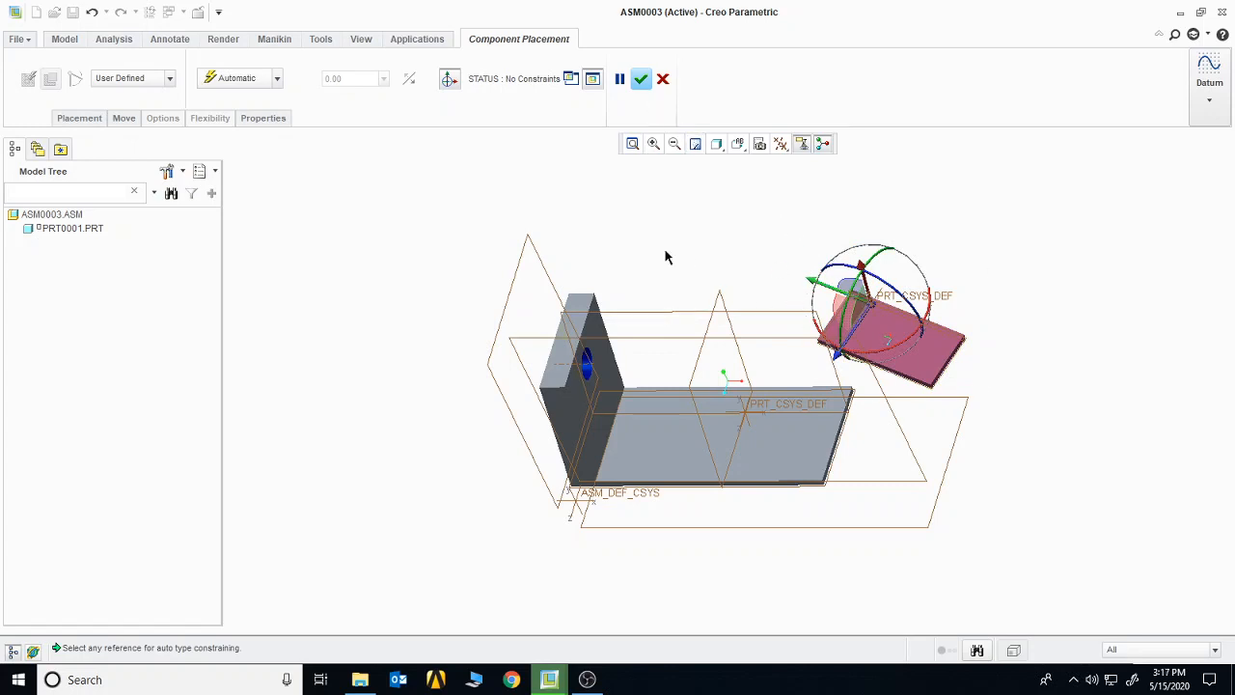
Hide the 3D dragger and turn off the display of all datum features.
{"action": "left_click", "coordinate": [450, 83]}
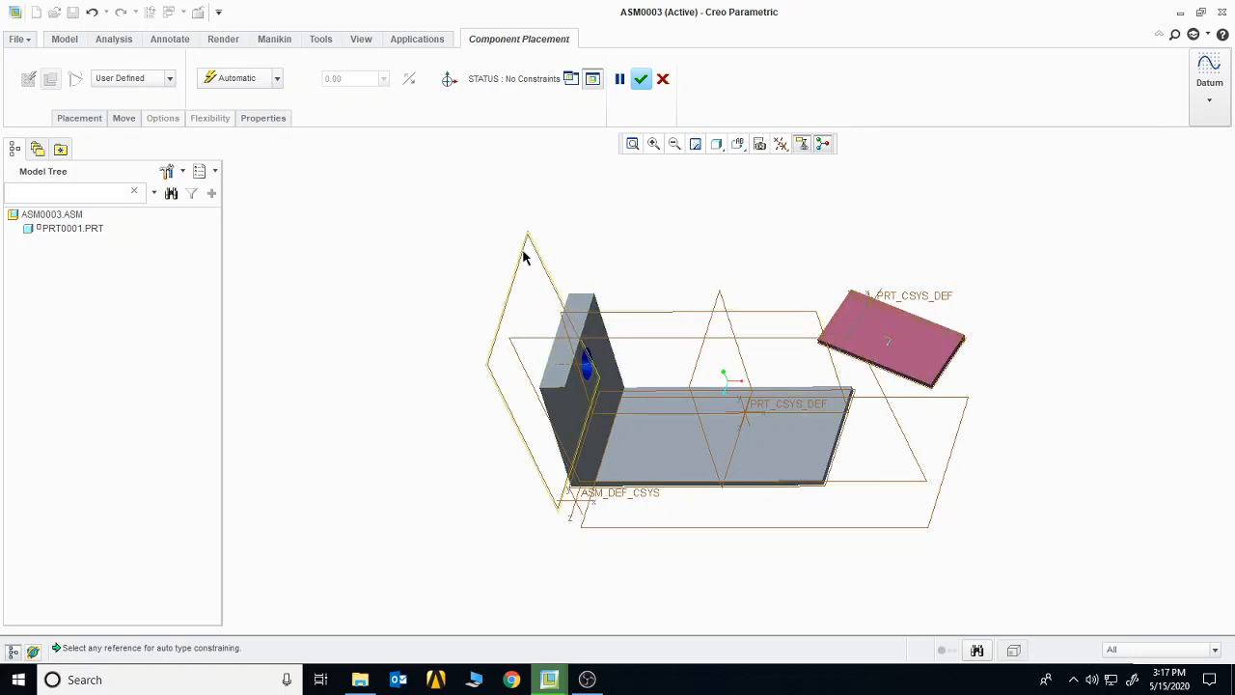
{"action": "left_click", "coordinate": [781, 145]}
{"action": "left_click", "coordinate": [784, 169]}
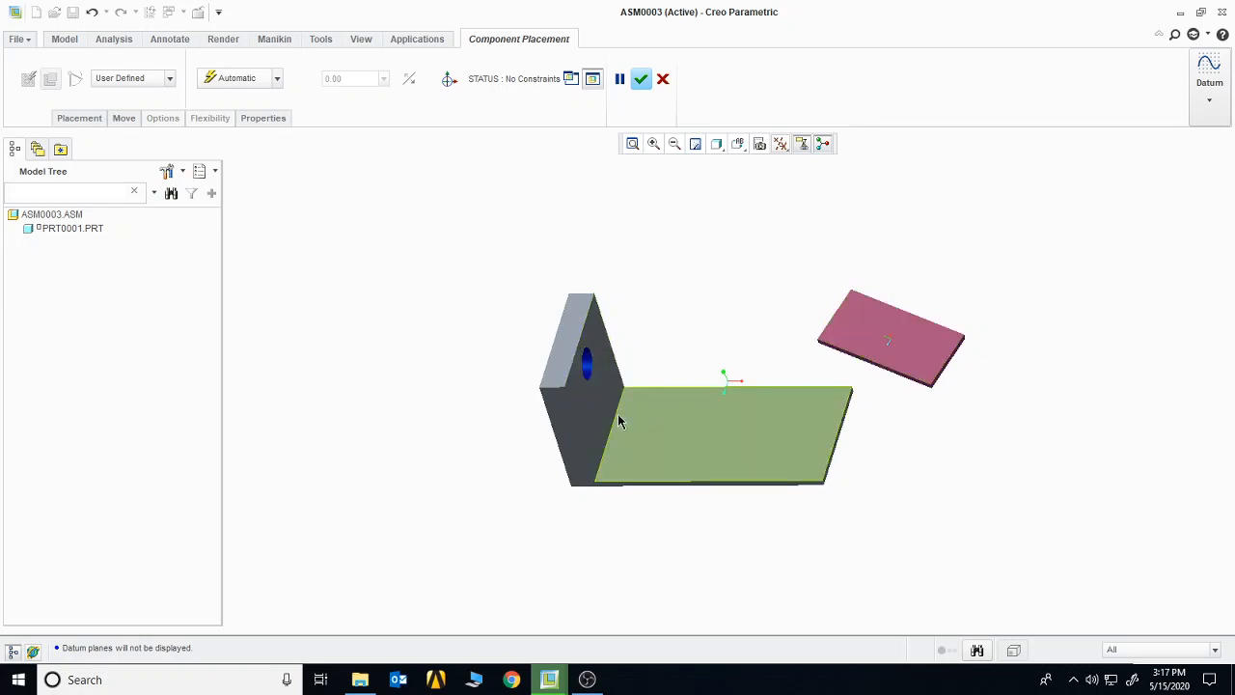
Constrain the underside of the PRT0002 plate Coincident with the upper face of the bracket's base.
{"action": "left_click", "coordinate": [276, 79]}
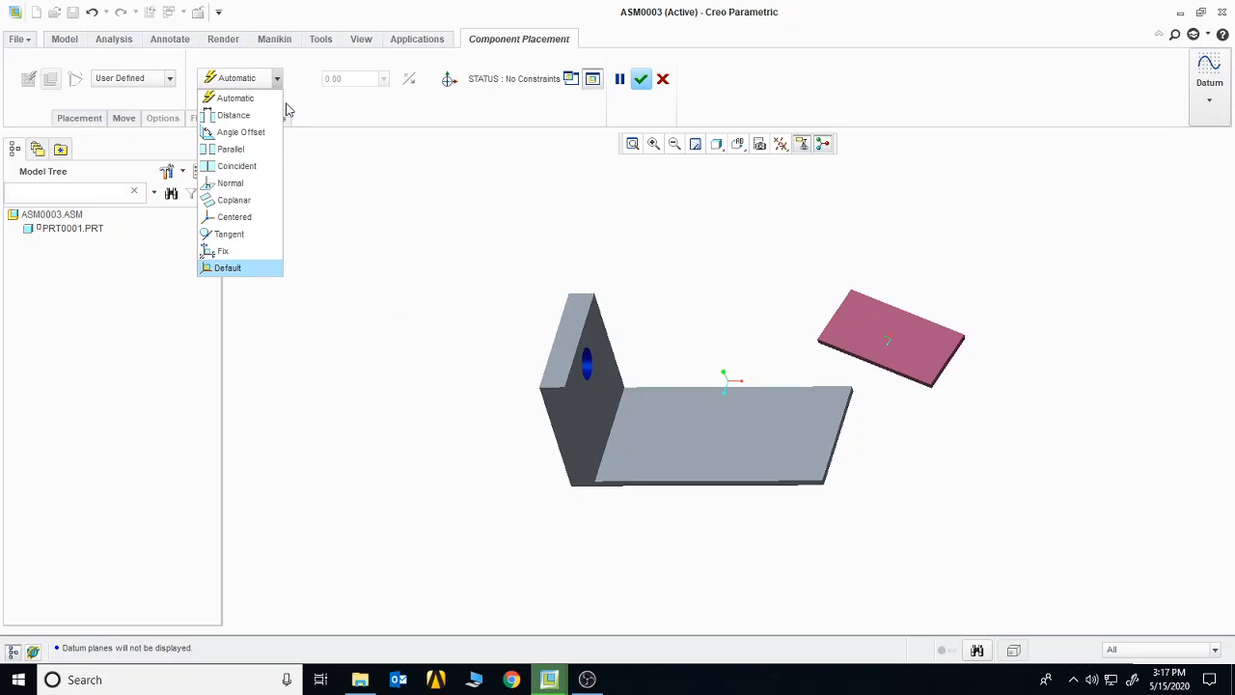
{"action": "left_click", "coordinate": [433, 262]}
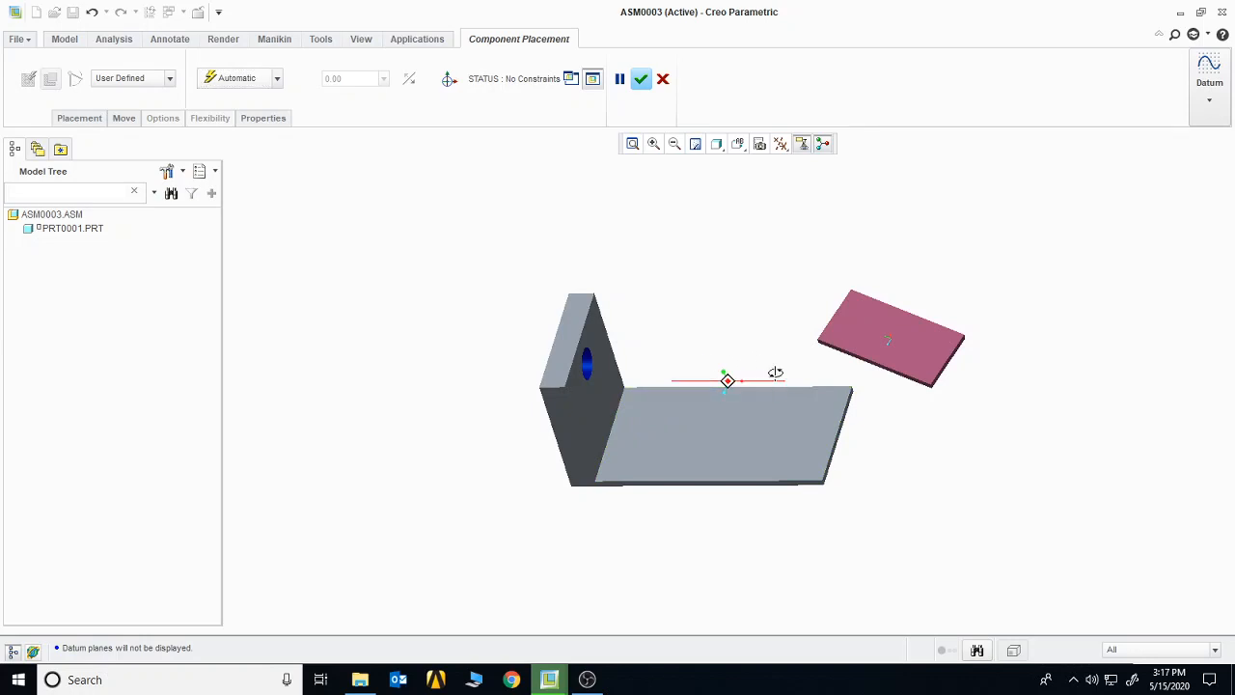
{"action": "middle_click_drag", "start_coordinate": [775, 372], "coordinate": [801, 323]}
{"action": "middle_click_drag", "start_coordinate": [875, 299], "coordinate": [888, 276]}
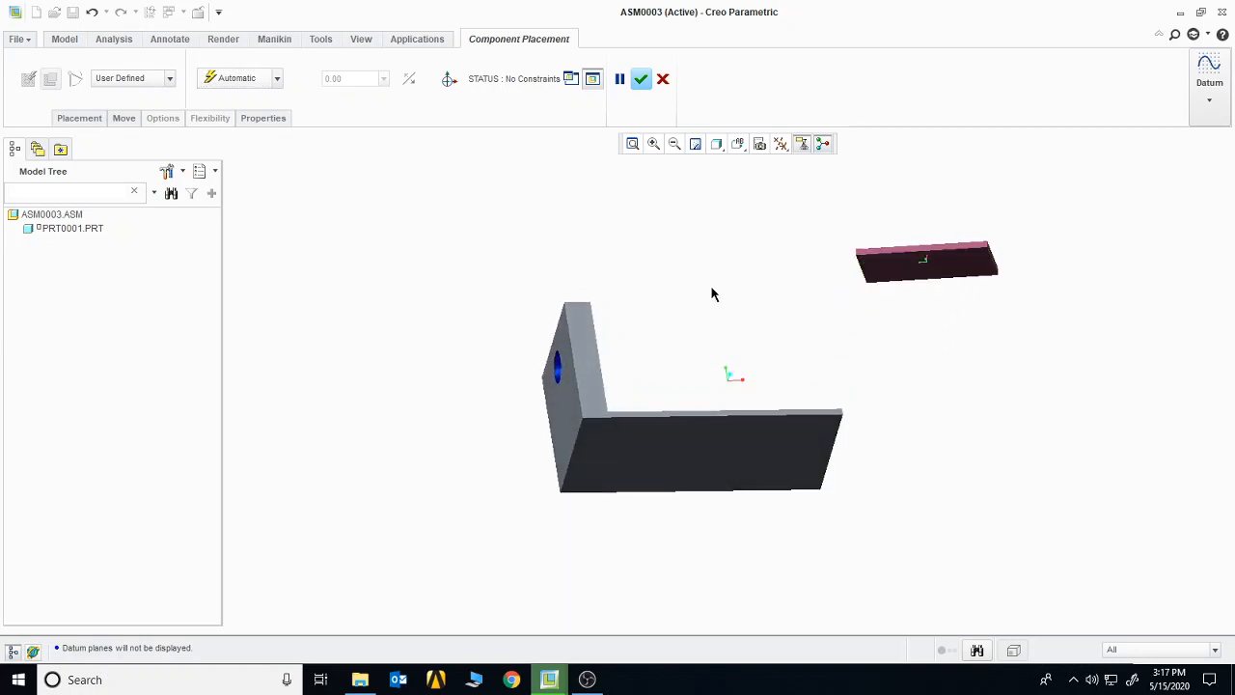
{"action": "middle_click_drag", "start_coordinate": [711, 293], "coordinate": [832, 287]}
{"action": "left_click", "coordinate": [880, 254]}
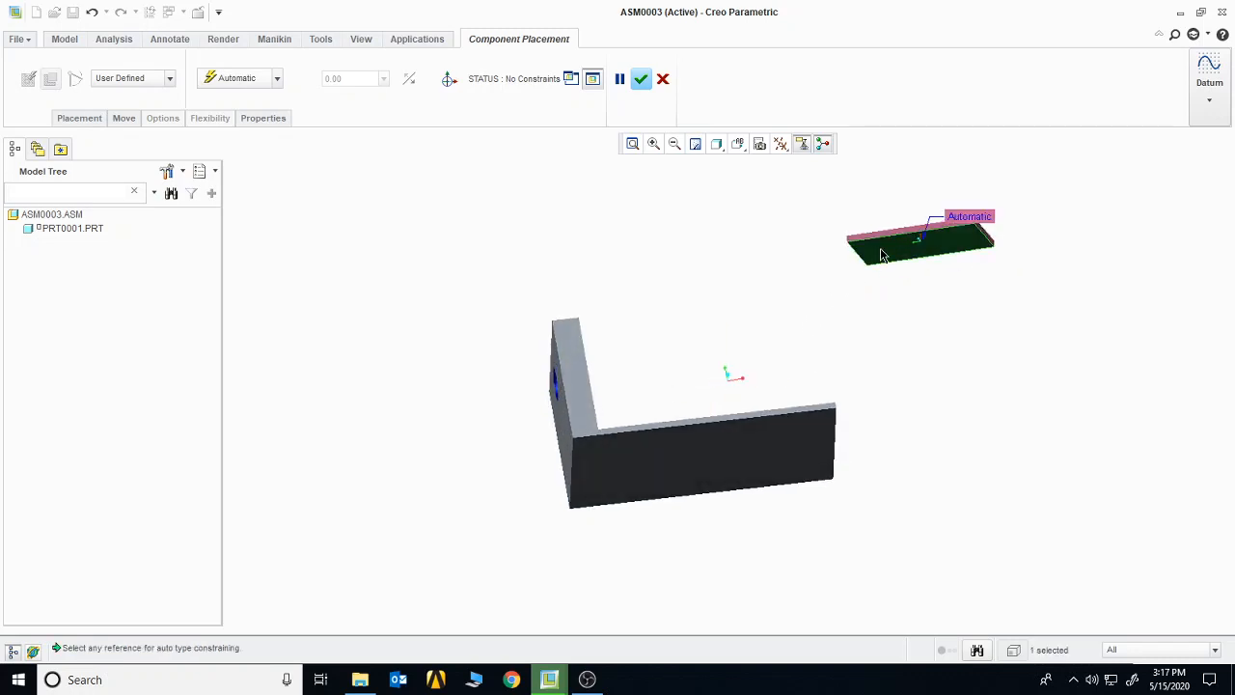
{"action": "left_click", "coordinate": [277, 80]}
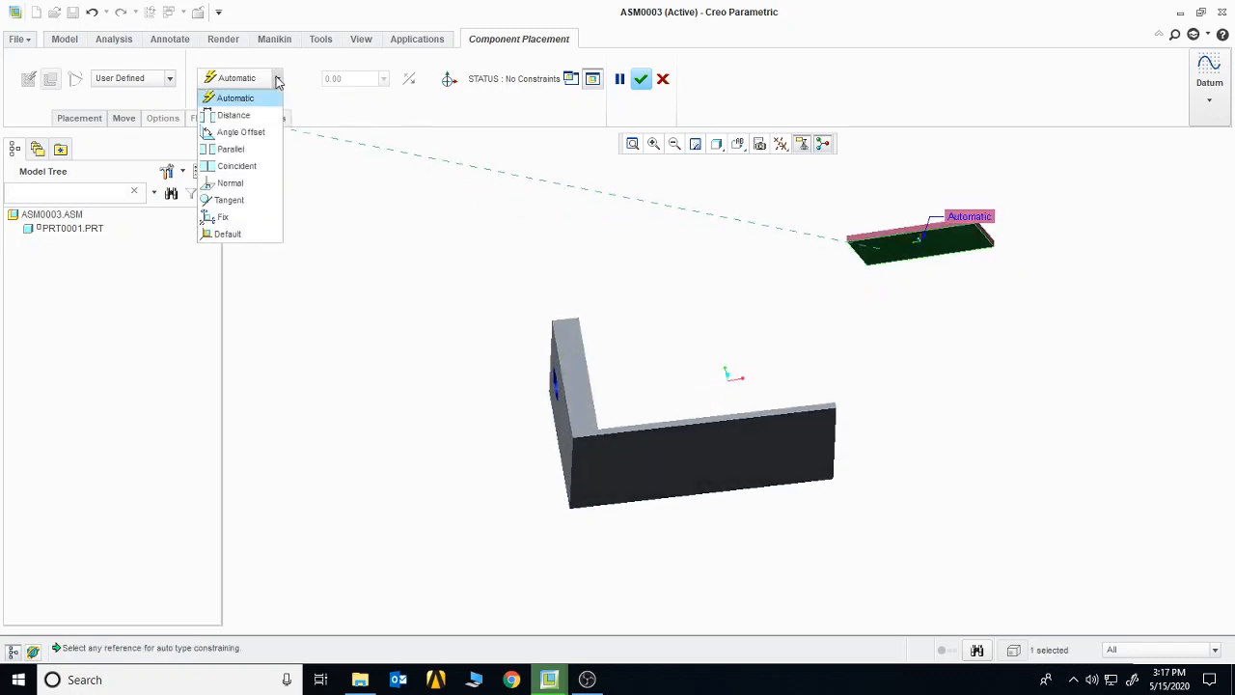
{"action": "left_click", "coordinate": [246, 164]}
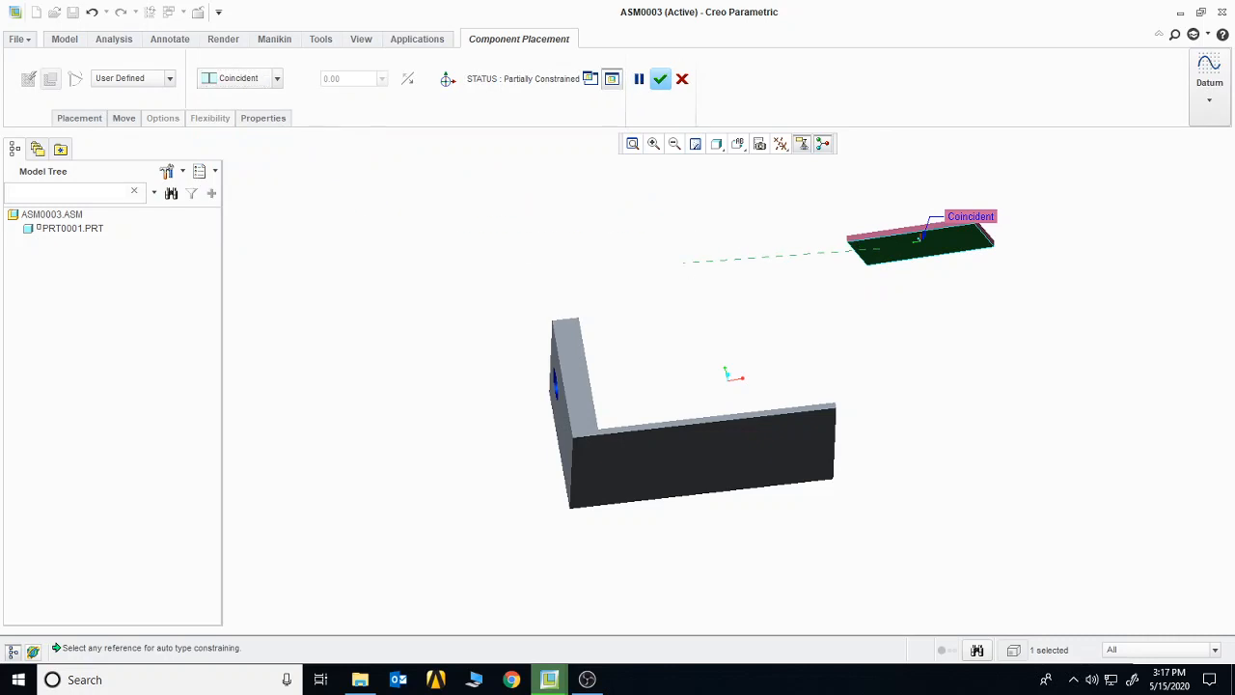
{"action": "middle_click_drag", "start_coordinate": [687, 264], "coordinate": [667, 367]}
{"action": "left_click", "coordinate": [664, 409]}
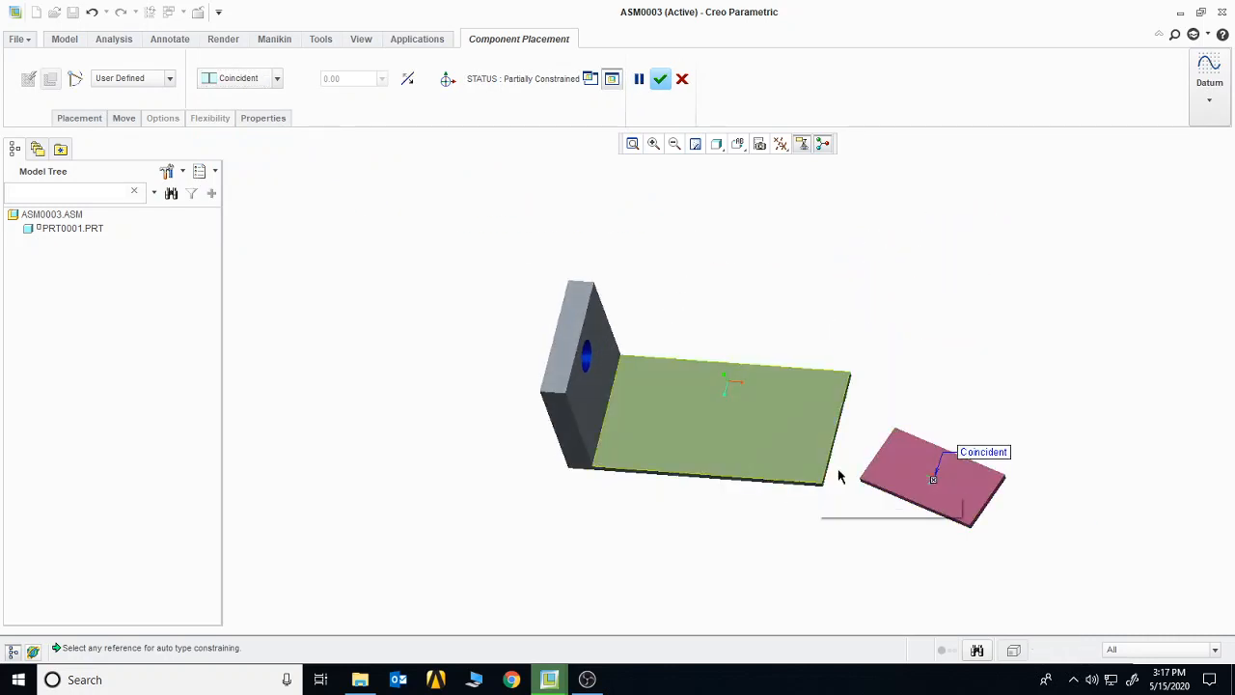
Constrain the plate's long narrow side face Coincident with the inner face of the bracket's upright wall.
{"action": "left_click", "coordinate": [867, 480]}
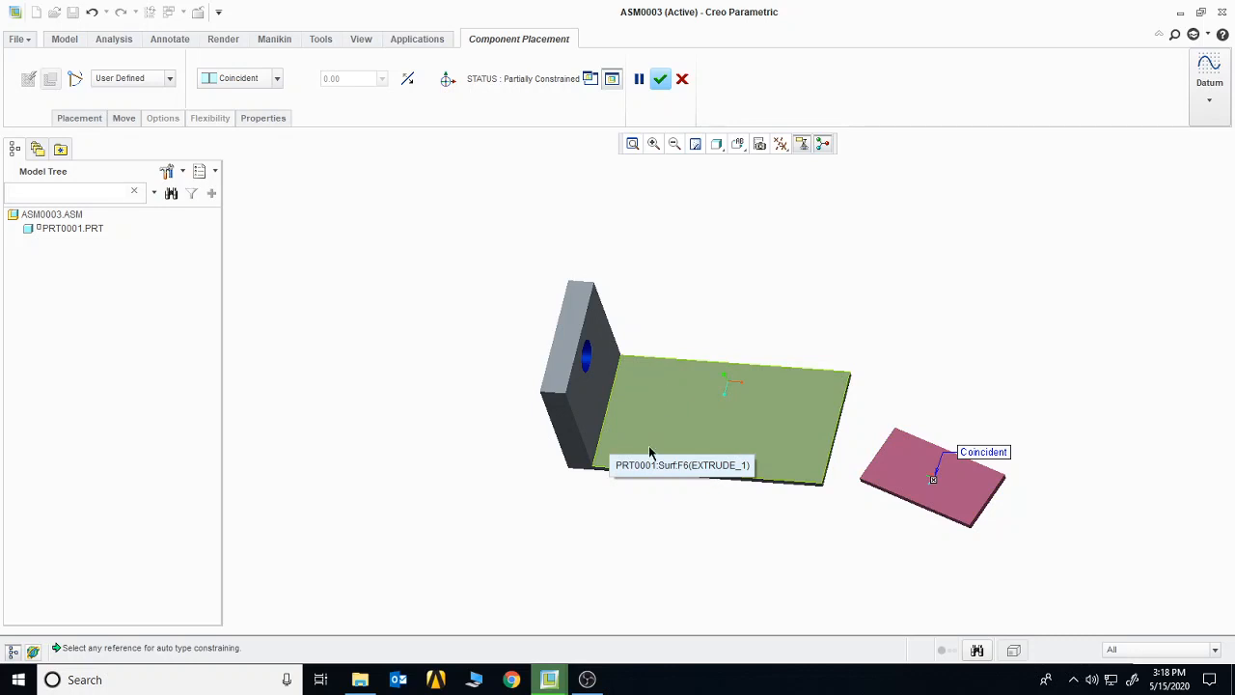
{"action": "middle_click_drag", "start_coordinate": [766, 549], "coordinate": [781, 489]}
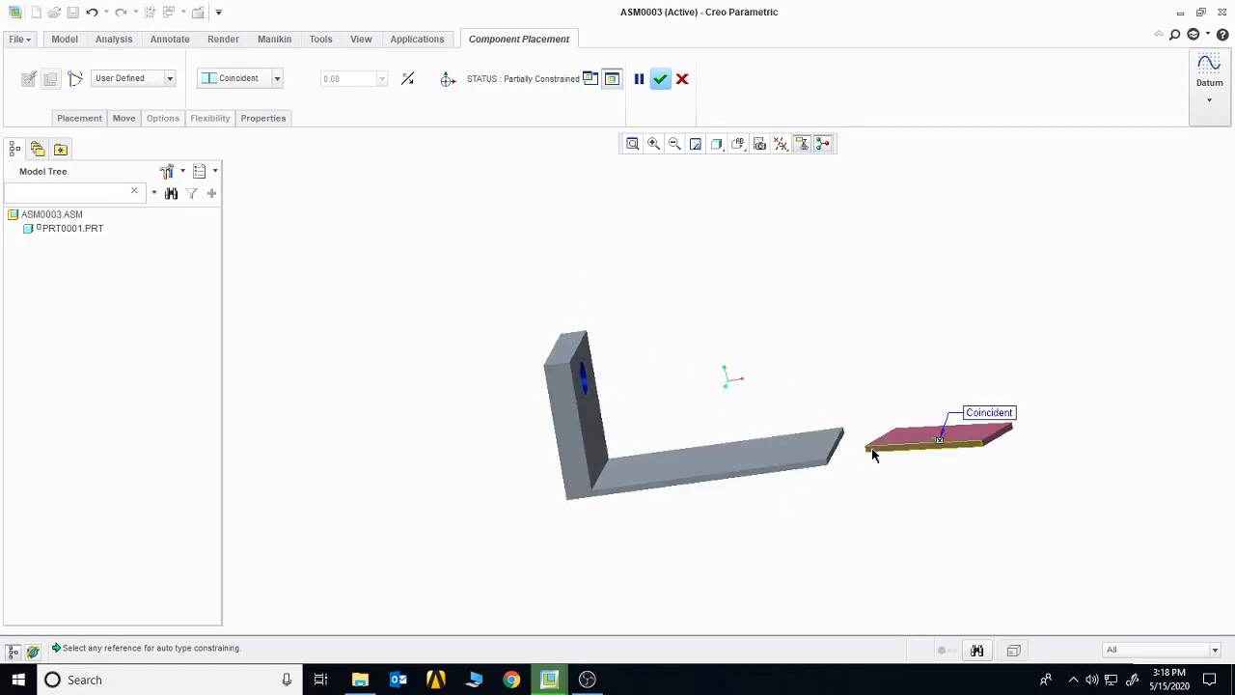
{"action": "left_click", "coordinate": [878, 456]}
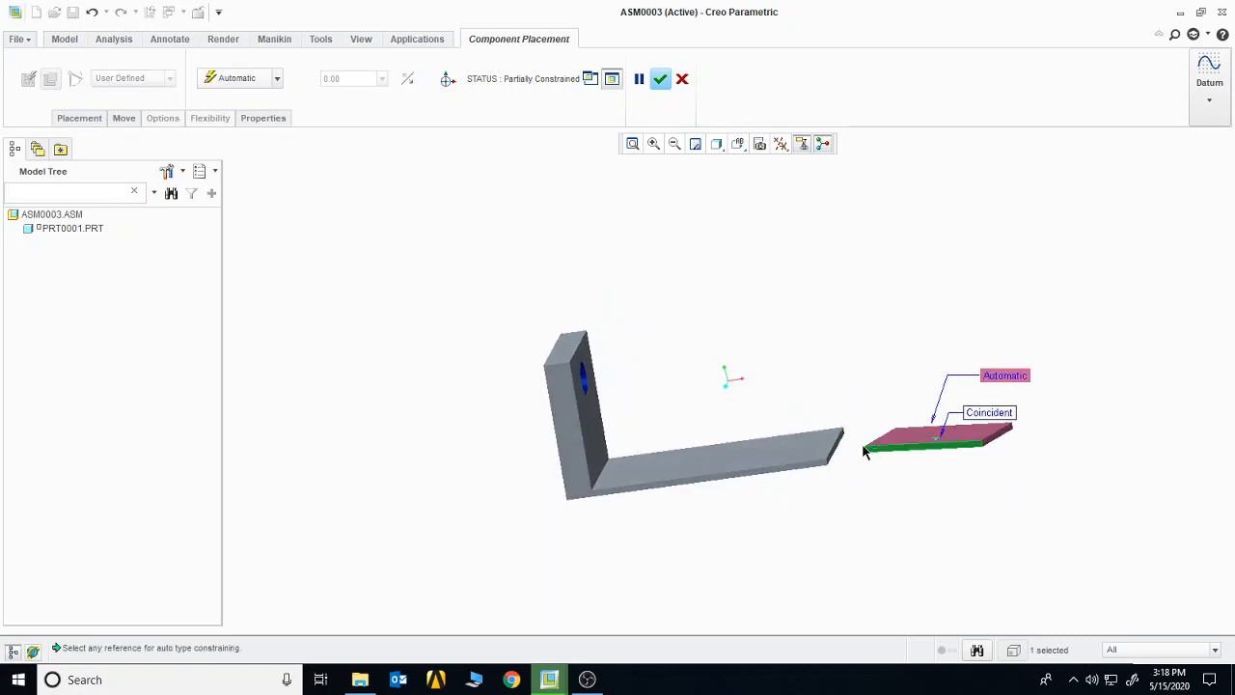
{"action": "left_click", "coordinate": [277, 78]}
{"action": "left_click", "coordinate": [241, 166]}
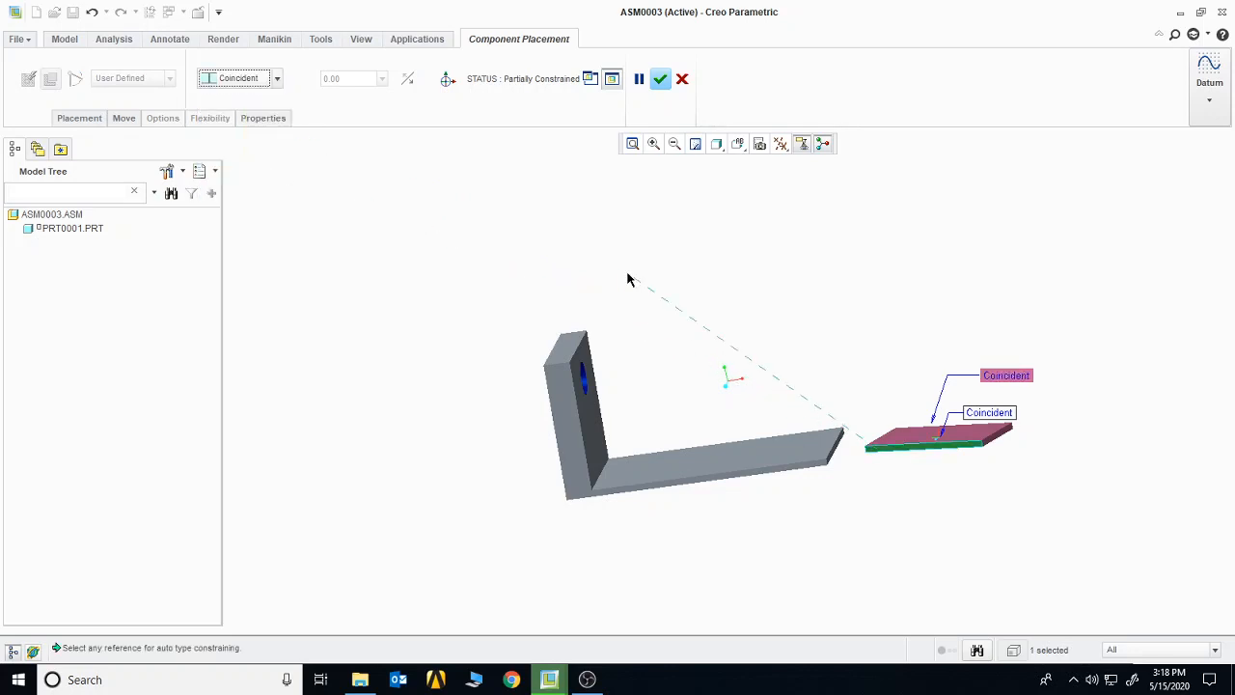
{"action": "middle_click_drag", "start_coordinate": [628, 279], "coordinate": [604, 357]}
{"action": "left_click", "coordinate": [619, 396]}
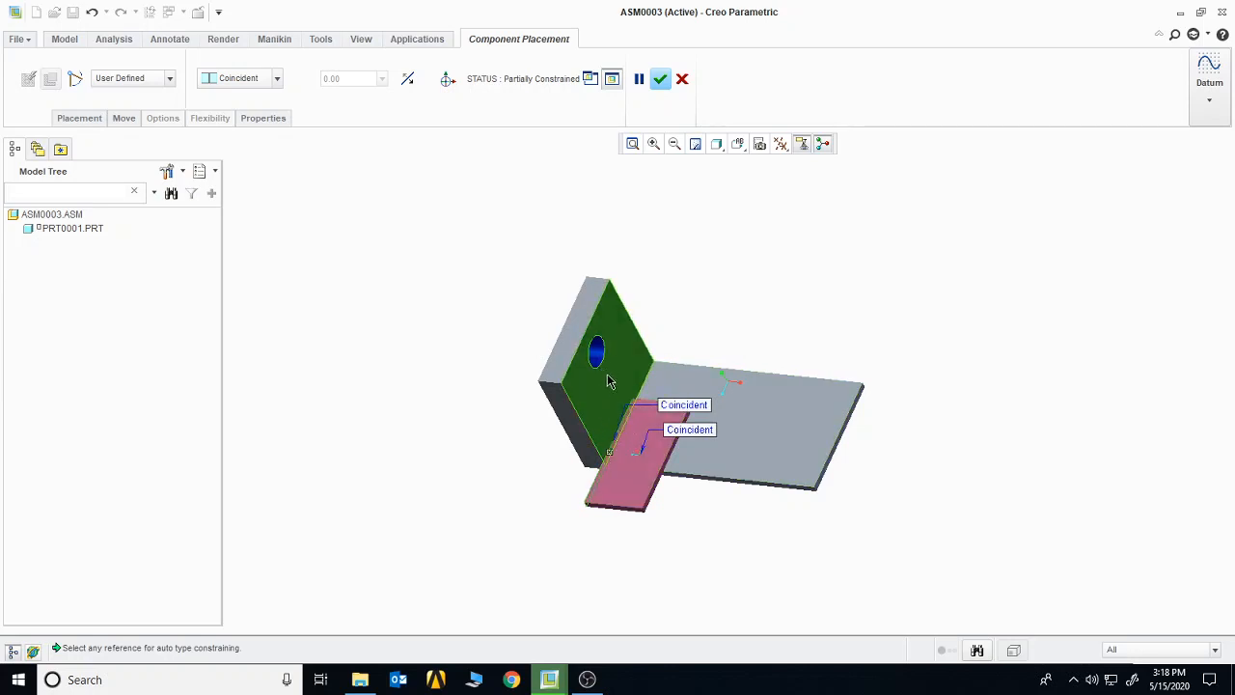
Constrain the plate's short end face Coincident with the bracket's L-shaped side face and accept the placement.
{"action": "middle_click_drag", "start_coordinate": [833, 261], "coordinate": [821, 309]}
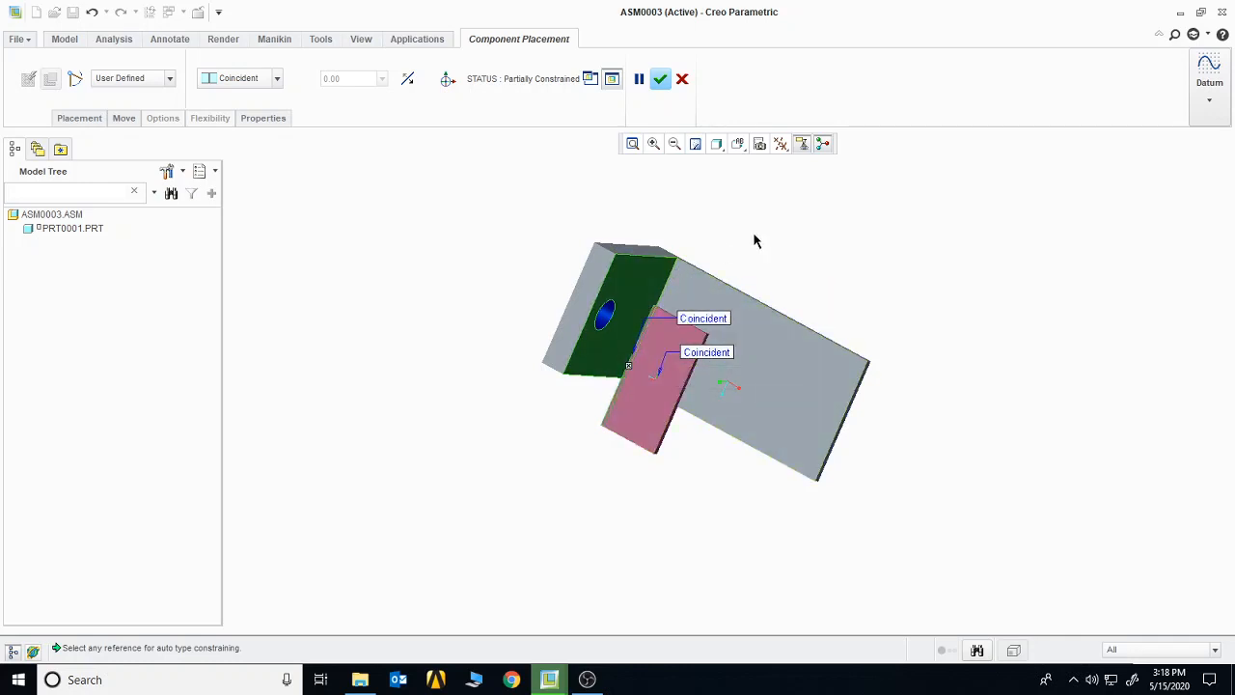
{"action": "middle_click_drag", "start_coordinate": [833, 261], "coordinate": [741, 221]}
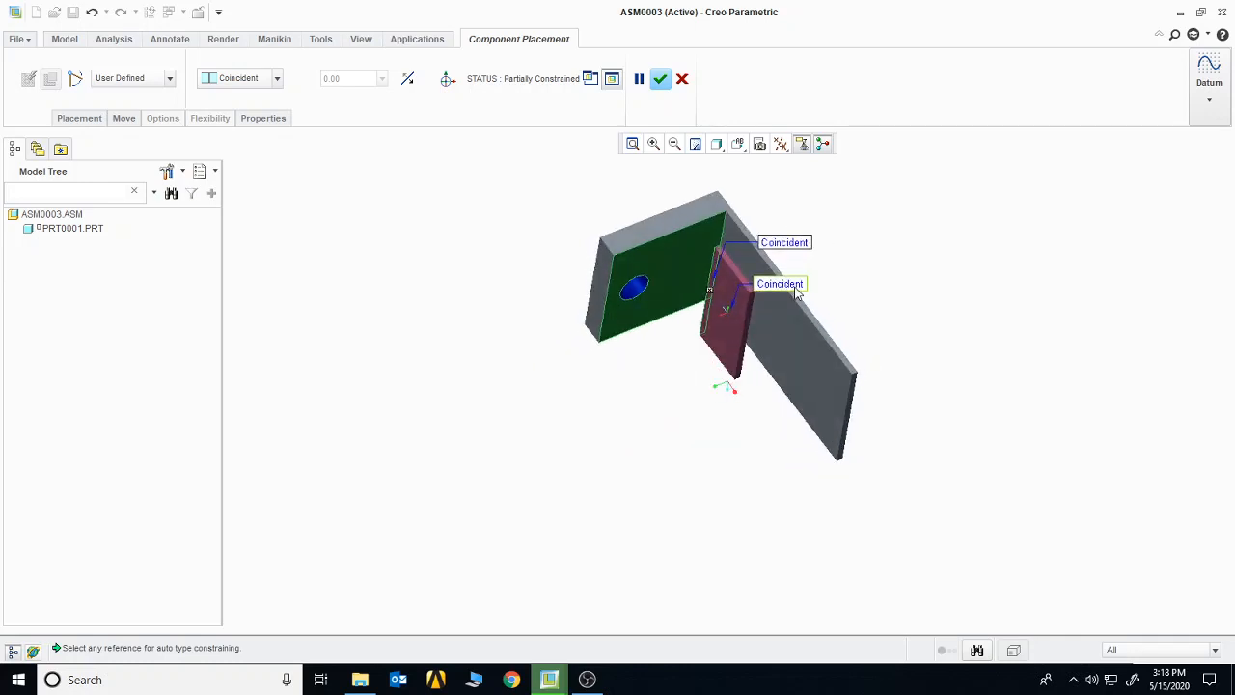
{"action": "left_click", "coordinate": [733, 274]}
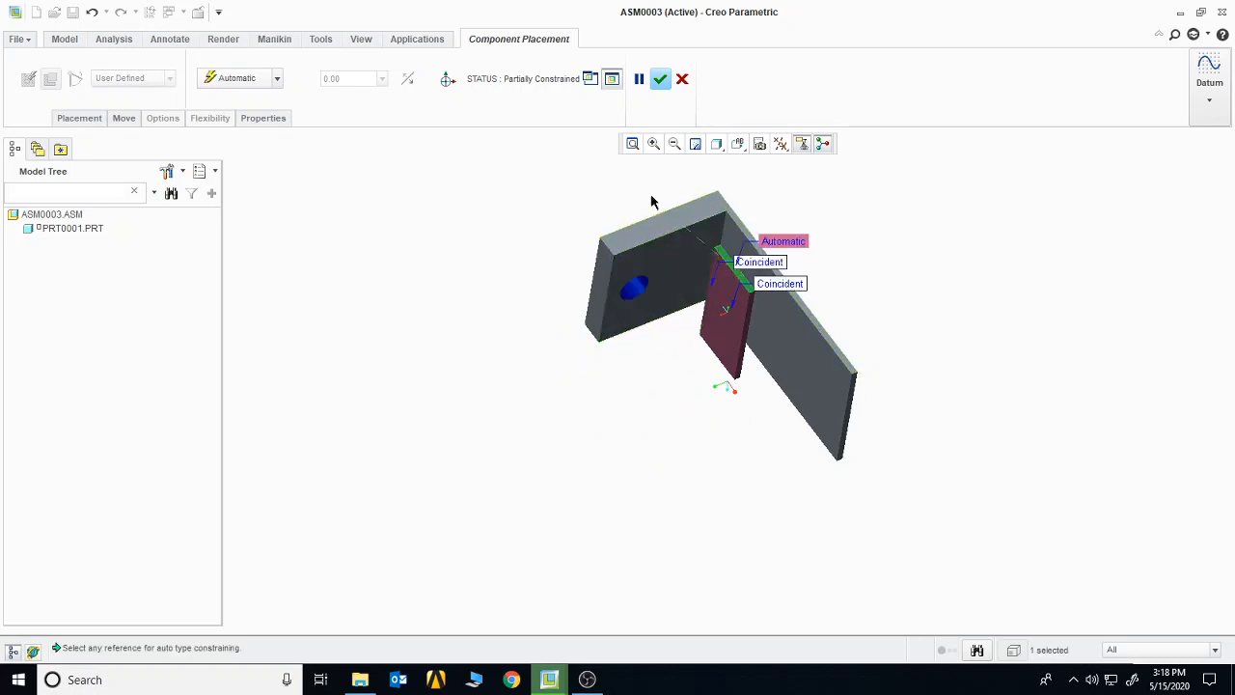
{"action": "left_click", "coordinate": [276, 78]}
{"action": "left_click", "coordinate": [253, 164]}
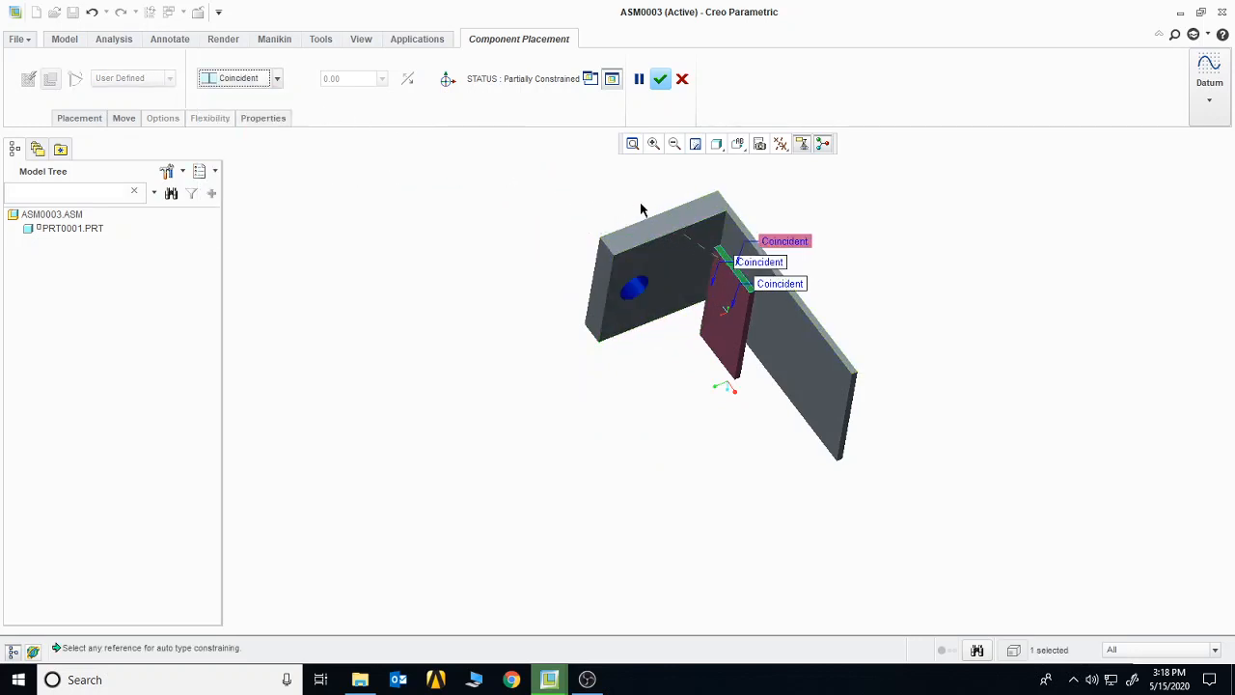
{"action": "left_click", "coordinate": [778, 264]}
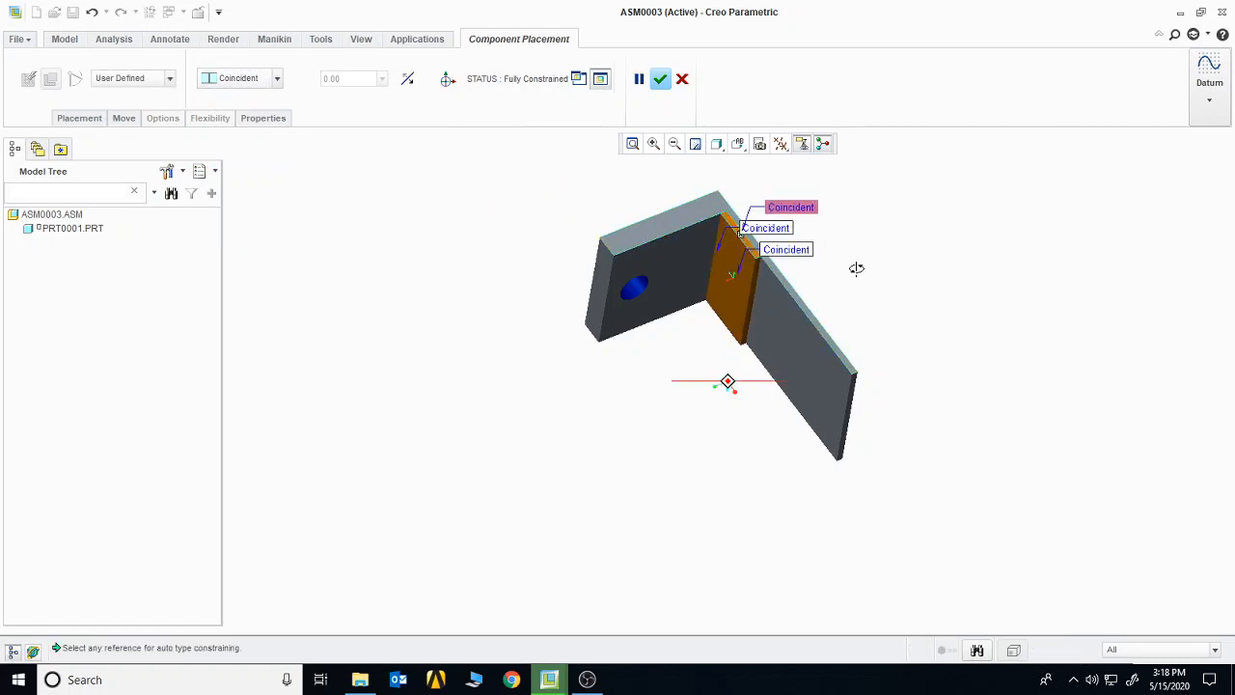
{"action": "middle_click_drag", "start_coordinate": [856, 268], "coordinate": [882, 226]}
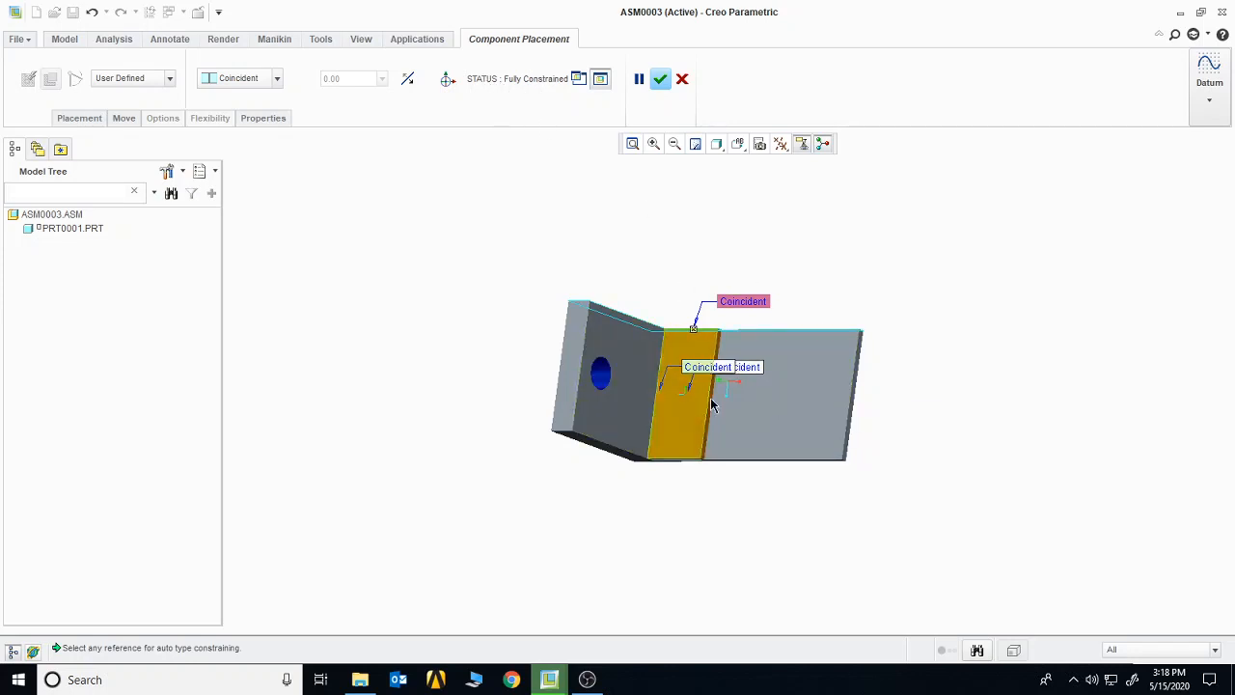
{"action": "left_click", "coordinate": [661, 81]}
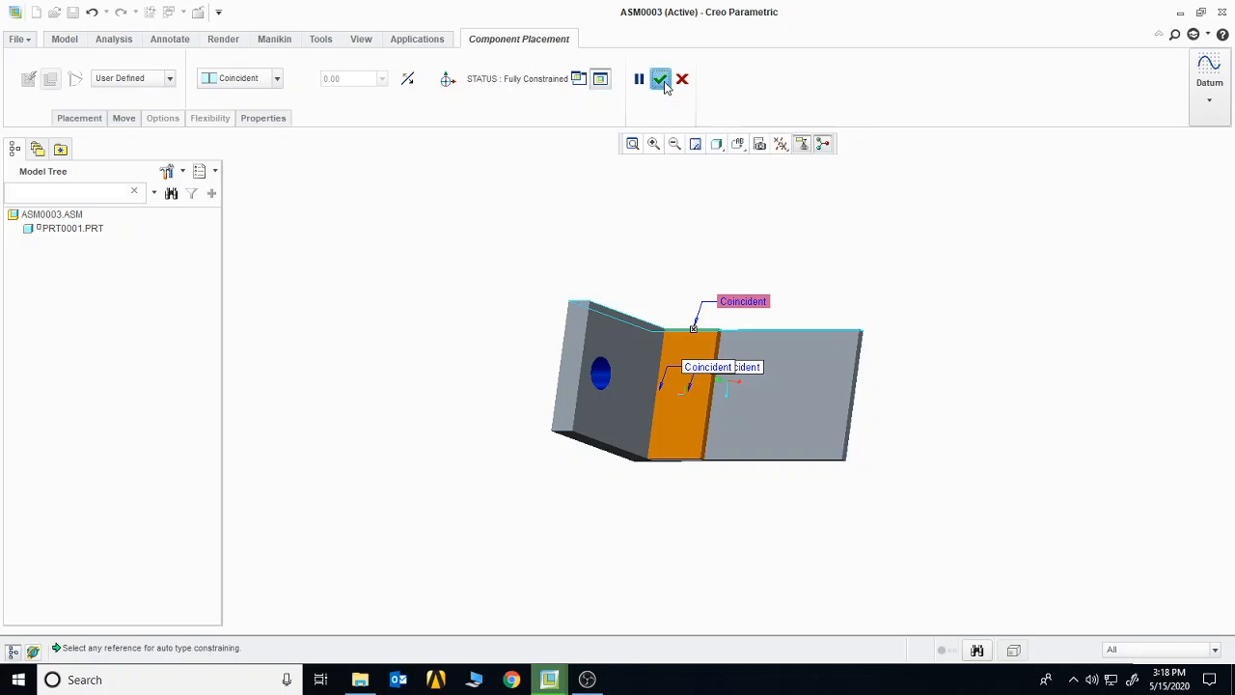
Reopen the placement definition of PRT0002 and delete all three of its Coincident constraints.
{"action": "middle_click_drag", "start_coordinate": [482, 392], "coordinate": [500, 354]}
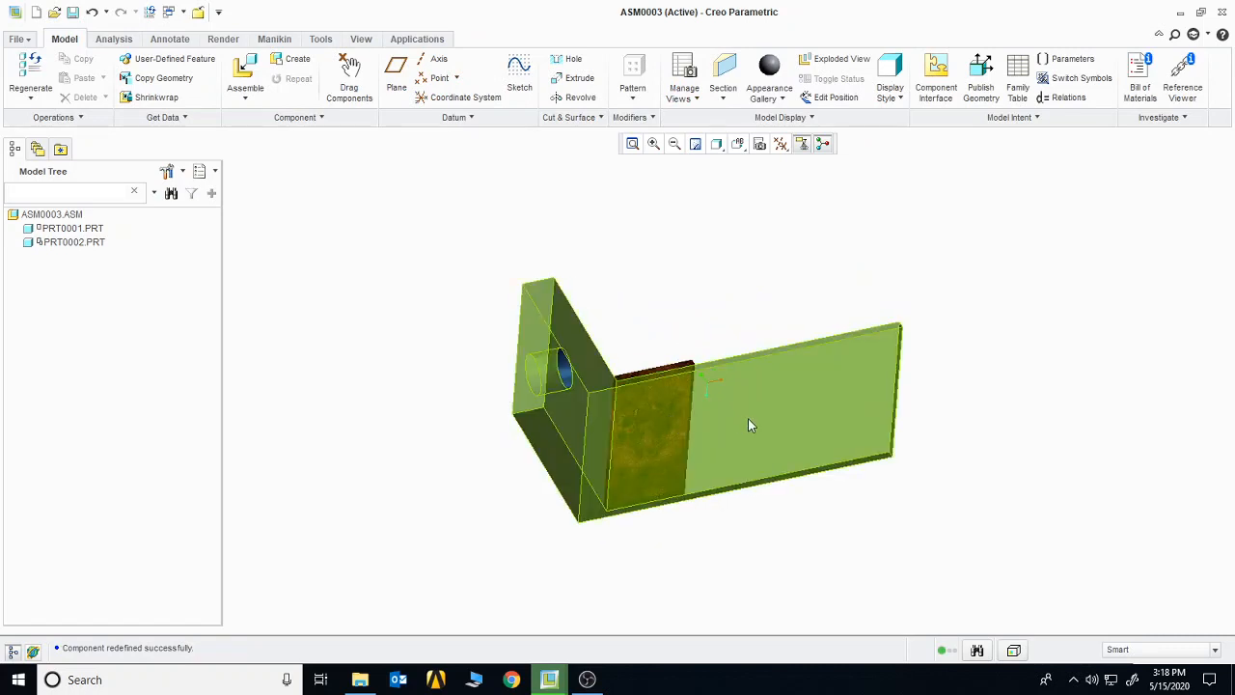
{"action": "left_click", "coordinate": [70, 242]}
{"action": "right_click", "coordinate": [57, 249]}
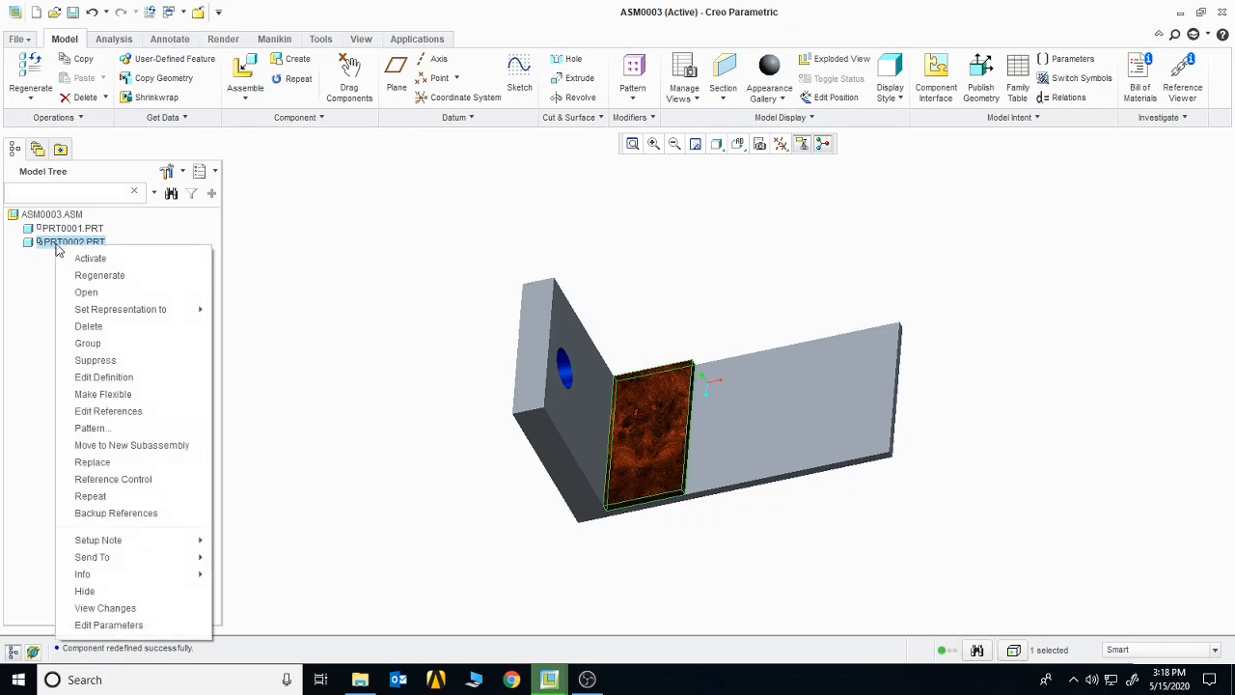
{"action": "left_click", "coordinate": [141, 378]}
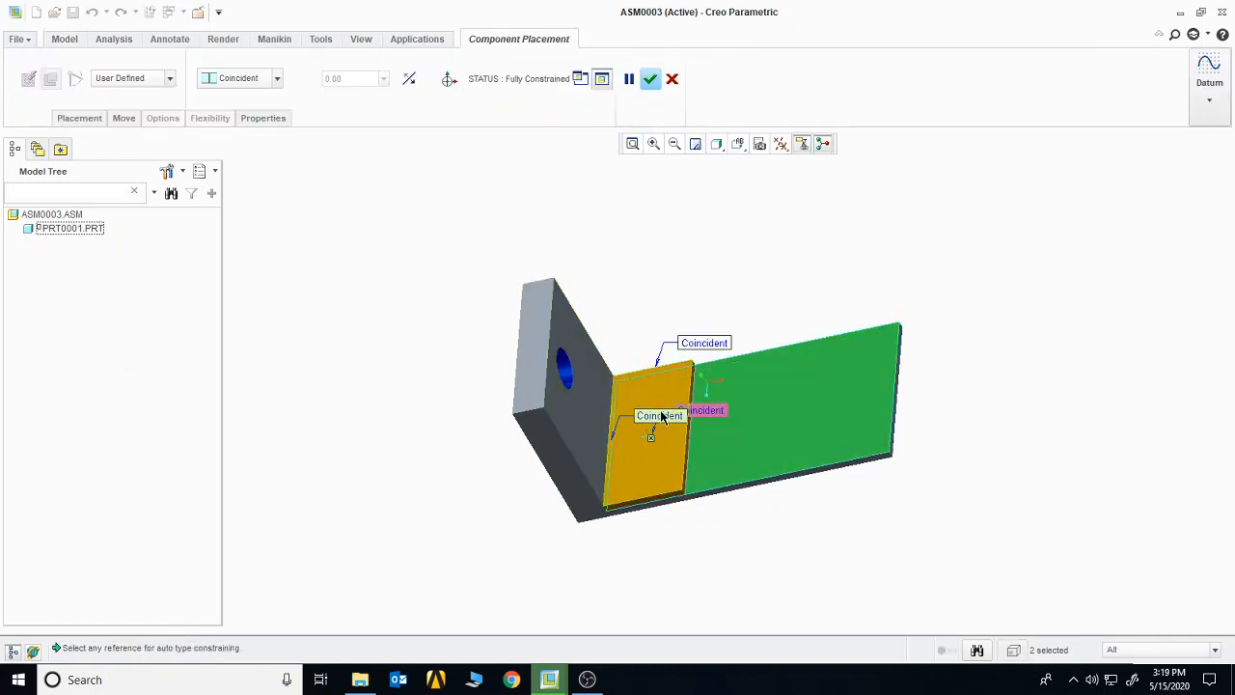
{"action": "left_click", "coordinate": [79, 119]}
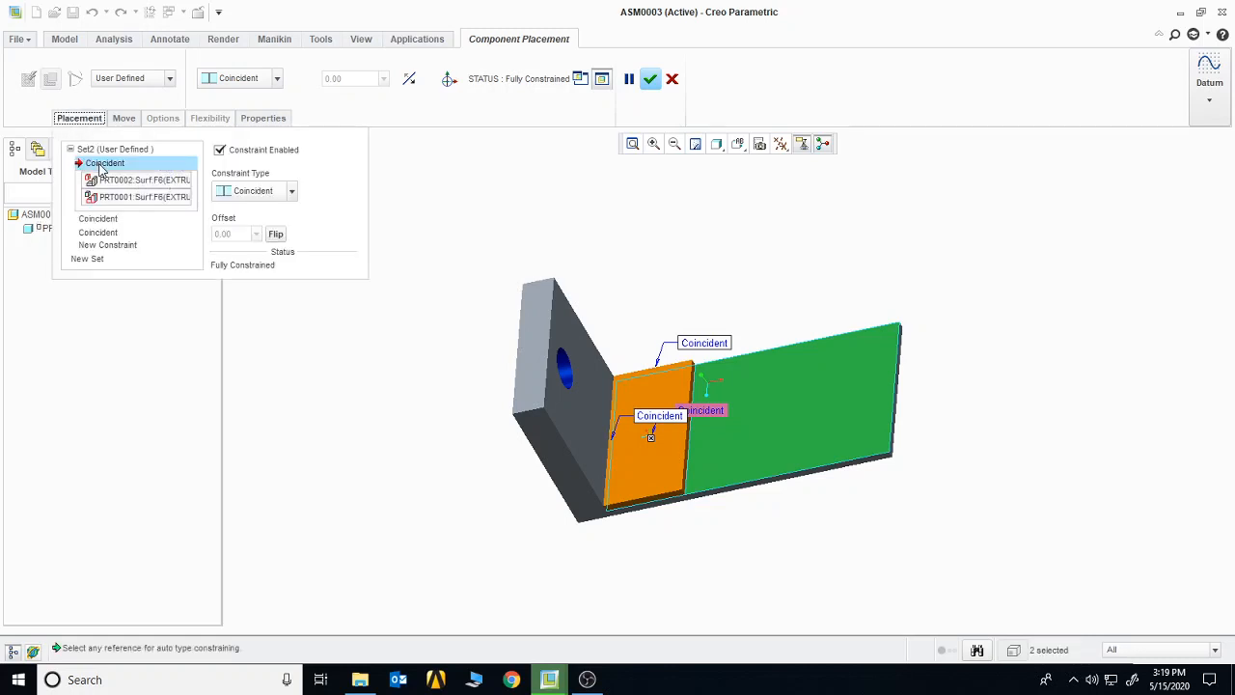
{"action": "right_click", "coordinate": [102, 165]}
{"action": "left_click", "coordinate": [123, 176]}
{"action": "right_click", "coordinate": [106, 165]}
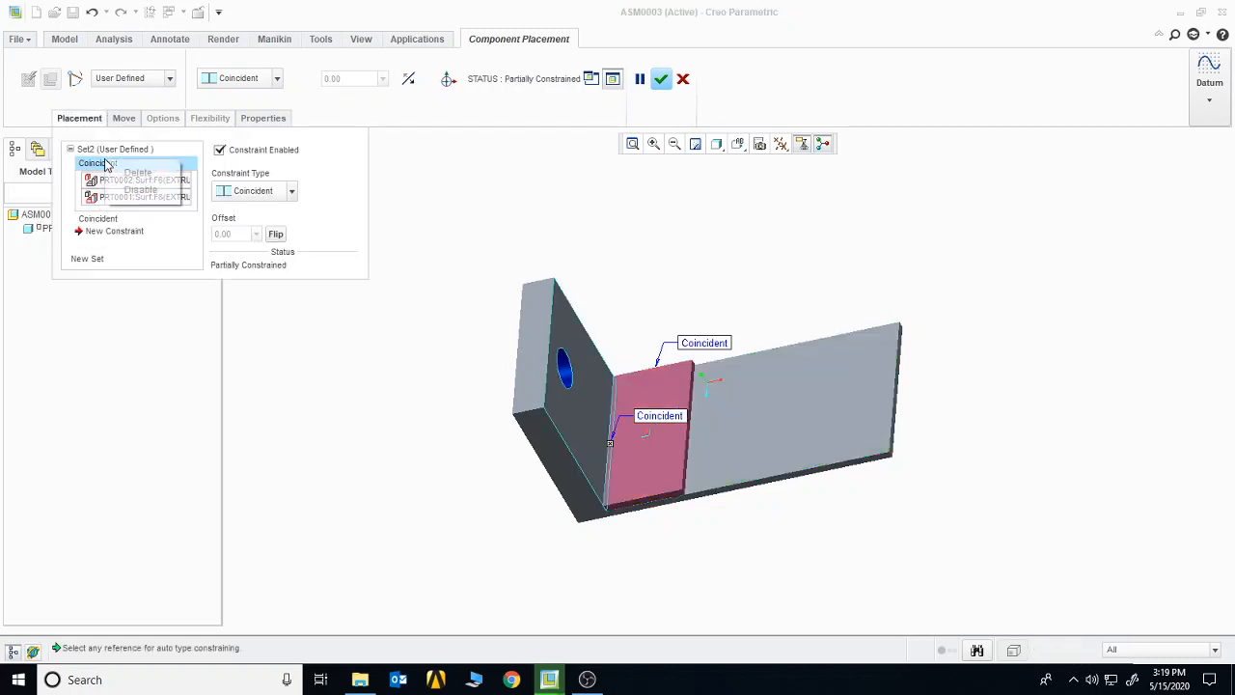
{"action": "left_click", "coordinate": [131, 173]}
{"action": "right_click", "coordinate": [108, 164]}
{"action": "left_click", "coordinate": [126, 178]}
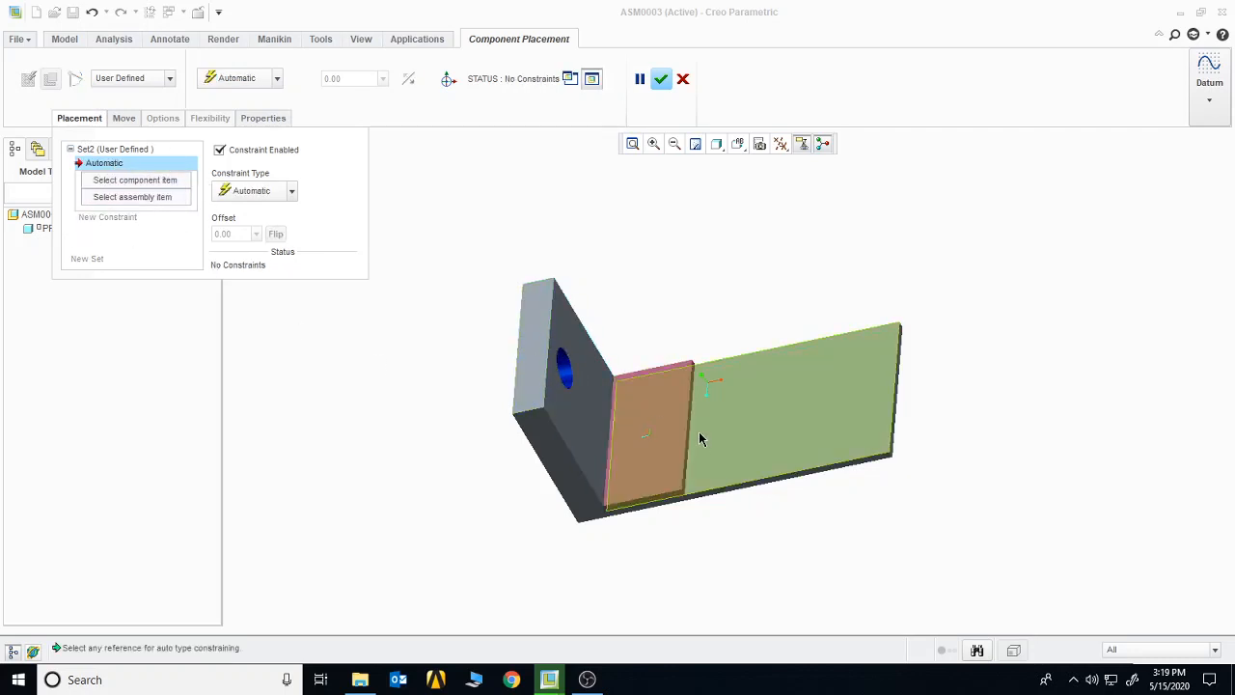
{"action": "left_click", "coordinate": [79, 120]}
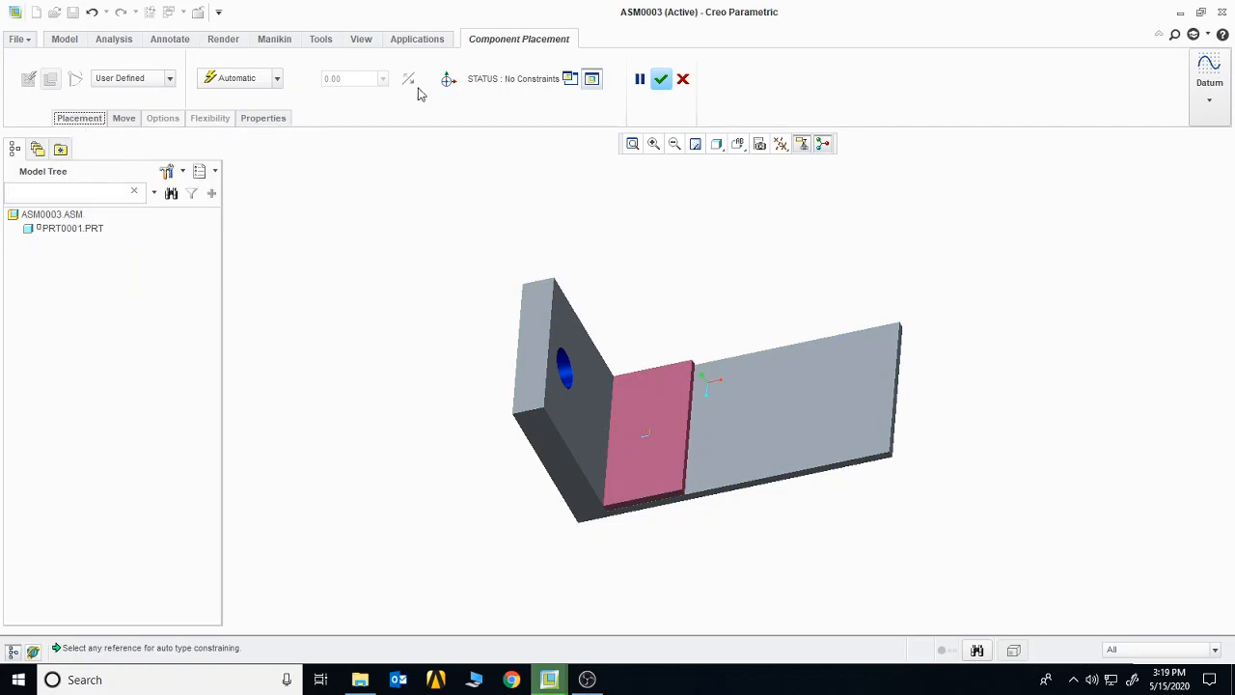
Move the unconstrained plate up and away from the bracket with the 3D dragger, and hide the dragger.
{"action": "left_click", "coordinate": [449, 79]}
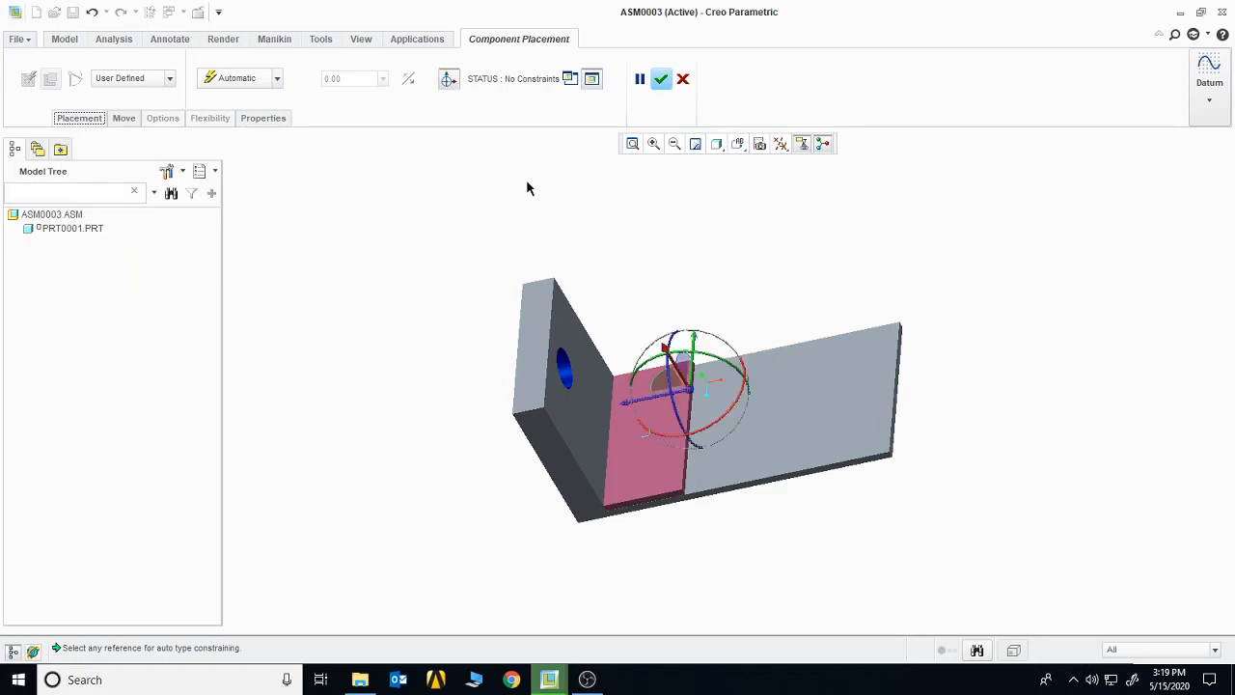
{"action": "left_click_drag", "start_coordinate": [679, 384], "coordinate": [787, 237]}
{"action": "middle_click_drag", "start_coordinate": [719, 228], "coordinate": [656, 315]}
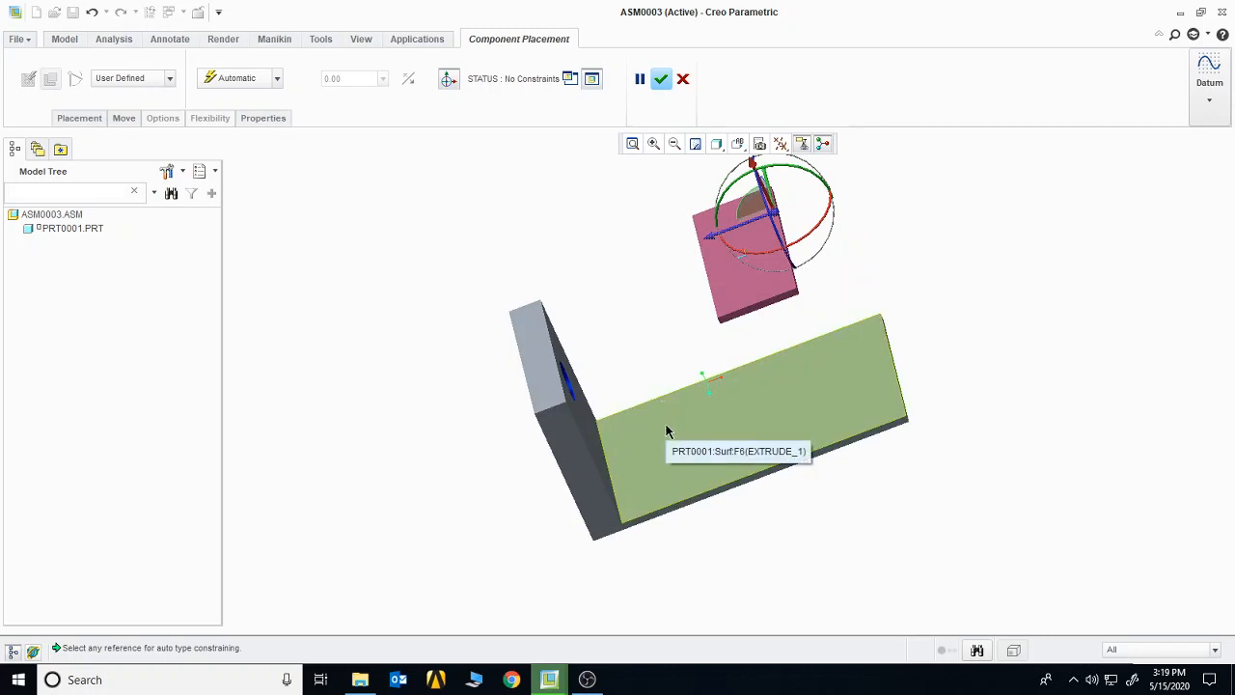
{"action": "left_click", "coordinate": [449, 79]}
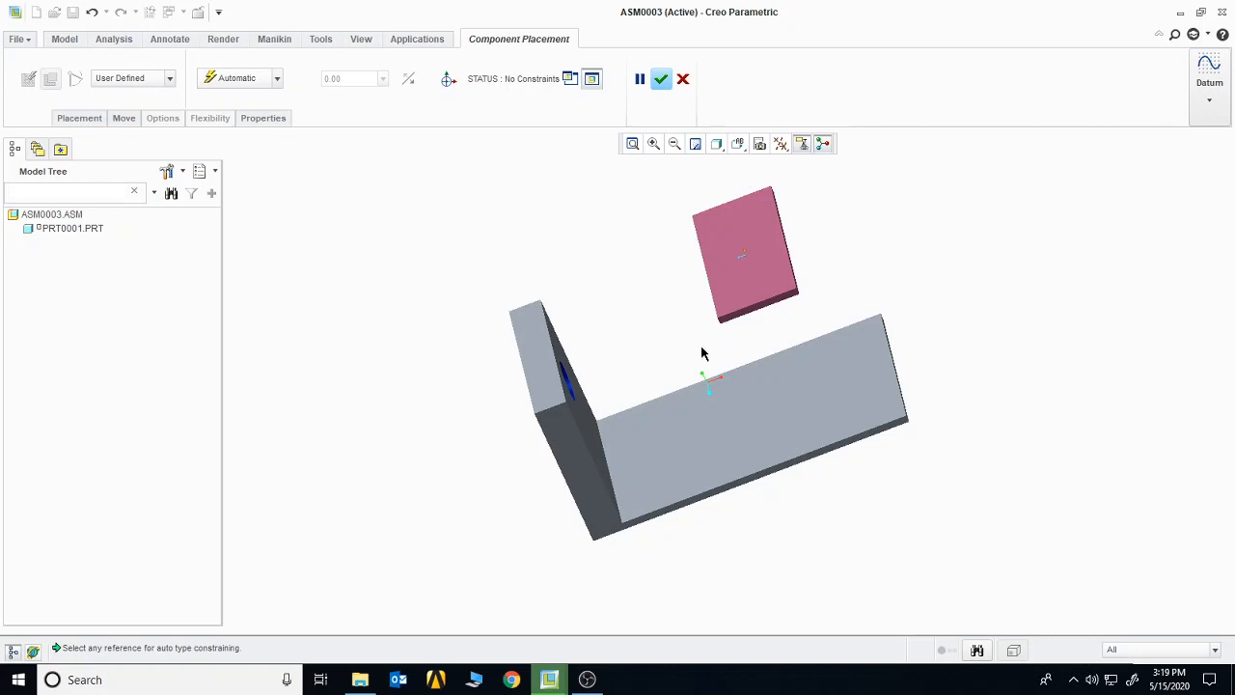
Add a Distance constraint between the plate's underside and the upper face of the bracket's base.
{"action": "middle_click_drag", "start_coordinate": [730, 283], "coordinate": [711, 256]}
{"action": "left_click", "coordinate": [750, 292]}
{"action": "middle_click_drag", "start_coordinate": [650, 286], "coordinate": [611, 295]}
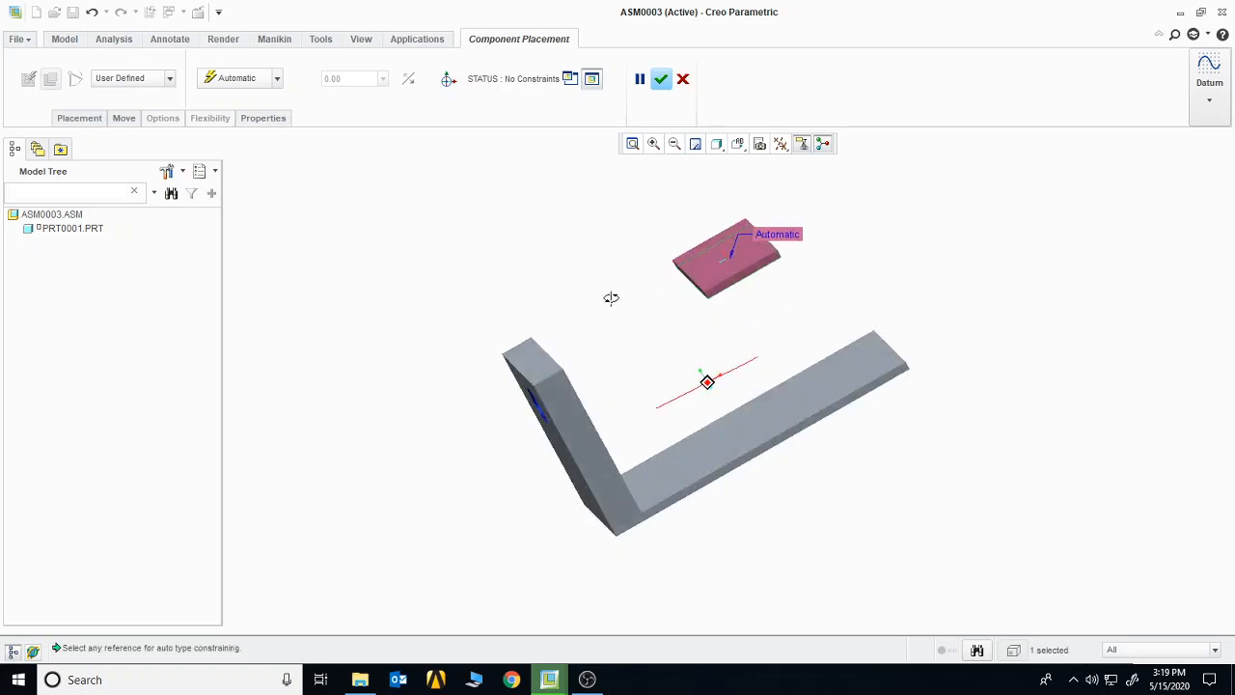
{"action": "left_click", "coordinate": [277, 78]}
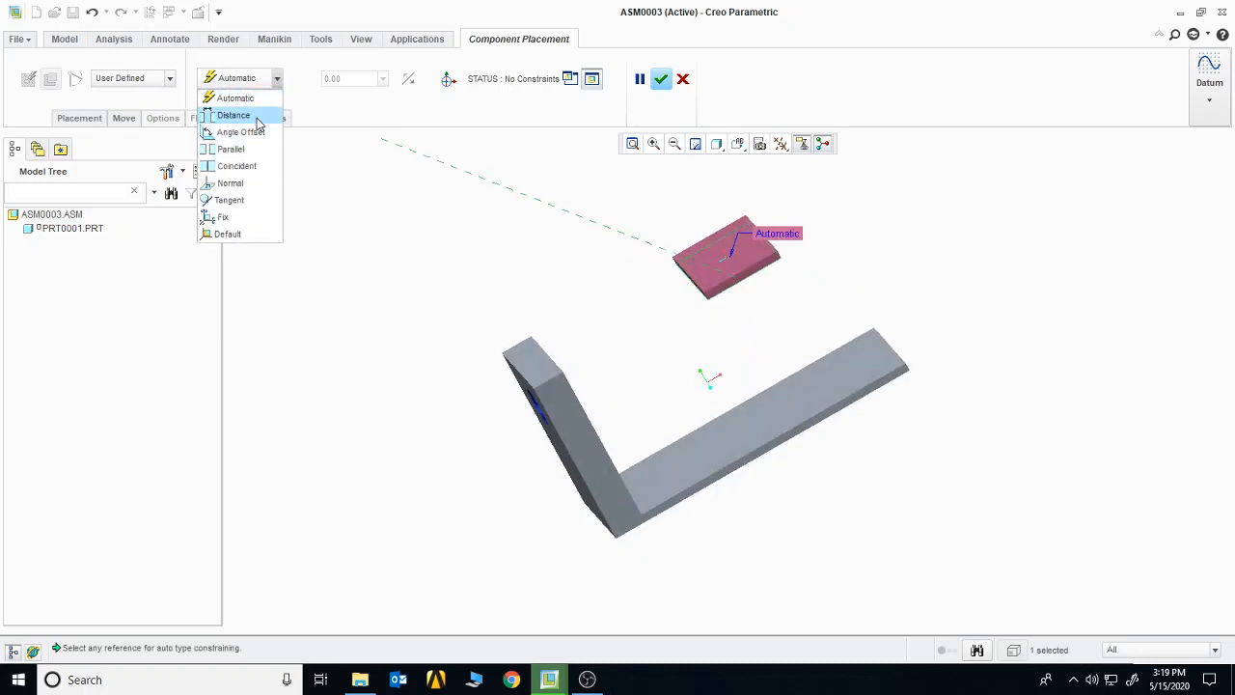
{"action": "left_click", "coordinate": [246, 114]}
{"action": "left_click", "coordinate": [736, 430]}
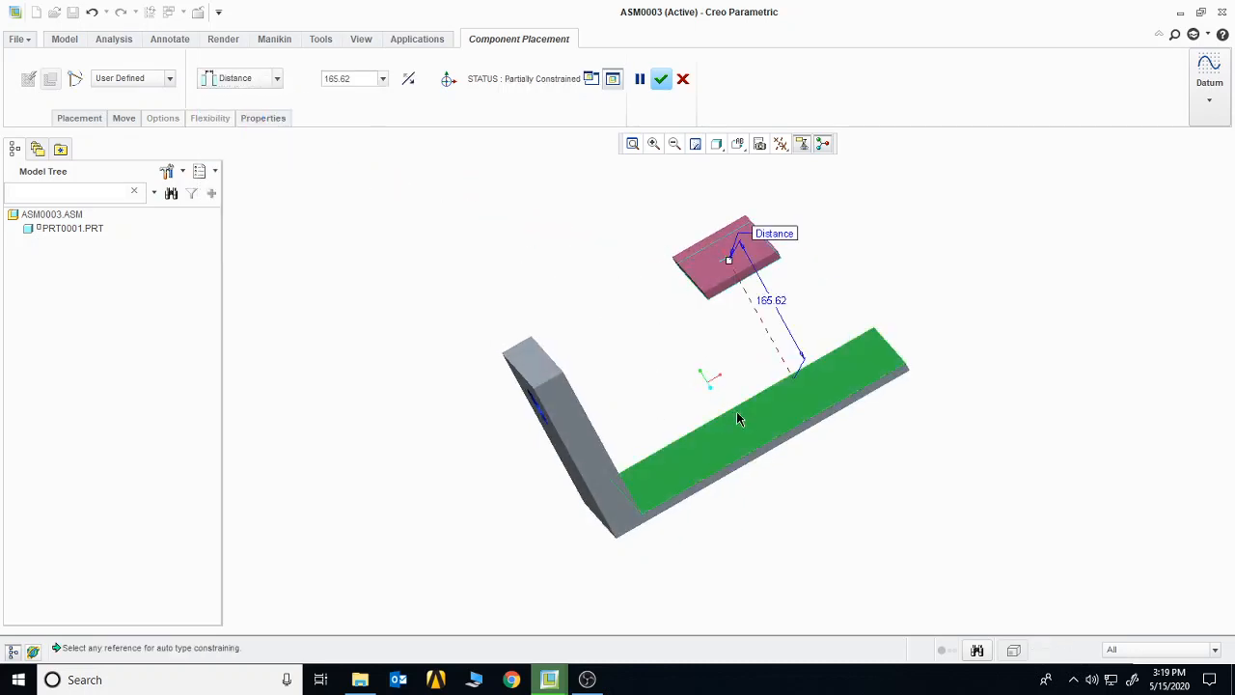
Set the distance between the plate and the bracket's base to 22.
{"action": "double_click", "coordinate": [770, 305]}
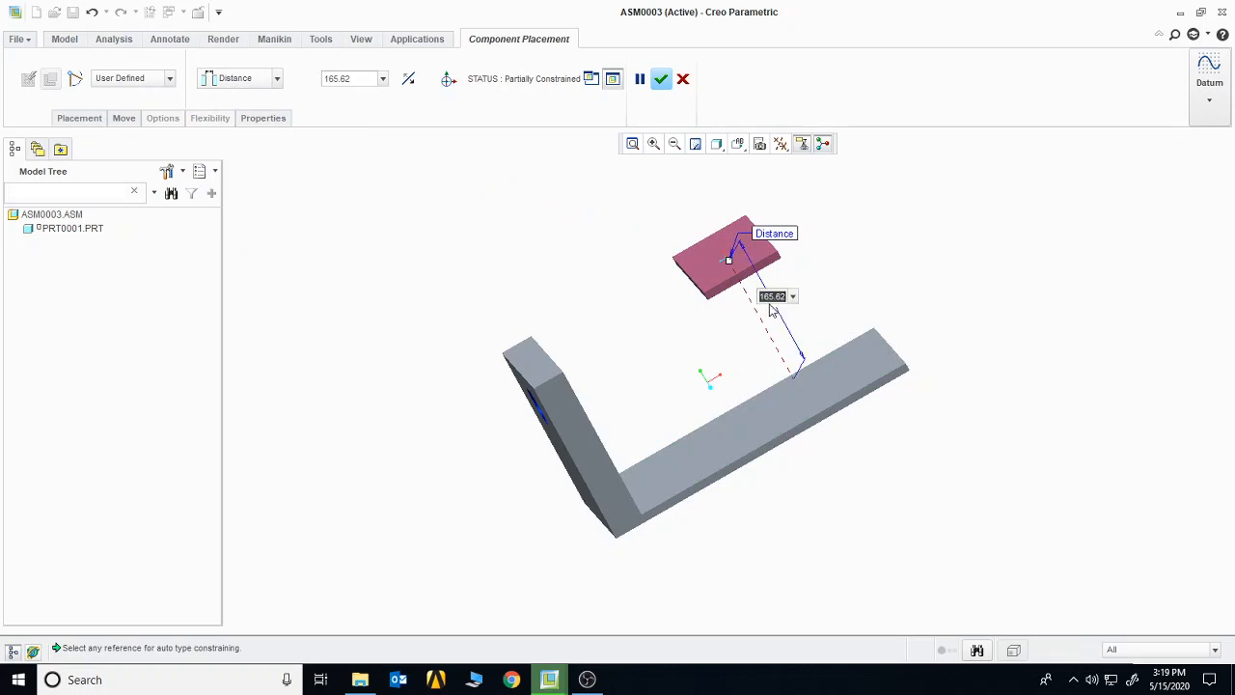
{"action": "type", "text": "22"}
{"action": "key", "text": "Return"}
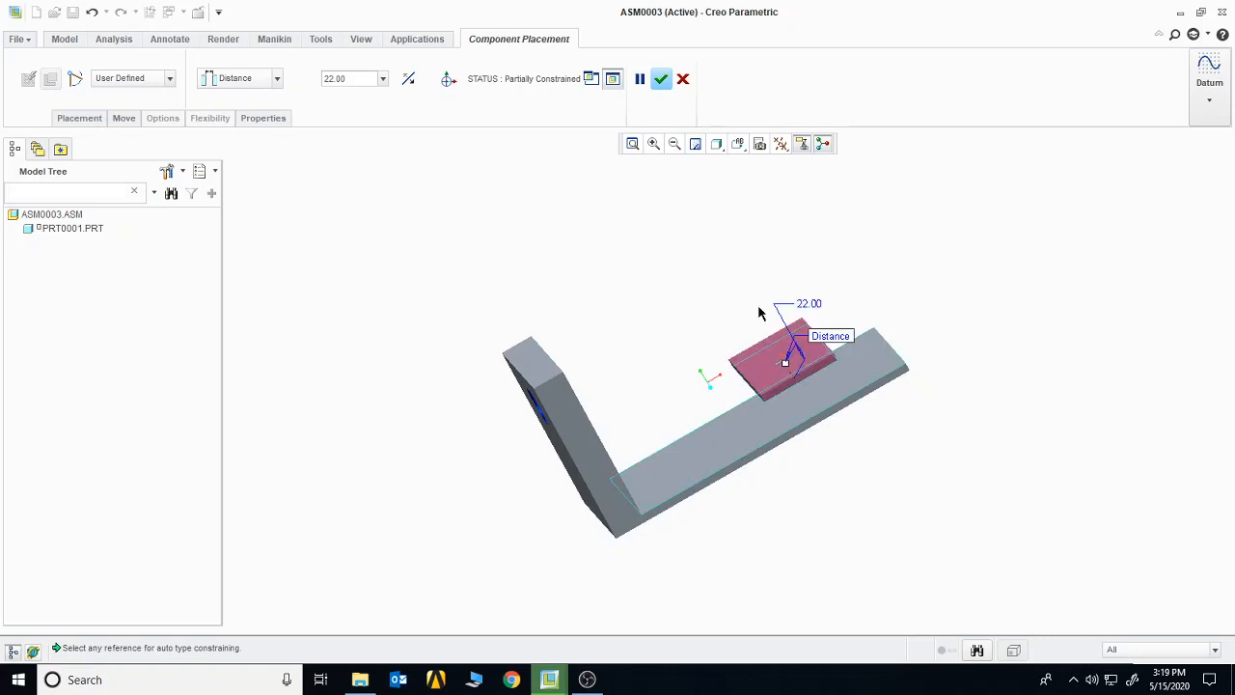
{"action": "middle_click_drag", "start_coordinate": [891, 457], "coordinate": [855, 414]}
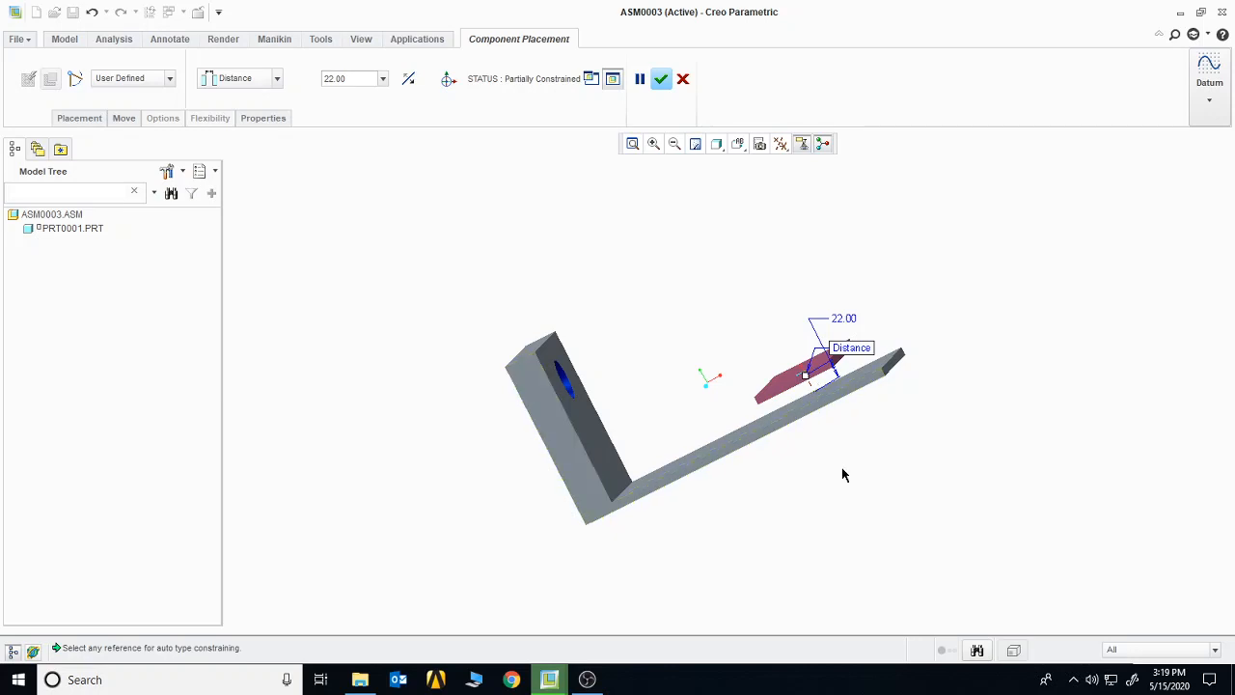
Add a Coincident constraint between the plate's end face and the inner face of the bracket's upright.
{"action": "middle_click_drag", "start_coordinate": [842, 474], "coordinate": [886, 477]}
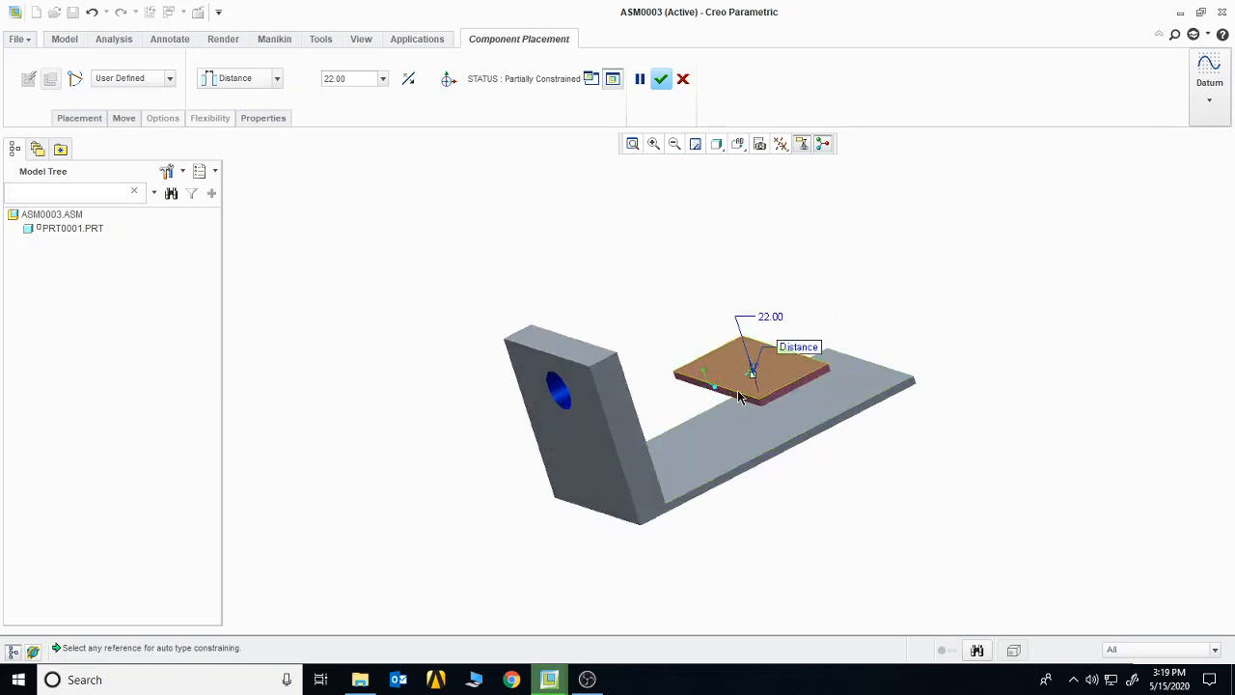
{"action": "middle_click_drag", "start_coordinate": [856, 427], "coordinate": [836, 472]}
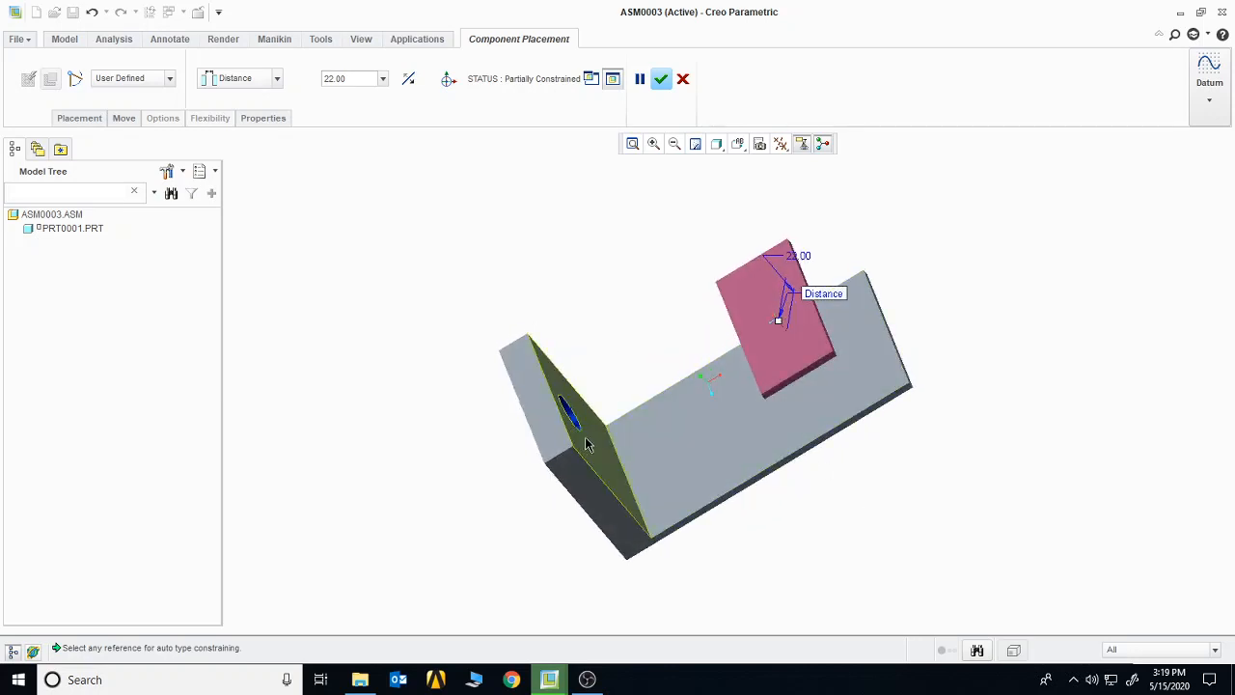
{"action": "middle_click_drag", "start_coordinate": [705, 433], "coordinate": [731, 388]}
{"action": "left_click", "coordinate": [735, 389]}
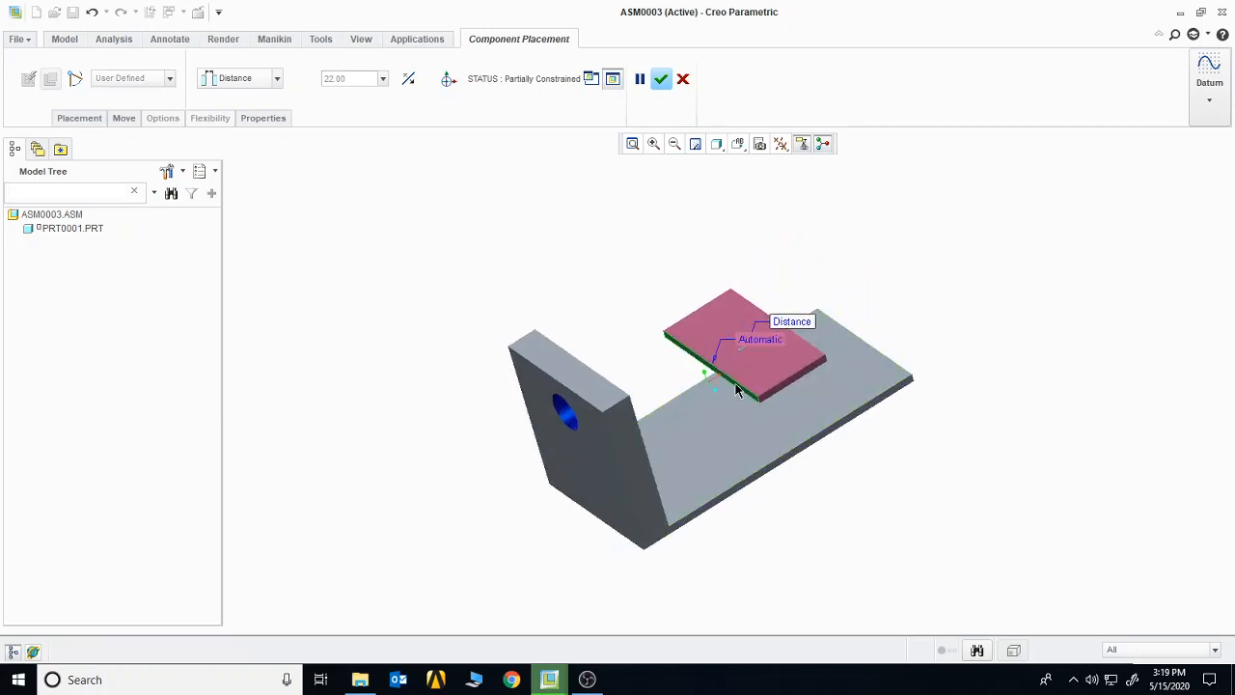
{"action": "left_click", "coordinate": [274, 79]}
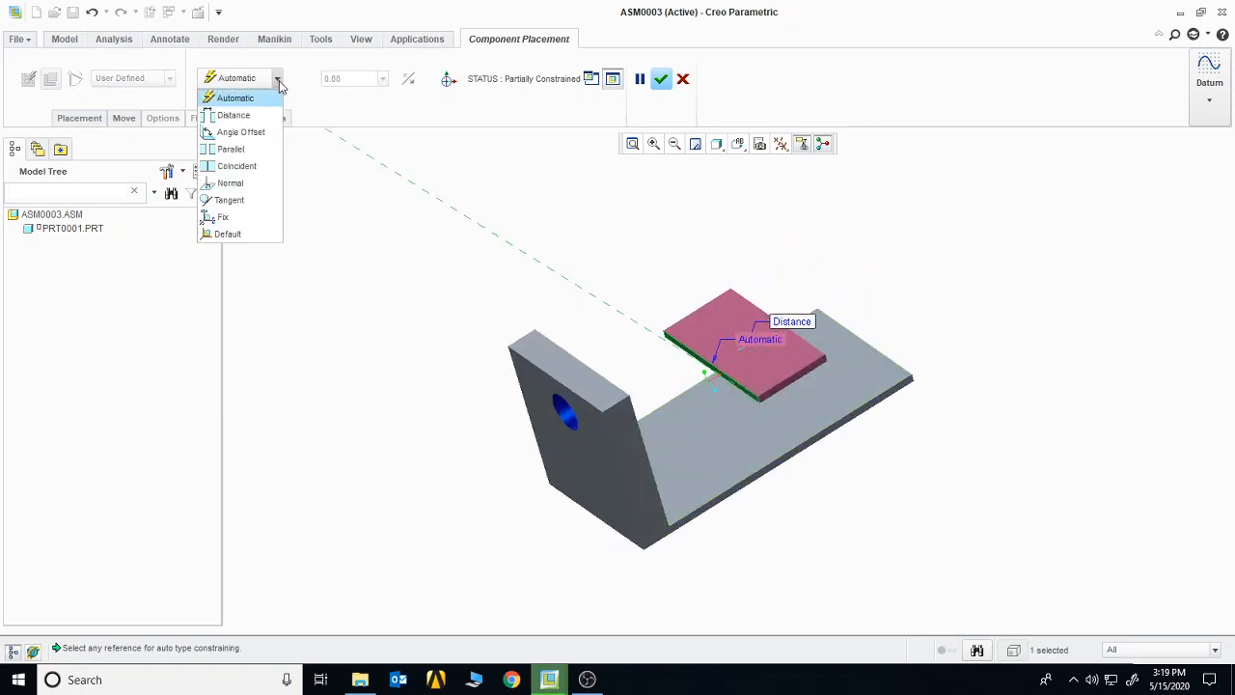
{"action": "left_click", "coordinate": [259, 164]}
{"action": "middle_click_drag", "start_coordinate": [543, 262], "coordinate": [552, 268]}
{"action": "left_click", "coordinate": [640, 428]}
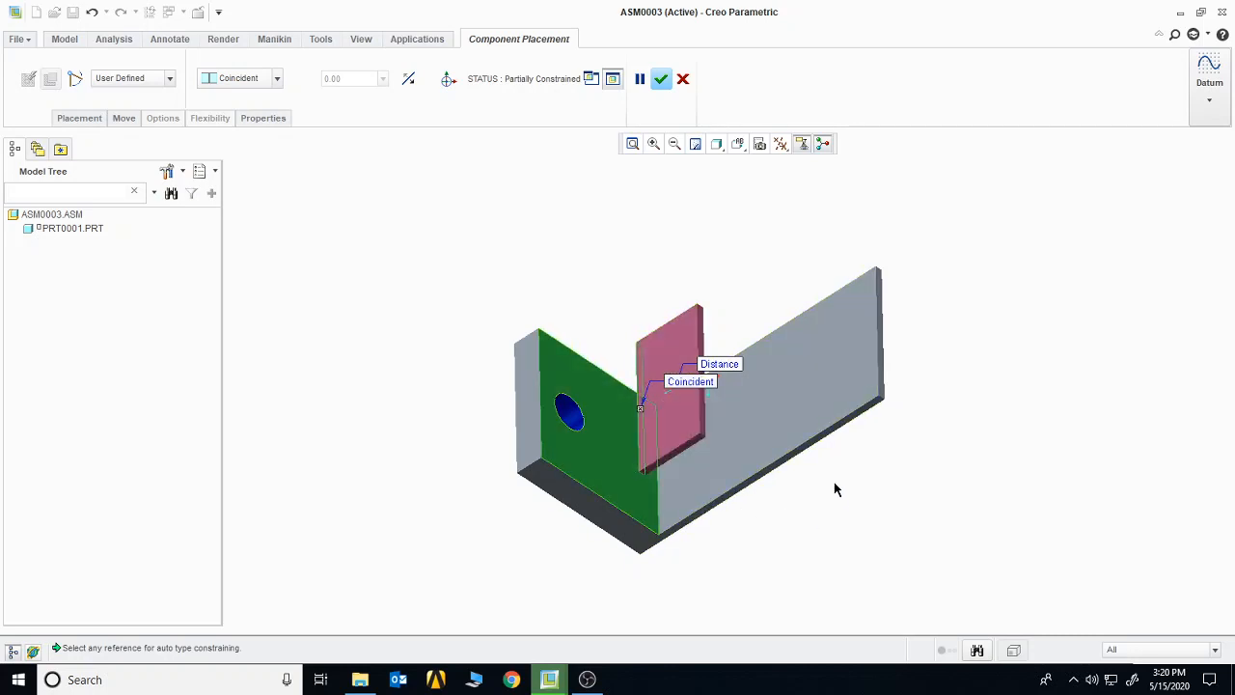
Add a Distance constraint between the plate's long side face and the corresponding side face of the bracket.
{"action": "middle_click_drag", "start_coordinate": [836, 489], "coordinate": [764, 486]}
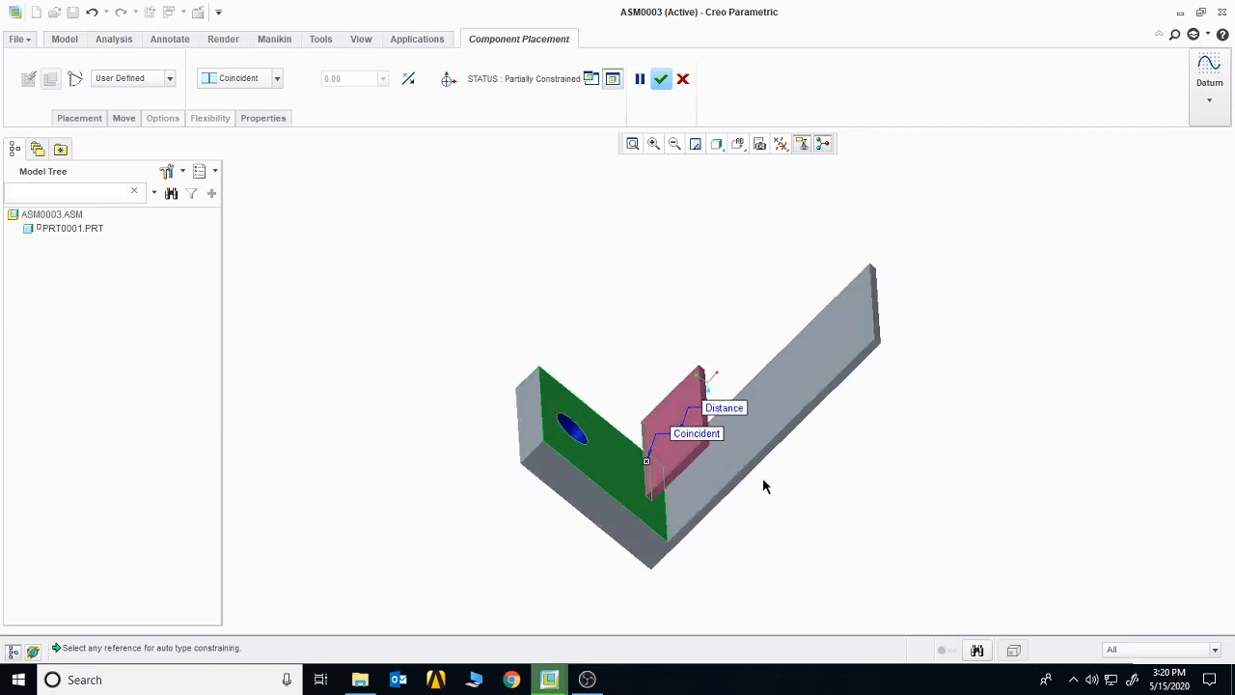
{"action": "left_click", "coordinate": [681, 488]}
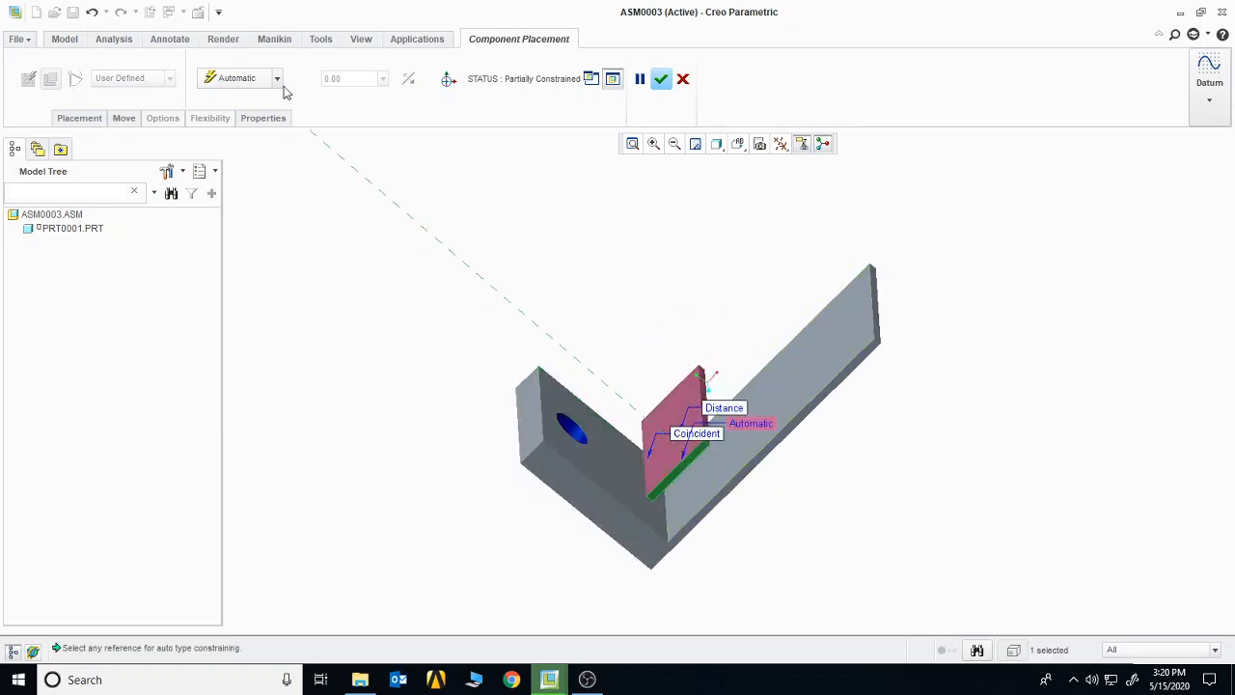
{"action": "left_click", "coordinate": [277, 78]}
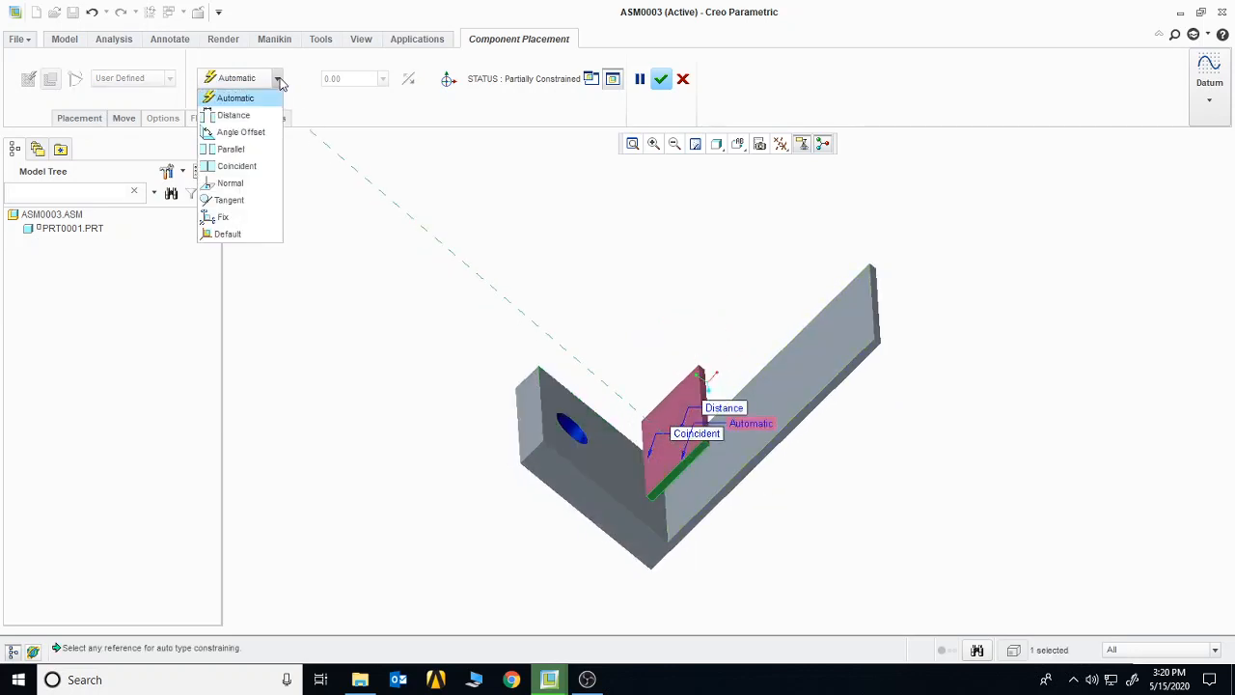
{"action": "left_click", "coordinate": [233, 116]}
{"action": "left_click", "coordinate": [699, 517]}
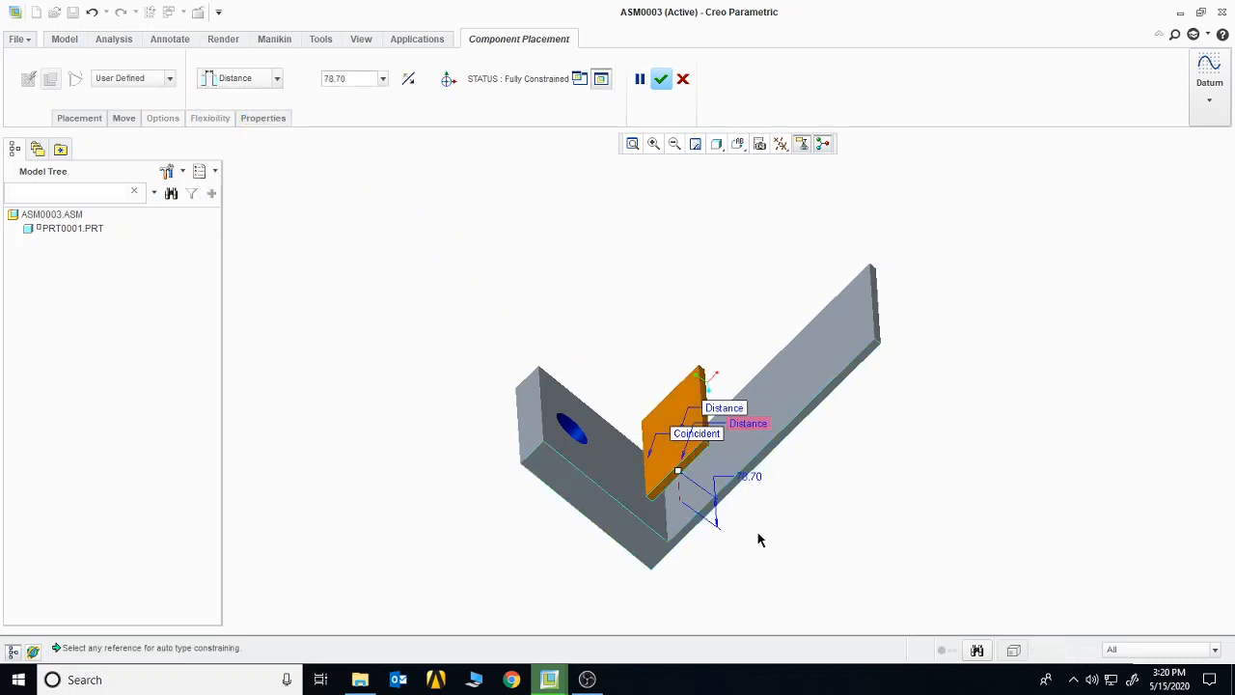
Set the side-face distance between the plate and the bracket to 0 and accept the component placement.
{"action": "middle_click_drag", "start_coordinate": [929, 525], "coordinate": [921, 569]}
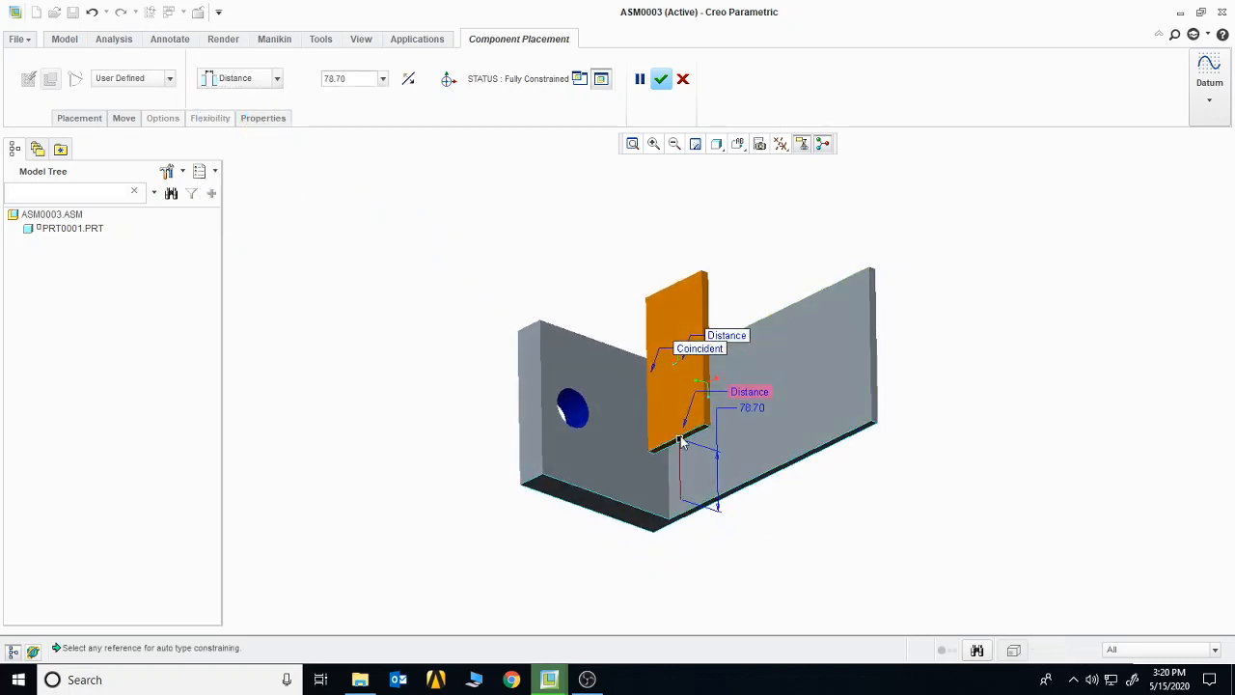
{"action": "left_click_drag", "start_coordinate": [680, 439], "coordinate": [680, 499]}
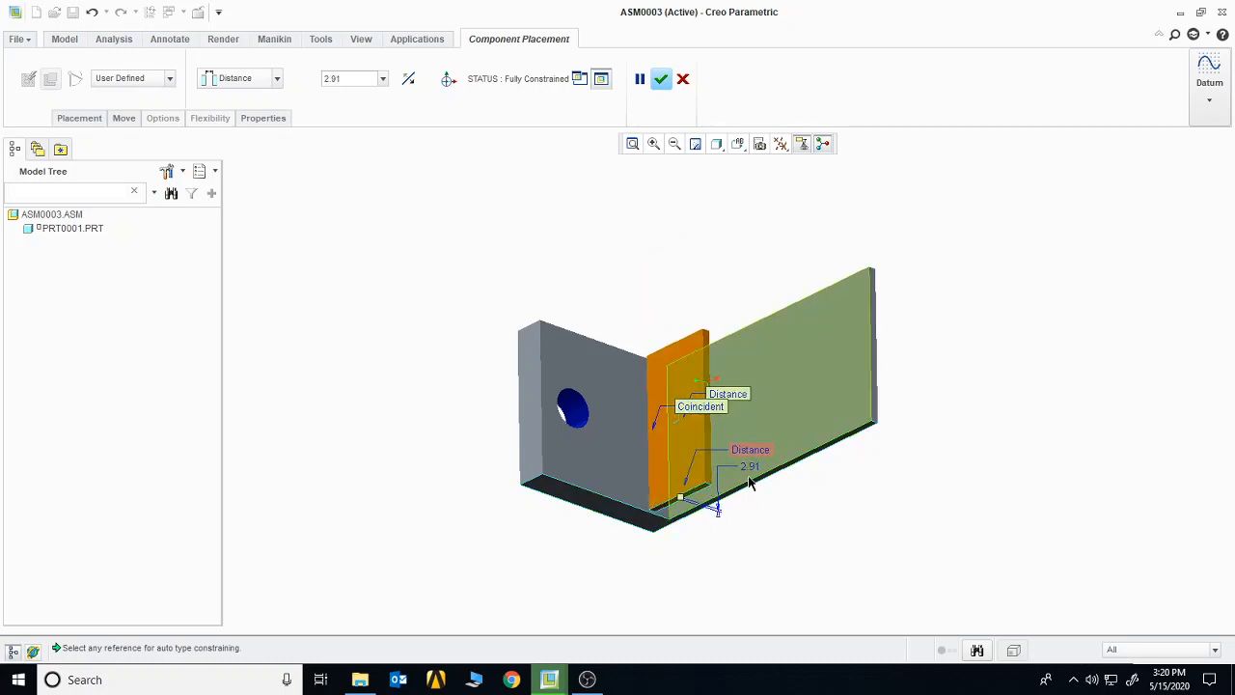
{"action": "type", "text": "00"}
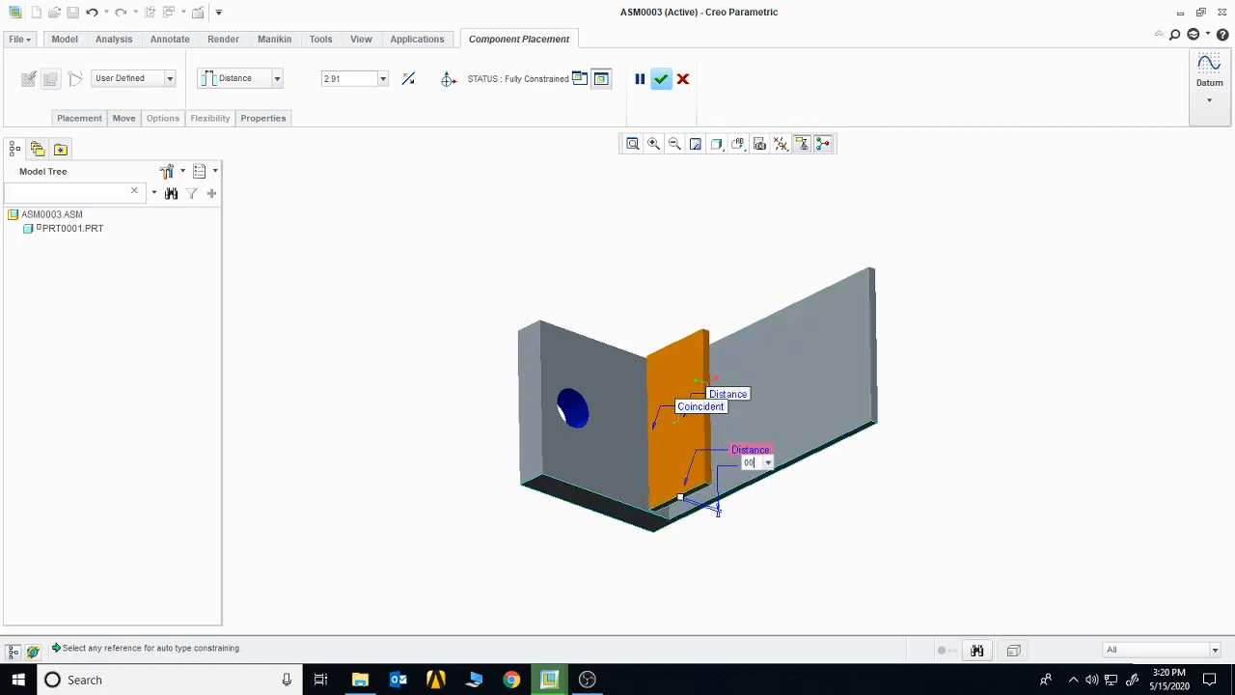
{"action": "key", "text": "Return"}
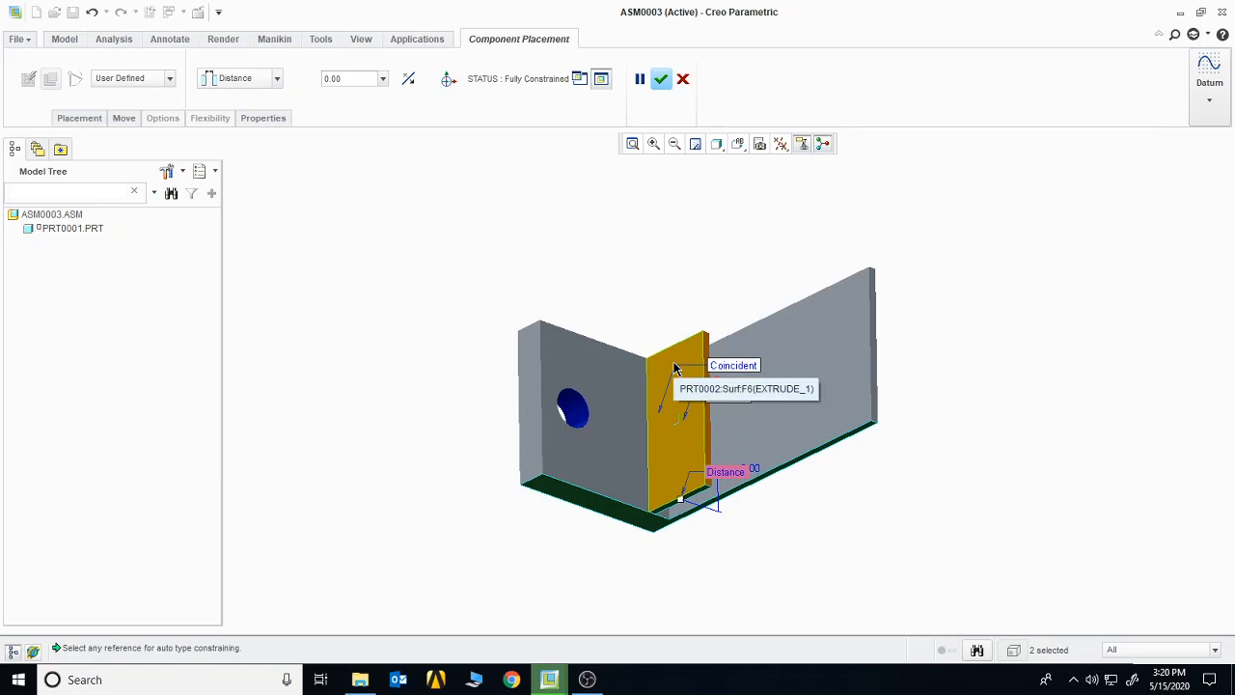
{"action": "left_click", "coordinate": [660, 79]}
Reopen the placement definition of PRT0002 and show its list of constraints.
{"action": "middle_click_drag", "start_coordinate": [642, 232], "coordinate": [776, 299]}
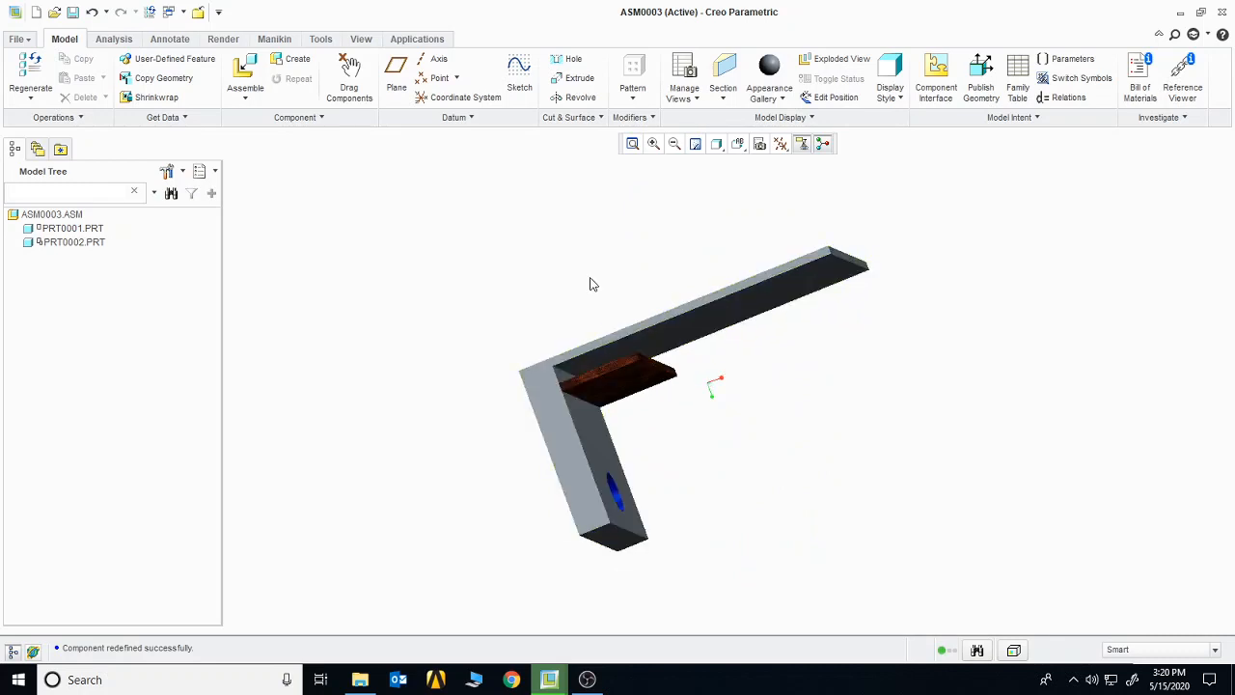
{"action": "middle_click_drag", "start_coordinate": [589, 280], "coordinate": [615, 375]}
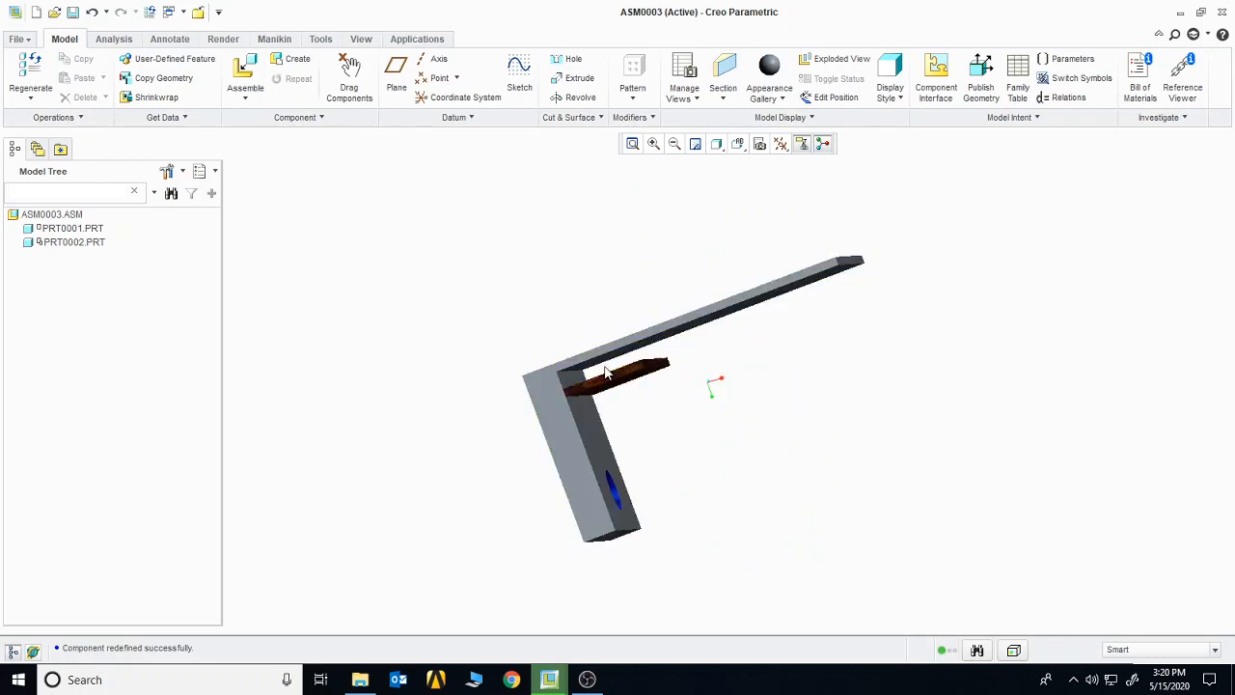
{"action": "middle_click_drag", "start_coordinate": [534, 364], "coordinate": [431, 204]}
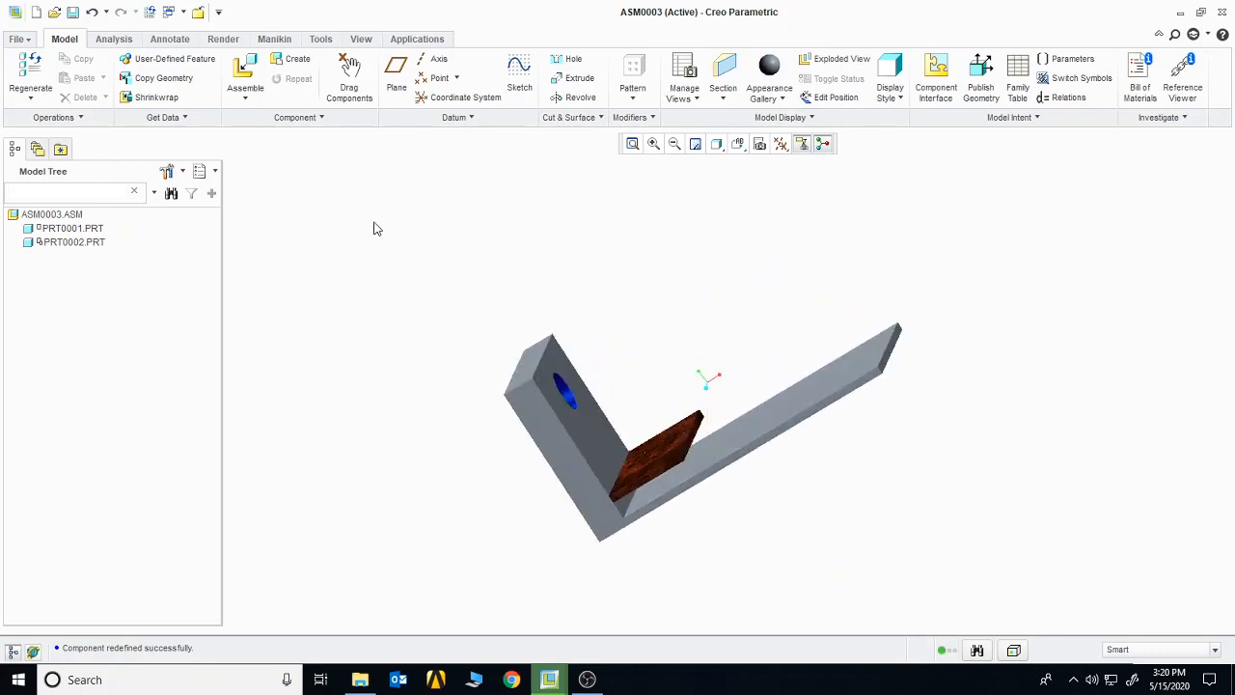
{"action": "right_click", "coordinate": [66, 243]}
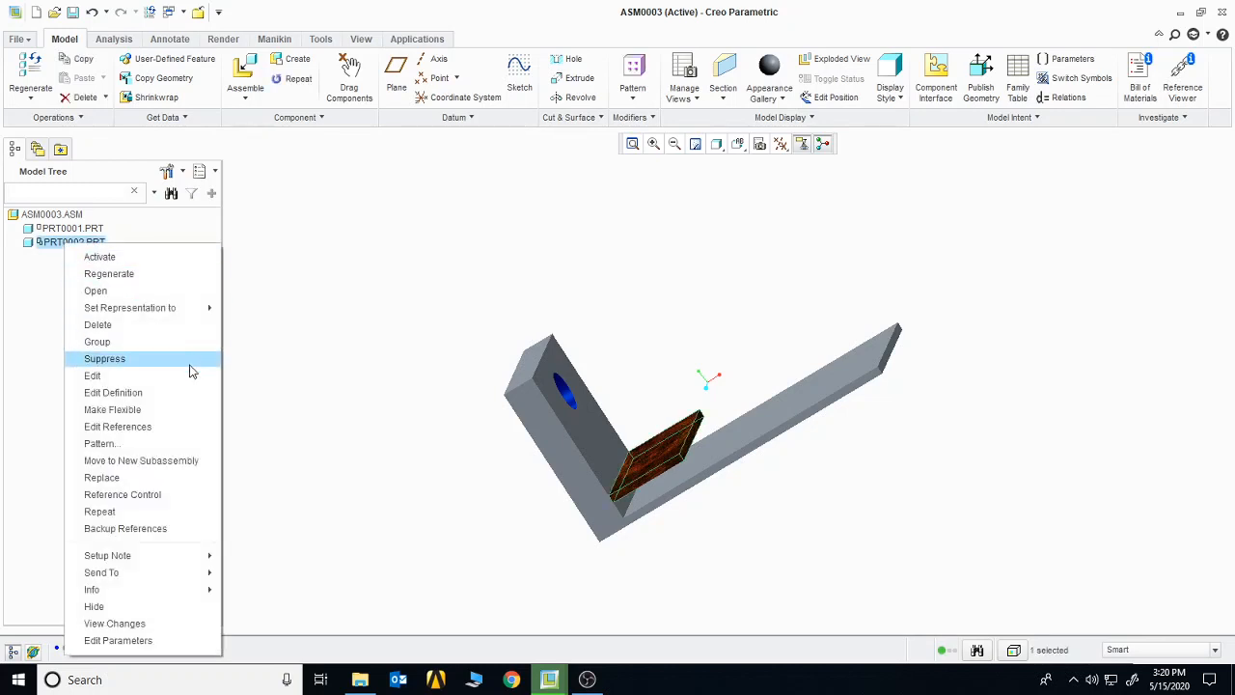
{"action": "left_click", "coordinate": [169, 394]}
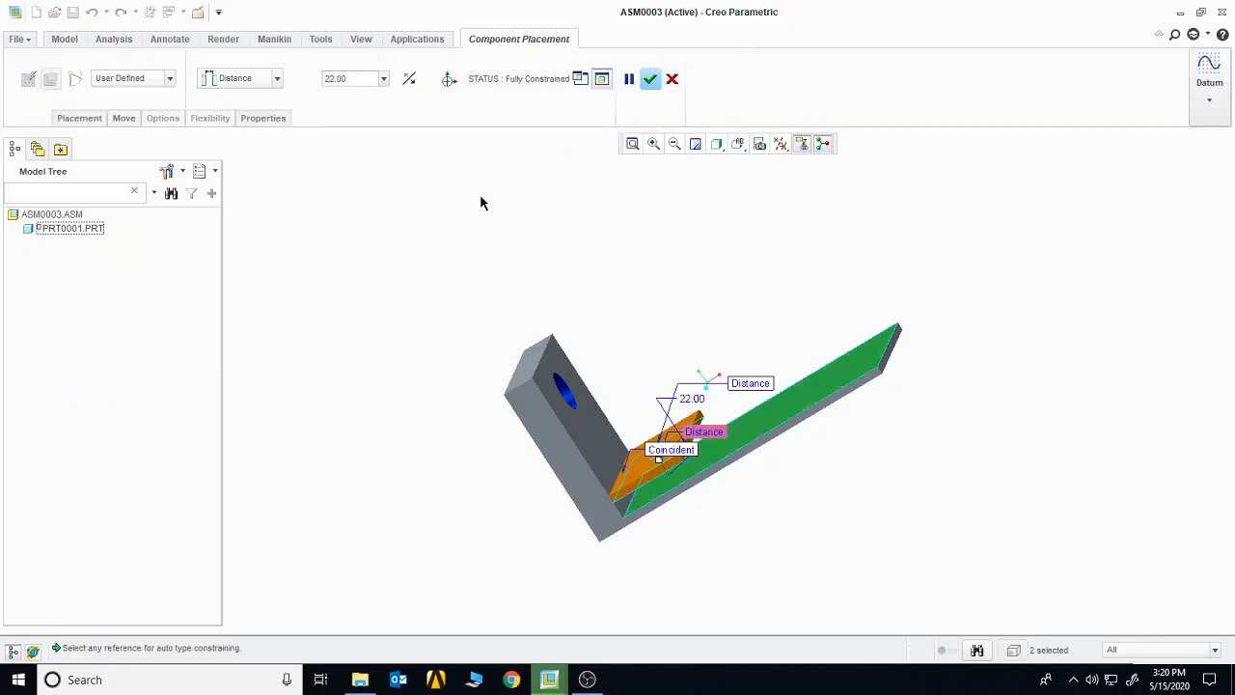
{"action": "left_click", "coordinate": [79, 117]}
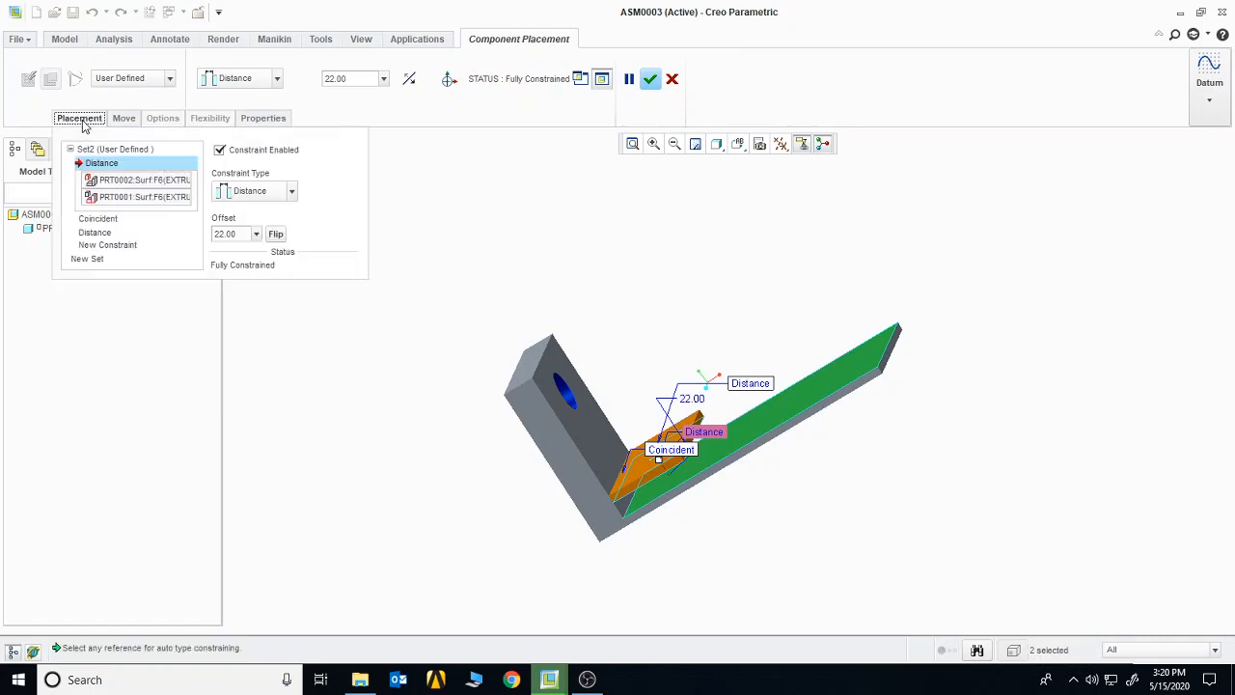
Delete both Distance constraints and the Coincident constraint from the plate's constraint set.
{"action": "right_click", "coordinate": [112, 166]}
{"action": "left_click", "coordinate": [141, 173]}
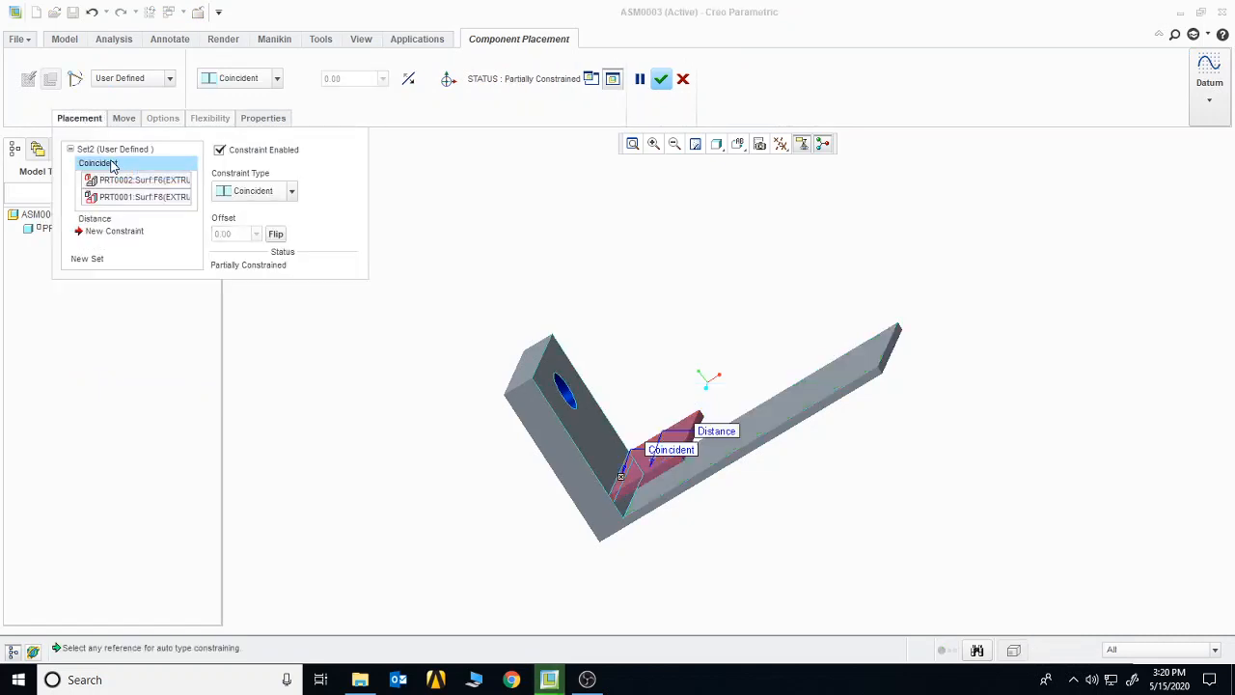
{"action": "right_click", "coordinate": [121, 166]}
{"action": "left_click", "coordinate": [143, 174]}
{"action": "right_click", "coordinate": [111, 164]}
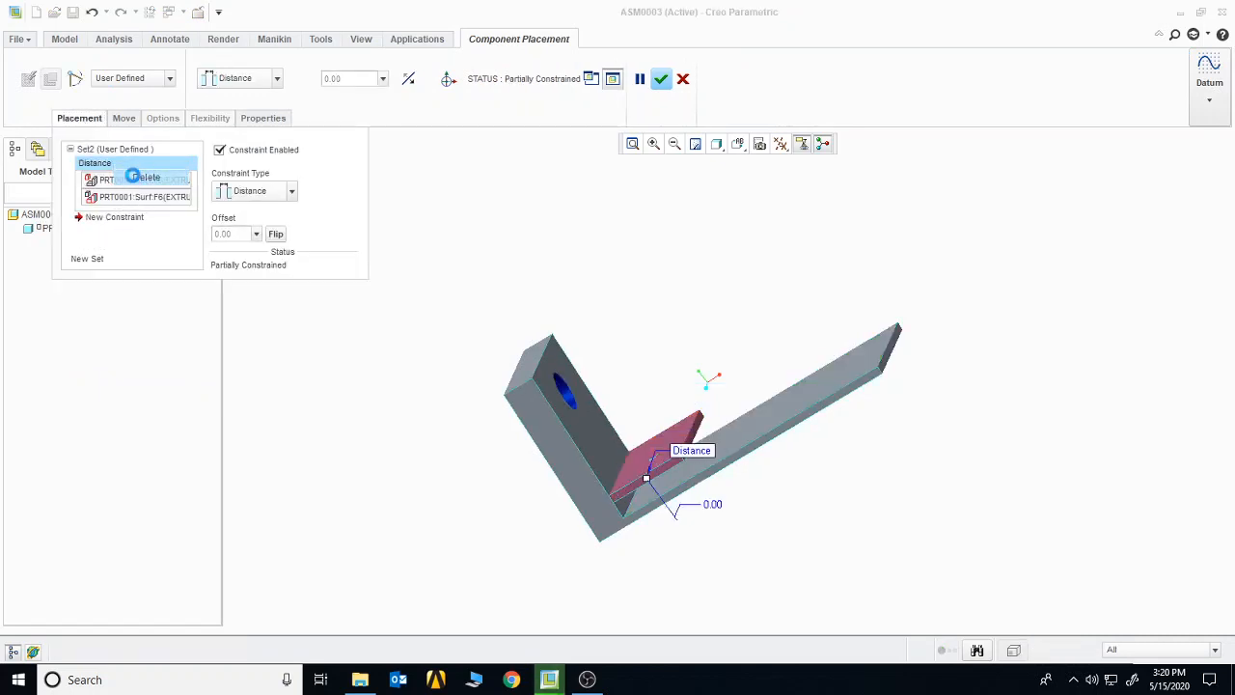
{"action": "left_click", "coordinate": [135, 174]}
{"action": "right_click", "coordinate": [136, 165]}
{"action": "left_click", "coordinate": [148, 174]}
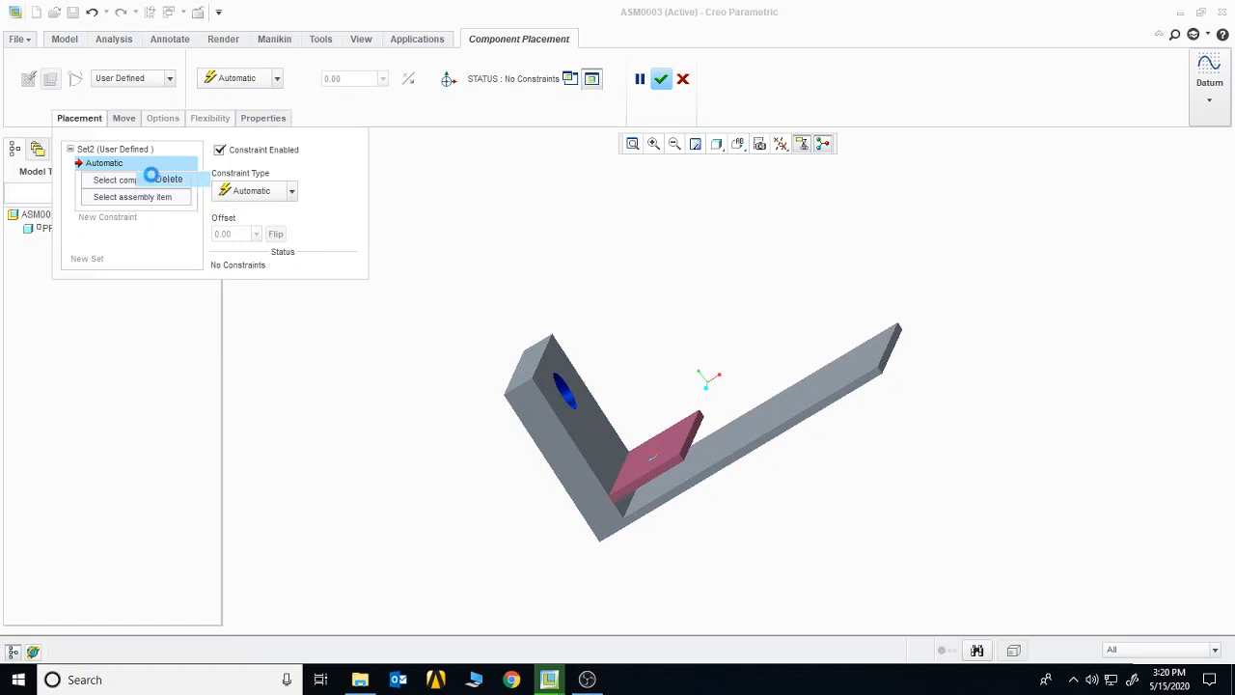
Show the 3D dragger, and use it to move the plate away from the bracket and tilt it.
{"action": "left_click", "coordinate": [451, 79]}
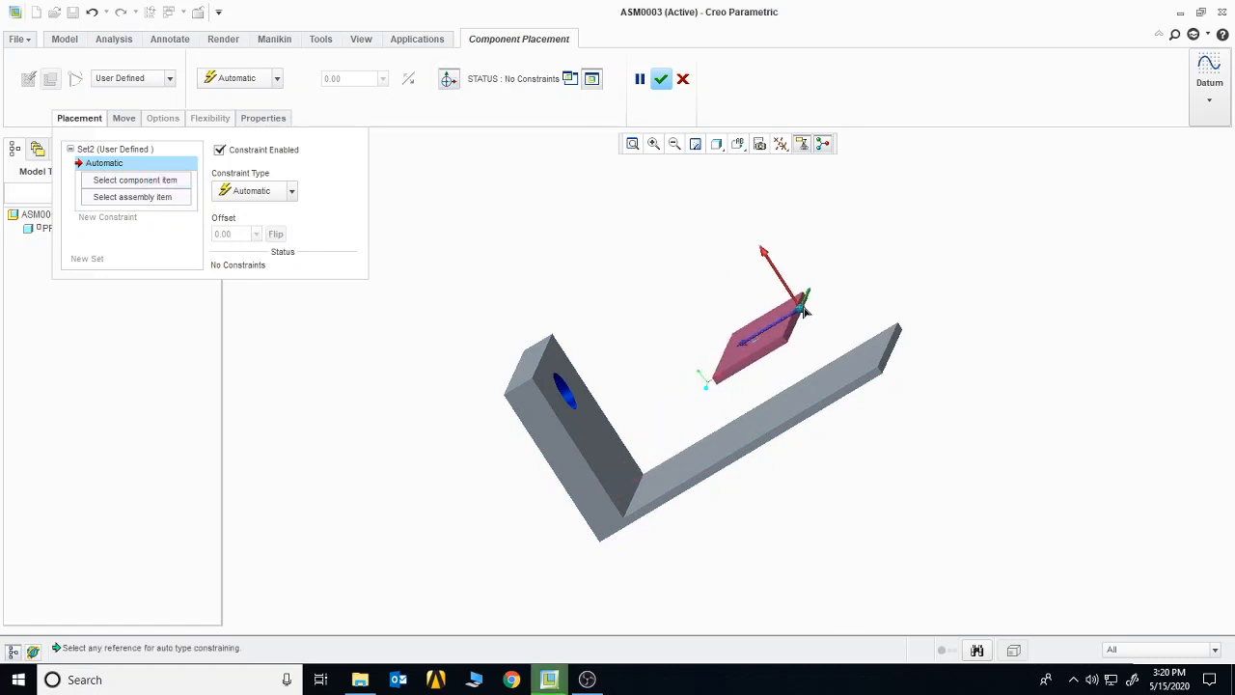
{"action": "left_click", "coordinate": [96, 119]}
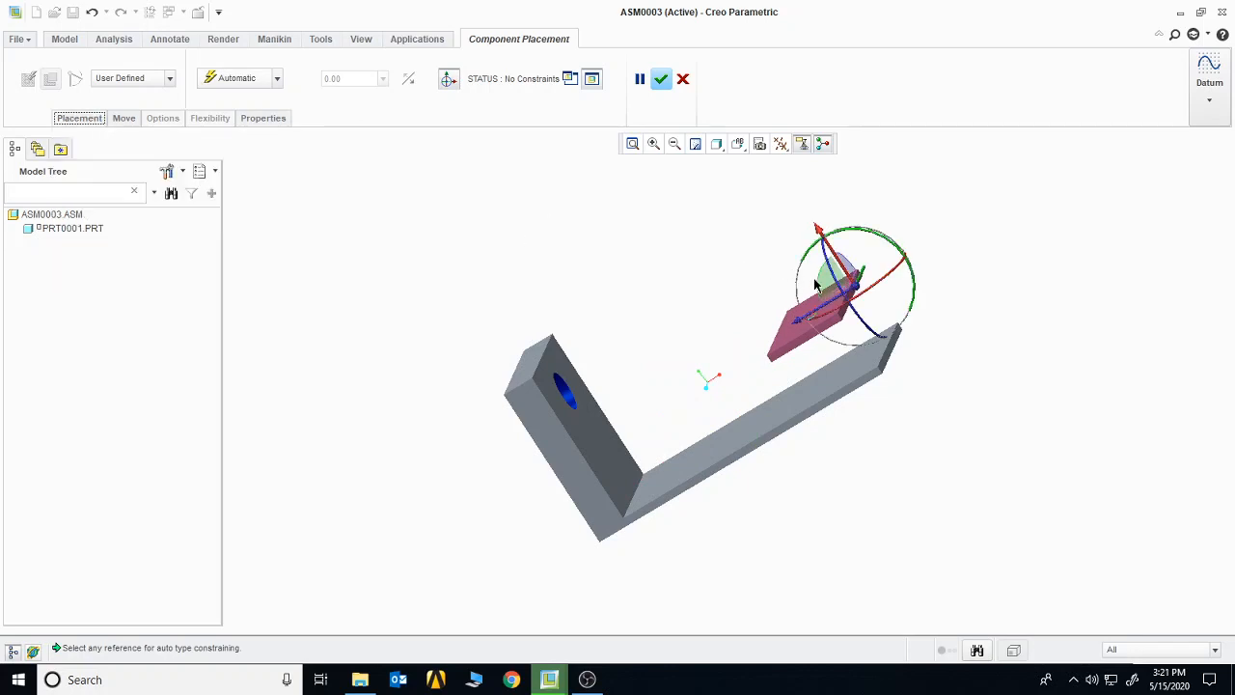
{"action": "left_click_drag", "start_coordinate": [848, 275], "coordinate": [894, 251]}
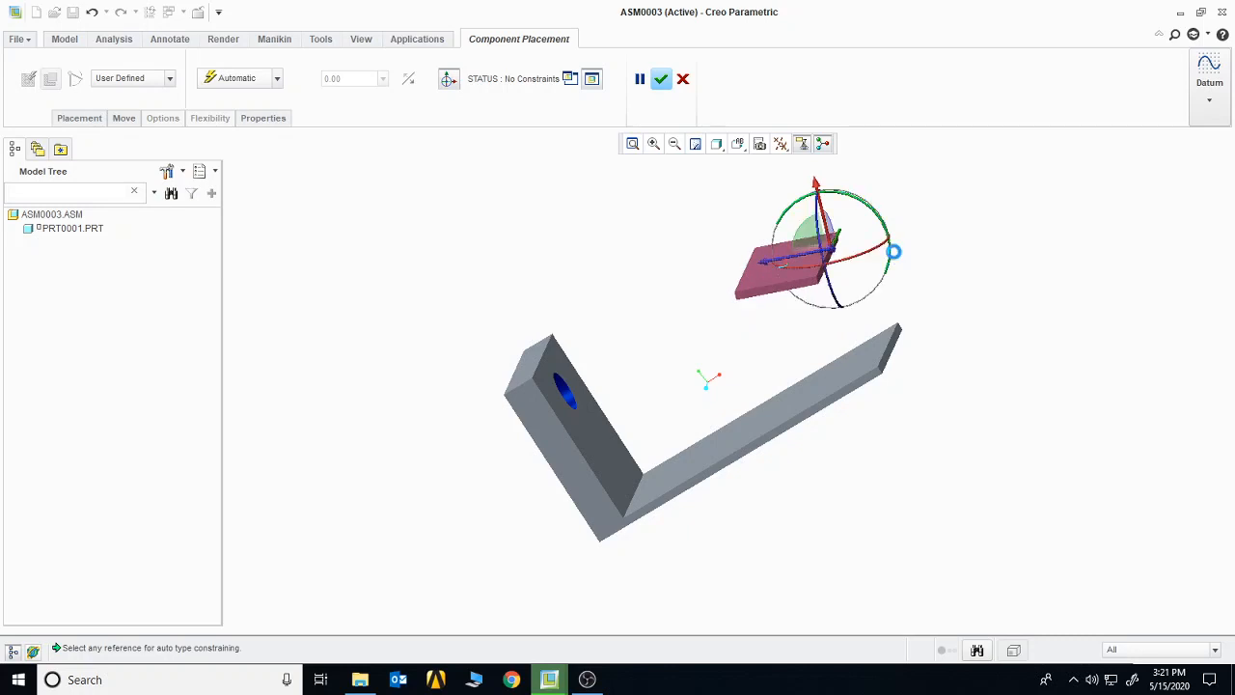
{"action": "middle_click_drag", "start_coordinate": [686, 343], "coordinate": [704, 286]}
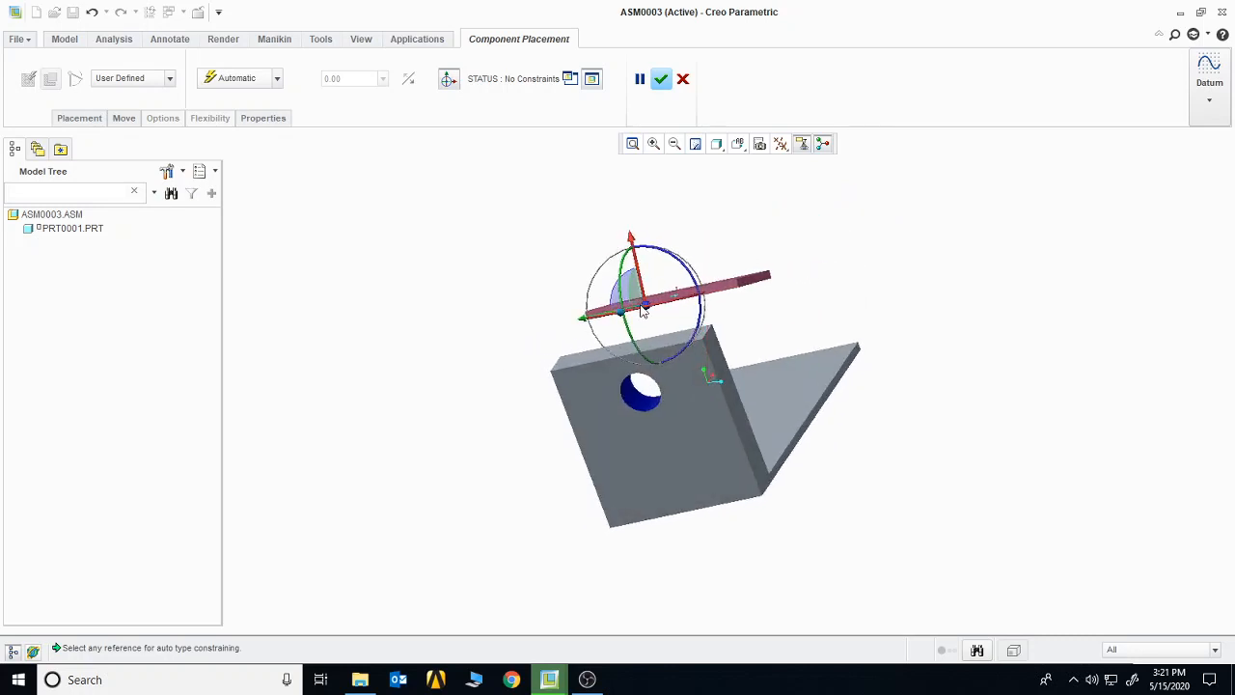
{"action": "left_click_drag", "start_coordinate": [622, 314], "coordinate": [684, 293]}
Shift the plate sideways above the bracket's base, rotate it slightly with the 3D dragger, and hide the dragger.
{"action": "middle_click_drag", "start_coordinate": [896, 294], "coordinate": [862, 322]}
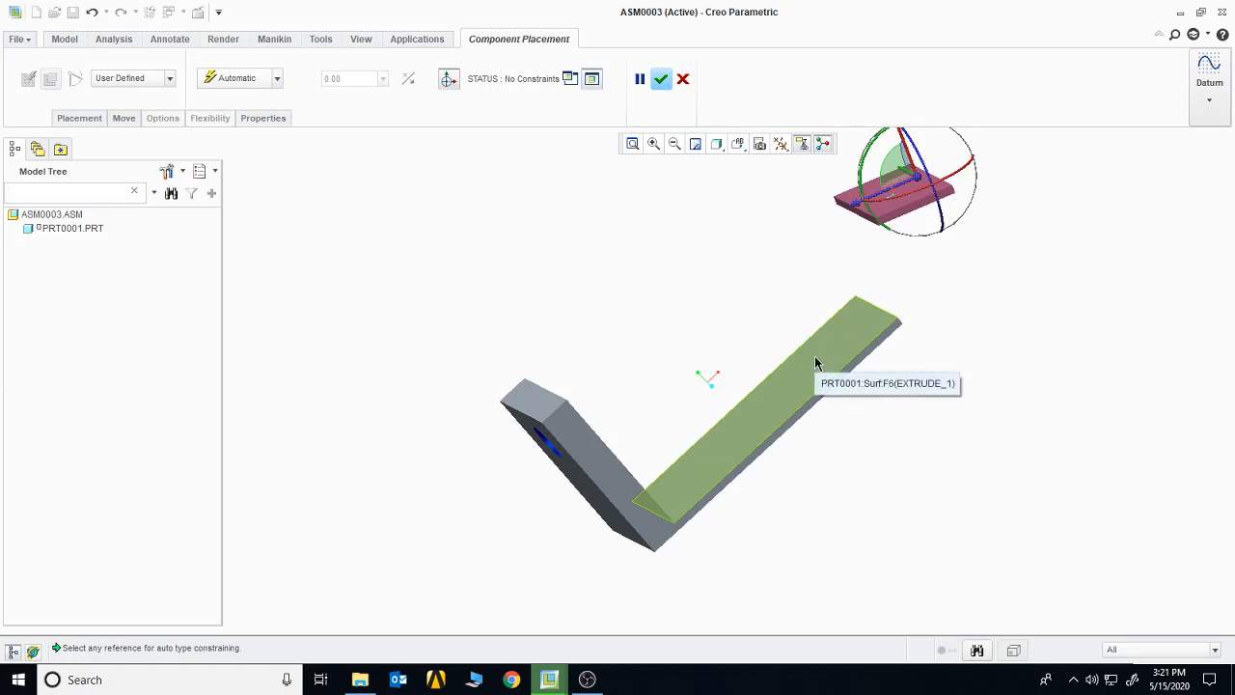
{"action": "left_click_drag", "start_coordinate": [889, 188], "coordinate": [804, 160]}
{"action": "middle_click_drag", "start_coordinate": [747, 242], "coordinate": [926, 229]}
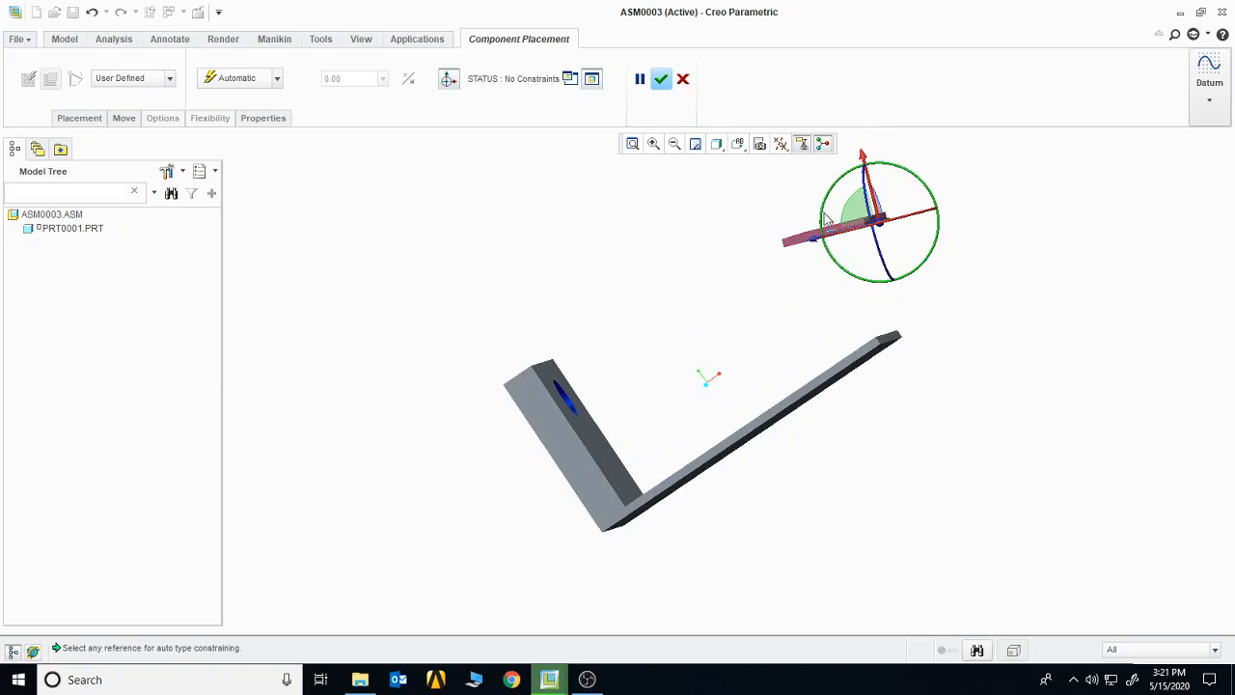
{"action": "left_click_drag", "start_coordinate": [824, 220], "coordinate": [819, 208]}
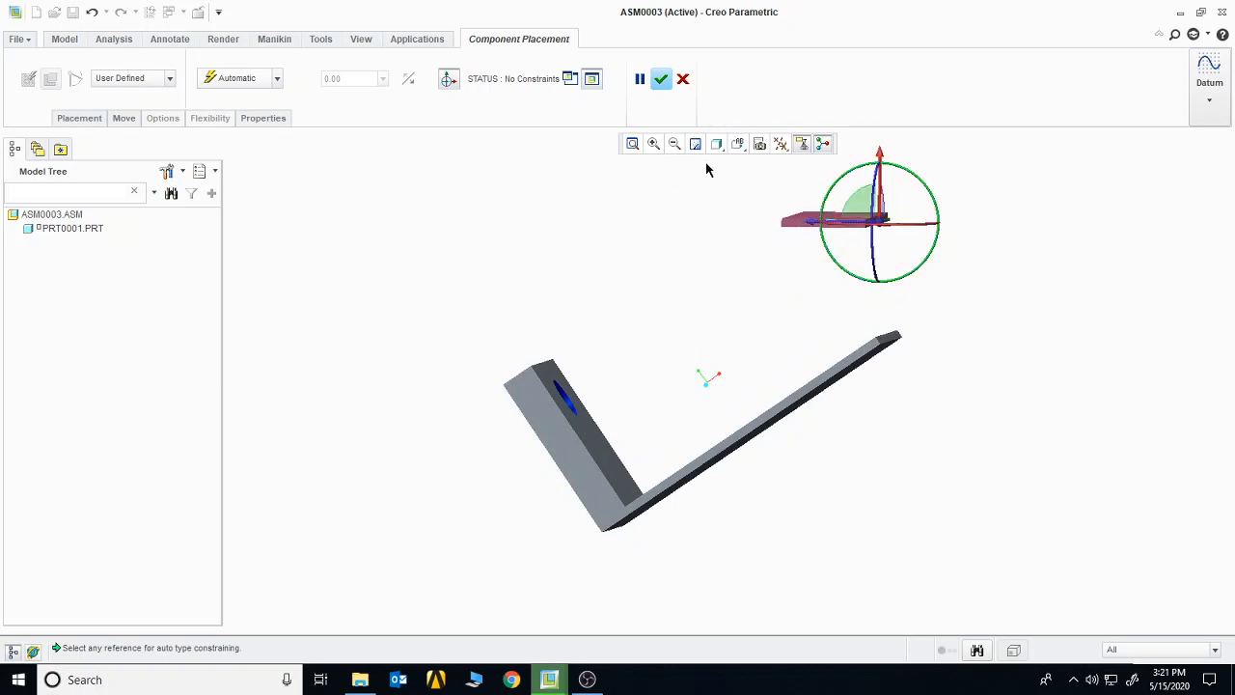
{"action": "left_click", "coordinate": [454, 82]}
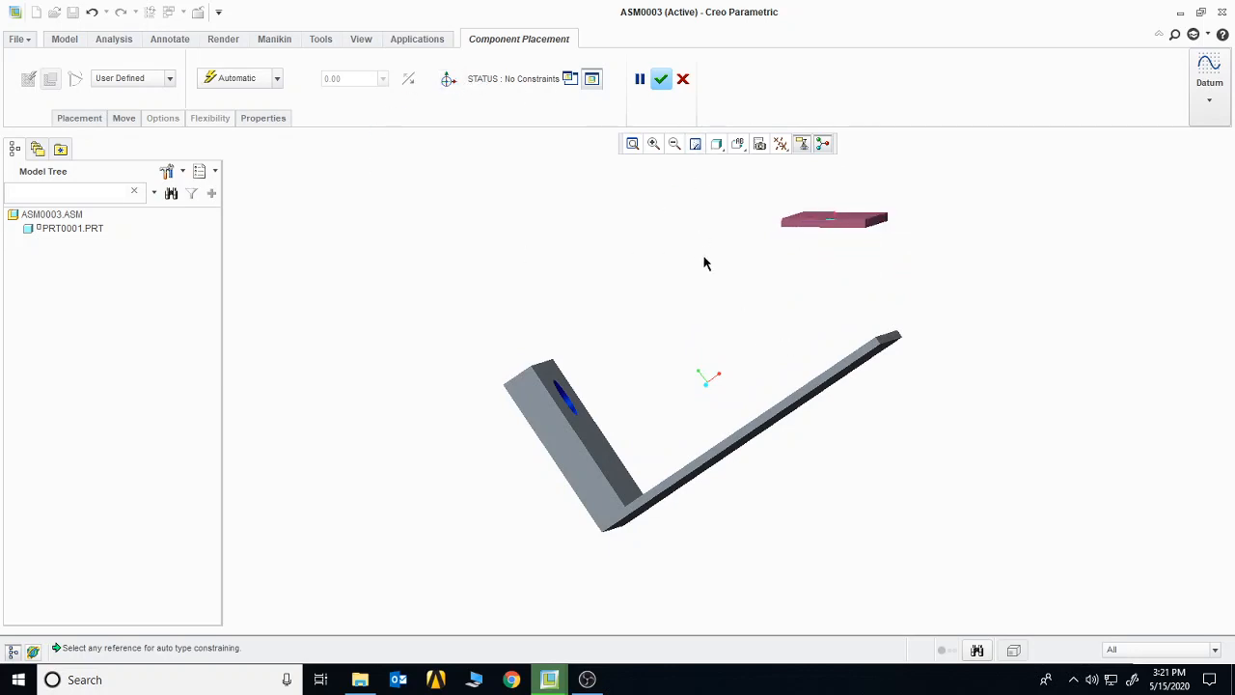
Add a Coincident constraint between the edge of the plate's end and the free end of the bracket's base.
{"action": "middle_click_drag", "start_coordinate": [704, 263], "coordinate": [797, 263]}
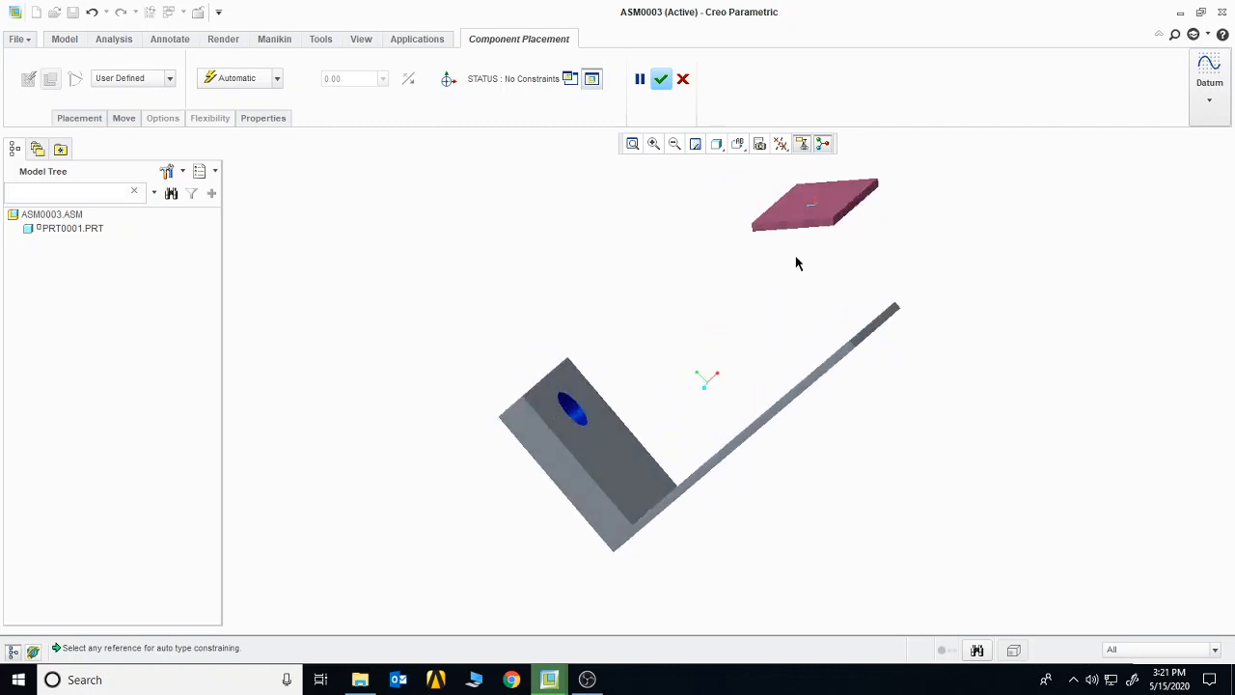
{"action": "left_click", "coordinate": [845, 224]}
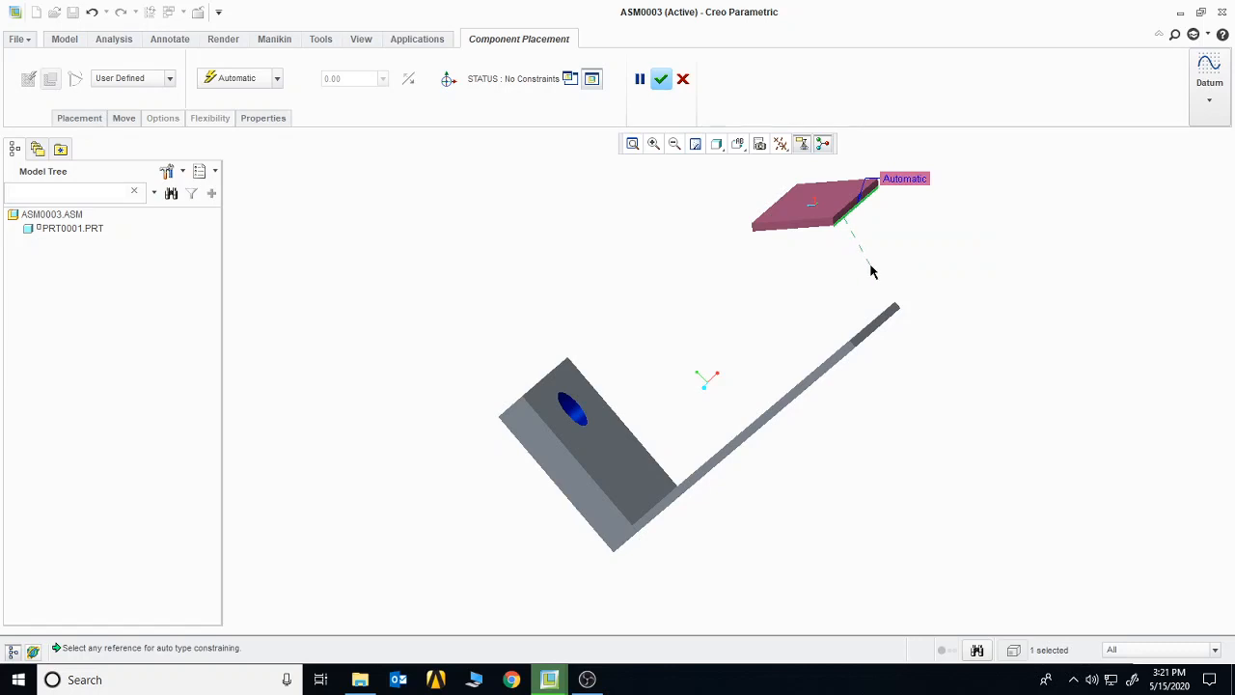
{"action": "middle_click_drag", "start_coordinate": [870, 271], "coordinate": [866, 299]}
{"action": "left_click", "coordinate": [277, 79]}
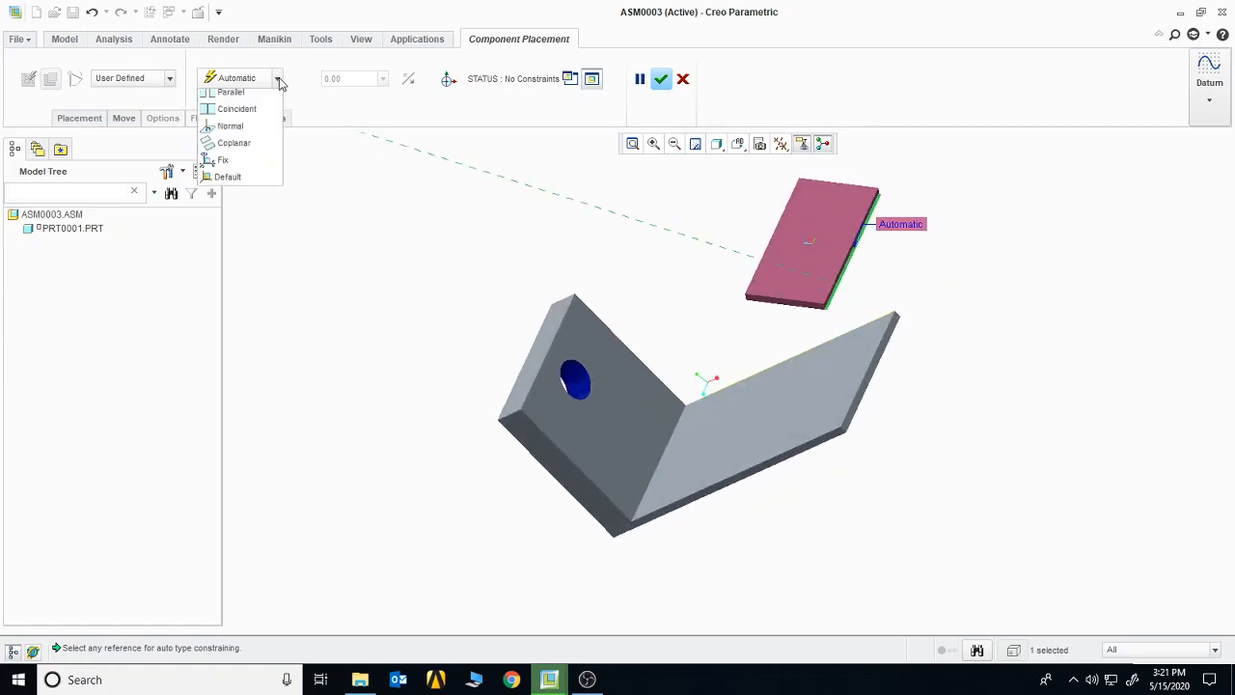
{"action": "left_click", "coordinate": [234, 163]}
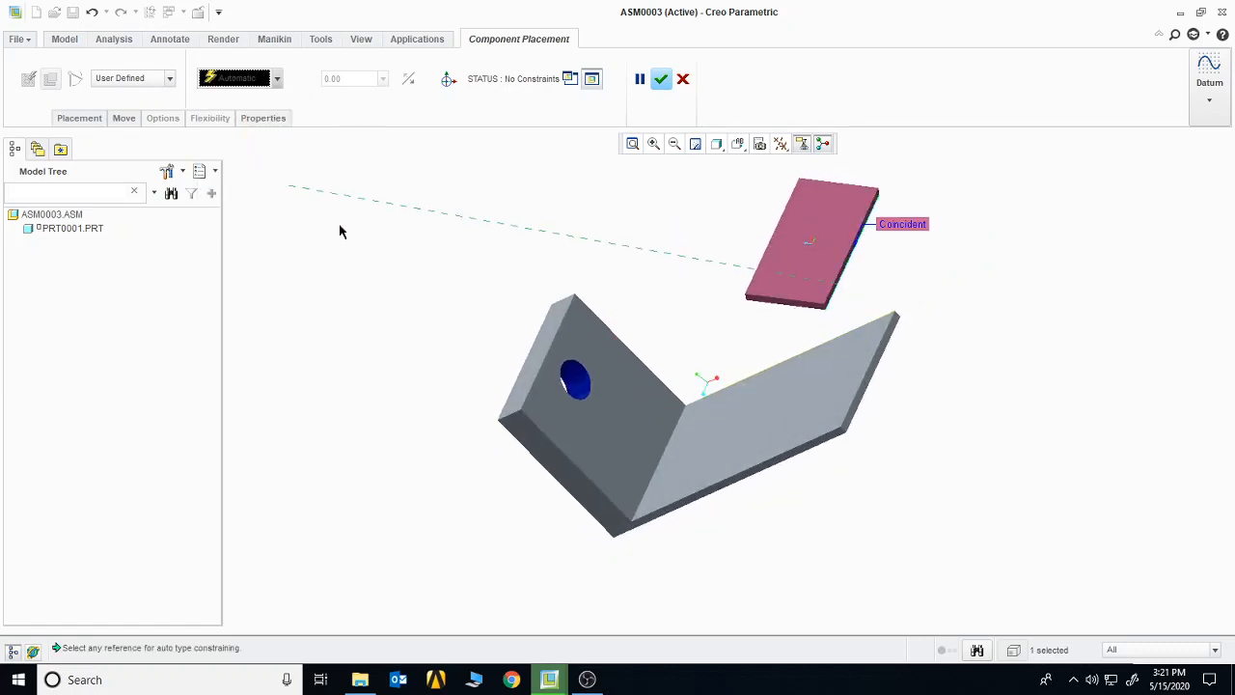
{"action": "left_click", "coordinate": [866, 392]}
{"action": "mouse_move", "coordinate": [866, 389]}
{"action": "middle_mouse_down"}
{"action": "mouse_move", "coordinate": [1012, 344]}
{"action": "mouse_move", "coordinate": [969, 328]}
{"action": "mouse_move", "coordinate": [908, 348]}
{"action": "middle_mouse_up"}
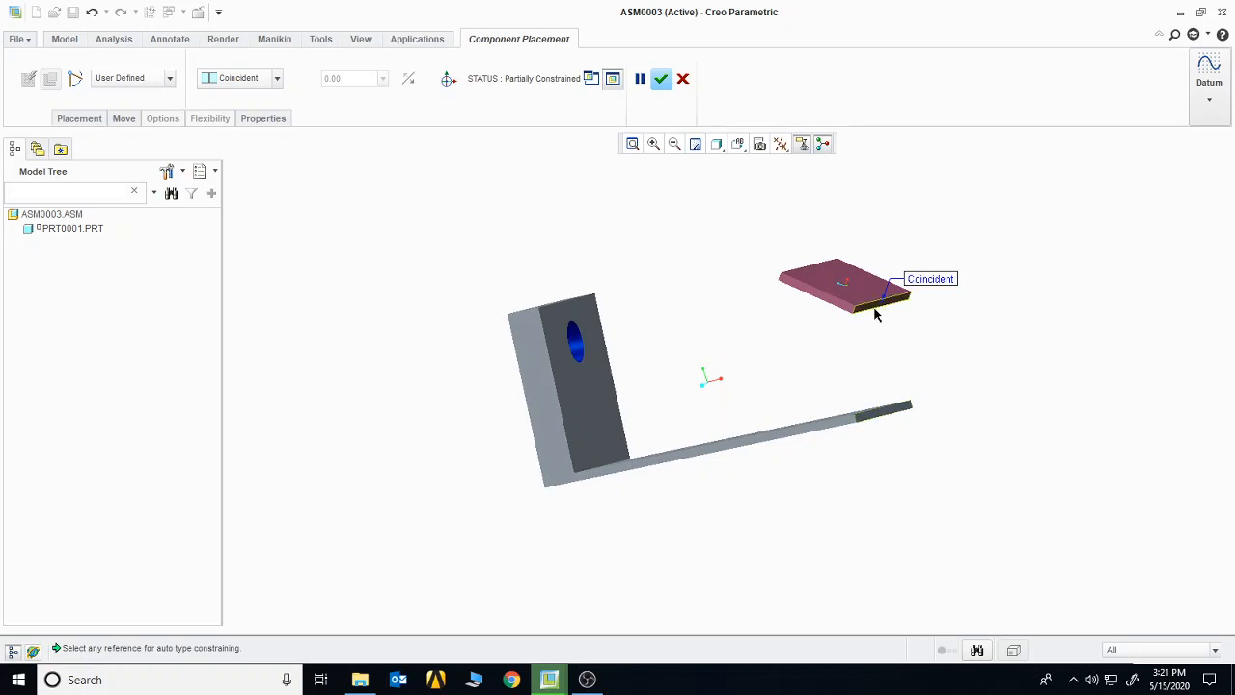
Add a Distance constraint of 0 between the edge of the plate's end and the top face of the bracket's base.
{"action": "left_click", "coordinate": [875, 311]}
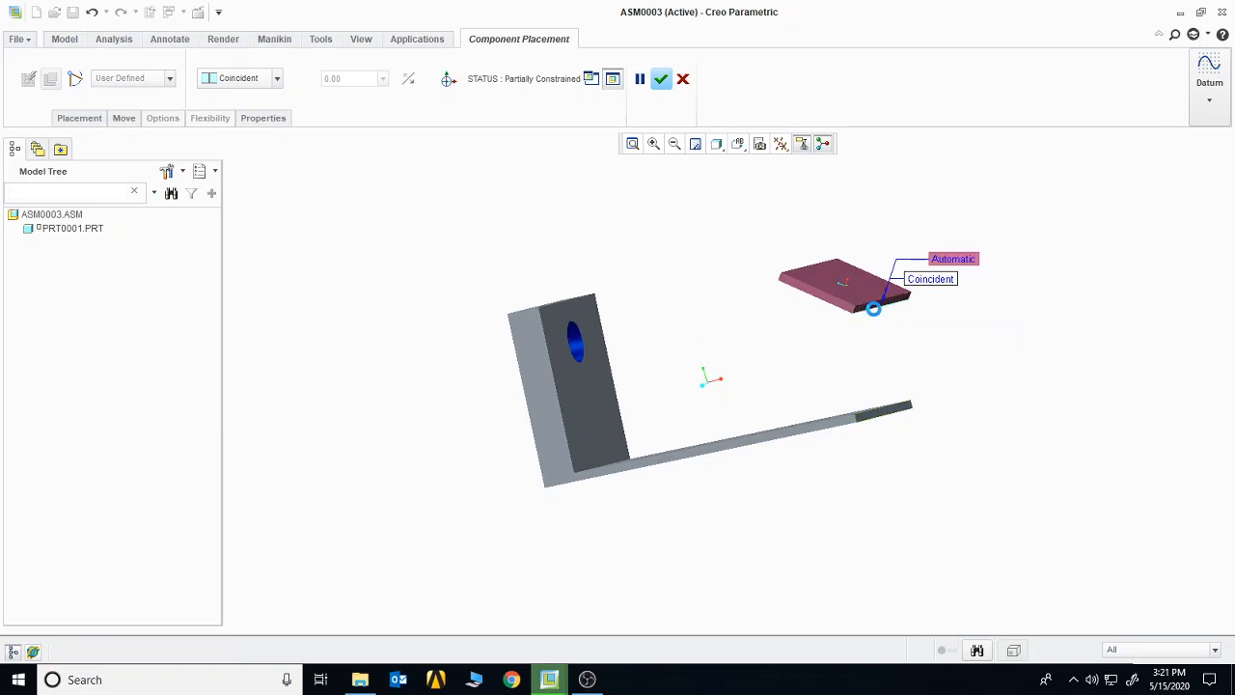
{"action": "middle_click_drag", "start_coordinate": [807, 352], "coordinate": [427, 218]}
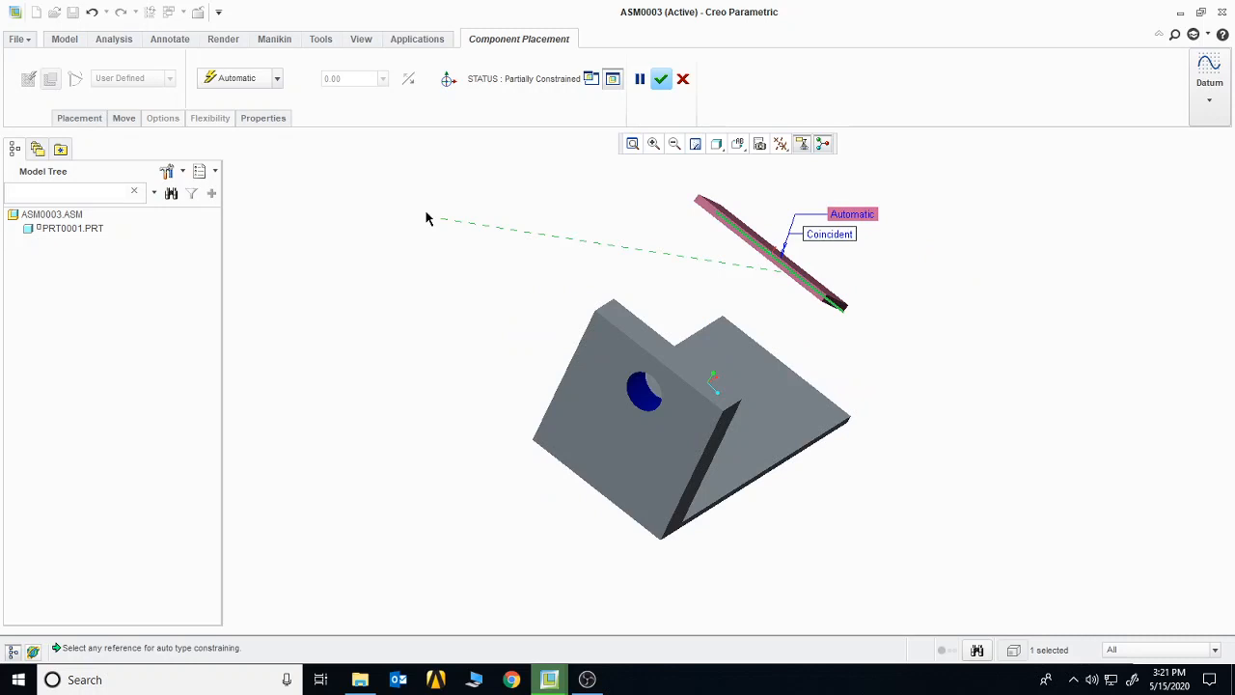
{"action": "left_click", "coordinate": [278, 79]}
{"action": "left_click", "coordinate": [241, 113]}
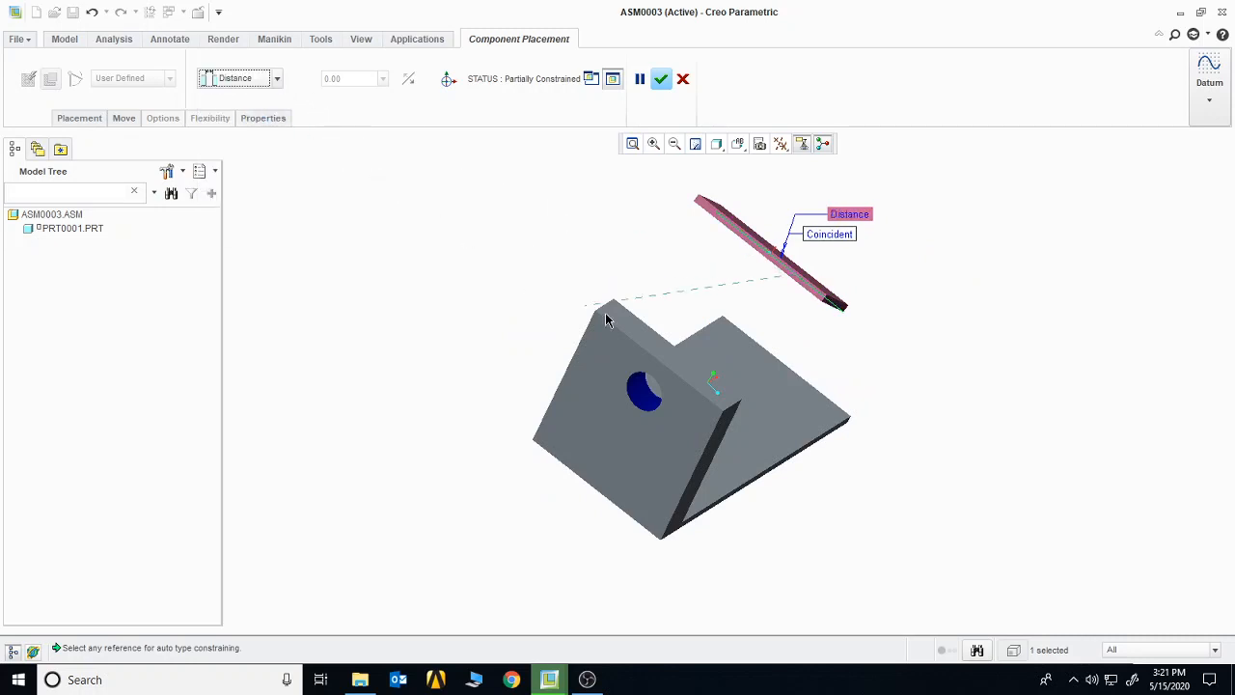
{"action": "left_click", "coordinate": [772, 366]}
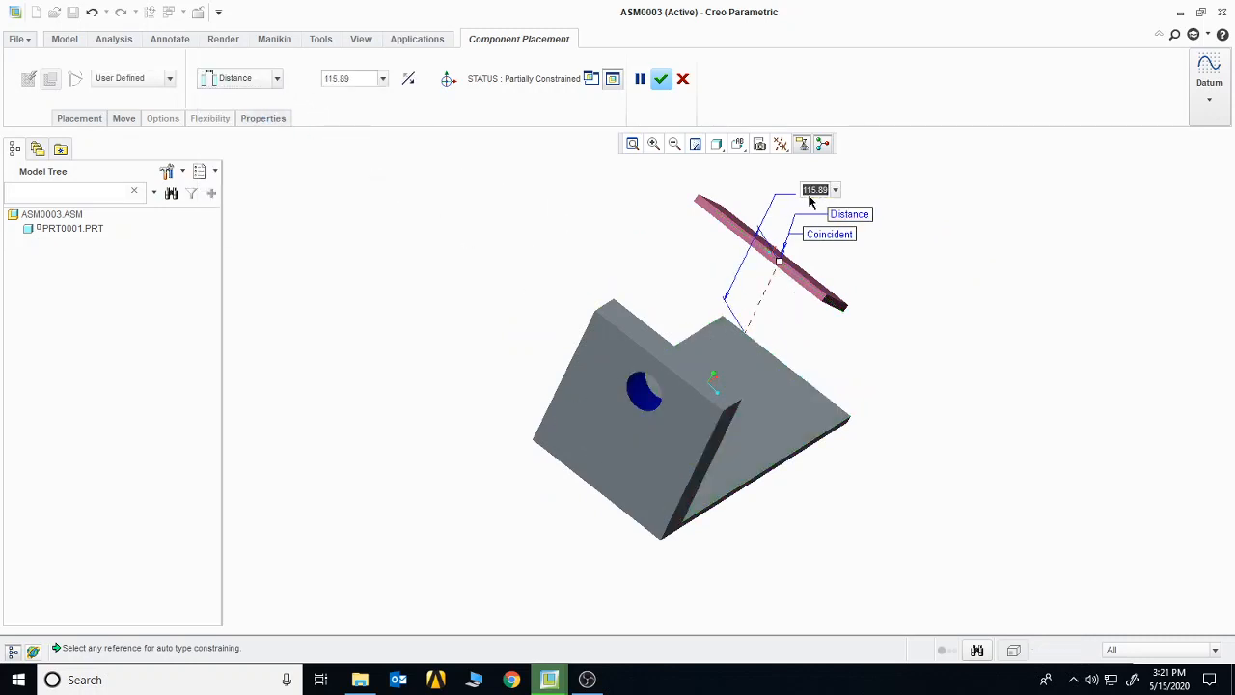
{"action": "type", "text": "00"}
{"action": "key", "text": "Return"}
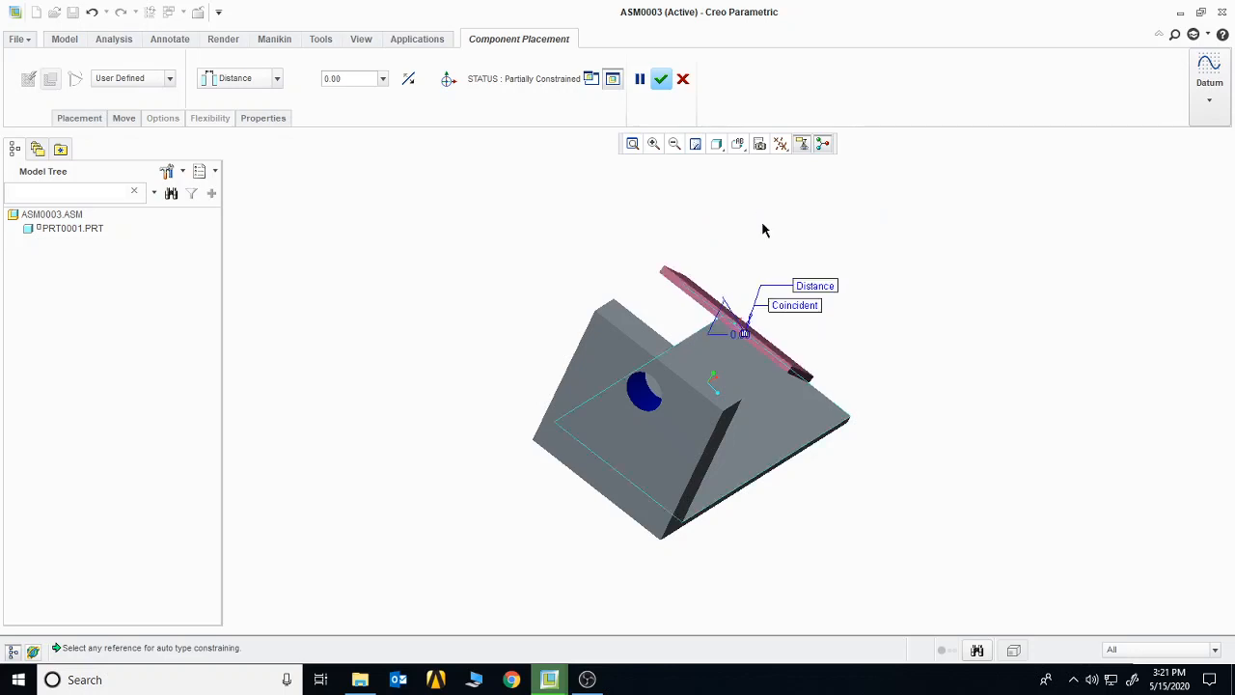
Add a Coincident constraint that aligns the plate's narrow side face with the side face of the bracket's base.
{"action": "middle_click_drag", "start_coordinate": [832, 331], "coordinate": [867, 313]}
{"action": "middle_click_drag", "start_coordinate": [968, 396], "coordinate": [865, 405]}
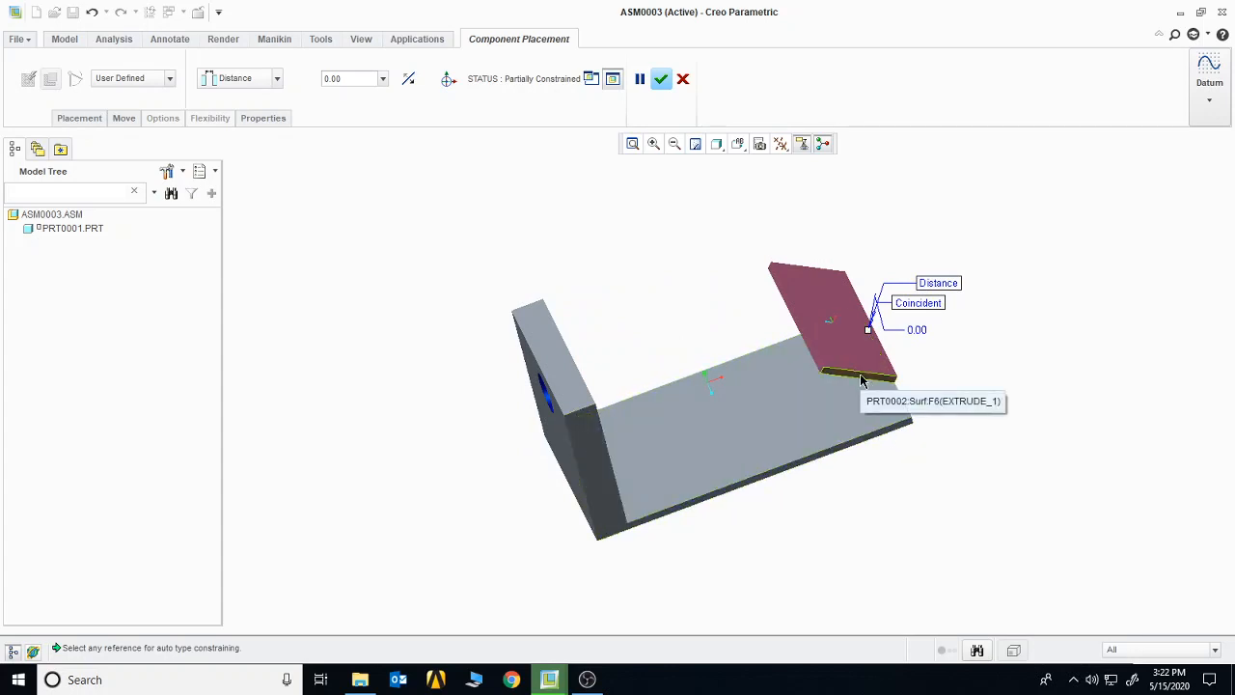
{"action": "left_click", "coordinate": [852, 382]}
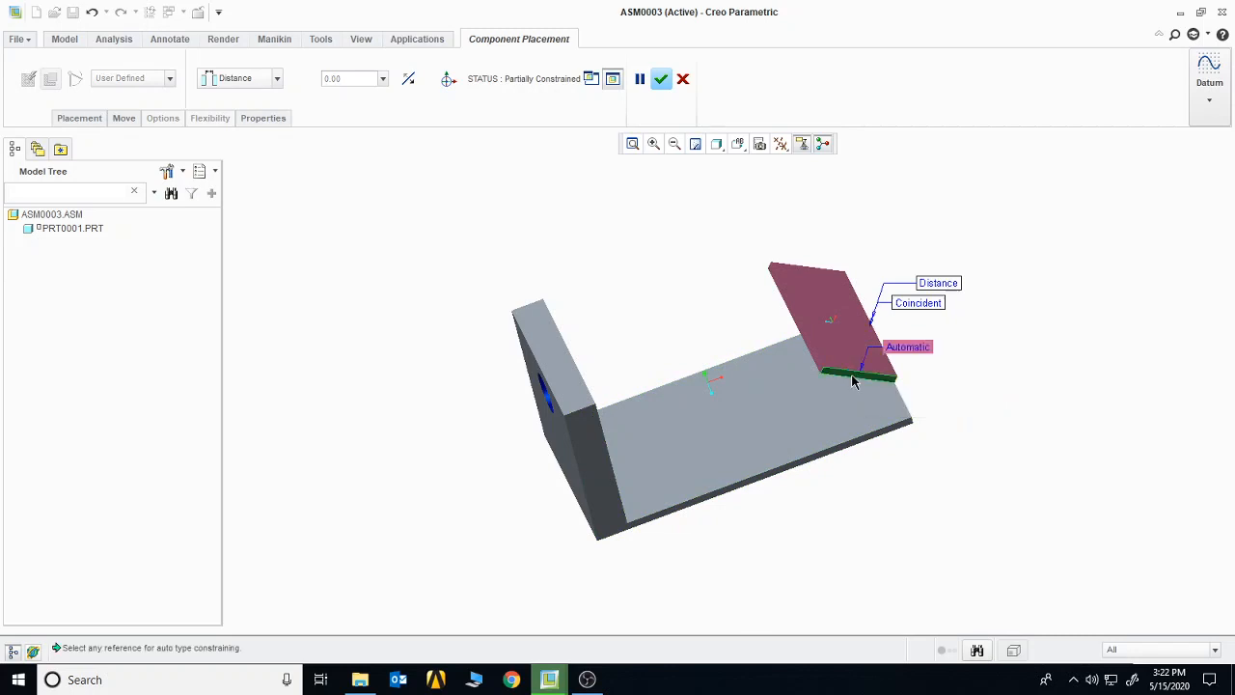
{"action": "left_click", "coordinate": [276, 82]}
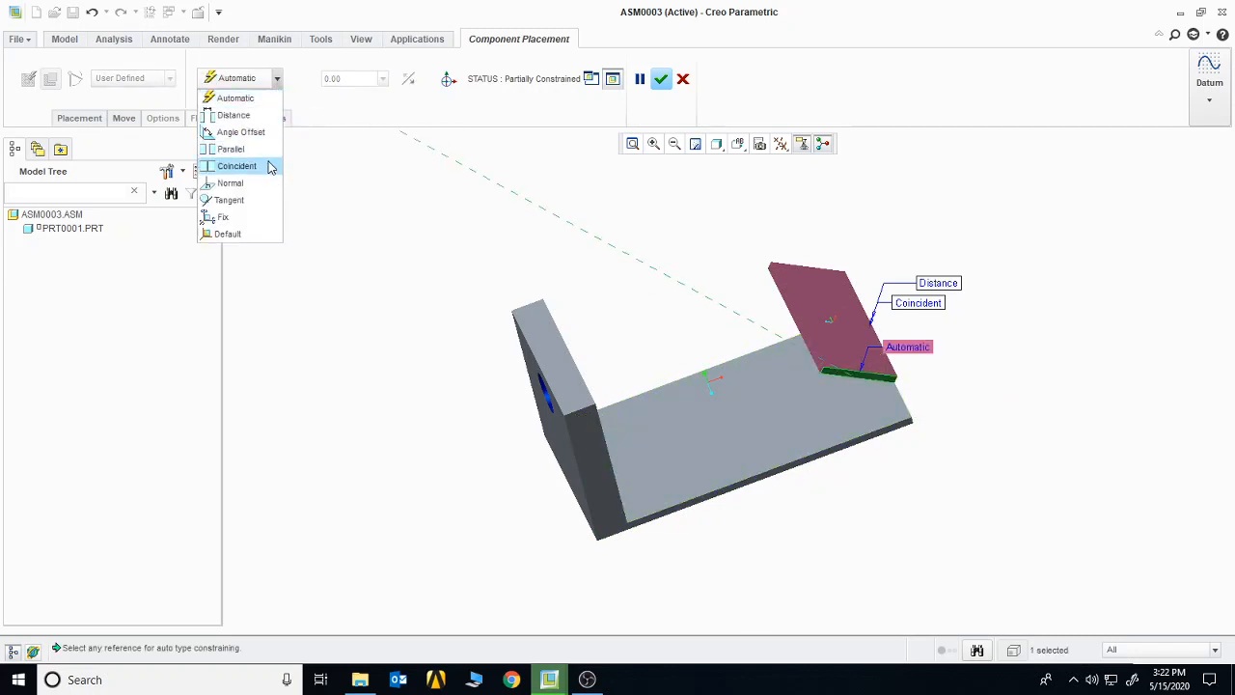
{"action": "left_click", "coordinate": [253, 165]}
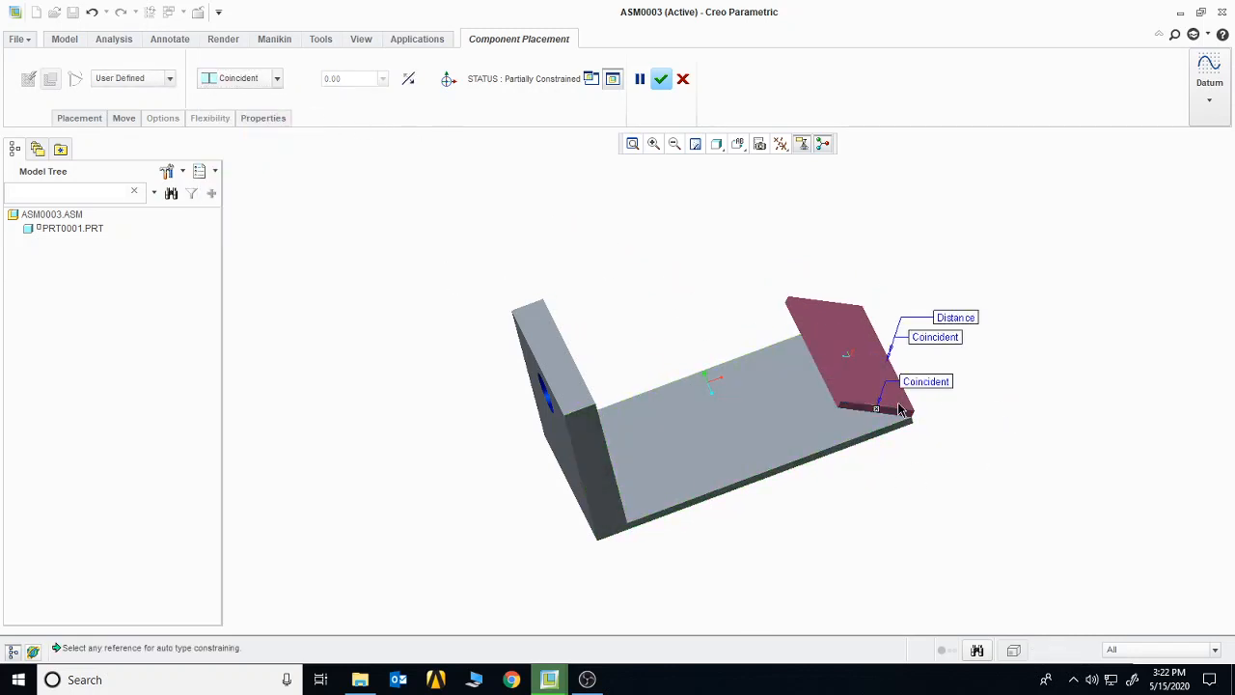
Add an Angle Offset constraint between the plate's large underside face and the top face of the bracket's base.
{"action": "middle_click_drag", "start_coordinate": [1047, 423], "coordinate": [1082, 382]}
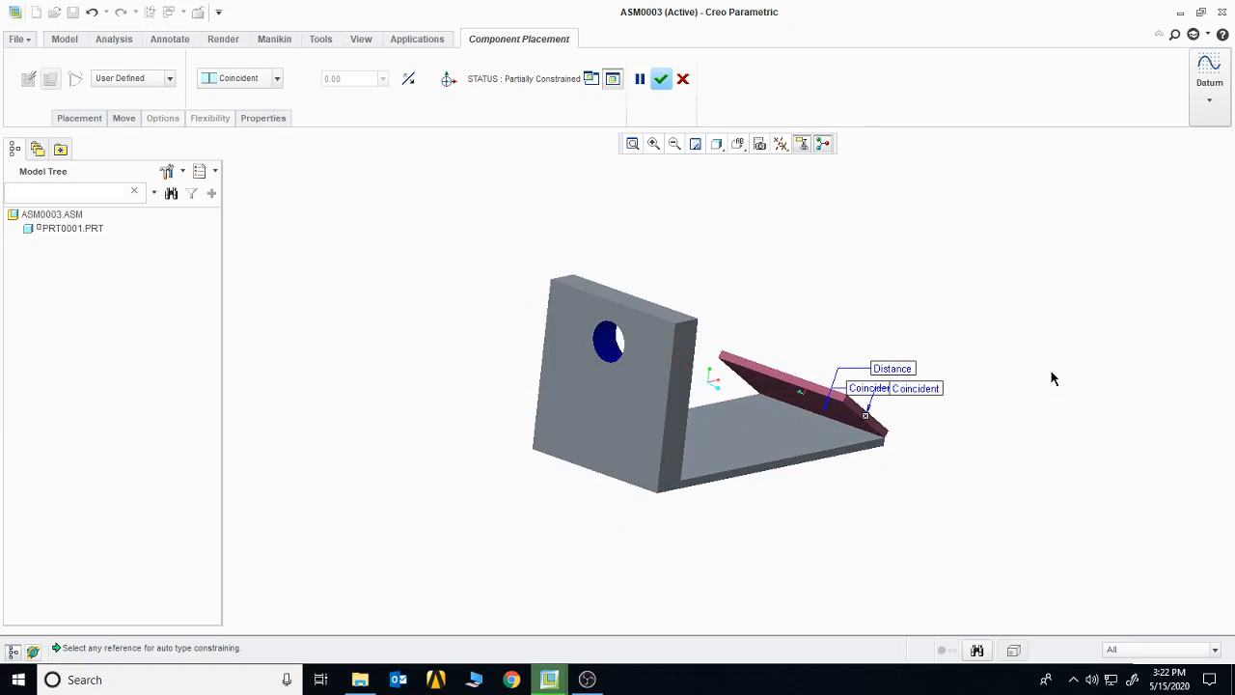
{"action": "left_click", "coordinate": [774, 395]}
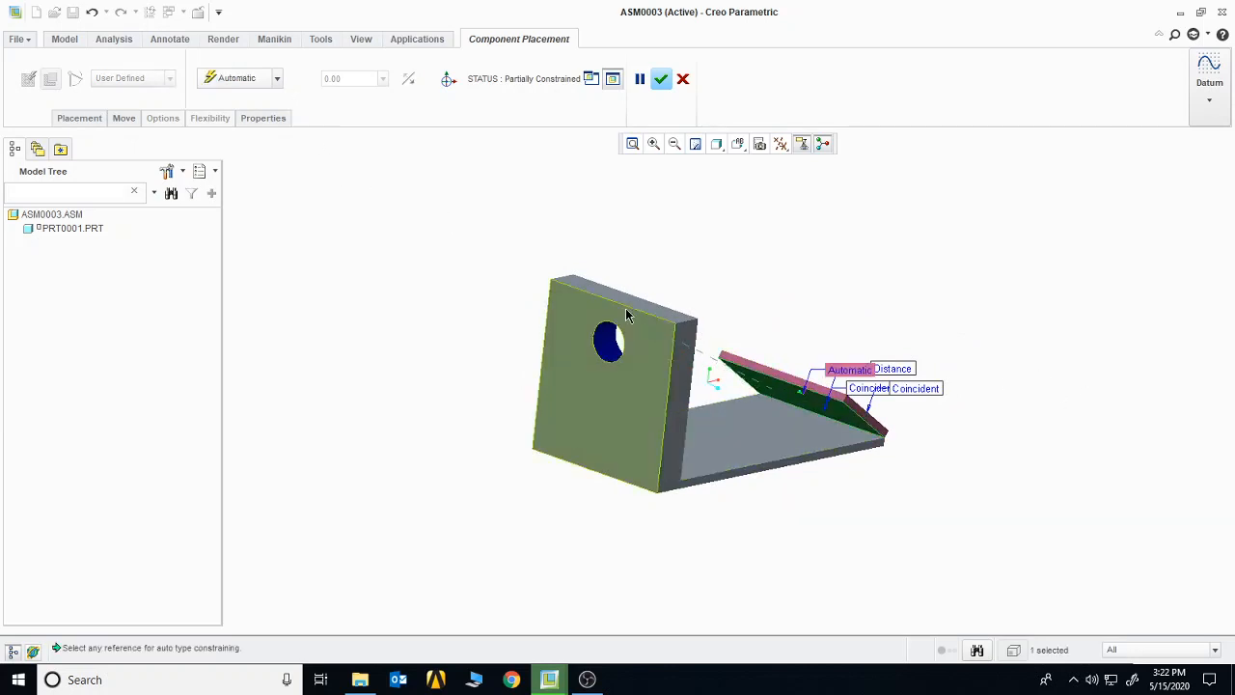
{"action": "left_click", "coordinate": [277, 81]}
{"action": "left_click", "coordinate": [256, 129]}
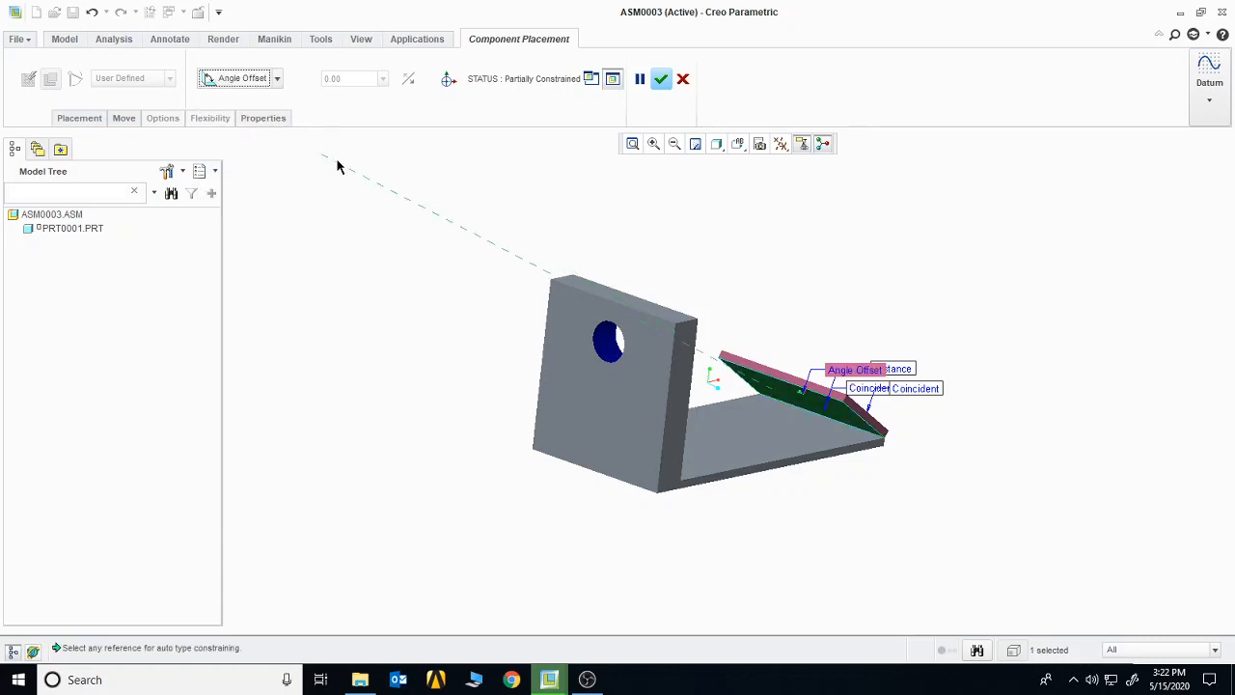
{"action": "left_click", "coordinate": [771, 437]}
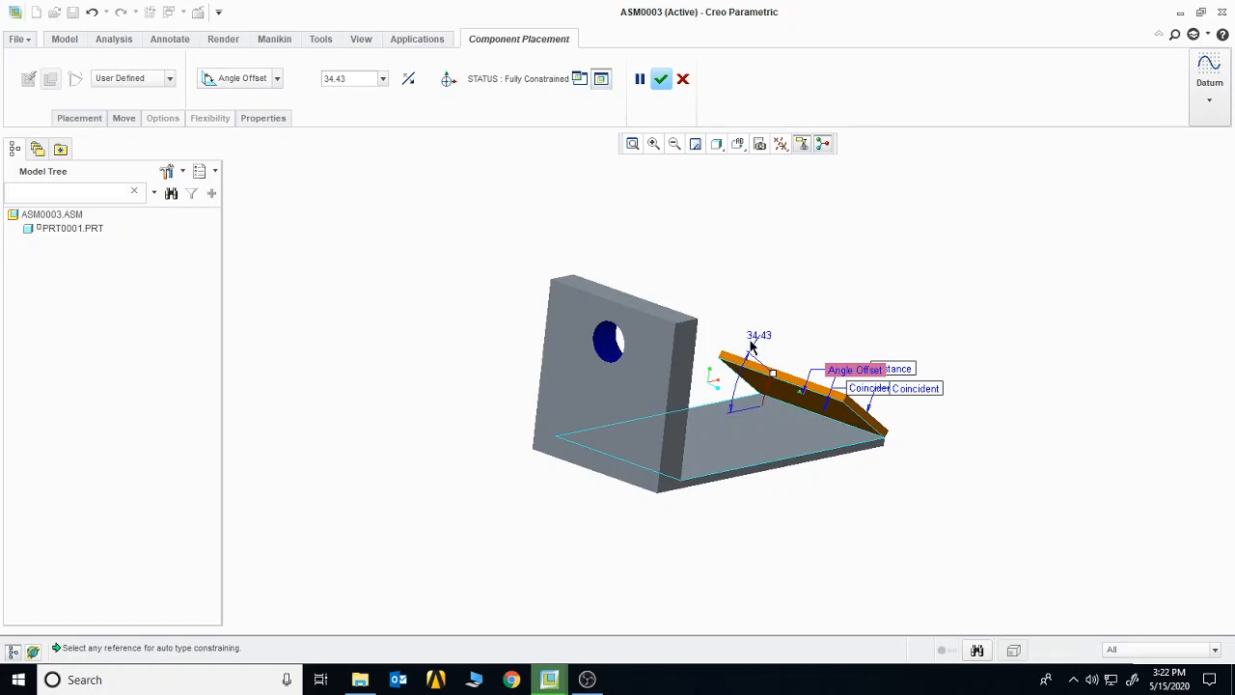
Swing the plate about its hinged edge to an angle offset of 304 degrees and accept the placement.
{"action": "left_click_drag", "start_coordinate": [772, 375], "coordinate": [767, 451]}
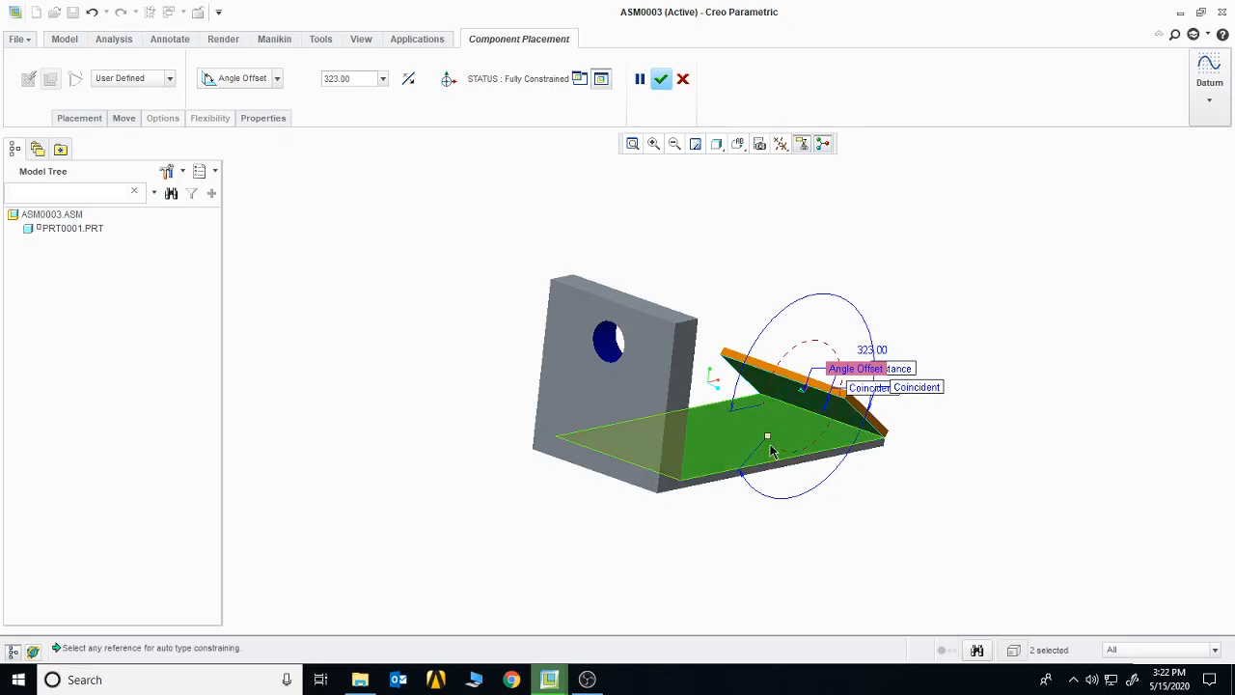
{"action": "mouse_move", "coordinate": [769, 450]}
{"action": "left_mouse_down"}
{"action": "mouse_move", "coordinate": [824, 421]}
{"action": "mouse_move", "coordinate": [783, 430]}
{"action": "left_mouse_up"}
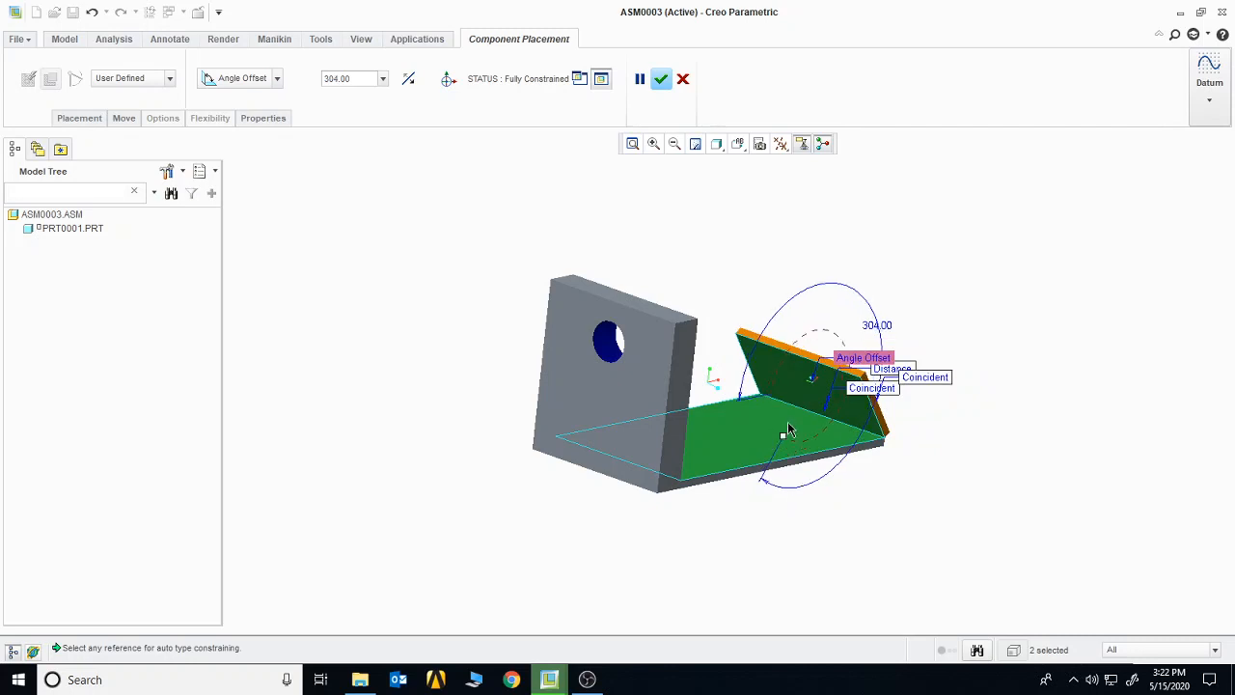
{"action": "left_click", "coordinate": [661, 79]}
Reopen the placement definition of PRT0002 and display its constraint set.
{"action": "middle_click_drag", "start_coordinate": [934, 295], "coordinate": [901, 289]}
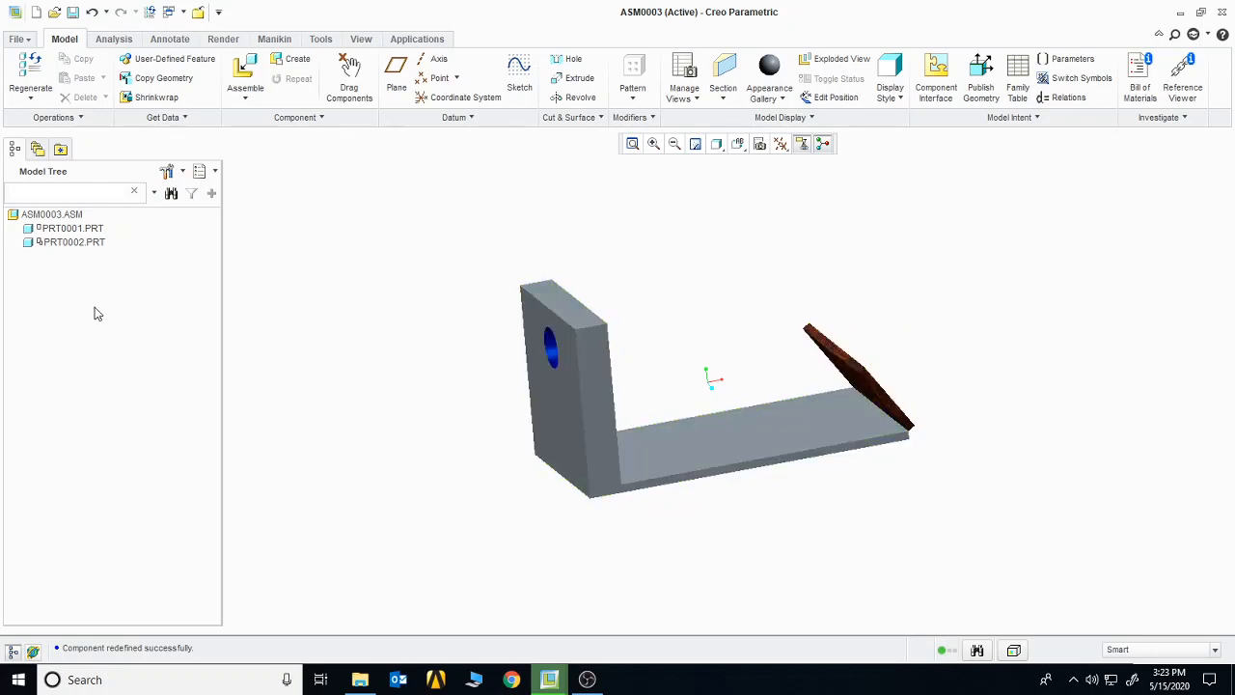
{"action": "left_click", "coordinate": [64, 242]}
{"action": "right_click", "coordinate": [64, 242]}
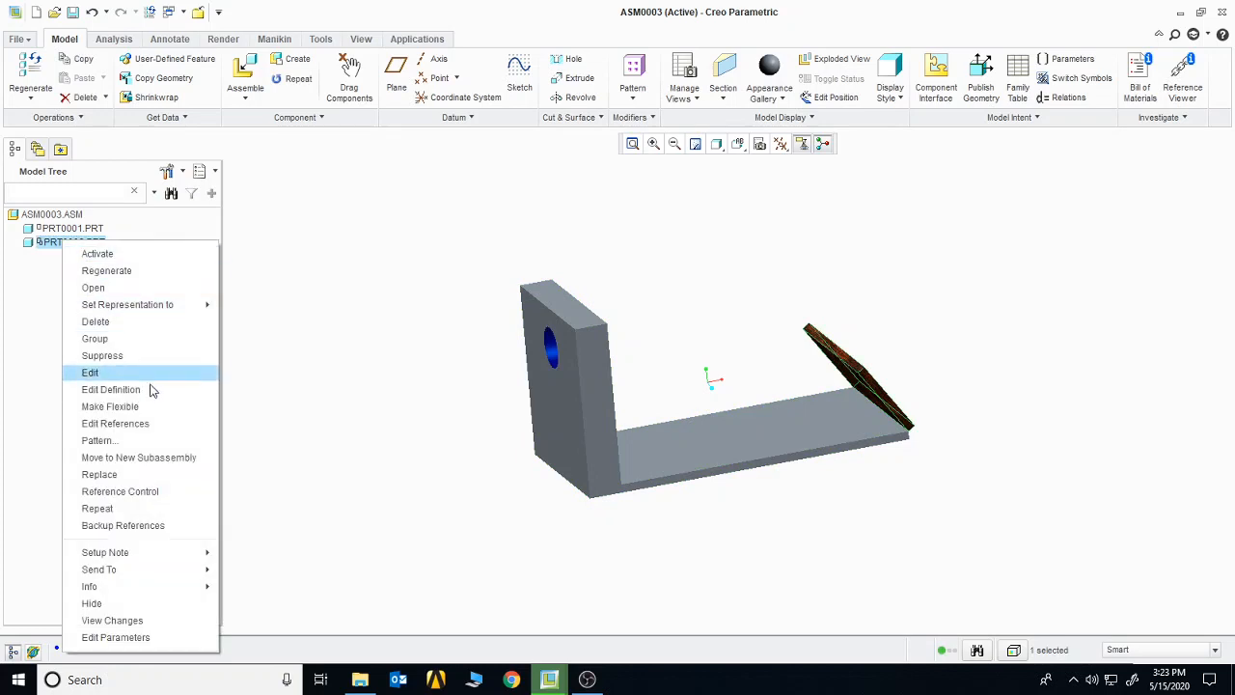
{"action": "left_click", "coordinate": [110, 389]}
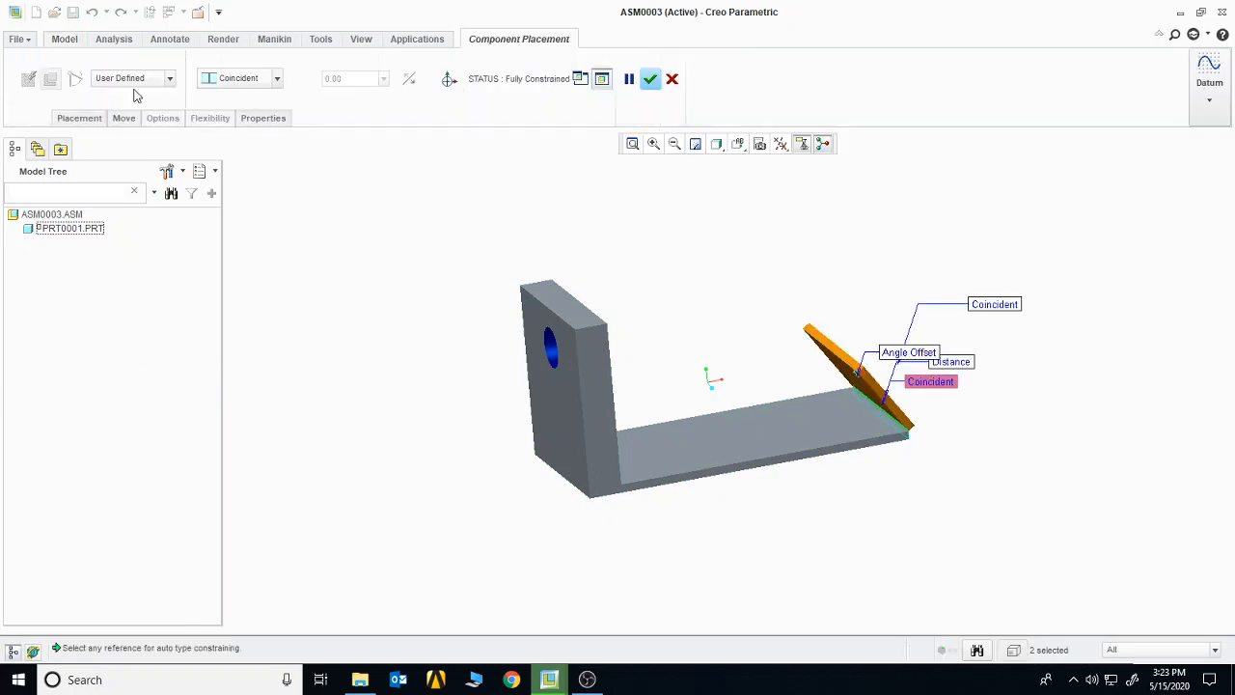
{"action": "left_click", "coordinate": [96, 118]}
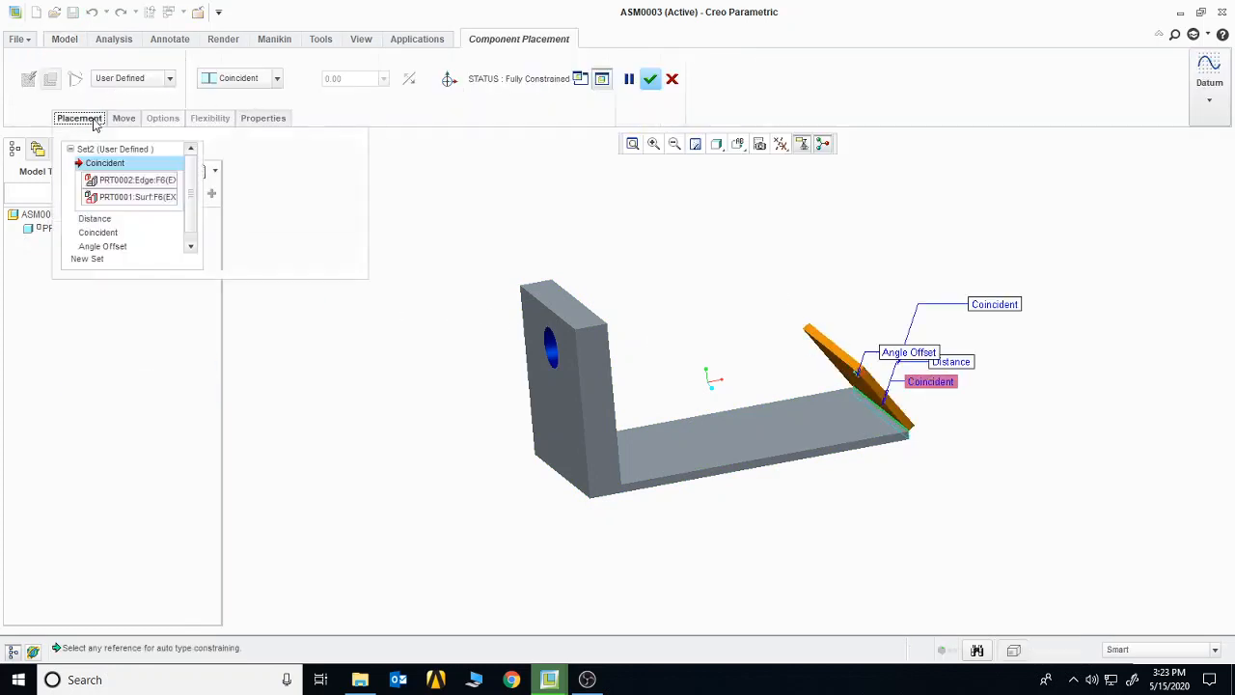
Delete both Coincident constraints, the Distance constraint and the Angle Offset constraint from the plate's set.
{"action": "right_click", "coordinate": [119, 168]}
{"action": "left_click", "coordinate": [144, 172]}
{"action": "right_click", "coordinate": [107, 164]}
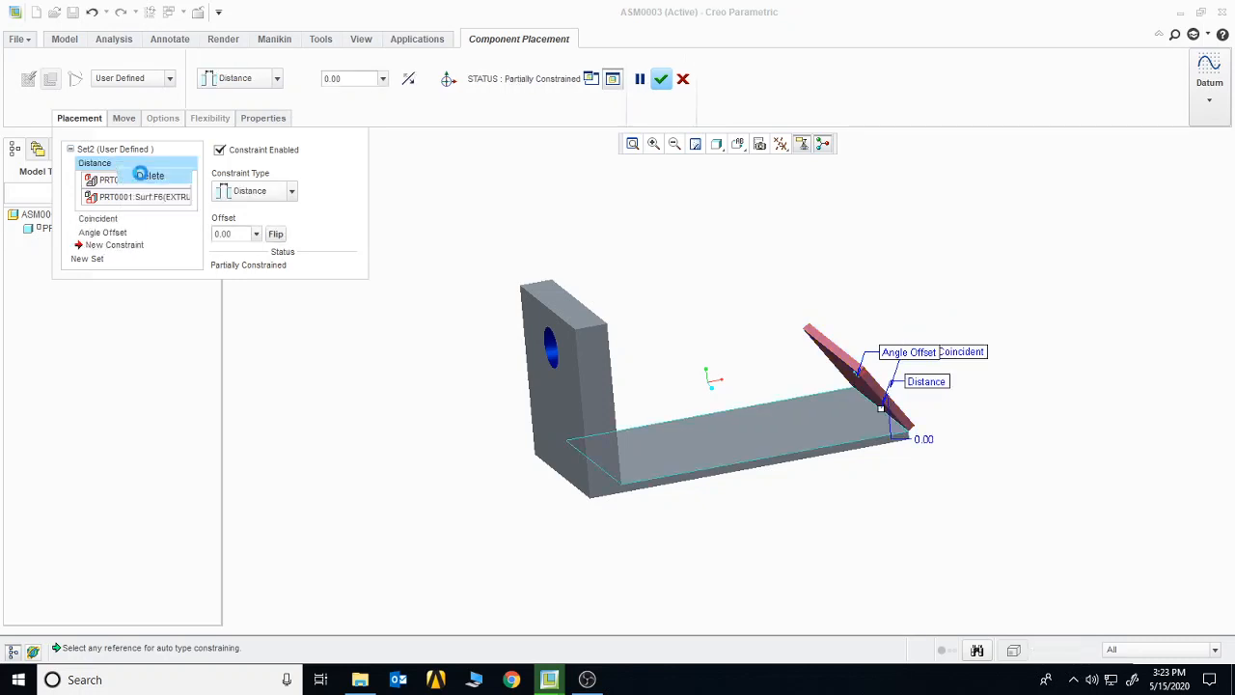
{"action": "left_click", "coordinate": [140, 174]}
{"action": "right_click", "coordinate": [108, 164]}
{"action": "left_click", "coordinate": [143, 175]}
{"action": "right_click", "coordinate": [111, 166]}
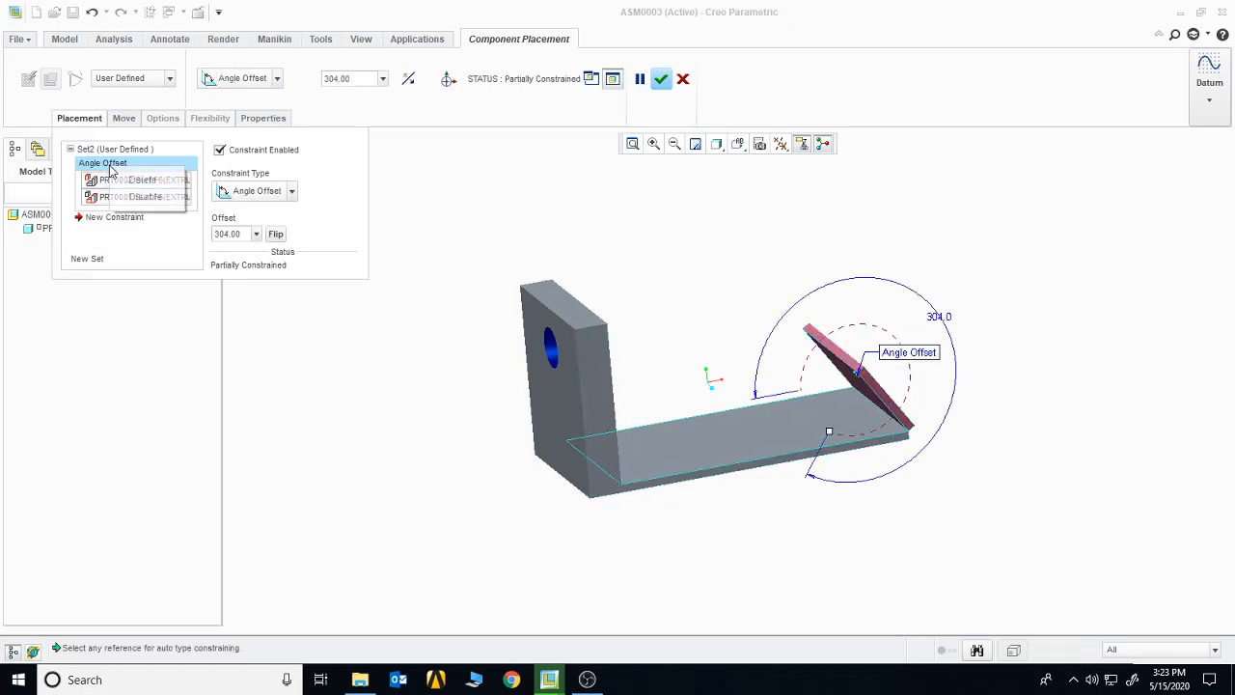
{"action": "left_click", "coordinate": [138, 180]}
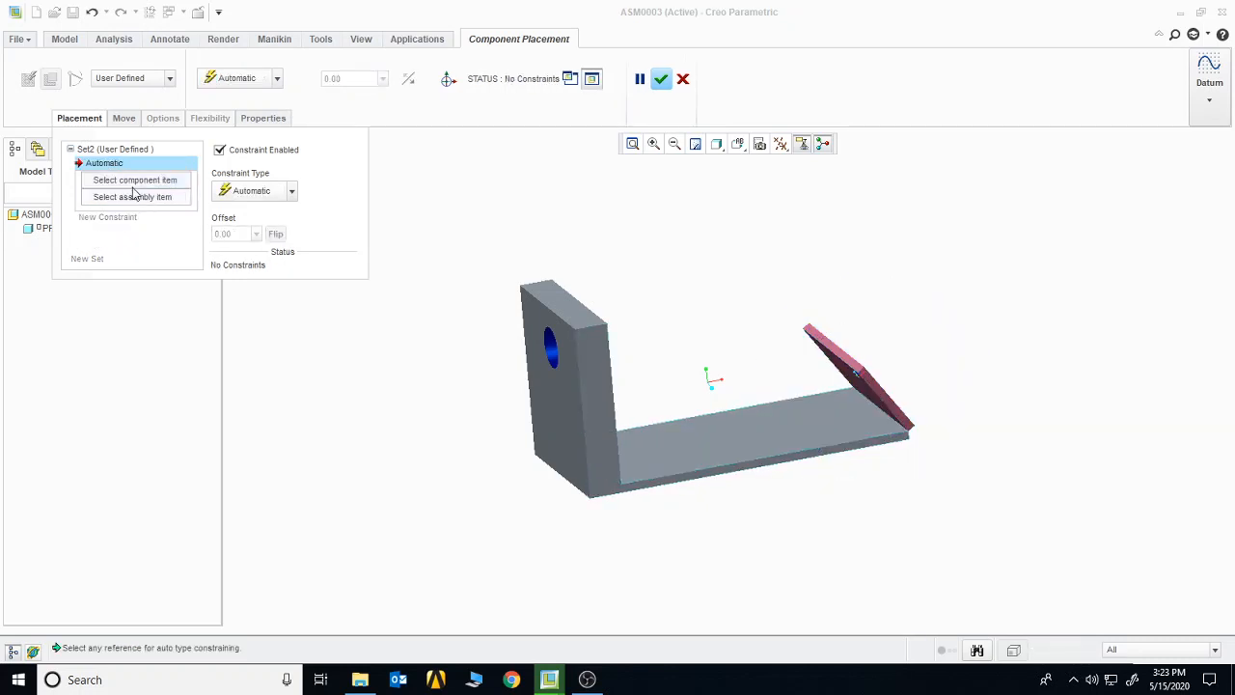
Show the 3D dragger, move the plate up away from the bracket's base and rotate it, and hide the constraint details.
{"action": "left_click", "coordinate": [452, 85]}
{"action": "left_click_drag", "start_coordinate": [831, 365], "coordinate": [771, 299]}
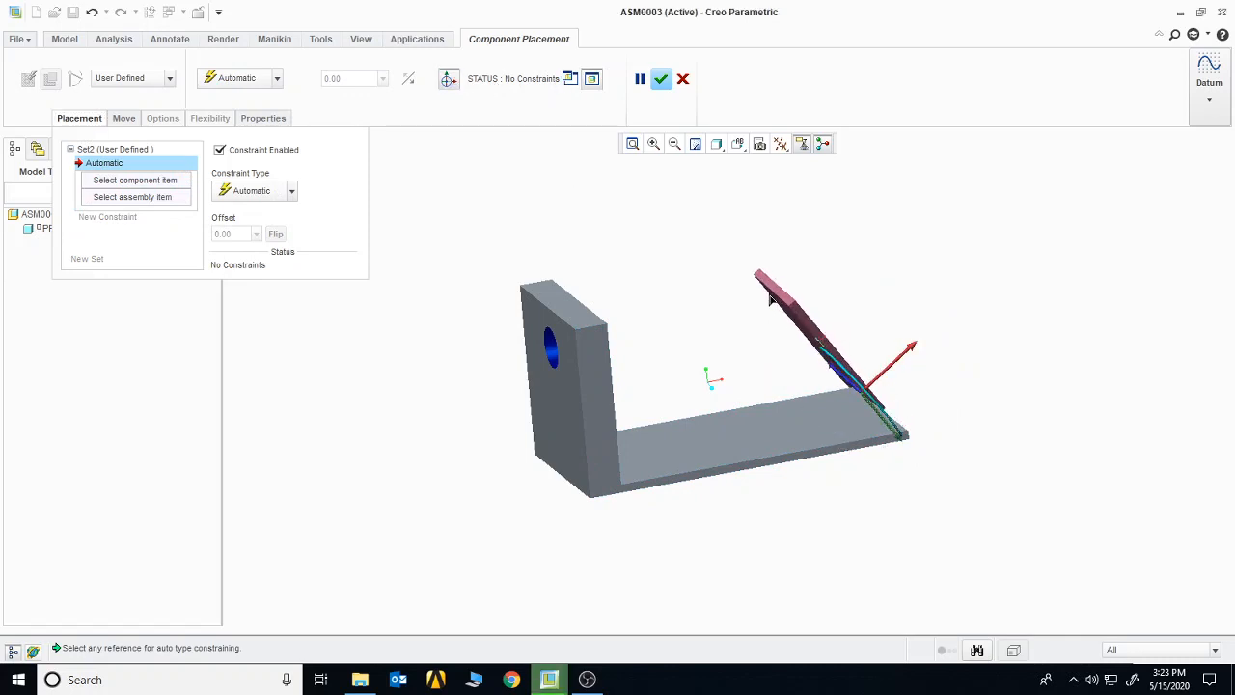
{"action": "left_click_drag", "start_coordinate": [905, 360], "coordinate": [934, 268]}
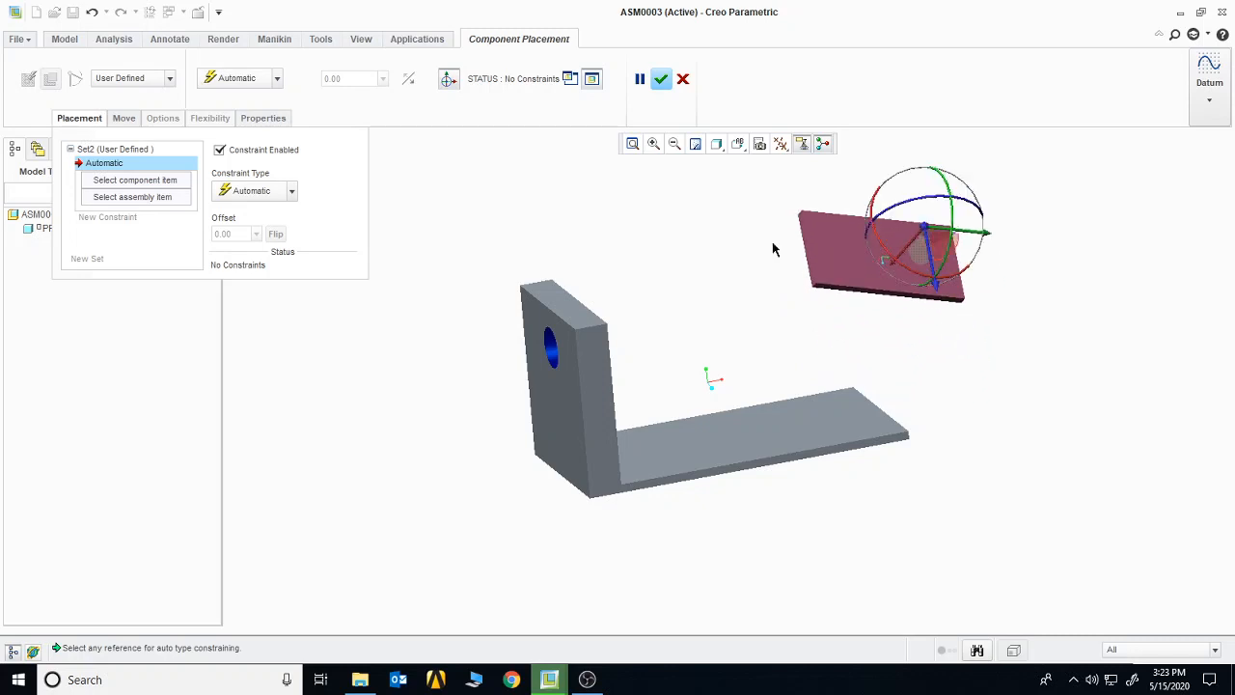
{"action": "left_click", "coordinate": [96, 121]}
Add a Normal constraint between the plate's short end face and the top face of the bracket's base.
{"action": "left_click", "coordinate": [277, 80]}
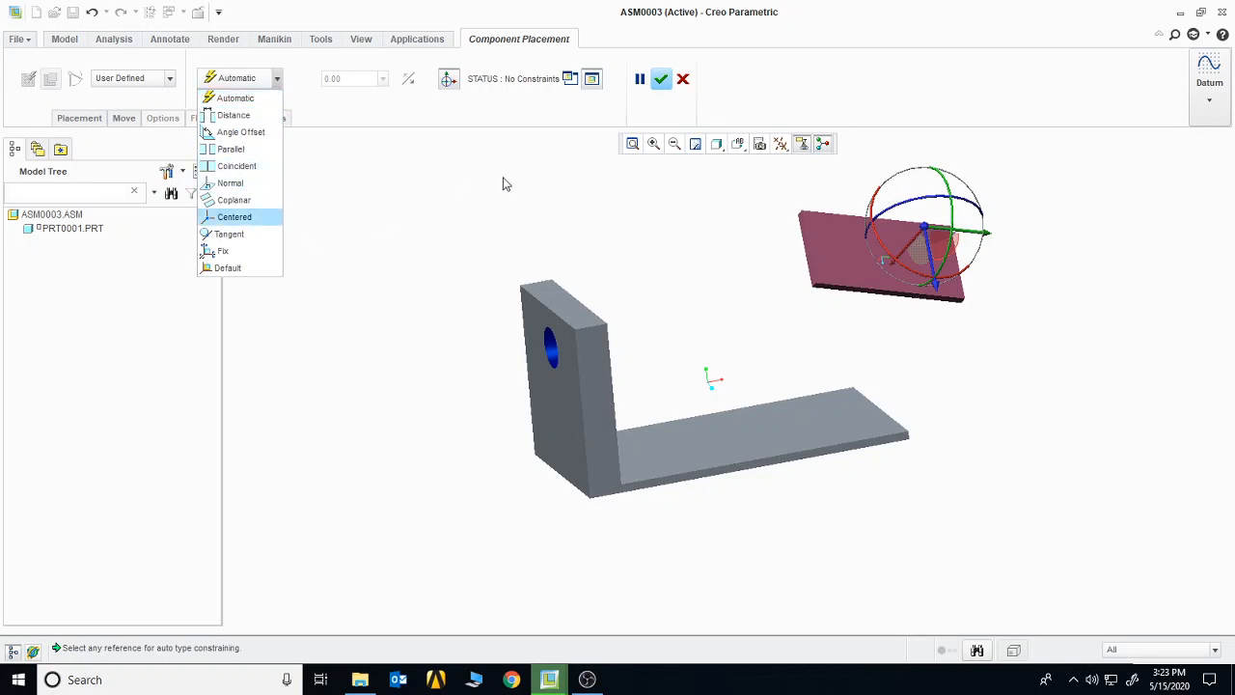
{"action": "left_click", "coordinate": [529, 177]}
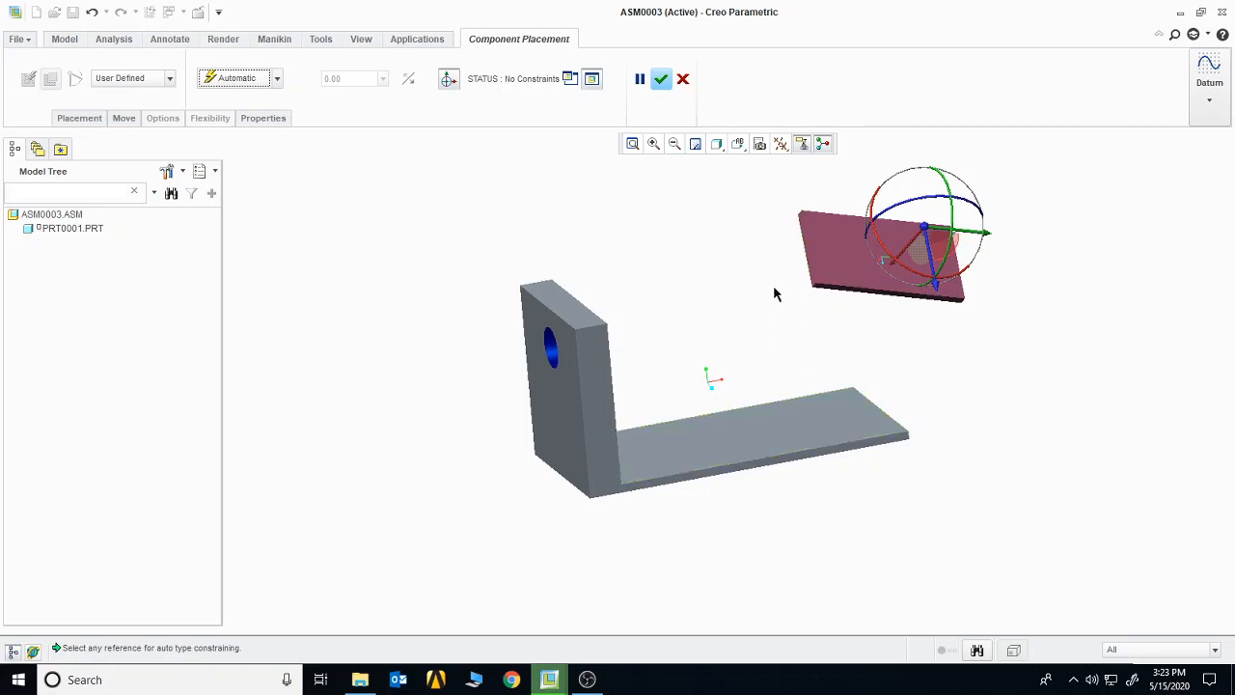
{"action": "left_click", "coordinate": [807, 258]}
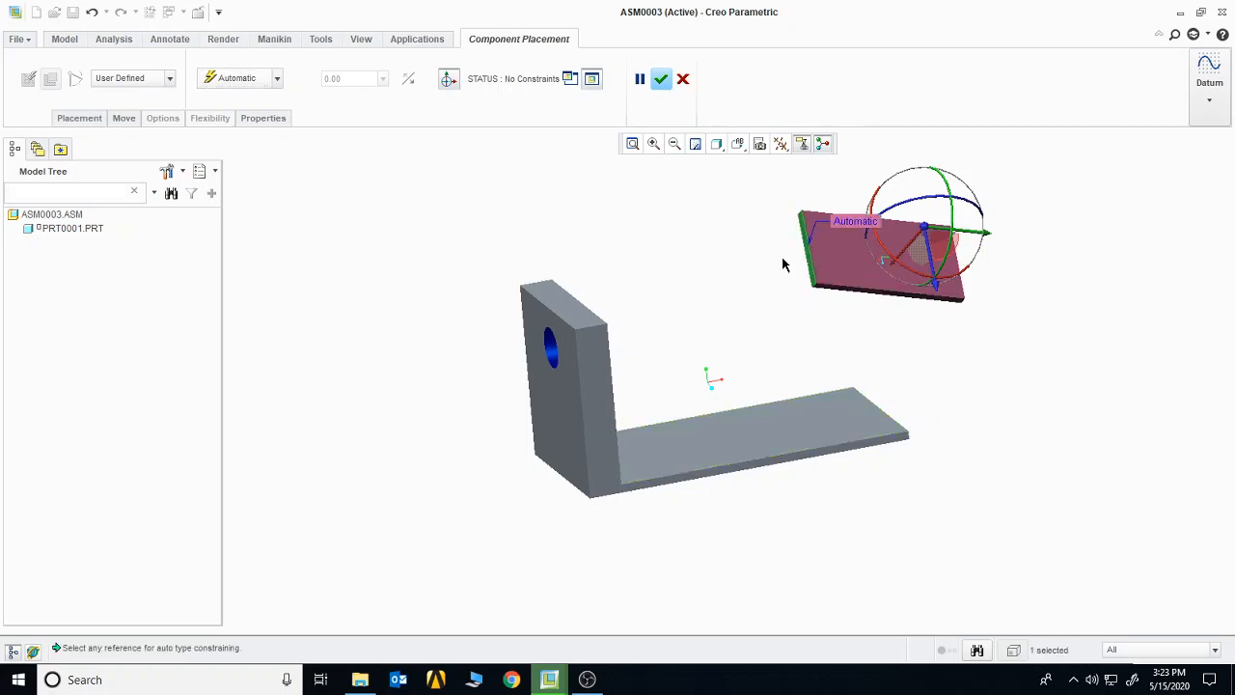
{"action": "left_click", "coordinate": [276, 83]}
{"action": "left_click", "coordinate": [253, 184]}
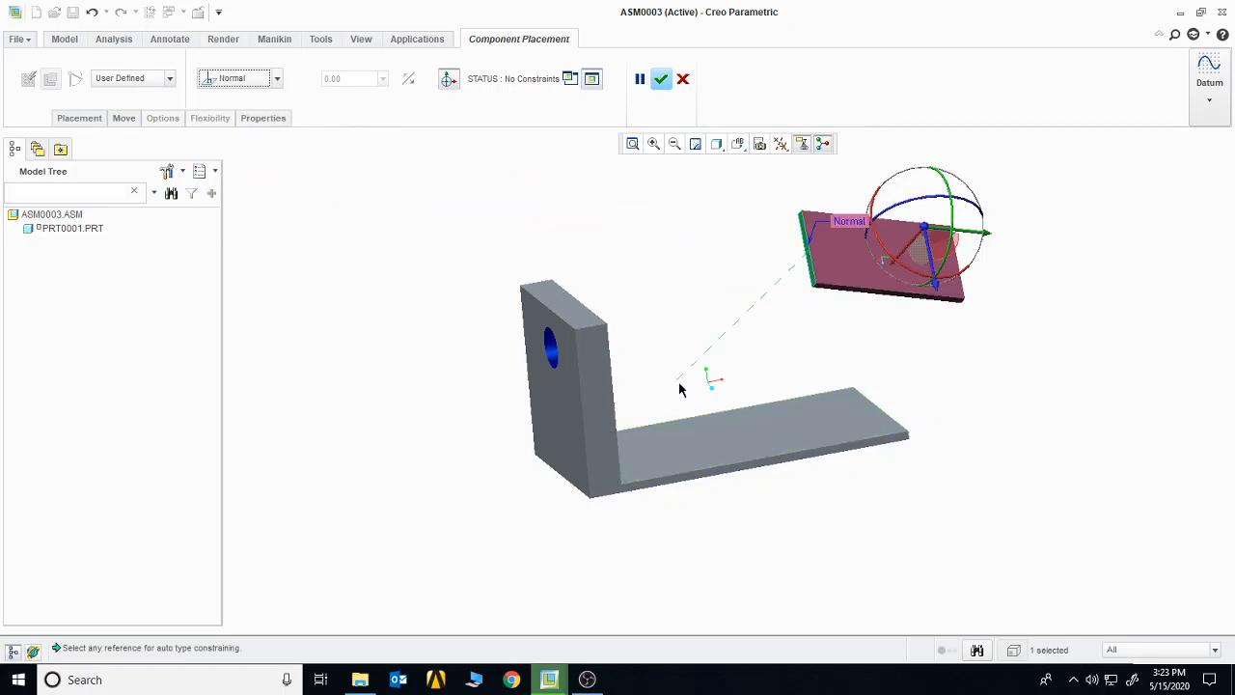
{"action": "left_click", "coordinate": [736, 416]}
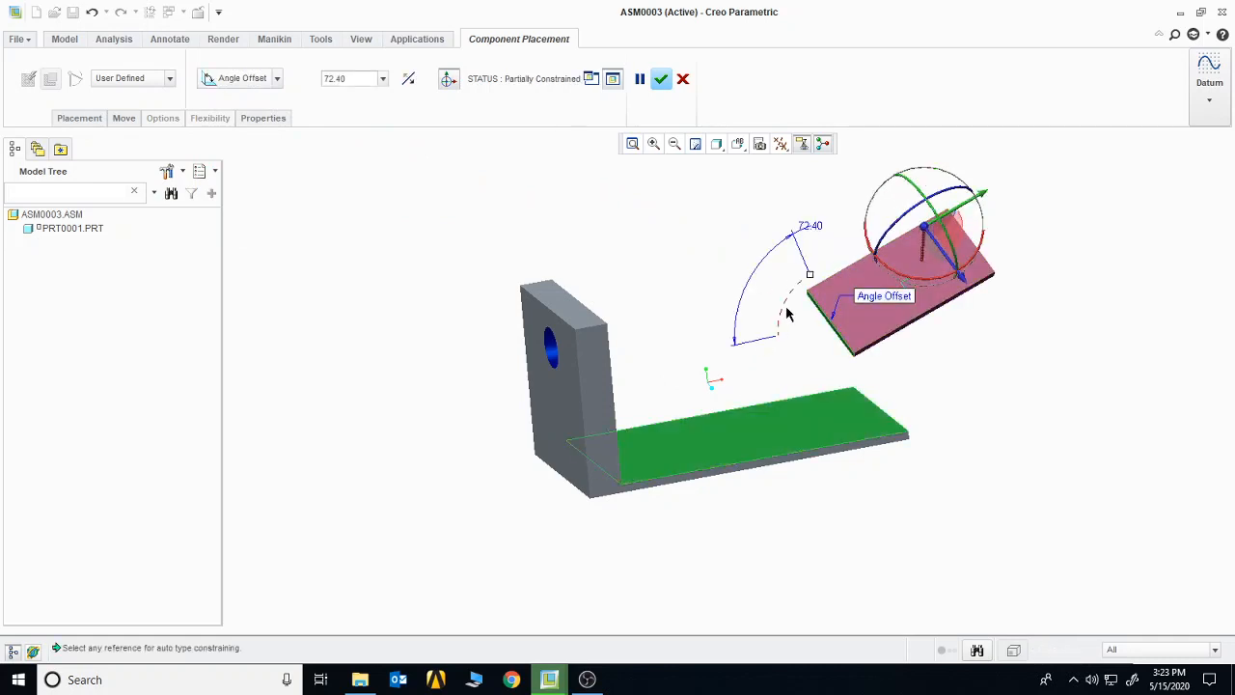
{"action": "left_click", "coordinate": [276, 83]}
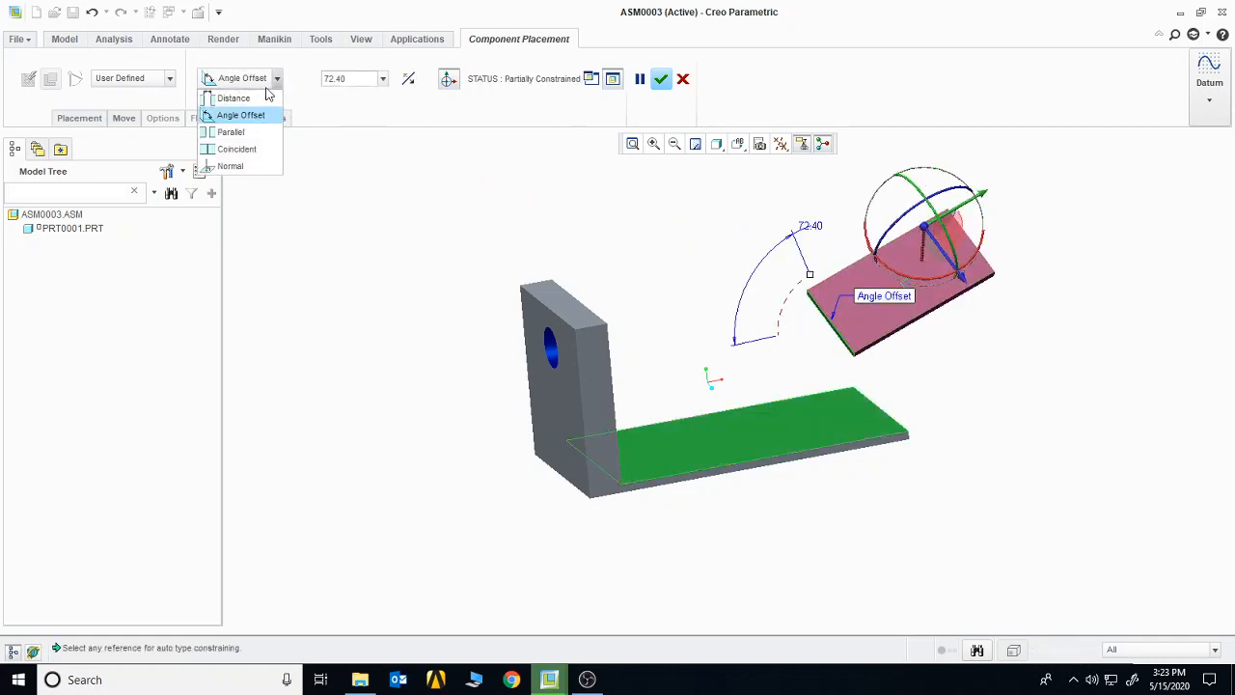
{"action": "left_click", "coordinate": [249, 157]}
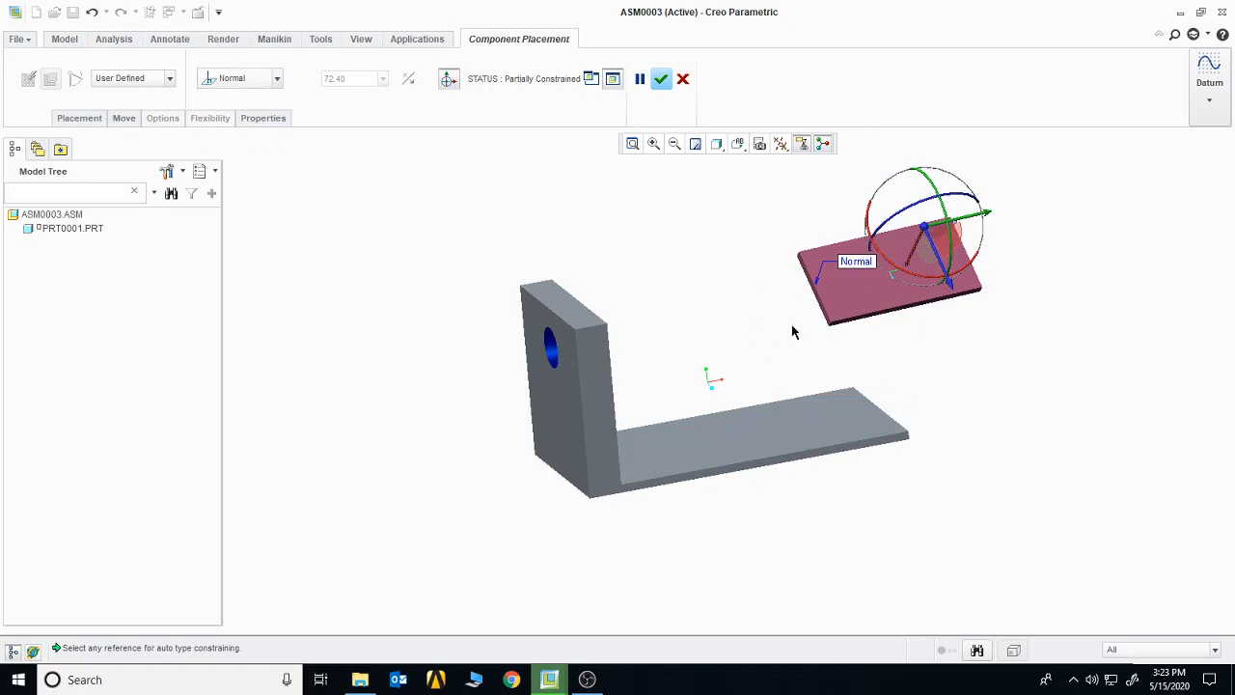
Inspect the plate's orientation from the opposite side and delete the Normal constraint.
{"action": "middle_click_drag", "start_coordinate": [792, 332], "coordinate": [708, 380]}
{"action": "mouse_move", "coordinate": [983, 353]}
{"action": "middle_mouse_down"}
{"action": "mouse_move", "coordinate": [880, 368]}
{"action": "mouse_move", "coordinate": [855, 317]}
{"action": "mouse_move", "coordinate": [769, 317]}
{"action": "middle_mouse_up"}
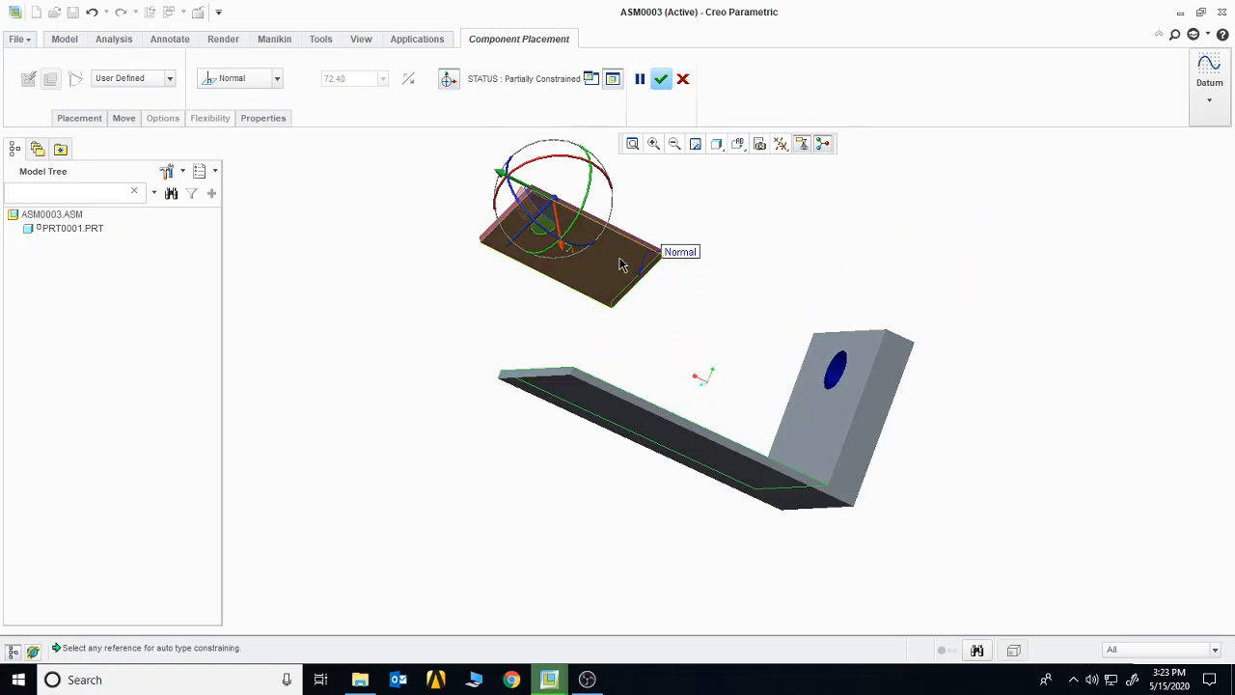
{"action": "left_click", "coordinate": [79, 118]}
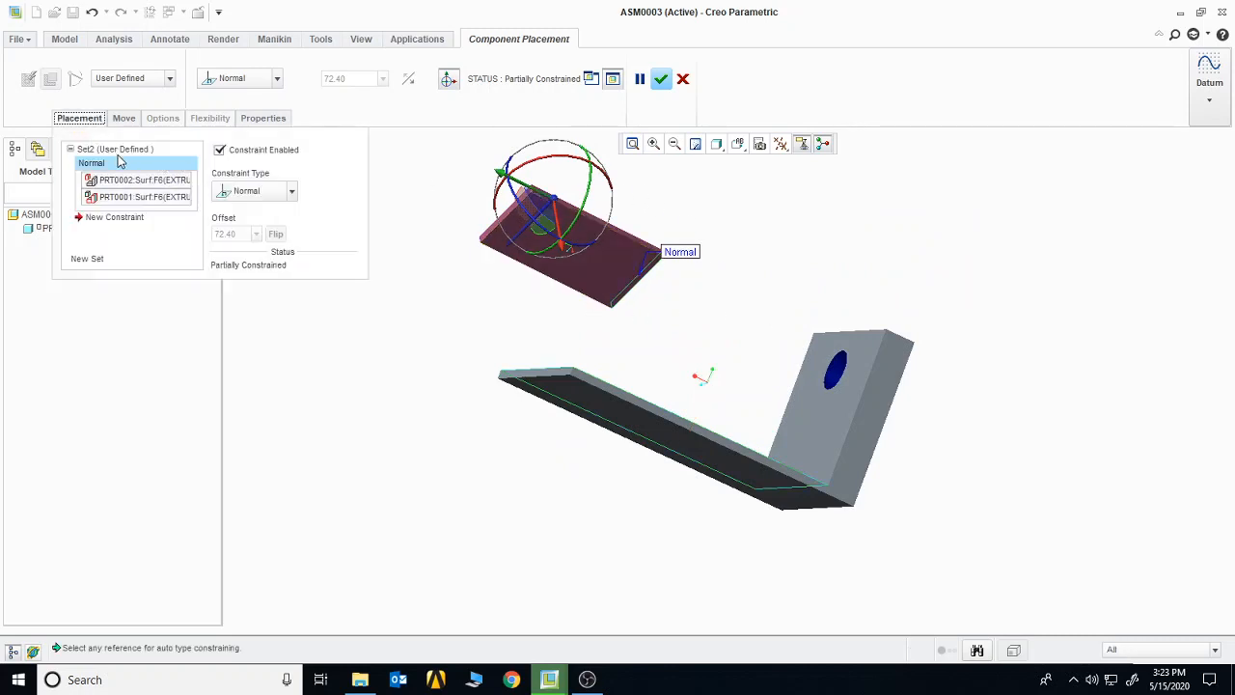
{"action": "right_click", "coordinate": [118, 163]}
{"action": "left_click", "coordinate": [141, 169]}
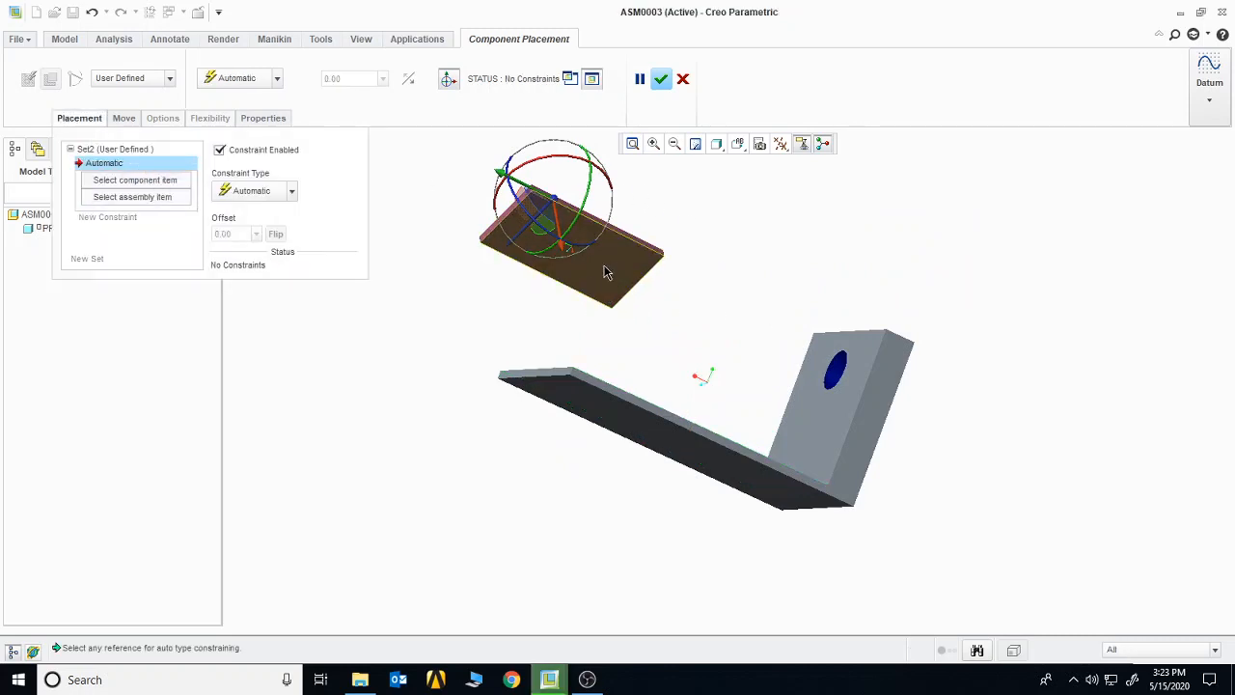
Add a Normal constraint between the plate's large flat underside and the top face of the bracket's base.
{"action": "left_click", "coordinate": [608, 276]}
{"action": "middle_click_drag", "start_coordinate": [729, 285], "coordinate": [725, 335]}
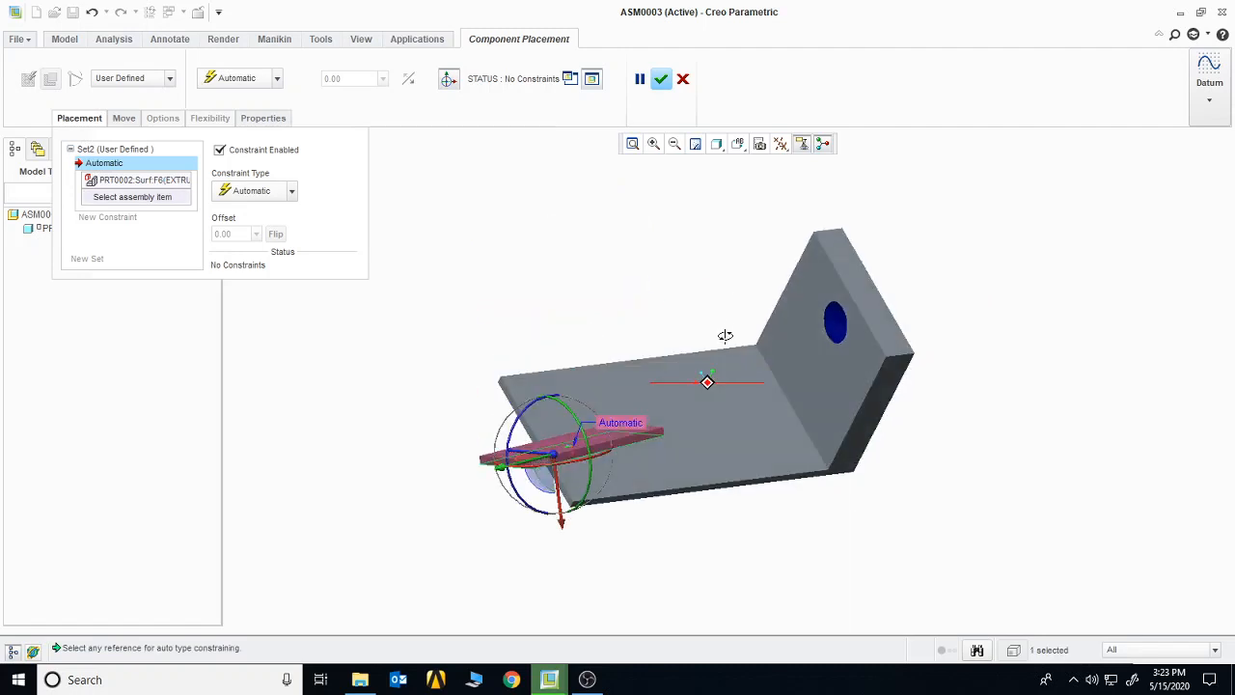
{"action": "left_click", "coordinate": [276, 78]}
{"action": "left_click", "coordinate": [253, 186]}
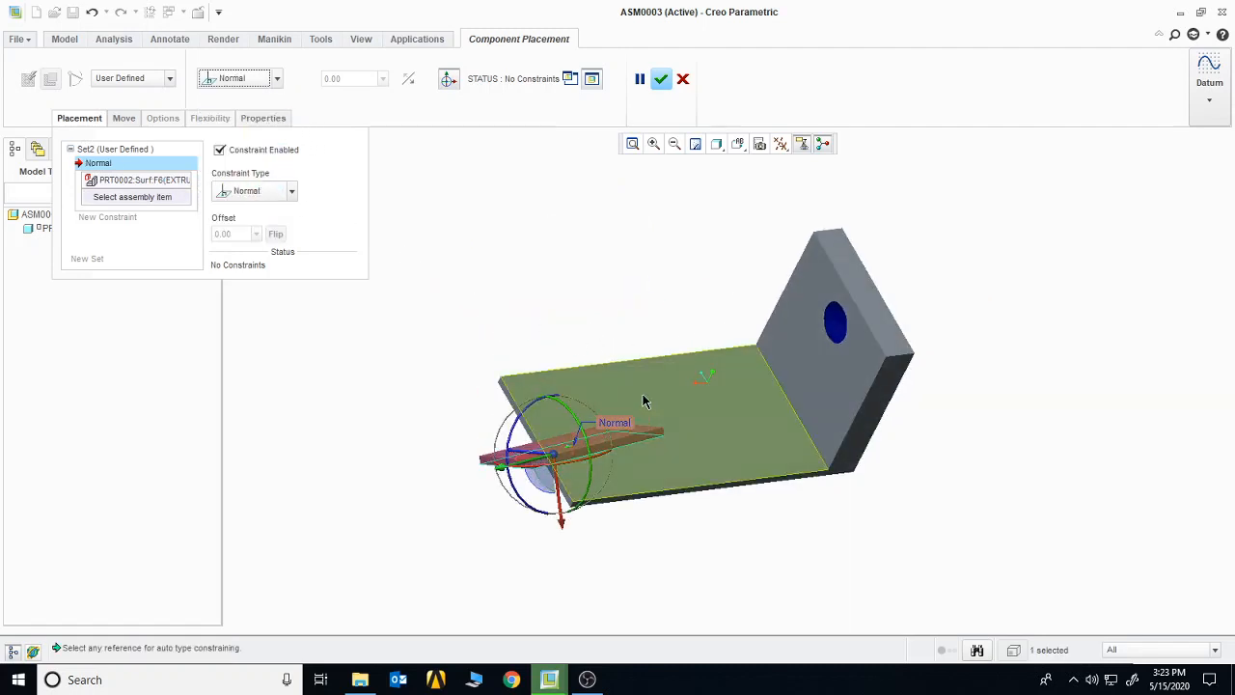
{"action": "left_click", "coordinate": [712, 437]}
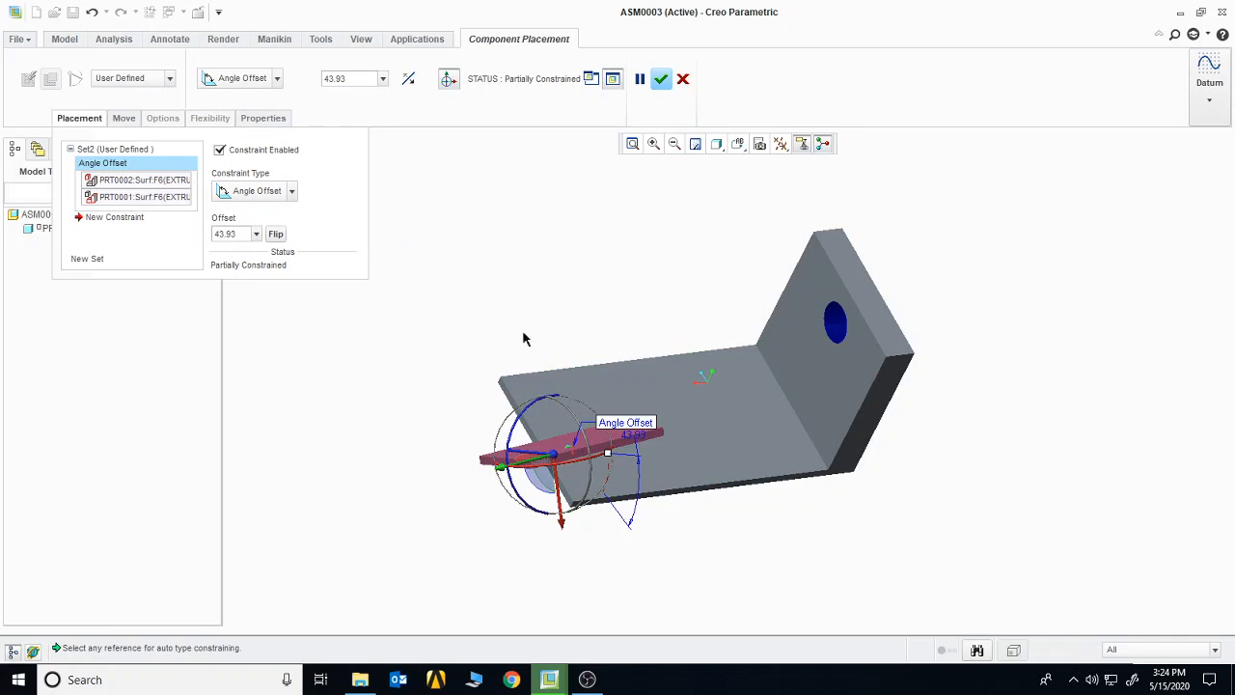
{"action": "left_click", "coordinate": [276, 78]}
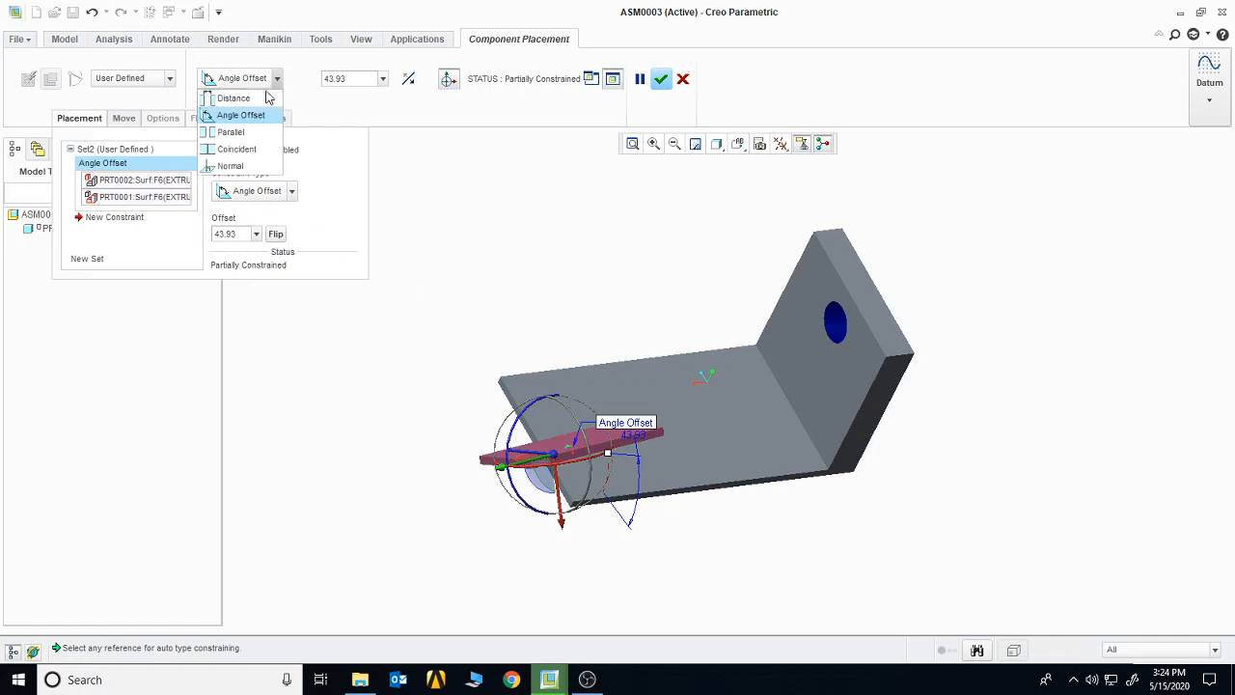
{"action": "left_click", "coordinate": [252, 167]}
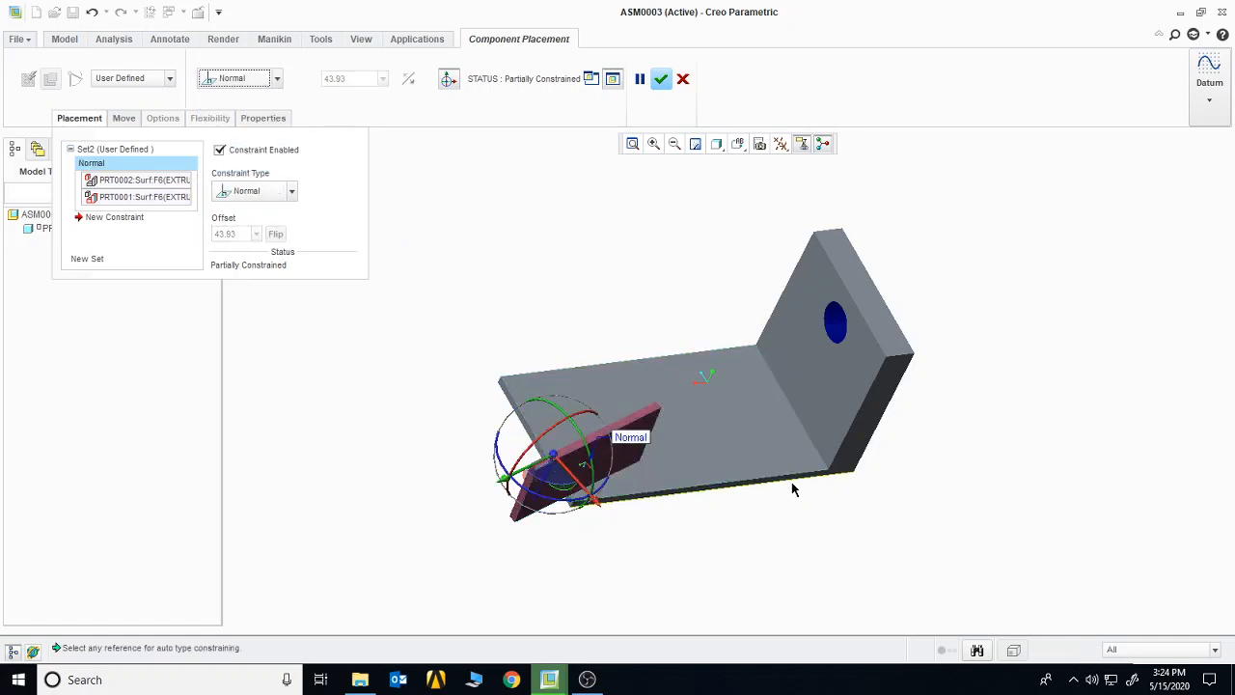
{"action": "middle_click_drag", "start_coordinate": [733, 546], "coordinate": [871, 546]}
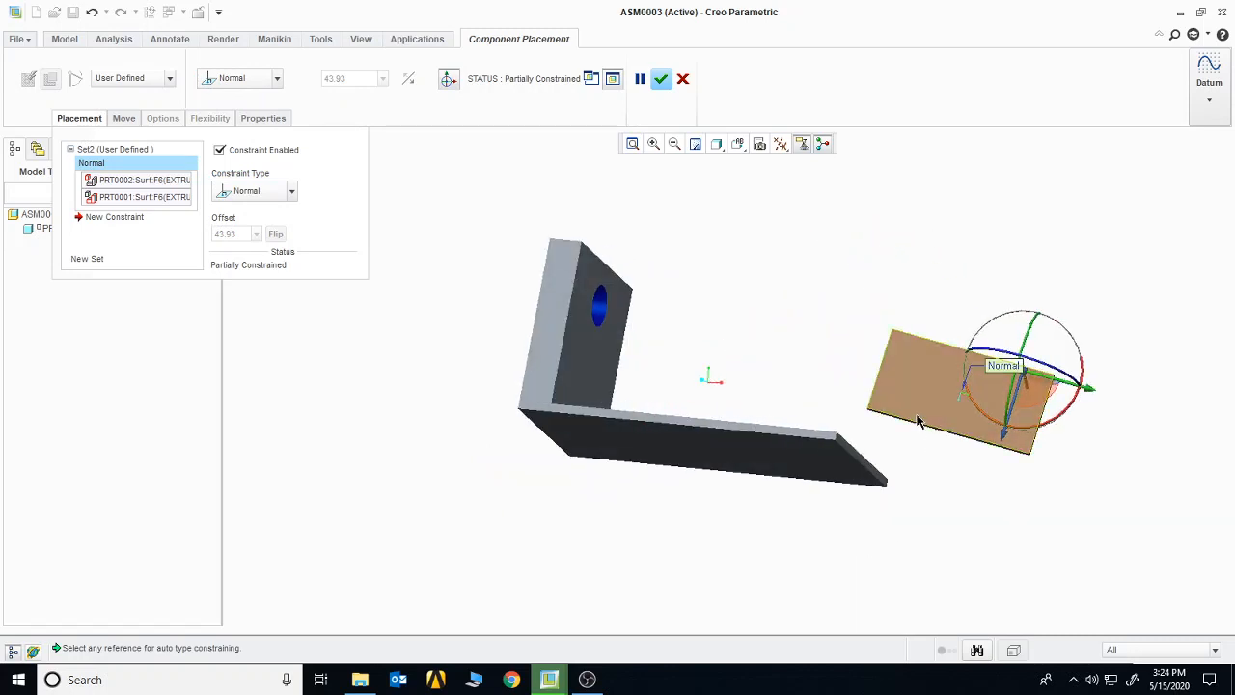
{"action": "middle_click_drag", "start_coordinate": [919, 391], "coordinate": [914, 439]}
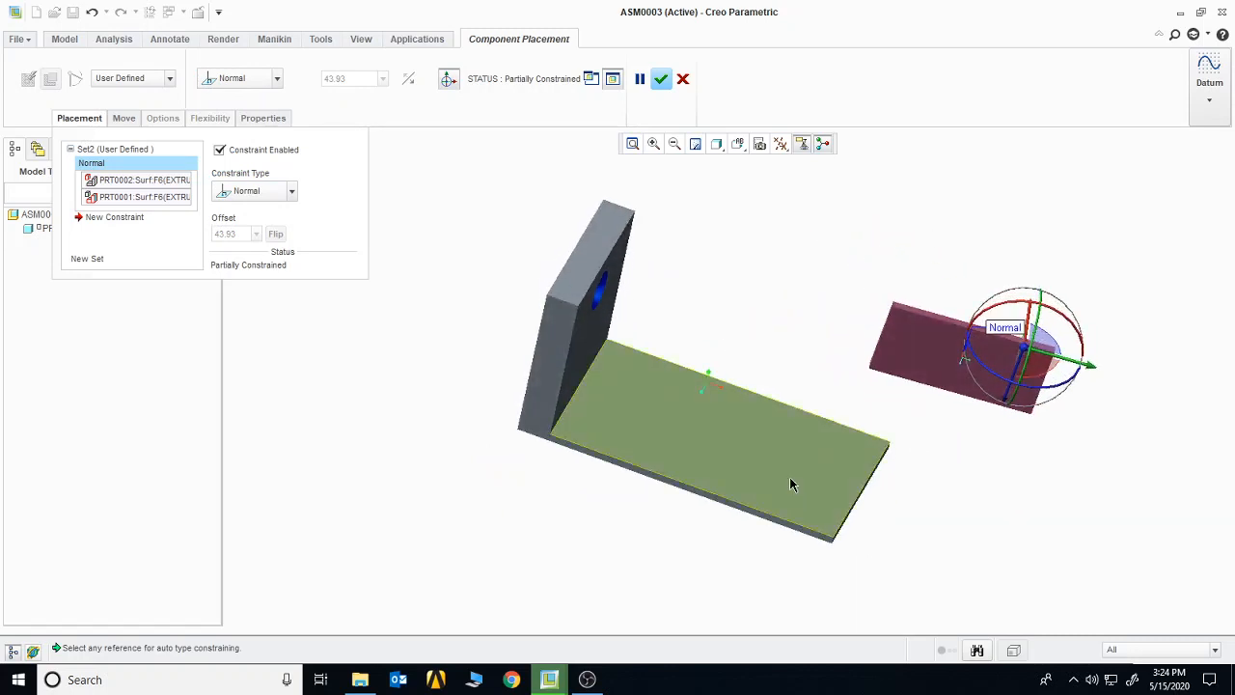
Delete the Normal constraint from the plate's set and hide the constraint details.
{"action": "left_click", "coordinate": [91, 122]}
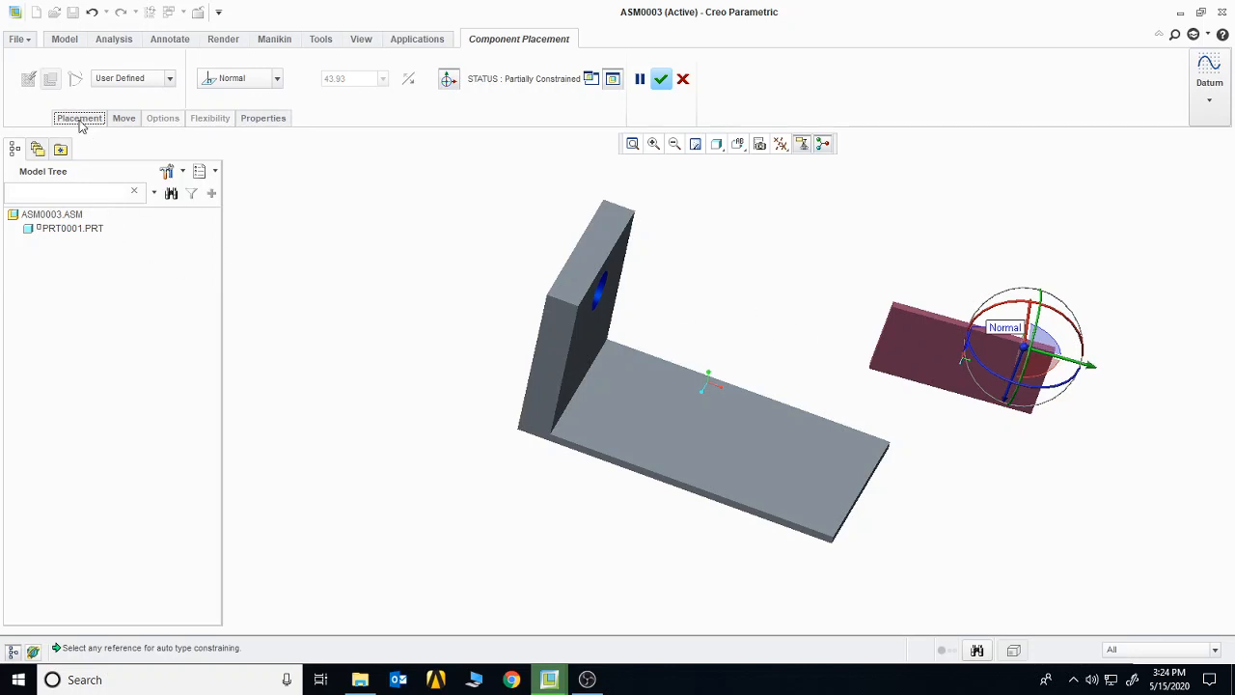
{"action": "left_click", "coordinate": [80, 118]}
{"action": "right_click", "coordinate": [106, 168]}
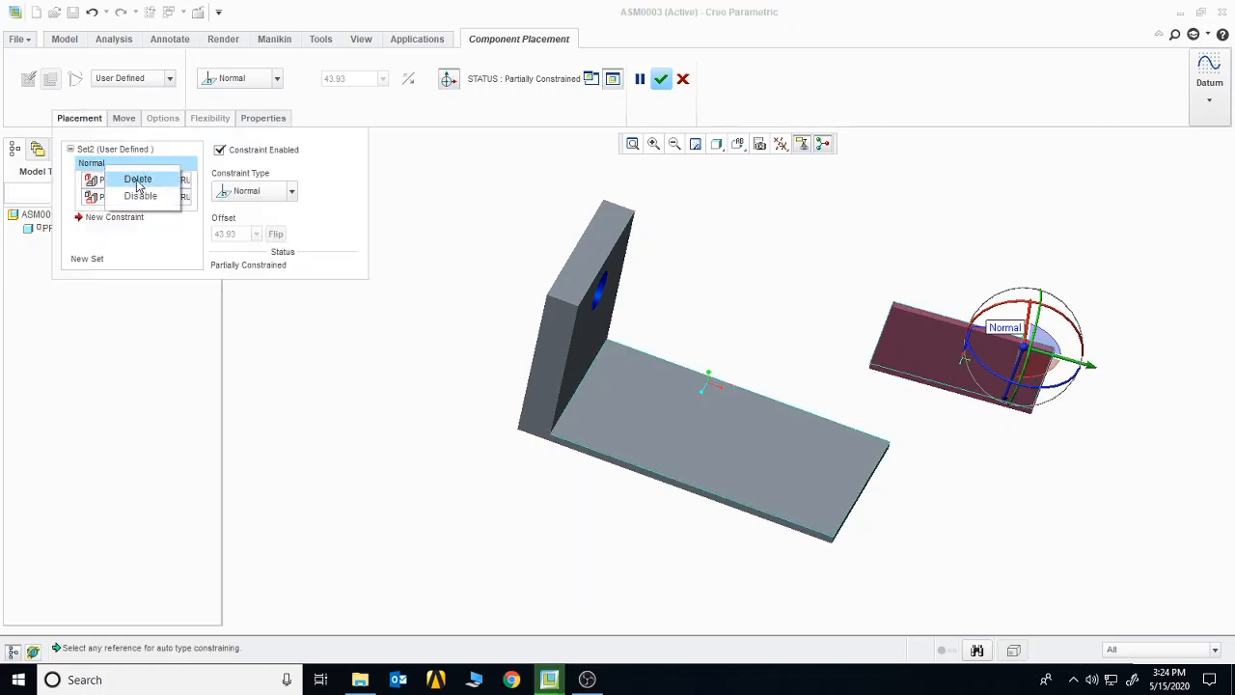
{"action": "left_click", "coordinate": [138, 181]}
{"action": "right_click", "coordinate": [97, 162]}
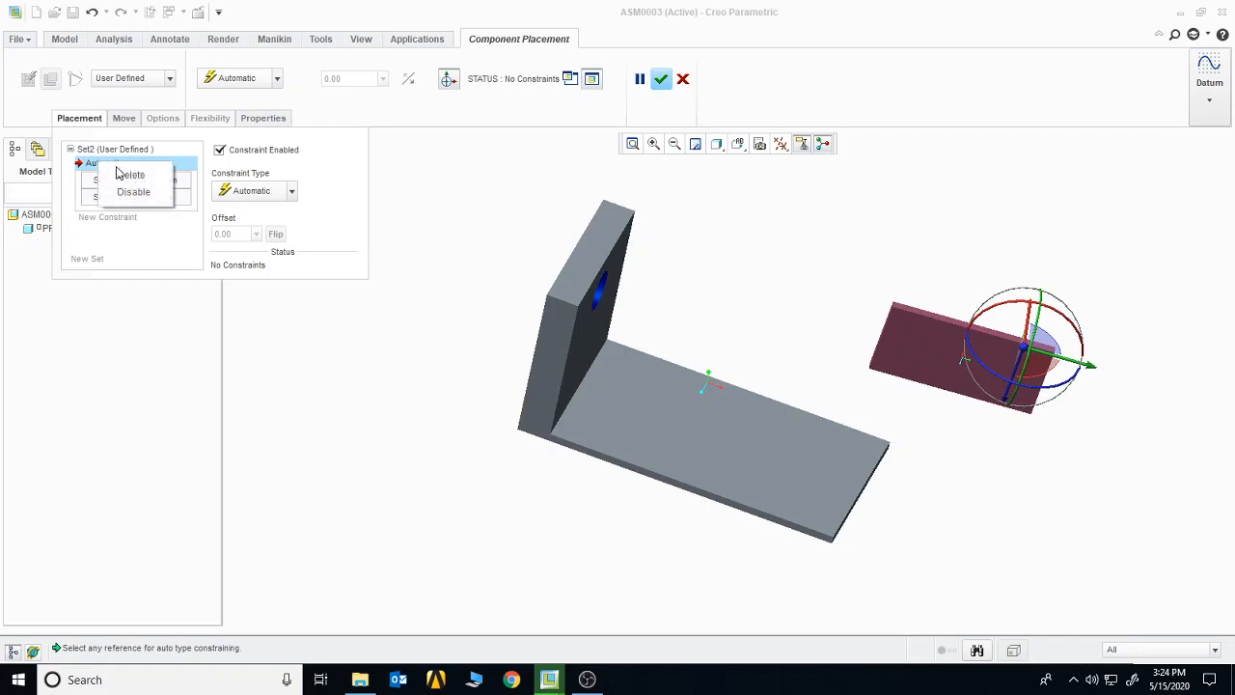
{"action": "left_click", "coordinate": [117, 172]}
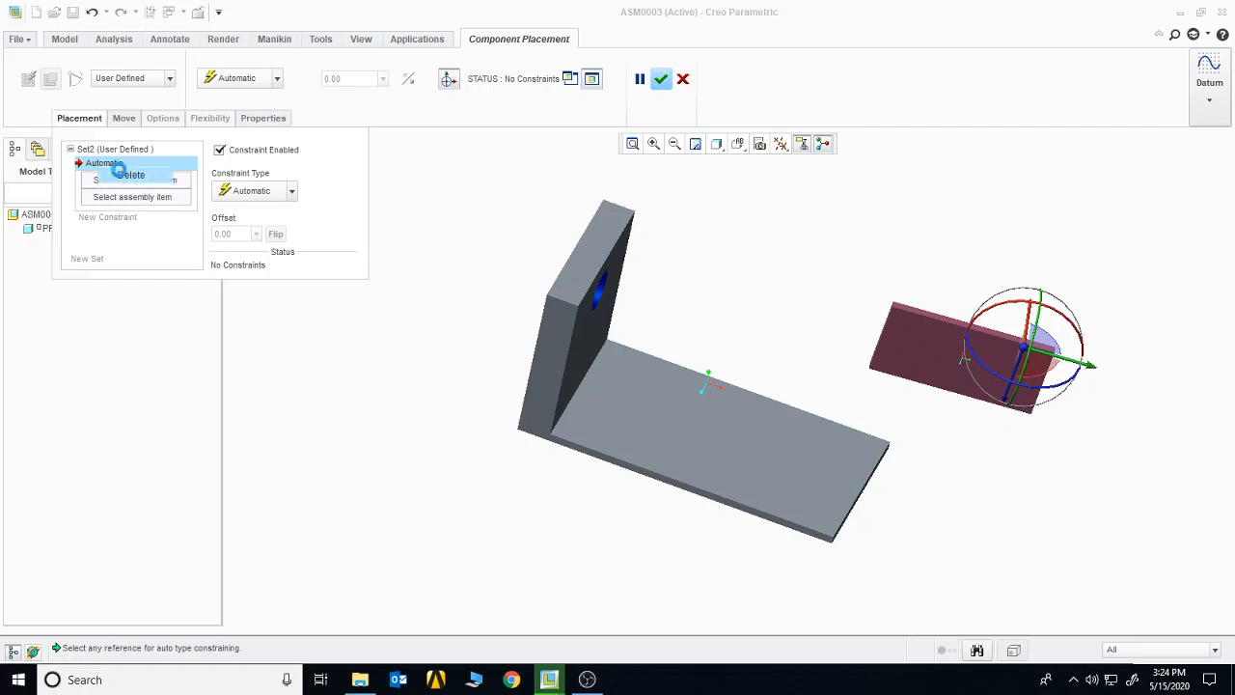
{"action": "left_click", "coordinate": [81, 121]}
{"action": "left_click", "coordinate": [277, 82]}
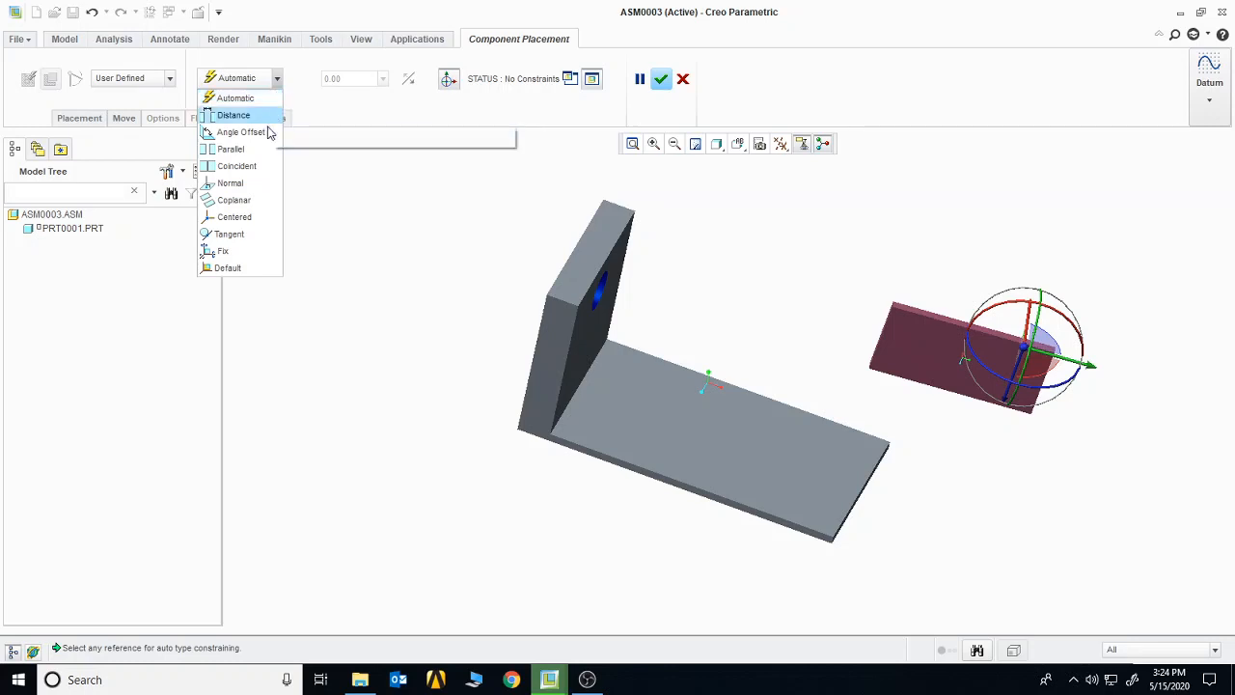
{"action": "left_click", "coordinate": [813, 264]}
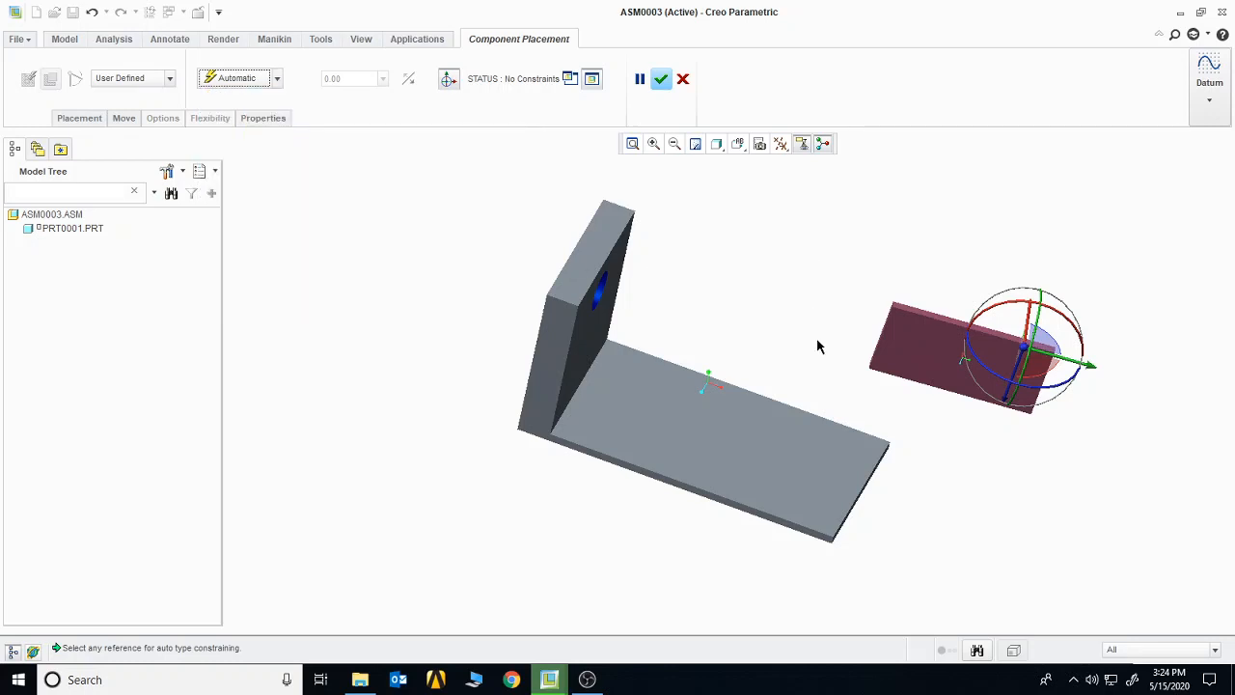
{"action": "middle_click_drag", "start_coordinate": [816, 345], "coordinate": [878, 309]}
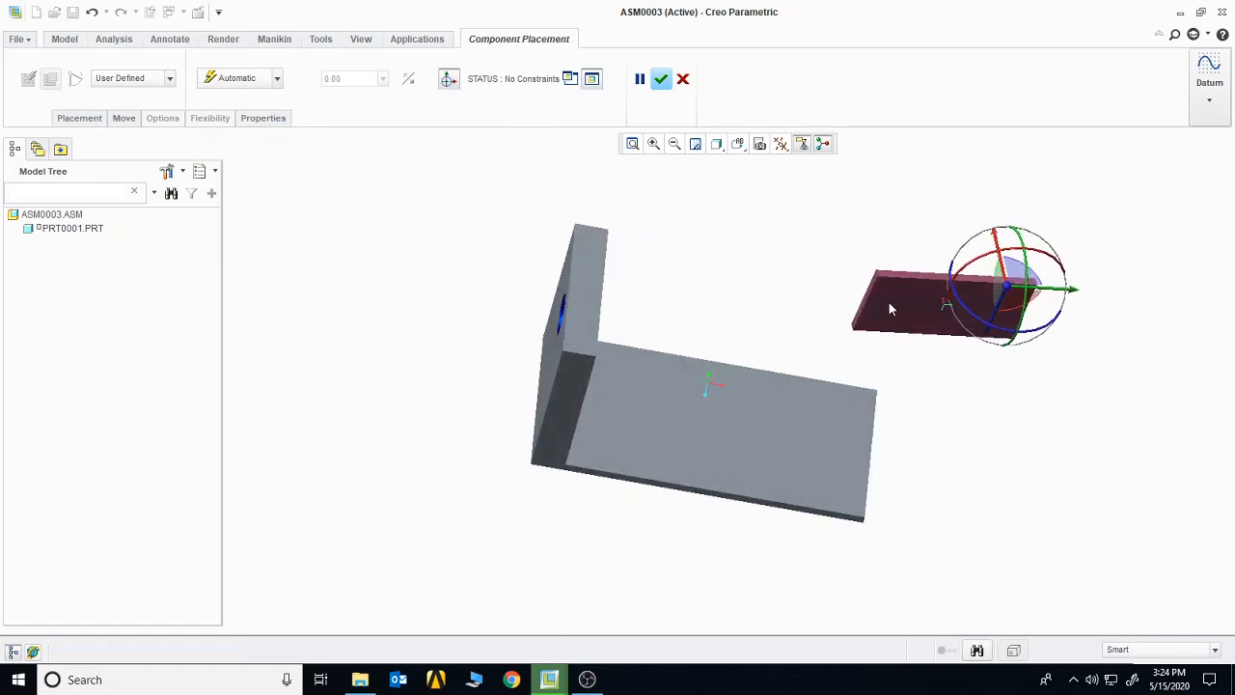
{"action": "left_click", "coordinate": [891, 309]}
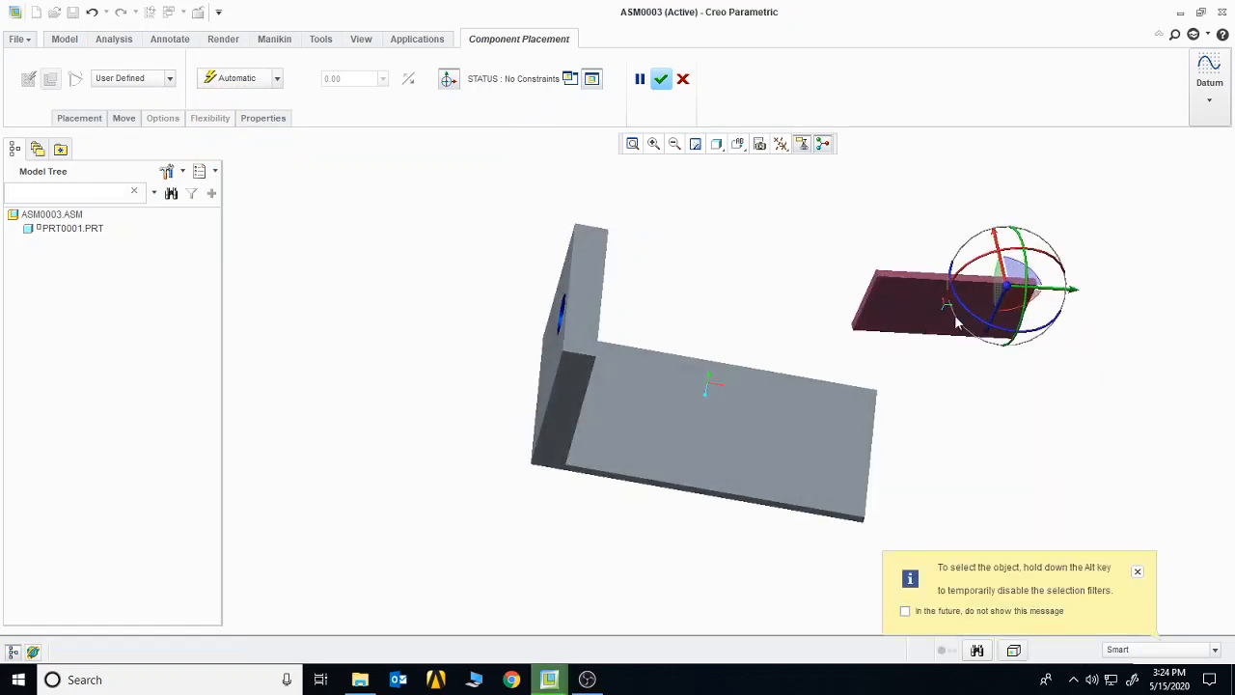
Accept the plate's placement without constraints and delete PRT0002 from the assembly.
{"action": "left_click", "coordinate": [661, 79]}
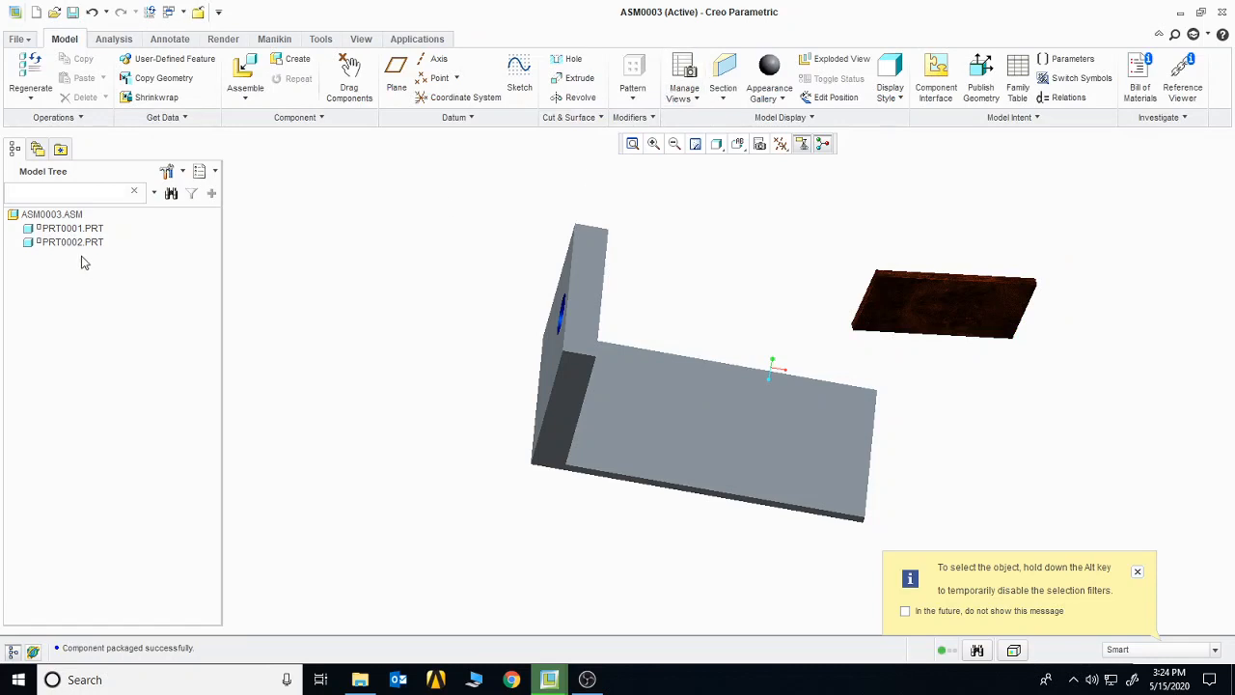
{"action": "right_click", "coordinate": [89, 247]}
{"action": "left_click", "coordinate": [145, 324]}
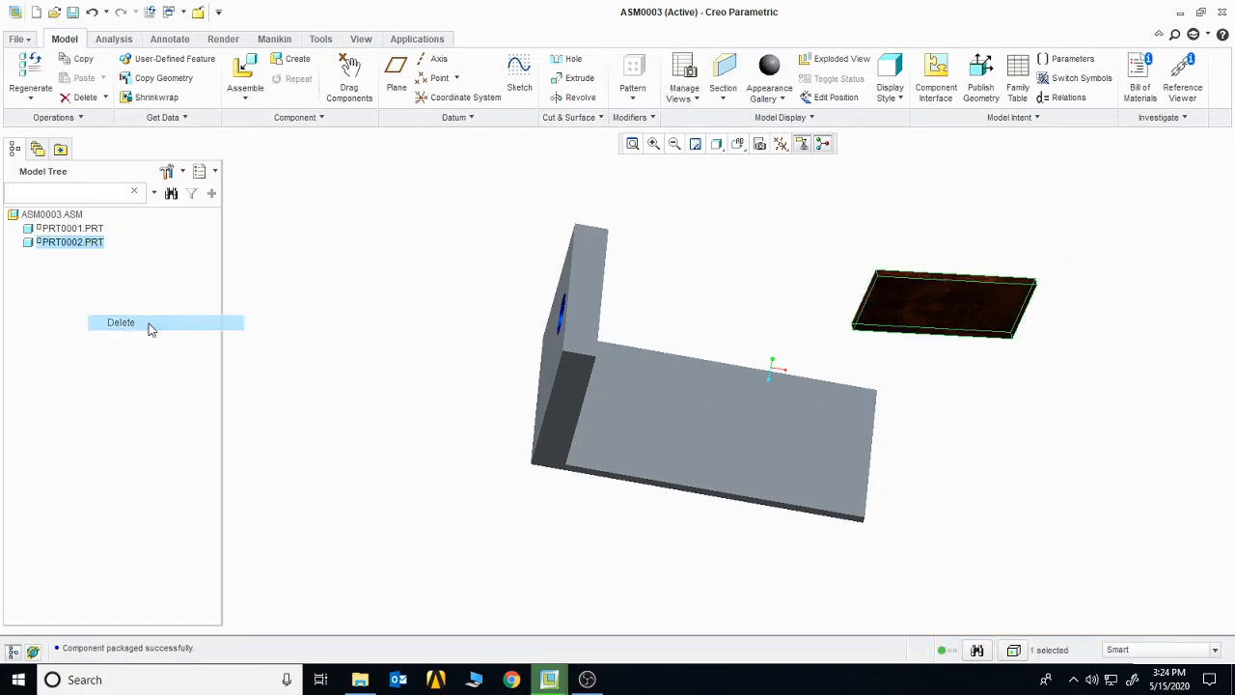
{"action": "left_click", "coordinate": [552, 357]}
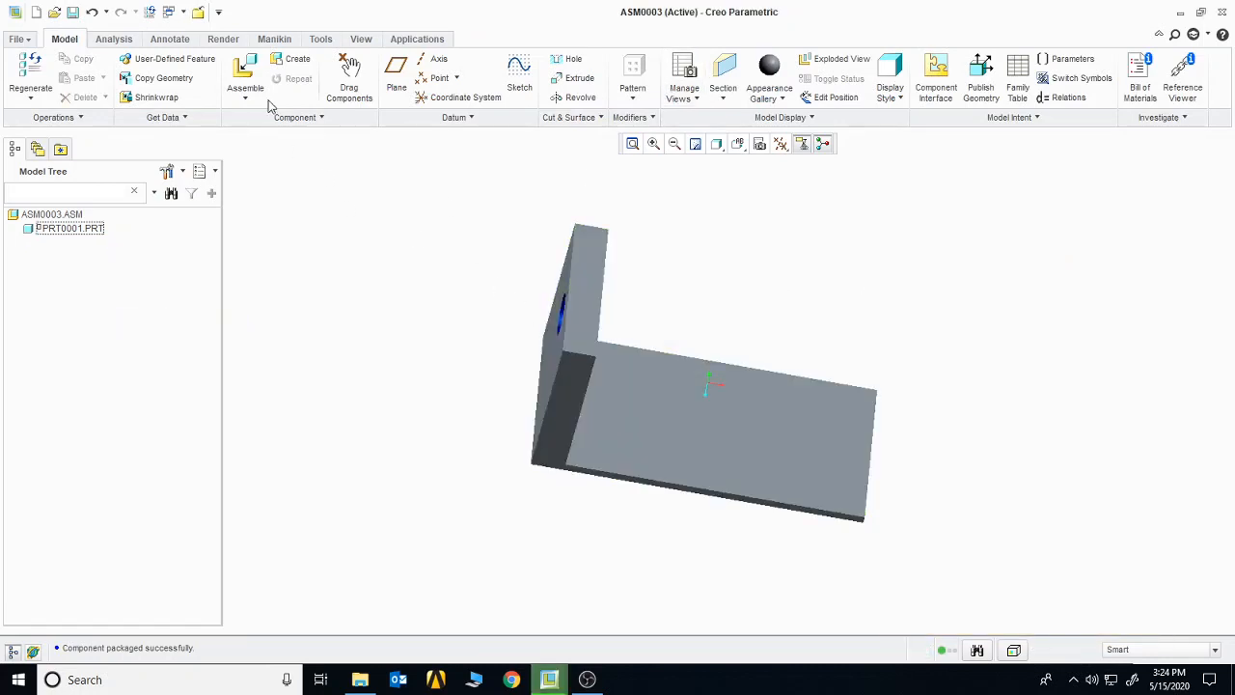
Assemble prt0002.prt from the session again and move the plate away from the end of the bracket's base.
{"action": "left_click", "coordinate": [245, 77]}
{"action": "left_click", "coordinate": [379, 229]}
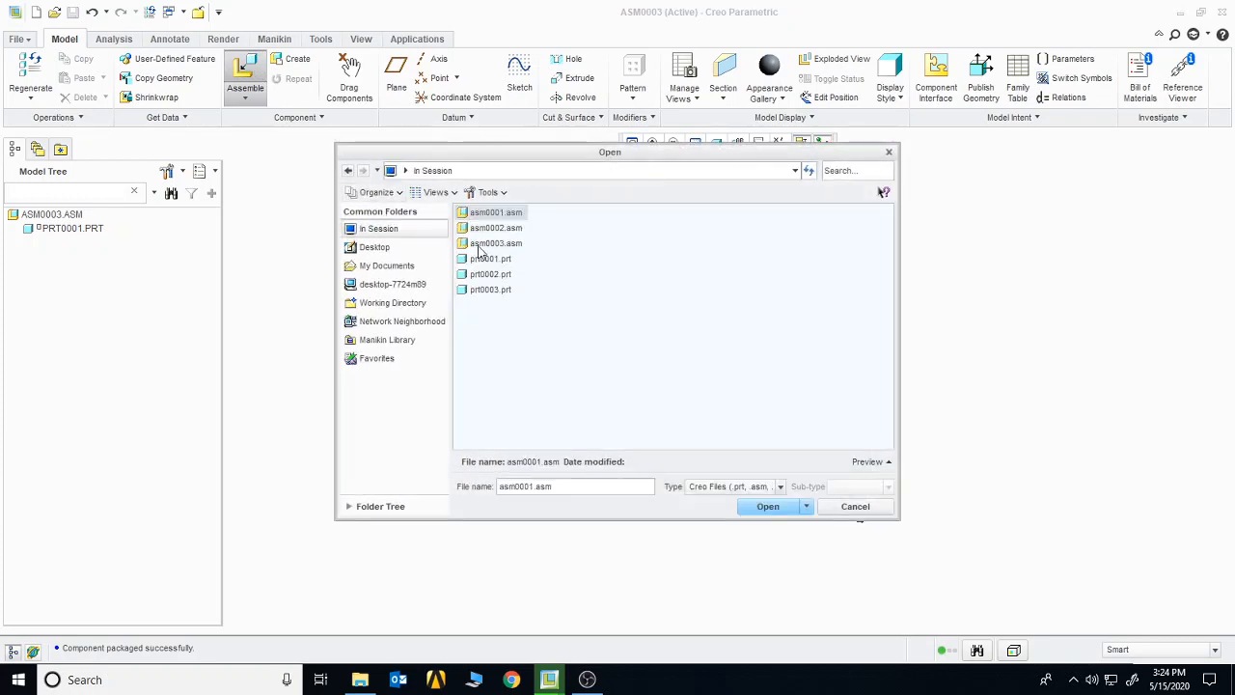
{"action": "left_click", "coordinate": [491, 275]}
{"action": "left_click", "coordinate": [767, 506]}
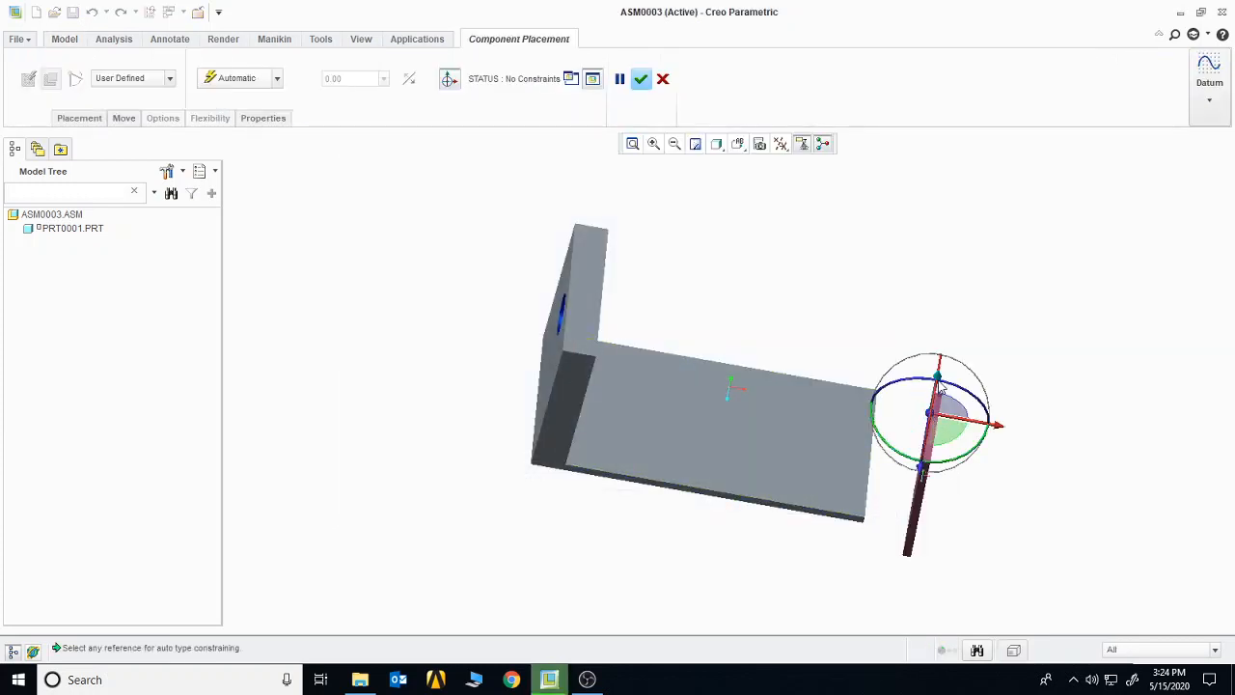
{"action": "left_click_drag", "start_coordinate": [941, 389], "coordinate": [926, 263]}
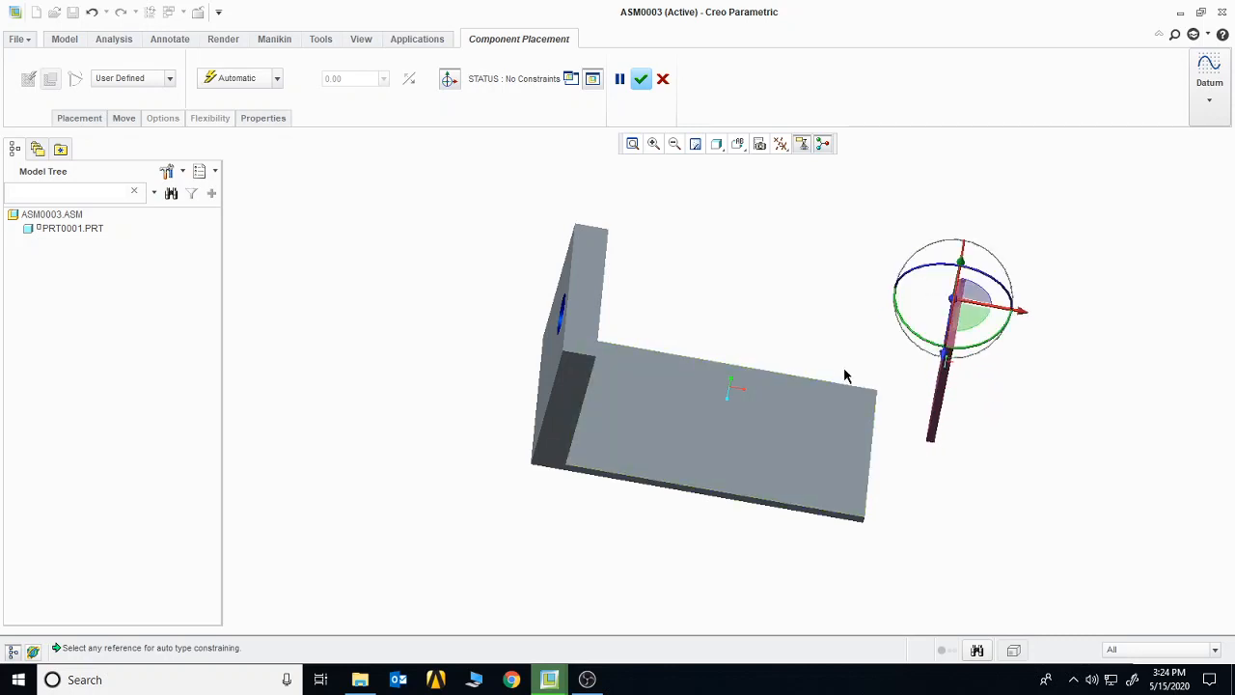
Add a Parallel constraint between the plate's large face and the top face of the bracket's base.
{"action": "middle_click_drag", "start_coordinate": [844, 376], "coordinate": [898, 389]}
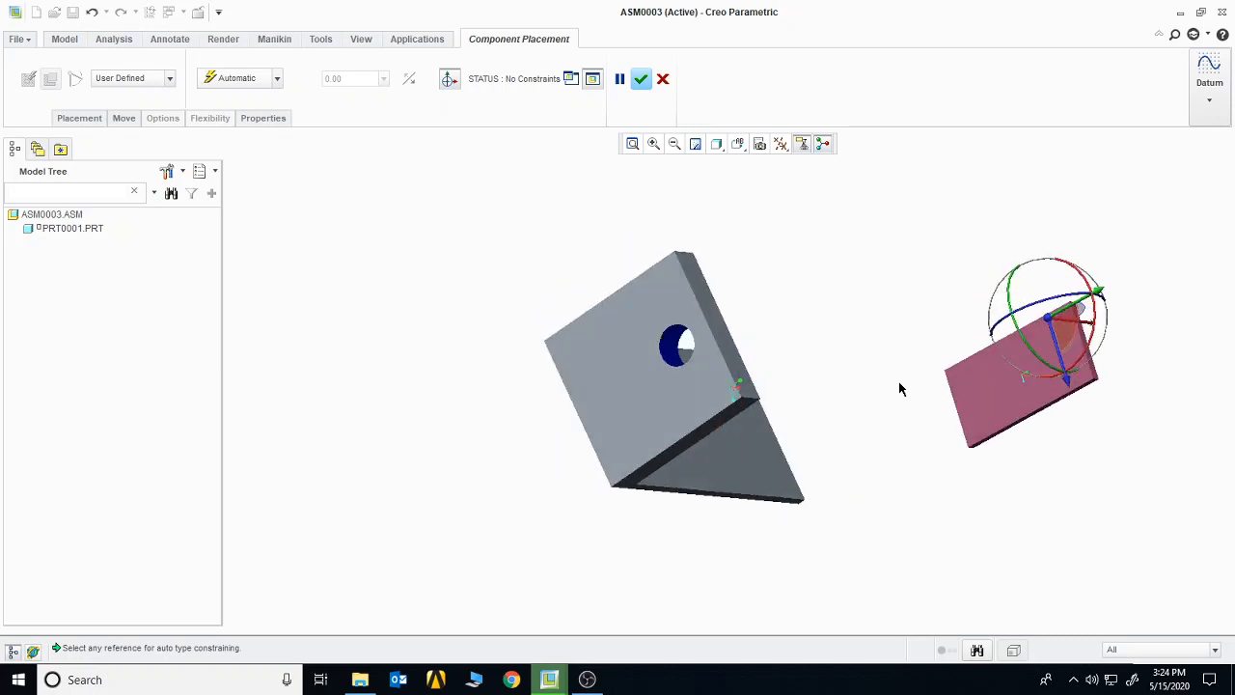
{"action": "left_click", "coordinate": [974, 384]}
{"action": "left_click", "coordinate": [276, 82]}
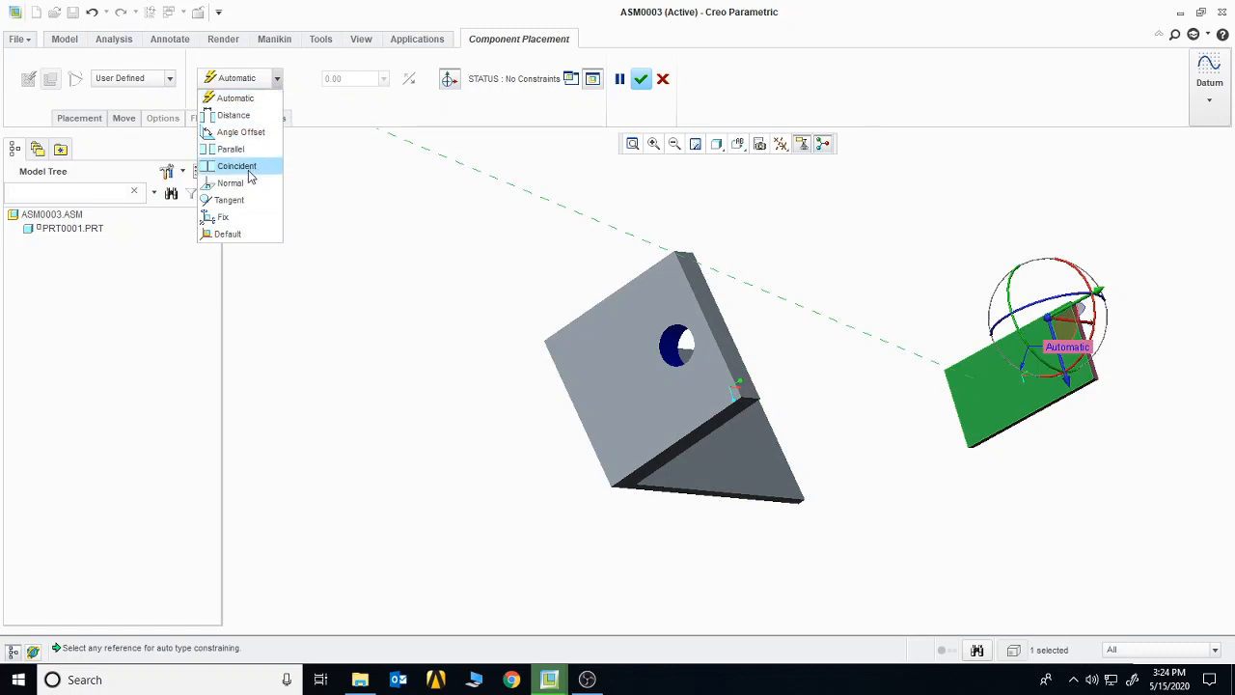
{"action": "left_click", "coordinate": [243, 146]}
{"action": "middle_click_drag", "start_coordinate": [872, 302], "coordinate": [771, 371]}
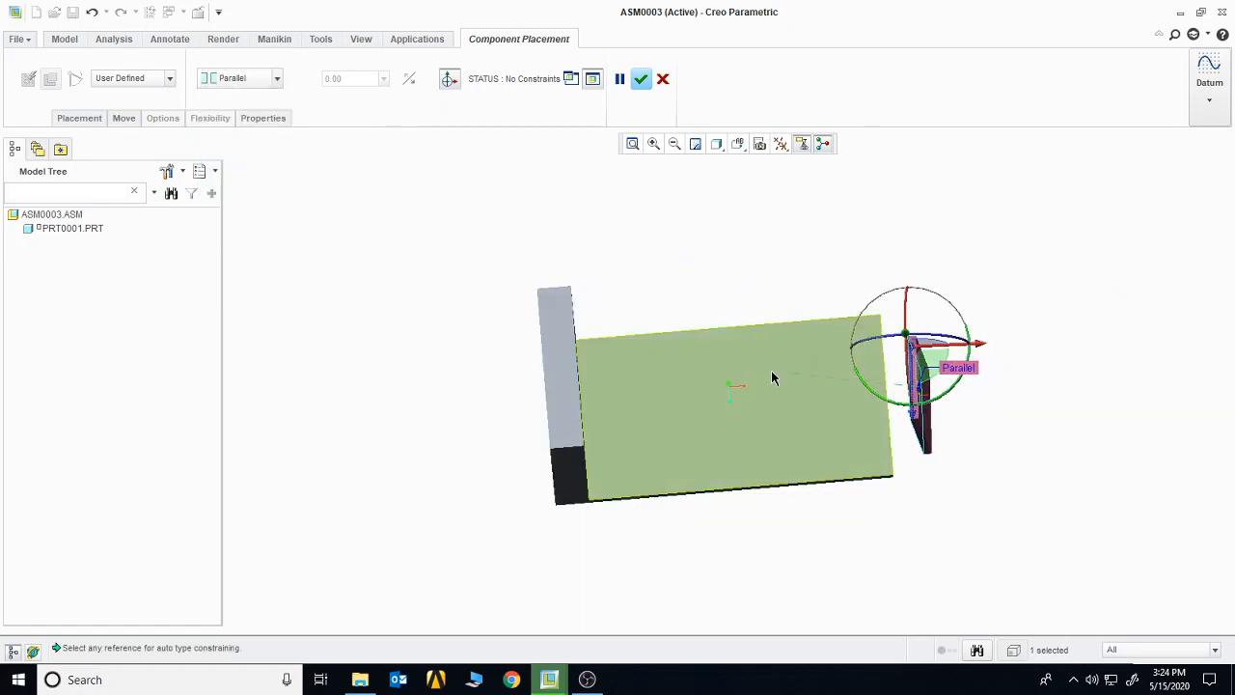
{"action": "left_click", "coordinate": [771, 371]}
Add a Coincident constraint between the plate's long narrow side face and the inner face of the bracket's upright.
{"action": "middle_click_drag", "start_coordinate": [962, 467], "coordinate": [897, 231]}
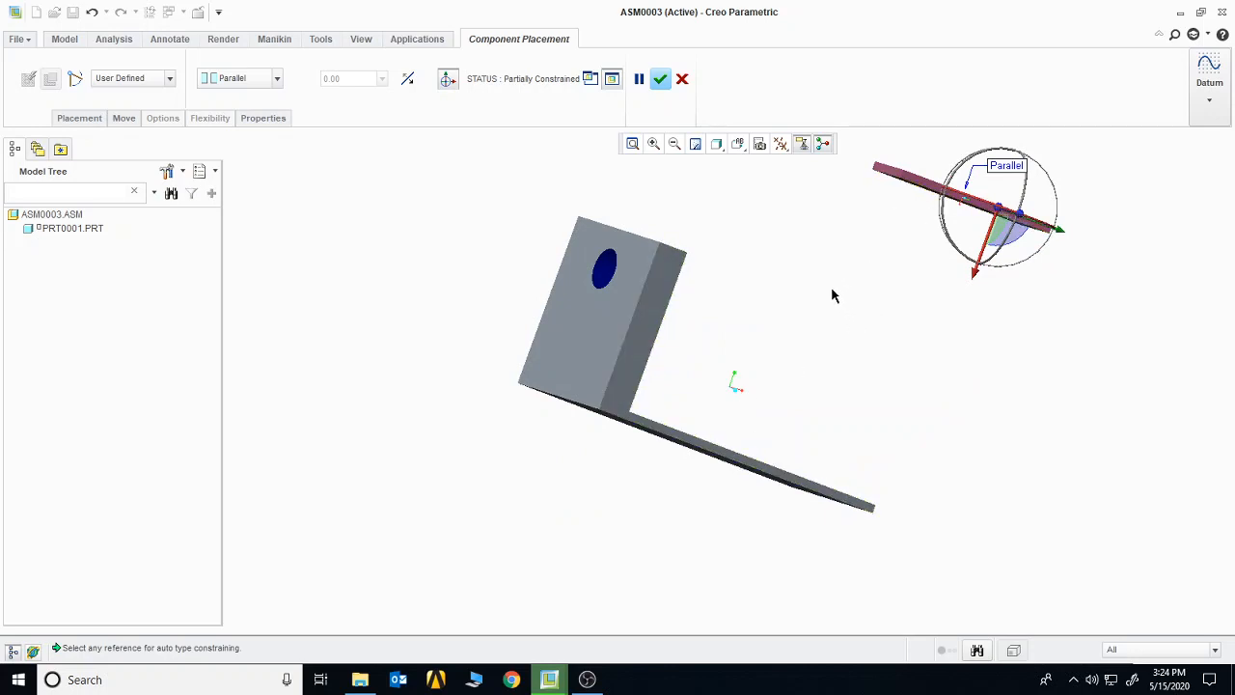
{"action": "middle_click_drag", "start_coordinate": [924, 252], "coordinate": [886, 303]}
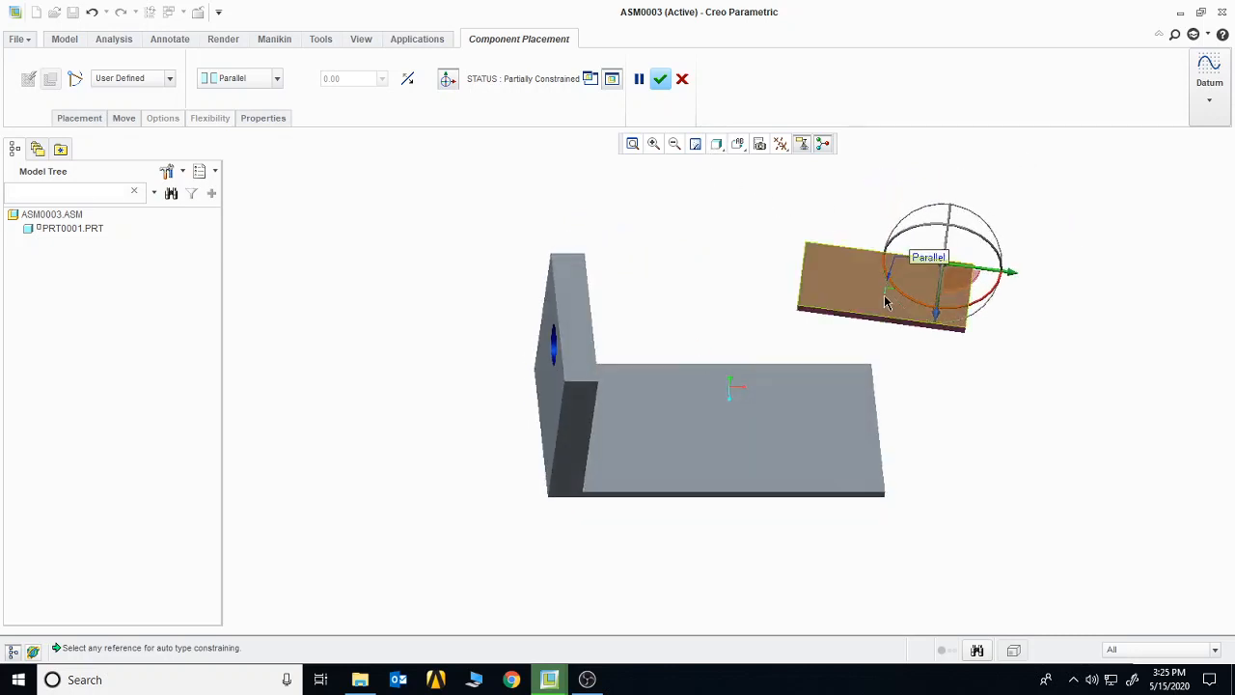
{"action": "left_click", "coordinate": [839, 318]}
{"action": "left_click", "coordinate": [277, 78]}
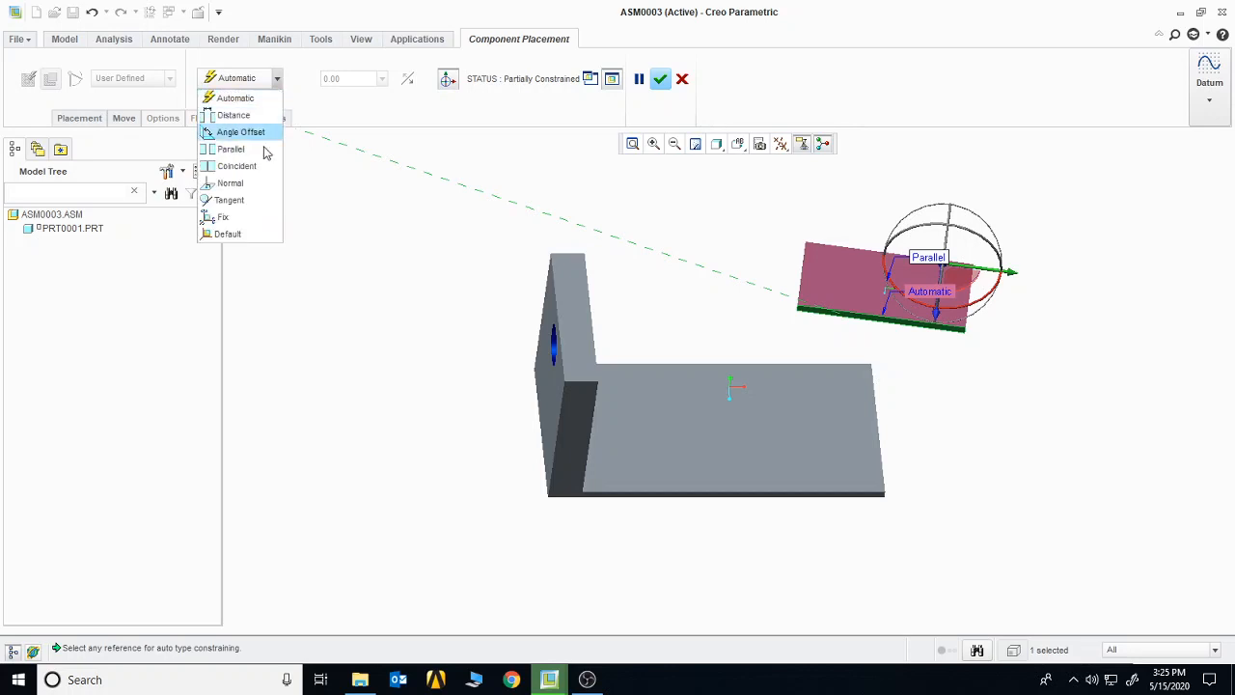
{"action": "left_click", "coordinate": [261, 165]}
{"action": "middle_click_drag", "start_coordinate": [708, 353], "coordinate": [621, 403]}
{"action": "left_click", "coordinate": [620, 403]}
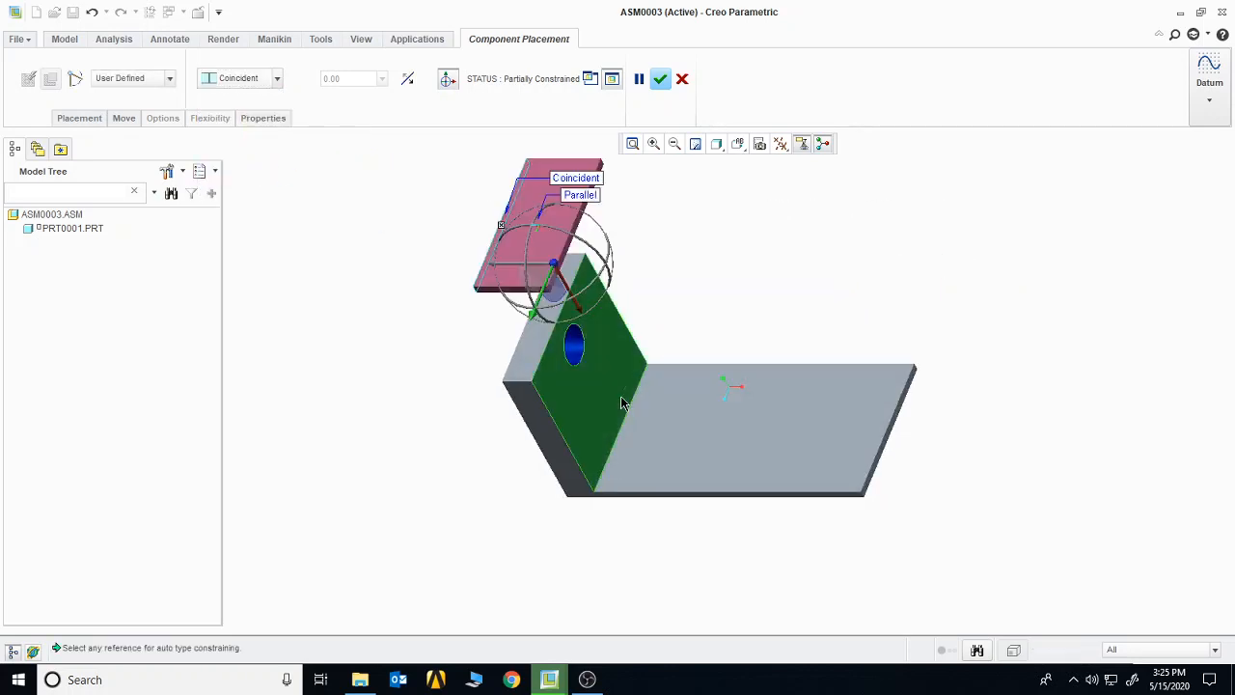
Add a Coincident constraint between the plate's underside and the top face of the bracket's base.
{"action": "middle_click_drag", "start_coordinate": [623, 245], "coordinate": [617, 270]}
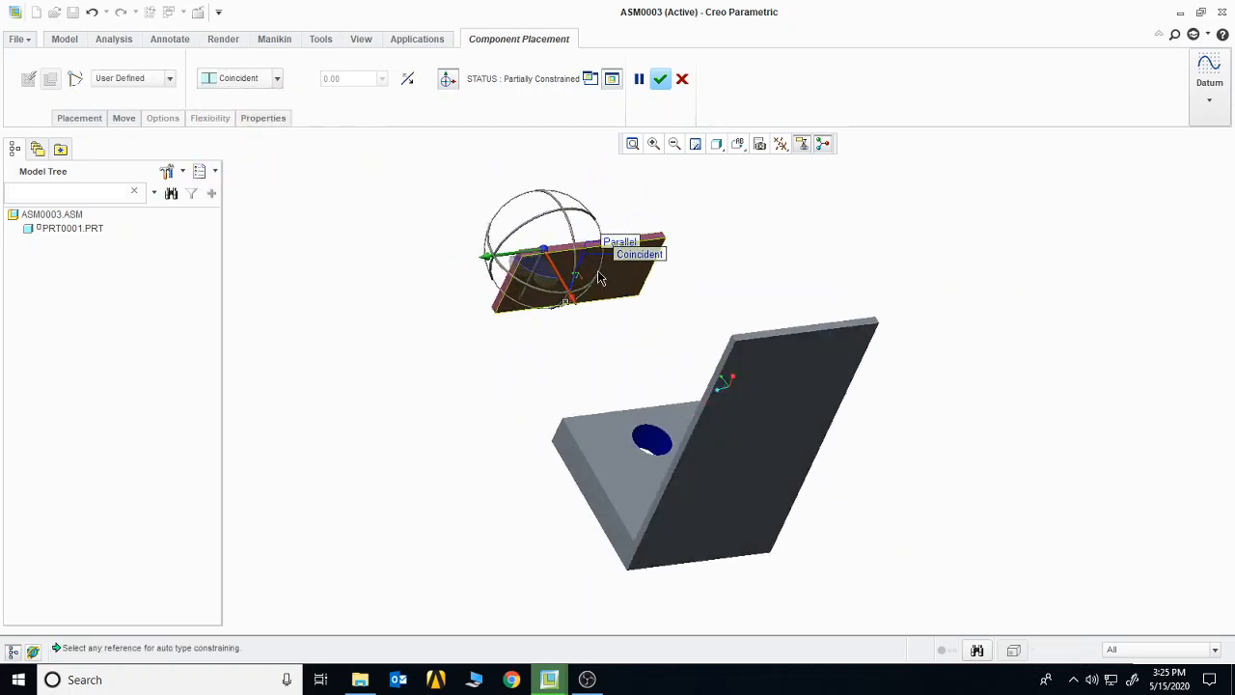
{"action": "left_click", "coordinate": [599, 281]}
{"action": "left_click", "coordinate": [277, 81]}
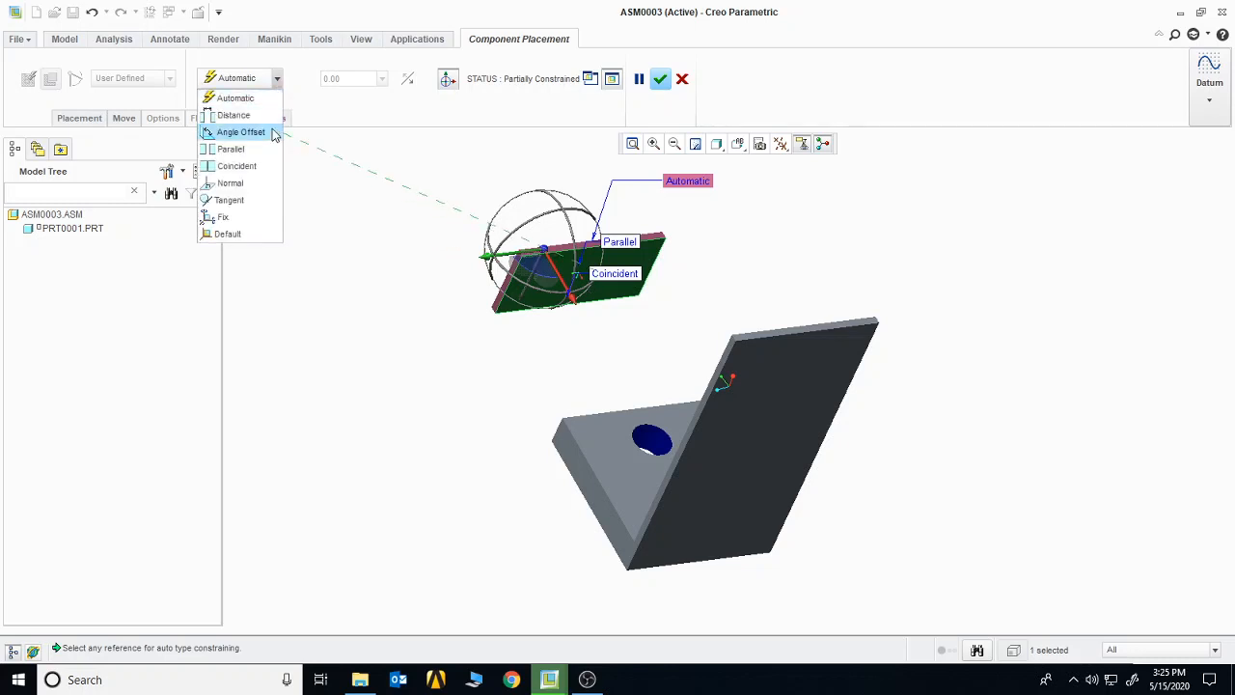
{"action": "left_click", "coordinate": [260, 165]}
{"action": "middle_click_drag", "start_coordinate": [596, 308], "coordinate": [717, 477]}
{"action": "left_click", "coordinate": [717, 477]}
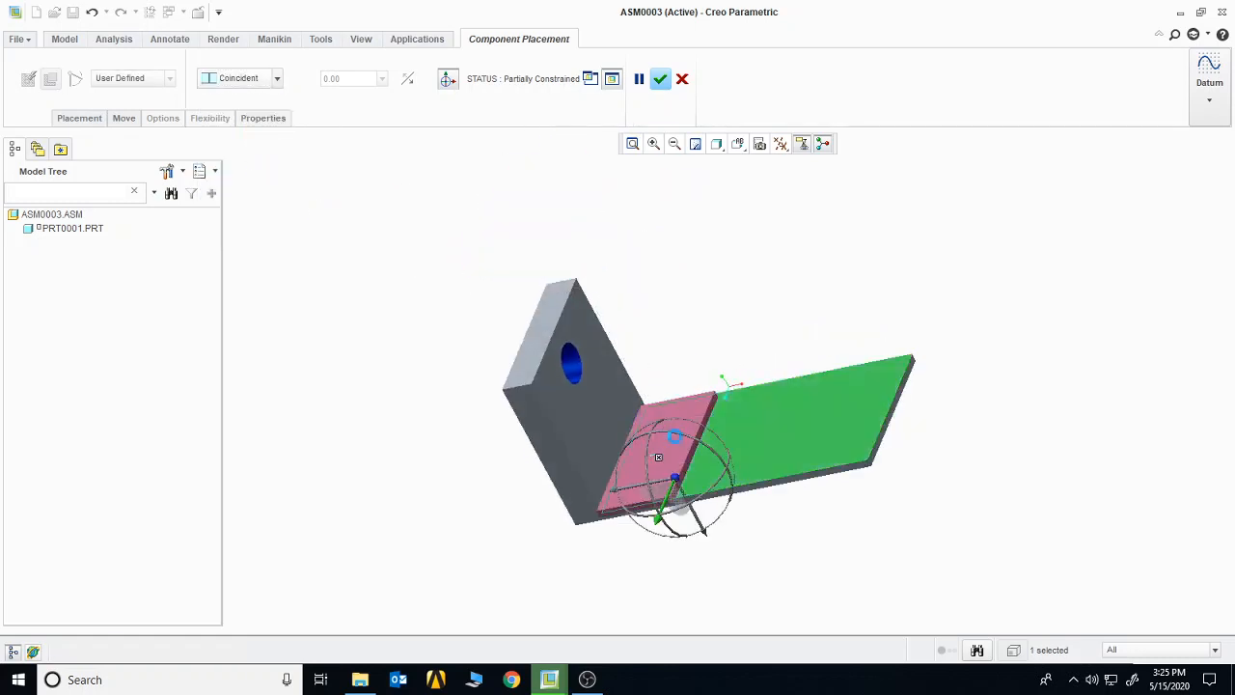
{"action": "middle_click_drag", "start_coordinate": [733, 337], "coordinate": [724, 406]}
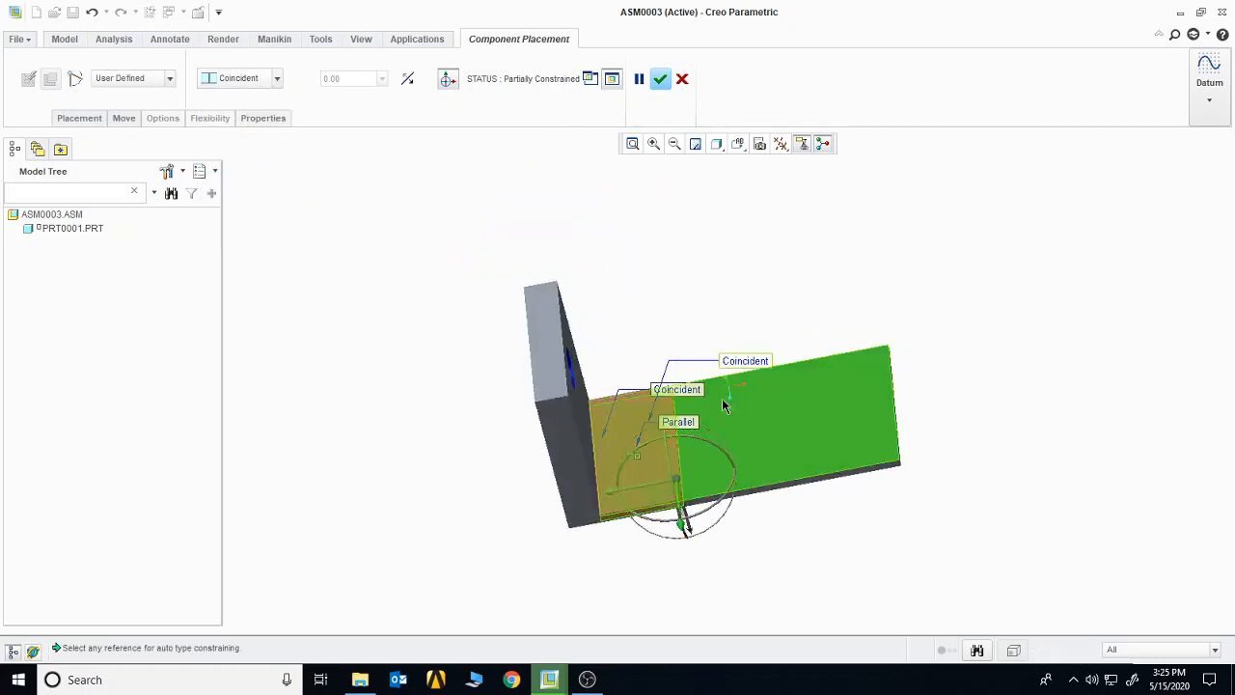
{"action": "middle_click_drag", "start_coordinate": [587, 493], "coordinate": [583, 486]}
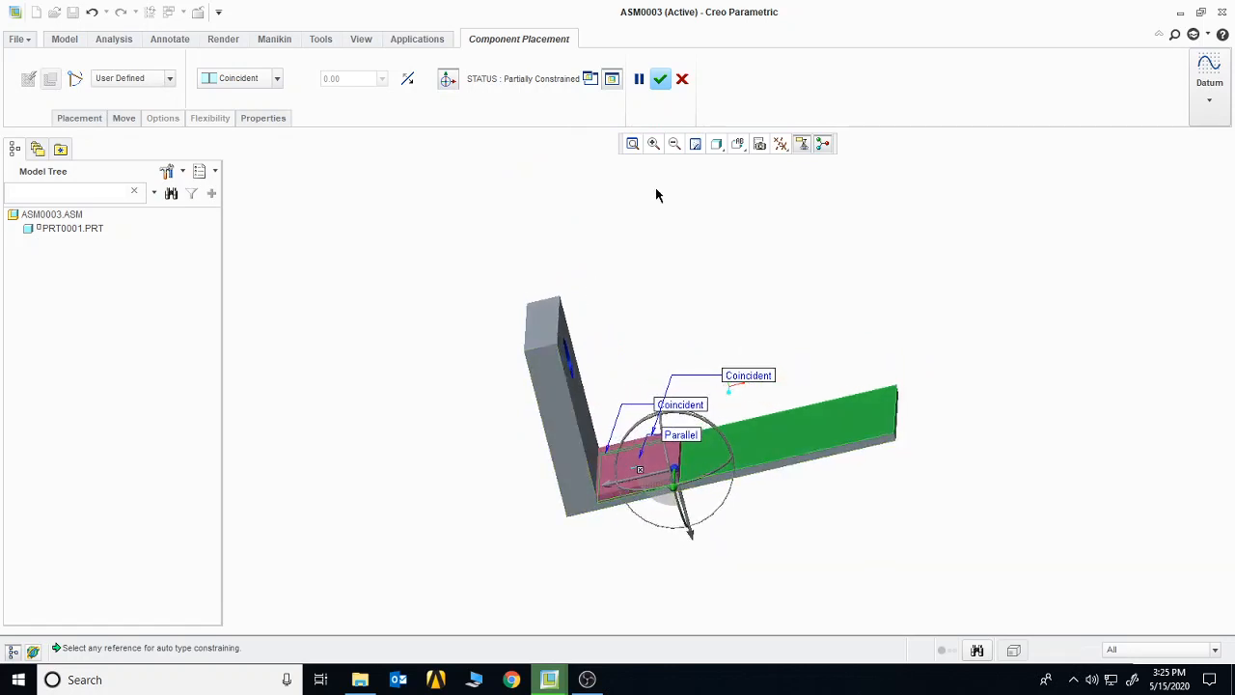
Accept the plate's placement with its current constraints and reopen PRT0002's placement definition for editing.
{"action": "left_click", "coordinate": [660, 78]}
{"action": "middle_click_drag", "start_coordinate": [744, 251], "coordinate": [728, 292]}
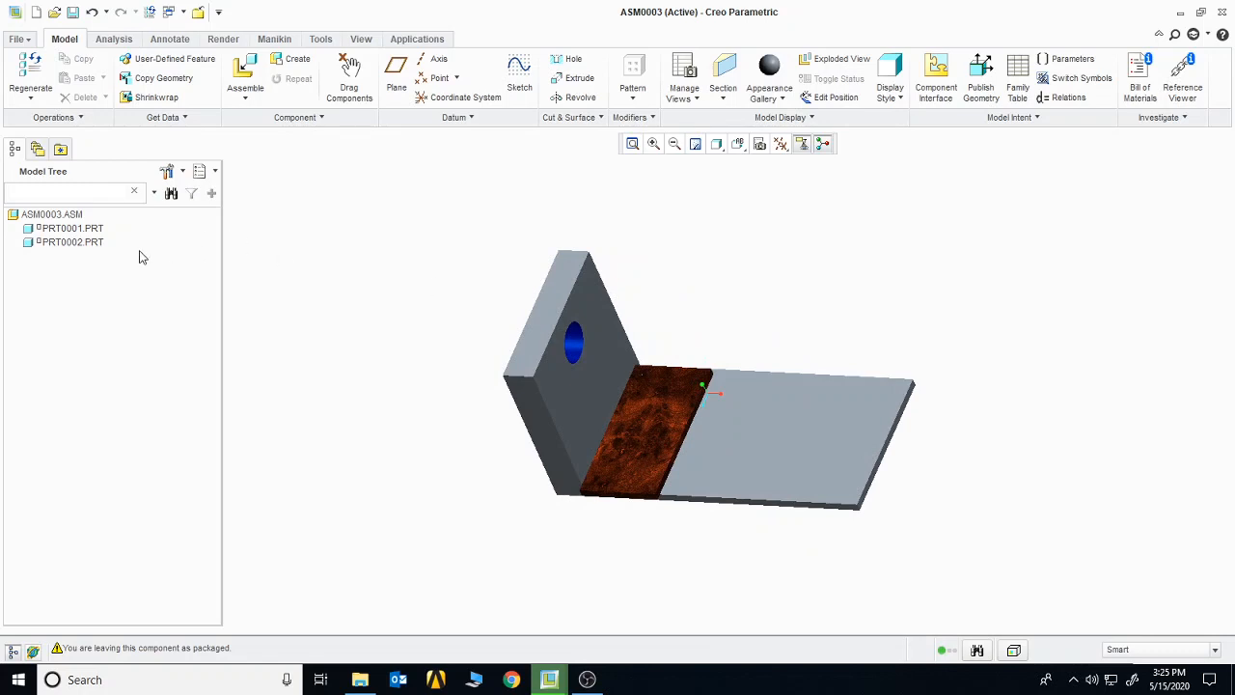
{"action": "right_click", "coordinate": [84, 243]}
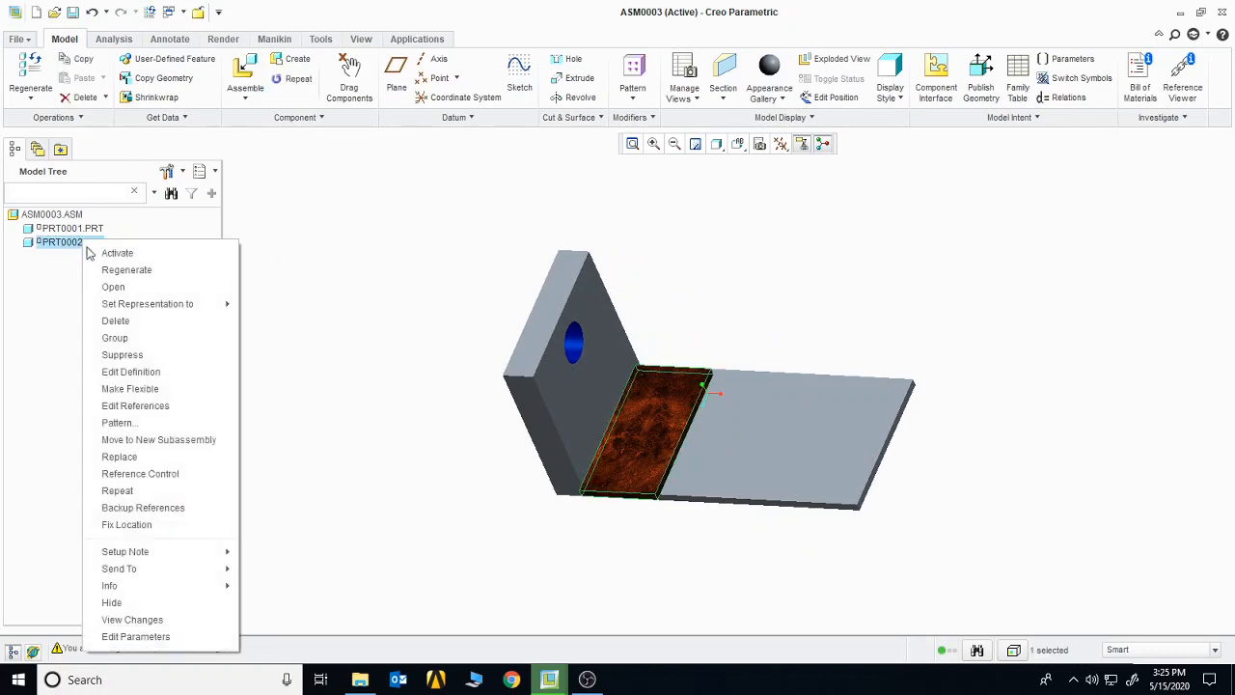
{"action": "left_click", "coordinate": [153, 374]}
{"action": "middle_click_drag", "start_coordinate": [653, 521], "coordinate": [627, 509]}
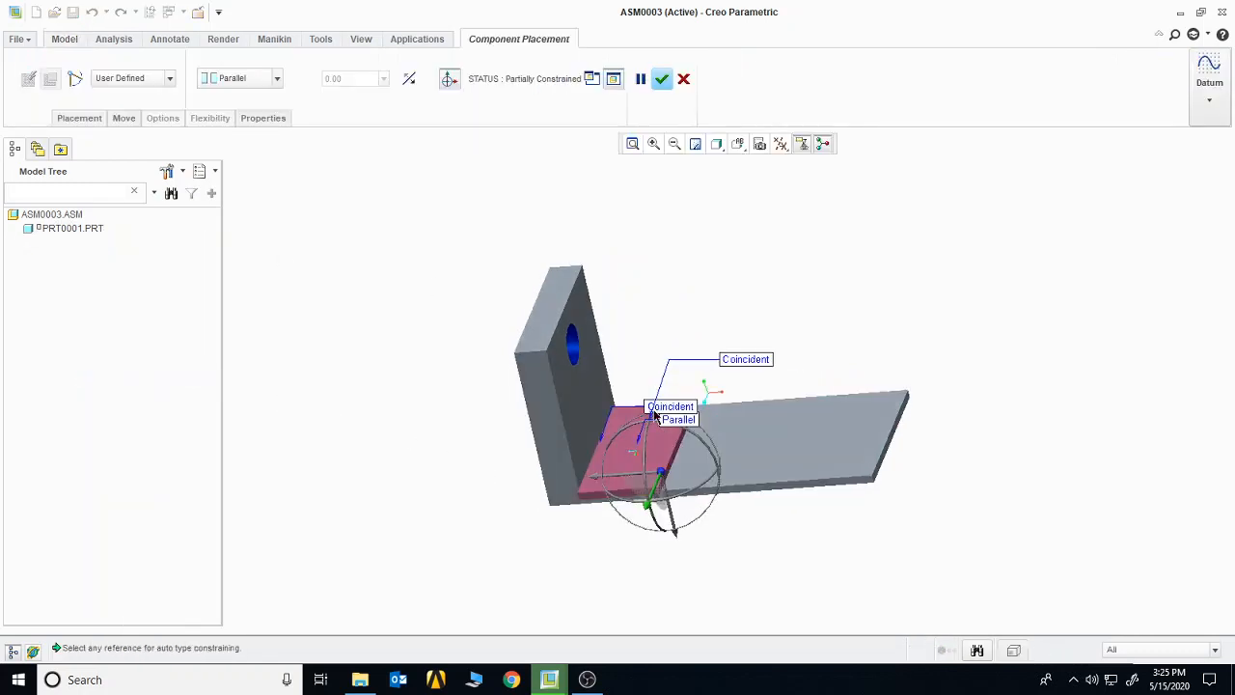
Add a Coincident constraint between the plate's short end face and the bracket's side face, and accept the placement.
{"action": "left_click", "coordinate": [598, 507]}
{"action": "left_click", "coordinate": [278, 79]}
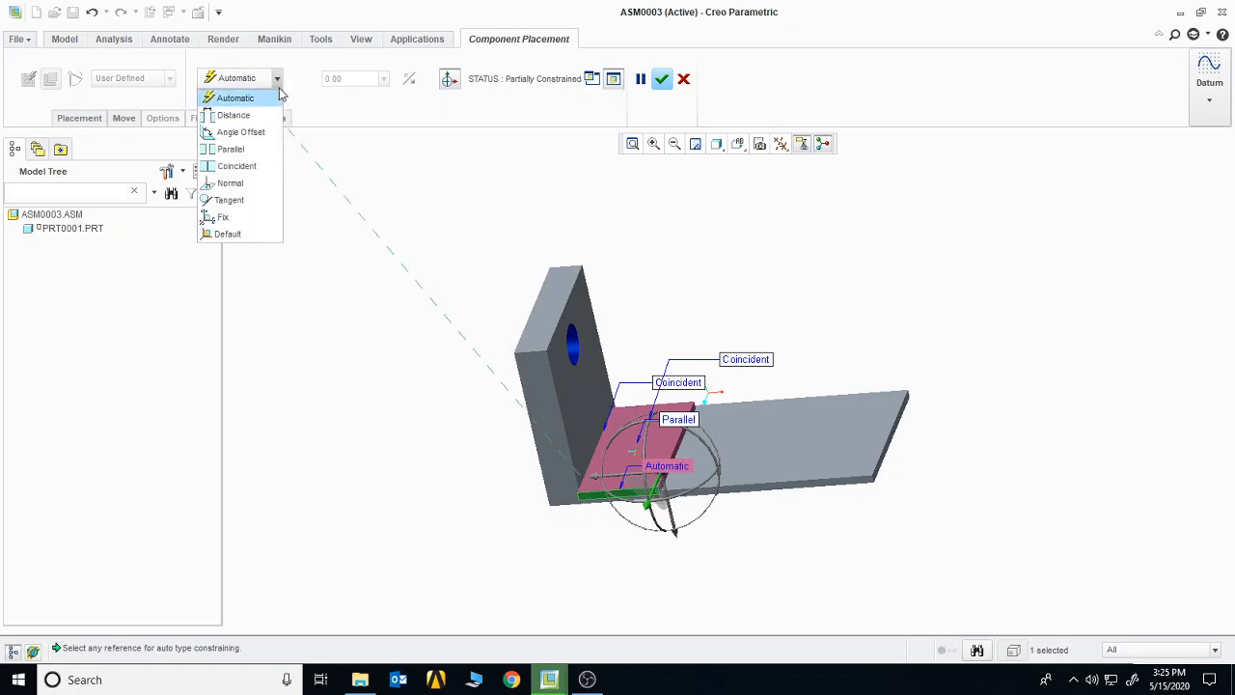
{"action": "left_click", "coordinate": [235, 162]}
{"action": "left_click", "coordinate": [569, 495]}
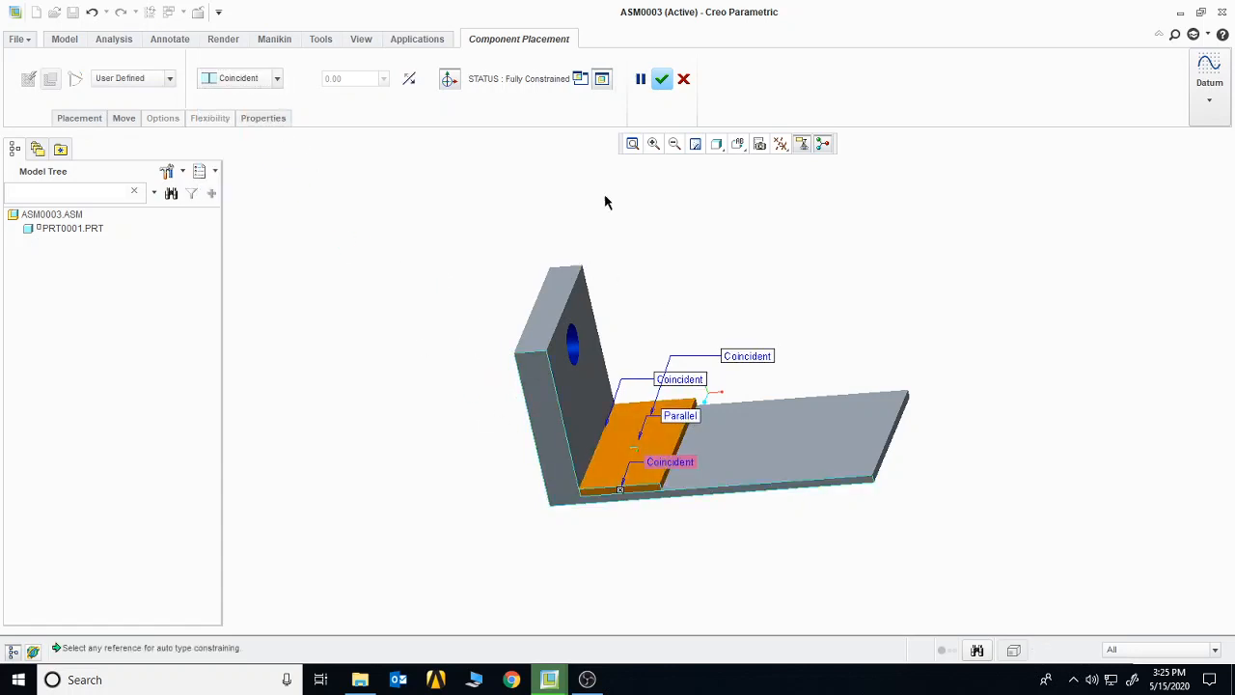
{"action": "left_click", "coordinate": [661, 79]}
Assemble prt0003.prt from the session and move the cylinder clear of the bracket, above the far end of its base.
{"action": "middle_click_drag", "start_coordinate": [778, 358], "coordinate": [732, 383]}
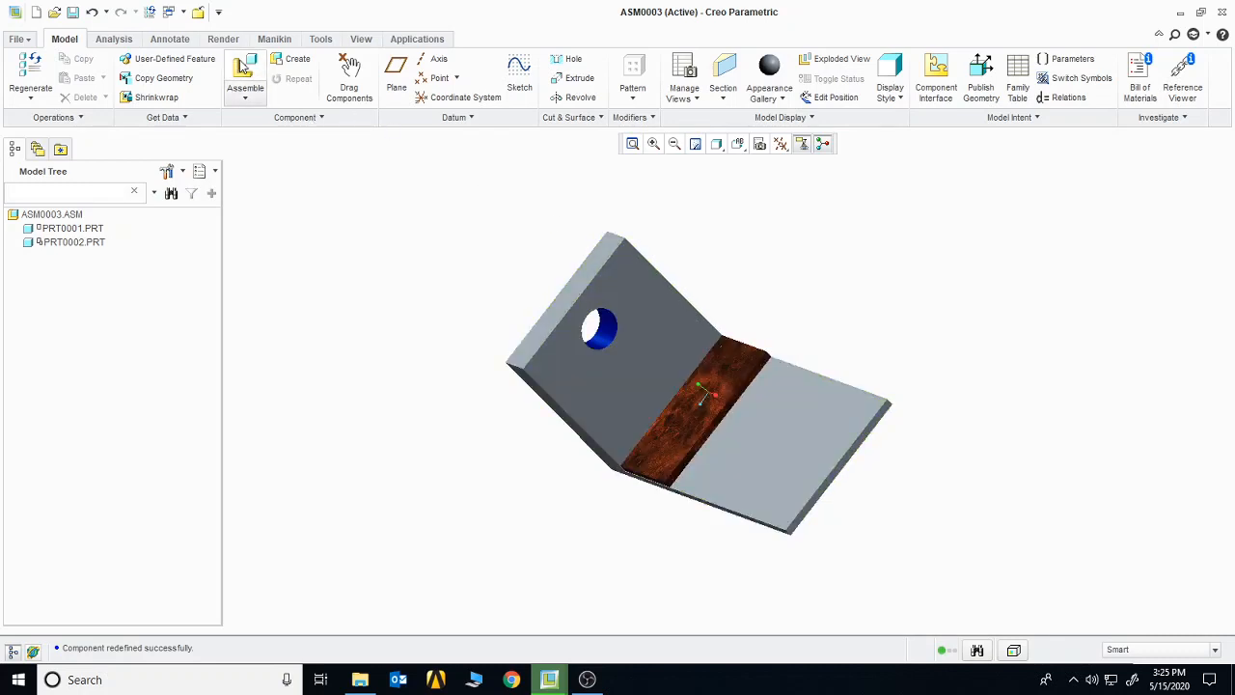
{"action": "left_click", "coordinate": [261, 89]}
{"action": "left_click", "coordinate": [378, 229]}
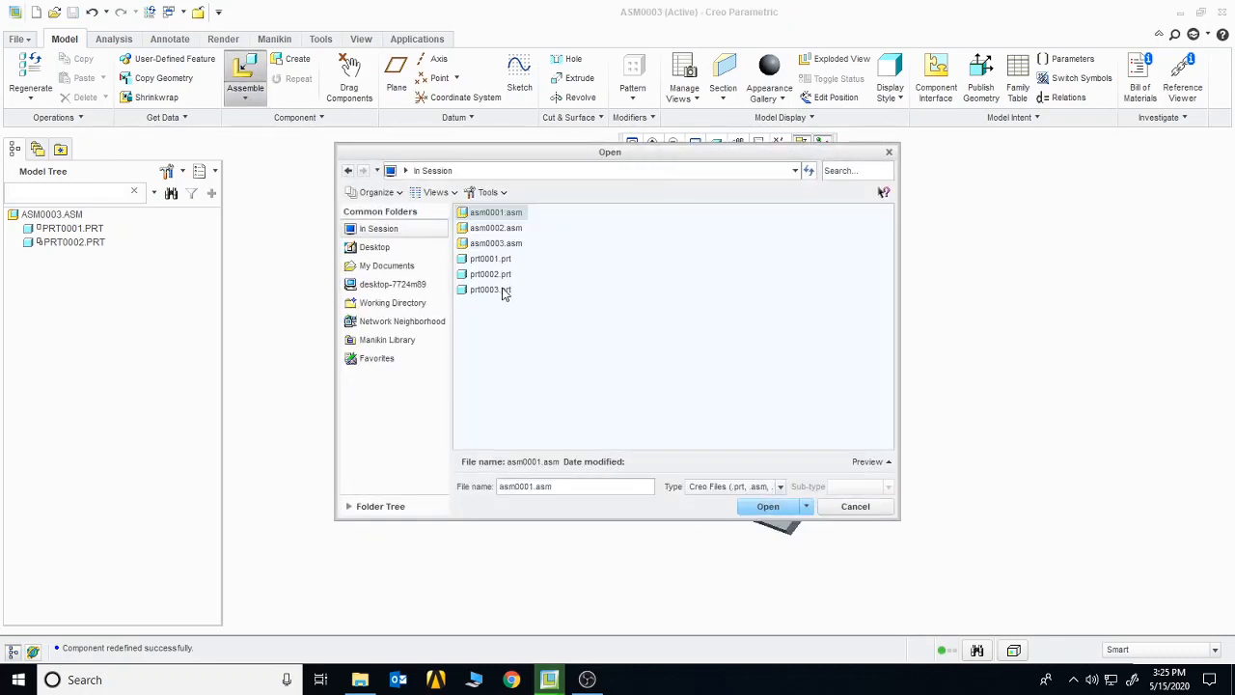
{"action": "left_click", "coordinate": [502, 290]}
{"action": "left_click", "coordinate": [772, 507]}
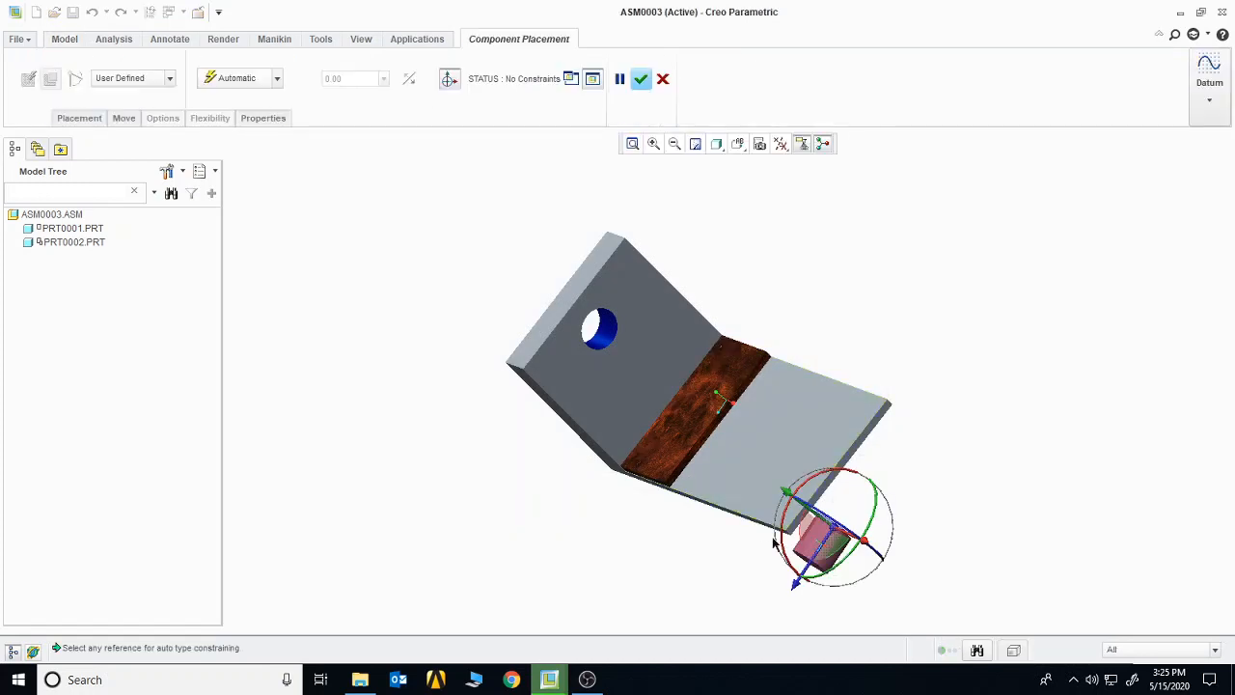
{"action": "left_click_drag", "start_coordinate": [825, 545], "coordinate": [980, 309]}
{"action": "left_click_drag", "start_coordinate": [941, 272], "coordinate": [869, 230]}
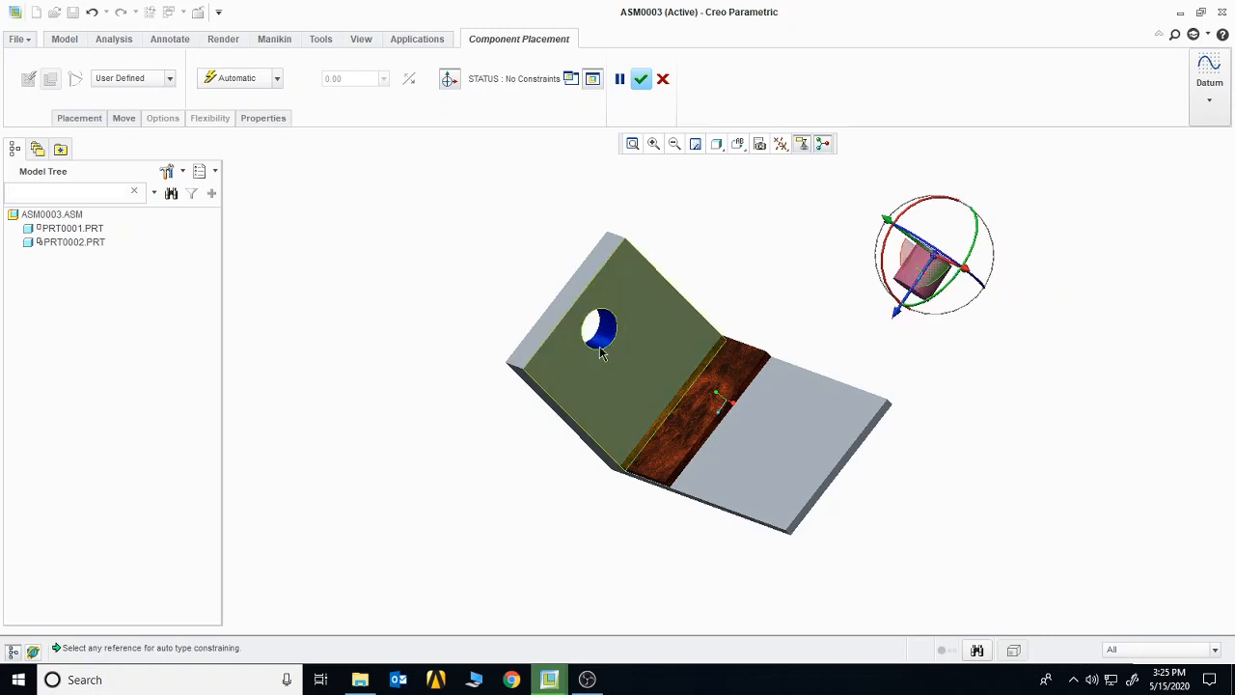
Turn on the display of axes and hide the 3D dragger on the cylinder.
{"action": "left_click", "coordinate": [780, 144]}
{"action": "left_click", "coordinate": [797, 193]}
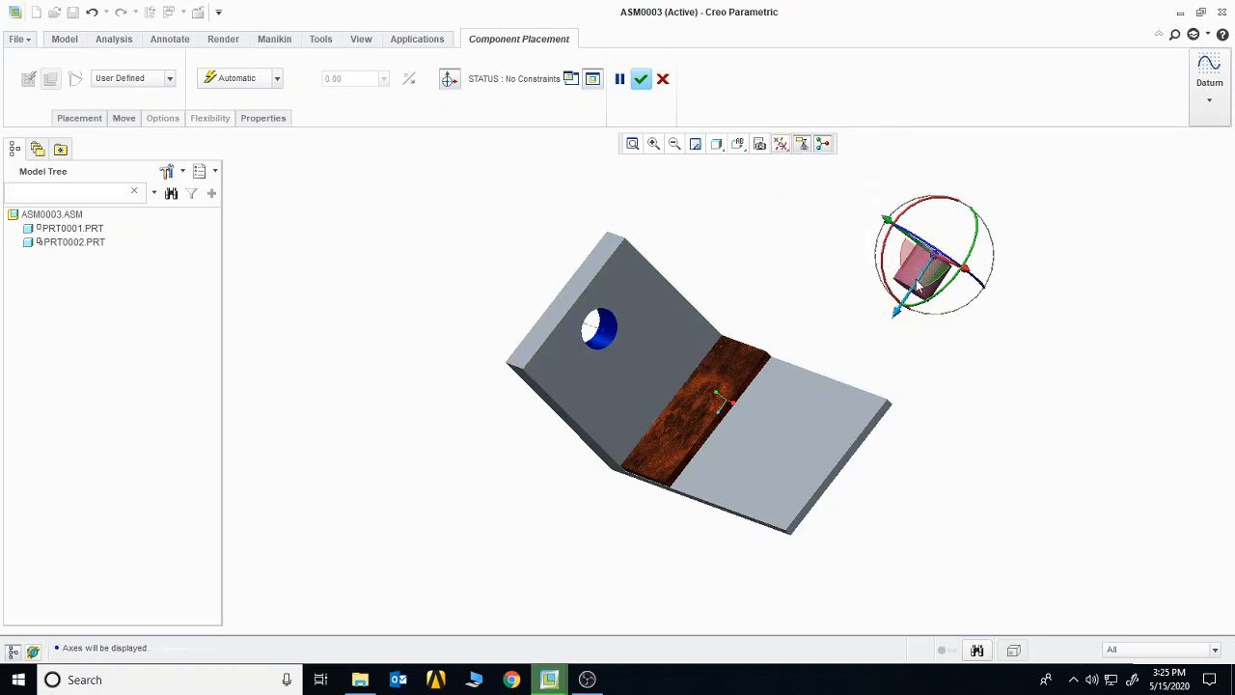
{"action": "left_click", "coordinate": [451, 81]}
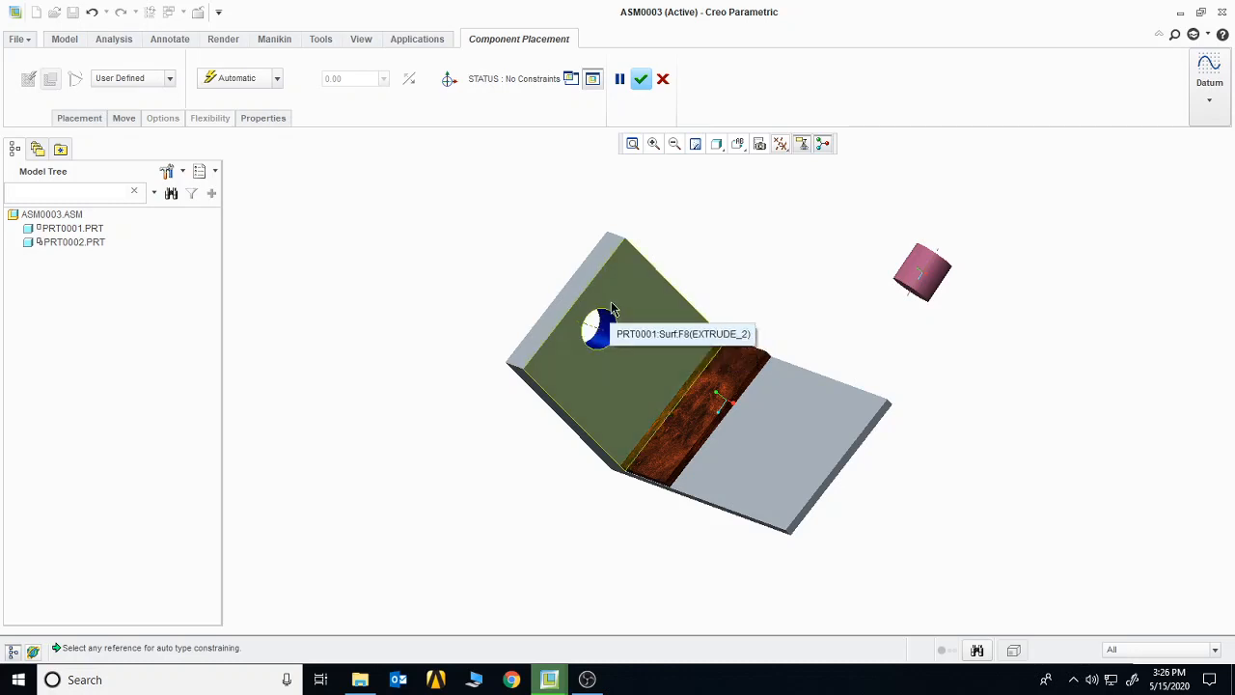
Add a Centered constraint between the cylinder's curved surface and the inner surface of the hole in the bracket's upright.
{"action": "left_click", "coordinate": [907, 273]}
{"action": "left_click", "coordinate": [270, 78]}
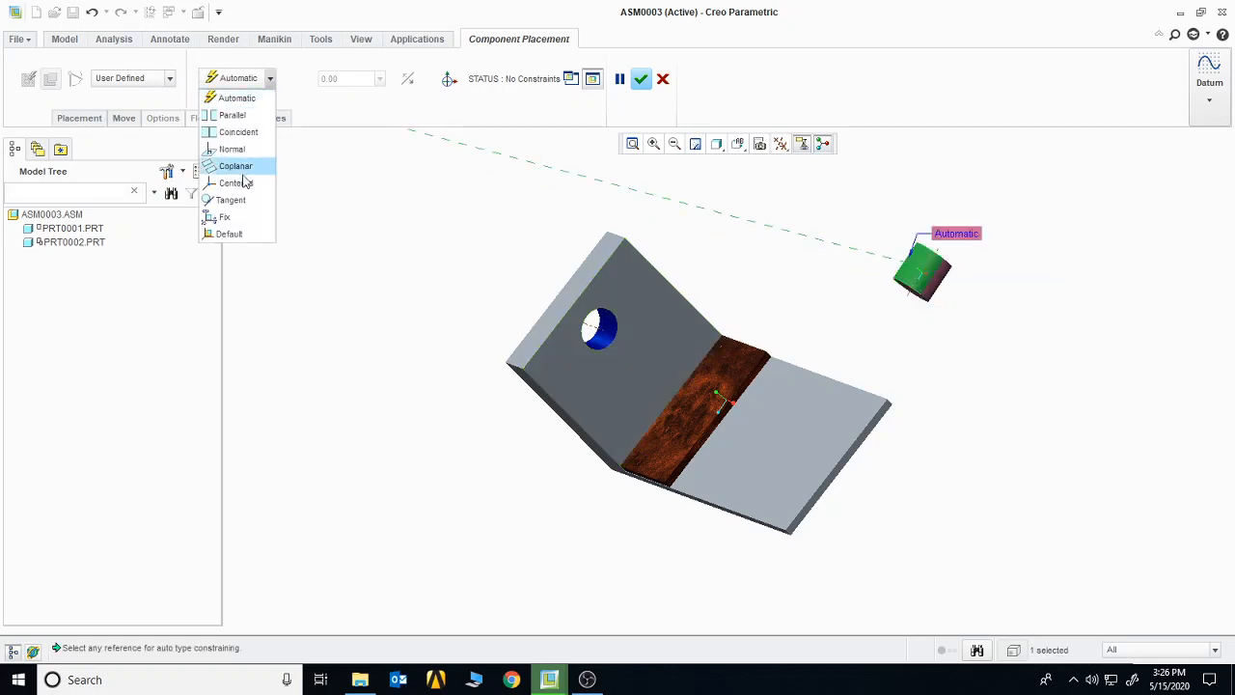
{"action": "left_click", "coordinate": [246, 187]}
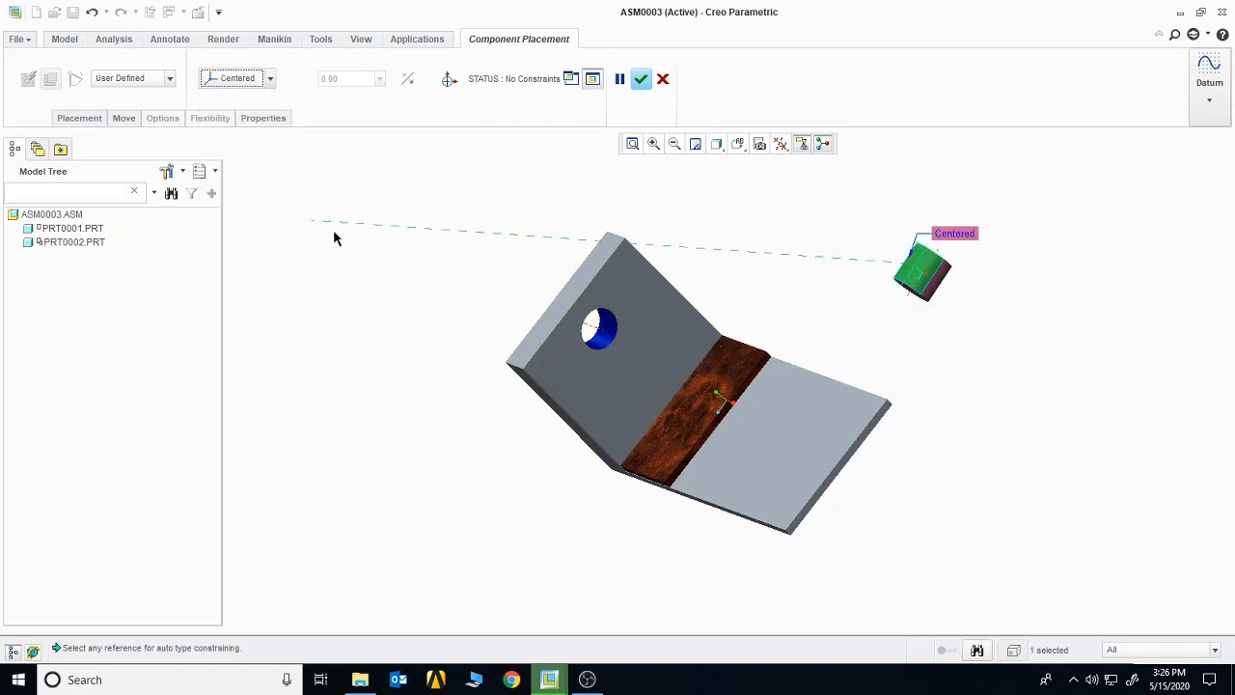
{"action": "left_click", "coordinate": [608, 342]}
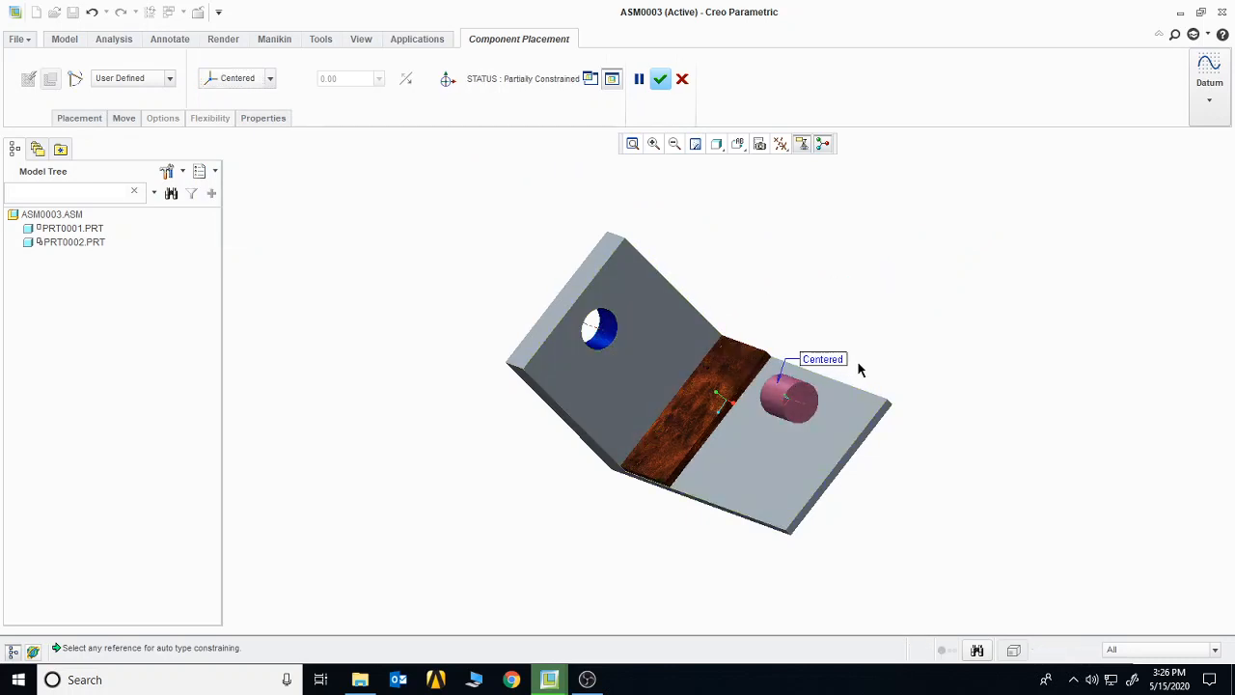
Add a Coincident constraint between the cylinder's flat end face and the outer face of the bracket's upright, and accept the placement.
{"action": "middle_click_drag", "start_coordinate": [859, 370], "coordinate": [998, 375]}
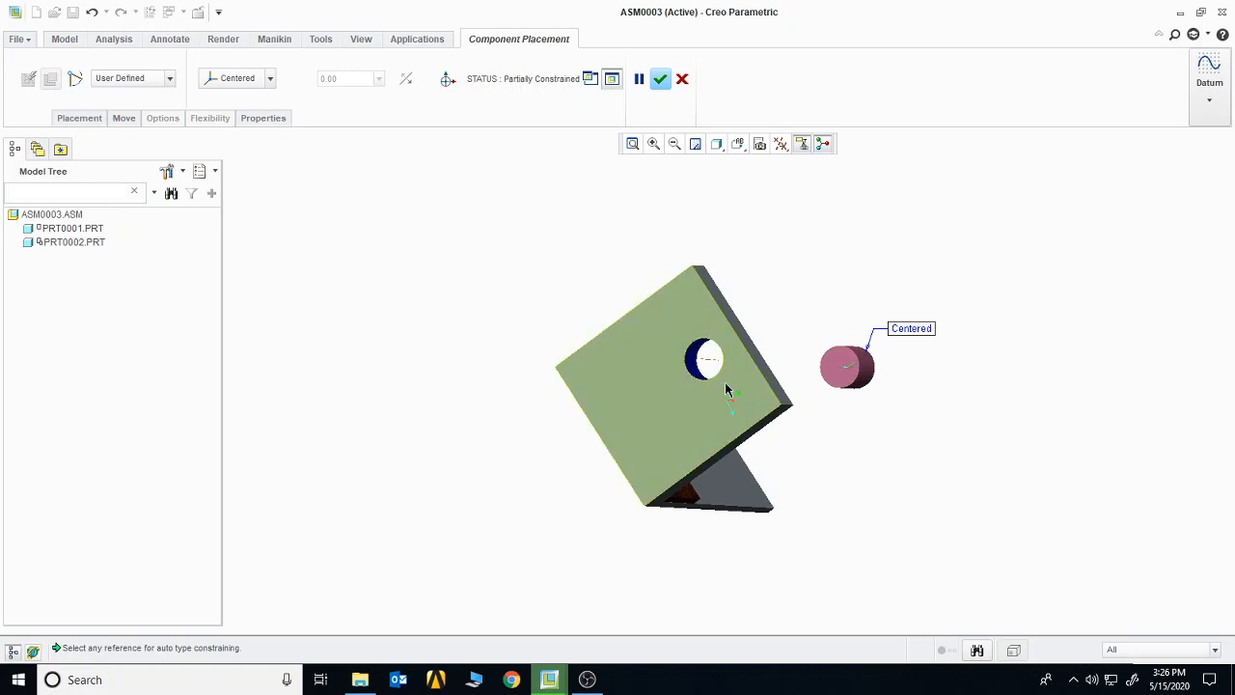
{"action": "left_click", "coordinate": [834, 360]}
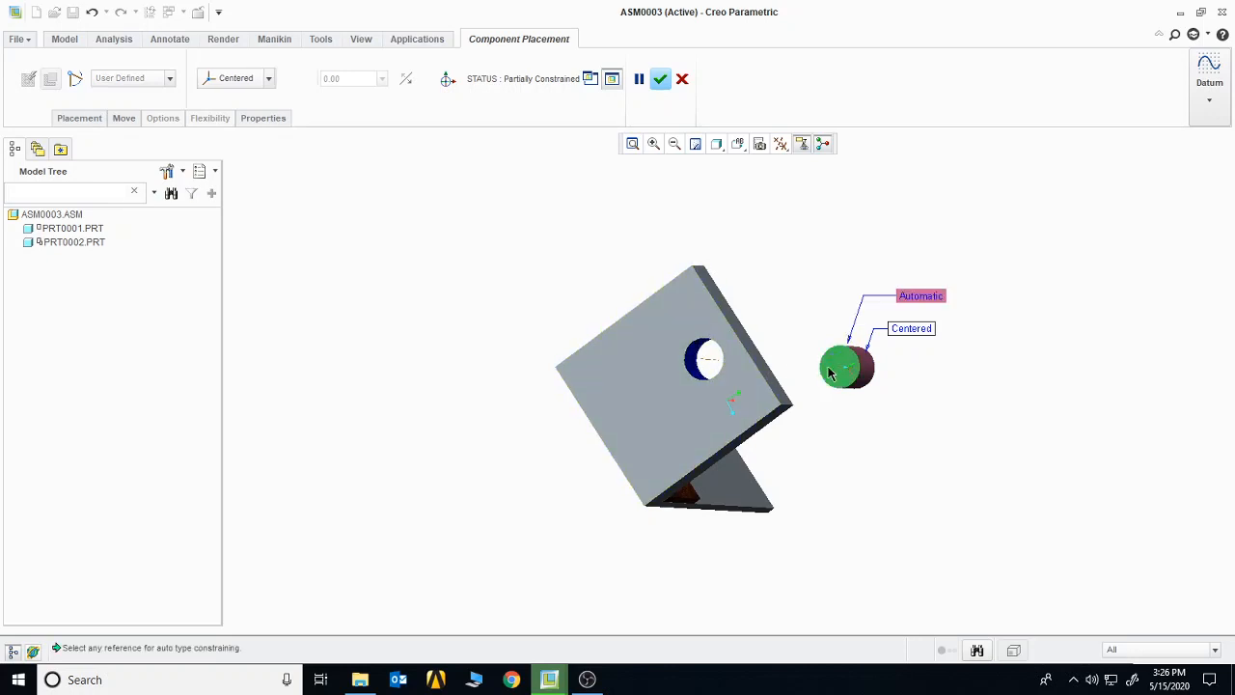
{"action": "left_click", "coordinate": [277, 79]}
{"action": "left_click", "coordinate": [274, 157]}
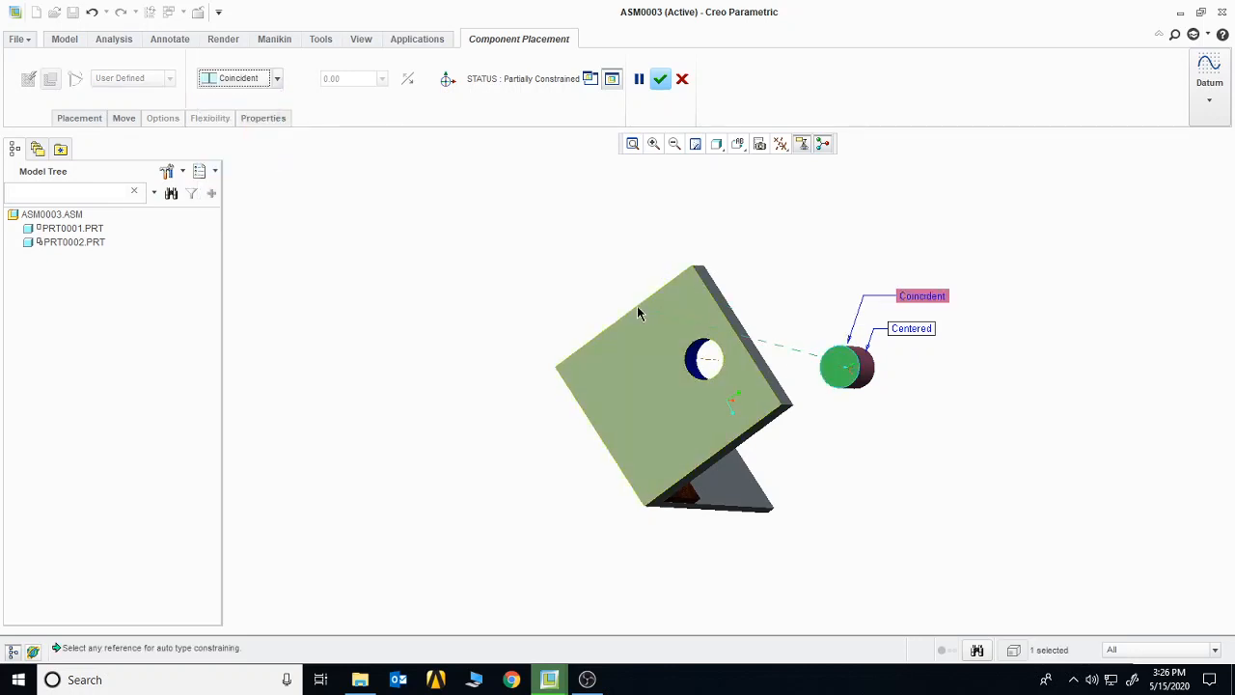
{"action": "middle_click_drag", "start_coordinate": [951, 377], "coordinate": [814, 306]}
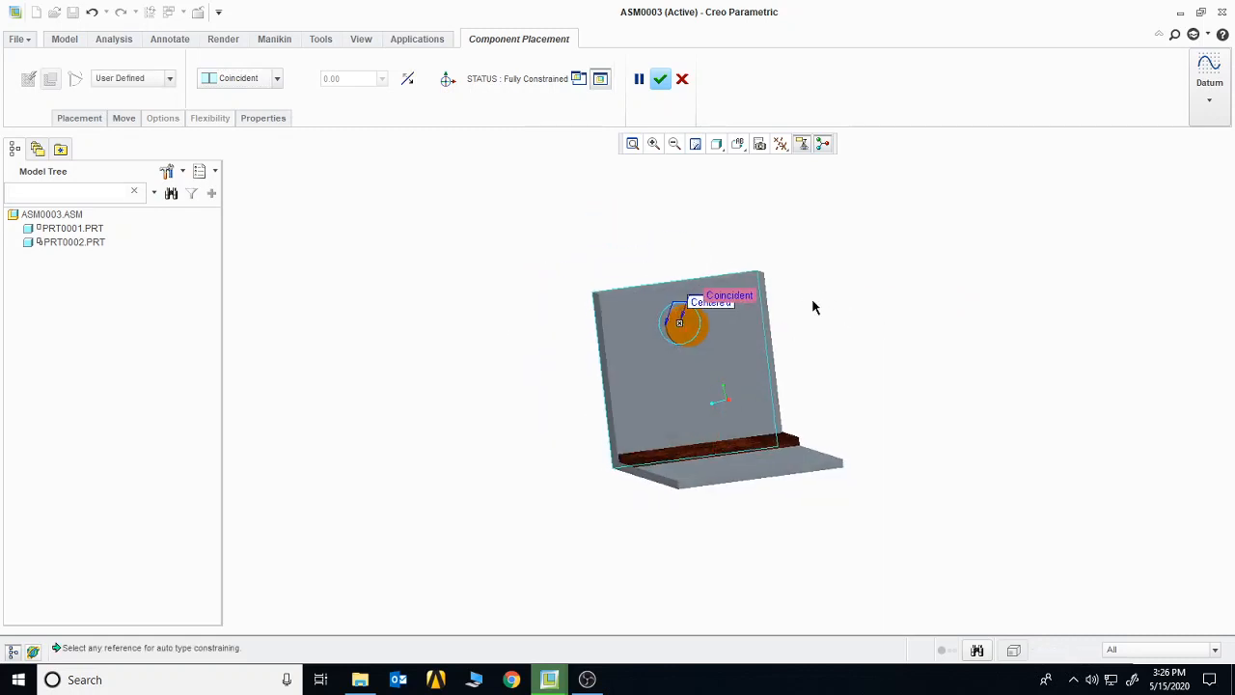
{"action": "left_click", "coordinate": [659, 80]}
Assemble another copy of prt0002.prt from the session.
{"action": "middle_click_drag", "start_coordinate": [838, 278], "coordinate": [835, 306]}
{"action": "middle_click_drag", "start_coordinate": [945, 312], "coordinate": [921, 412]}
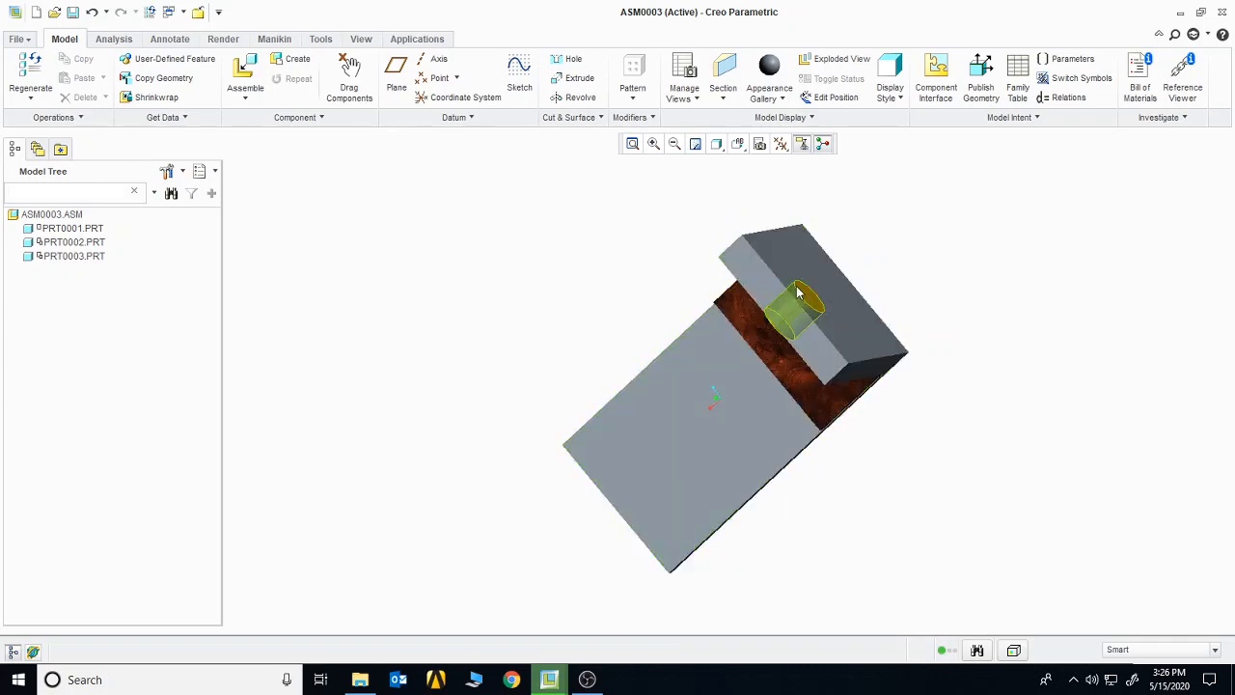
{"action": "middle_click_drag", "start_coordinate": [804, 299], "coordinate": [729, 277]}
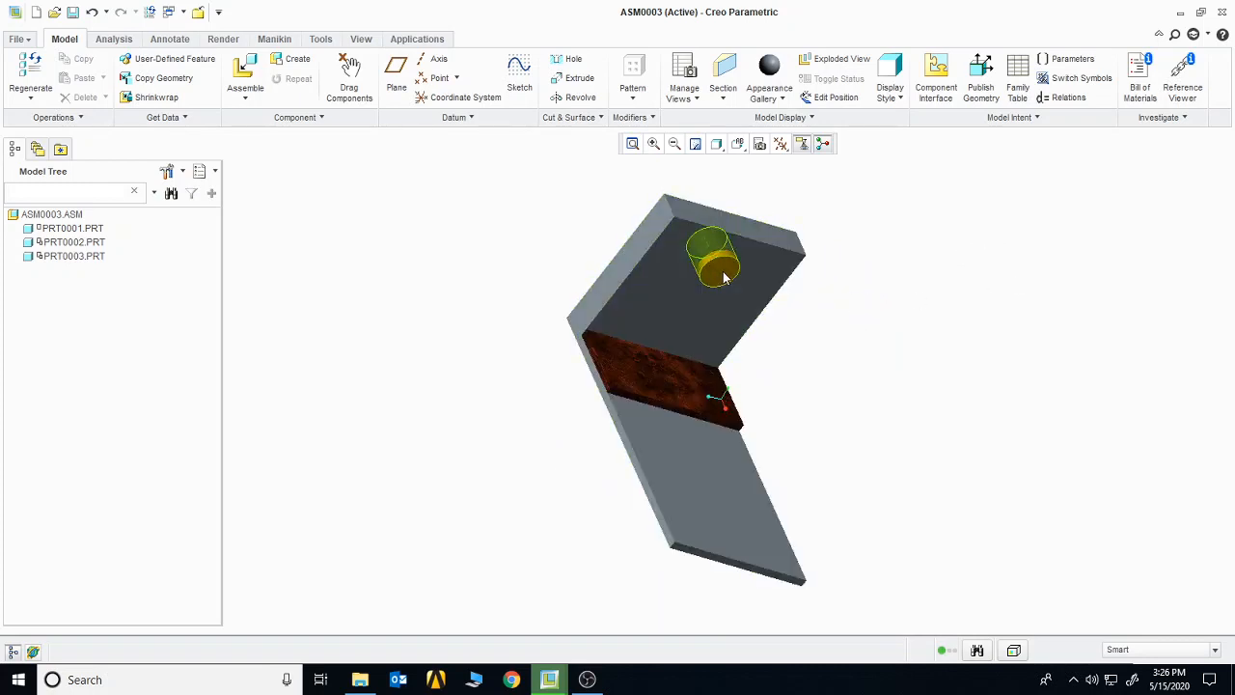
{"action": "middle_click_drag", "start_coordinate": [666, 262], "coordinate": [907, 266]}
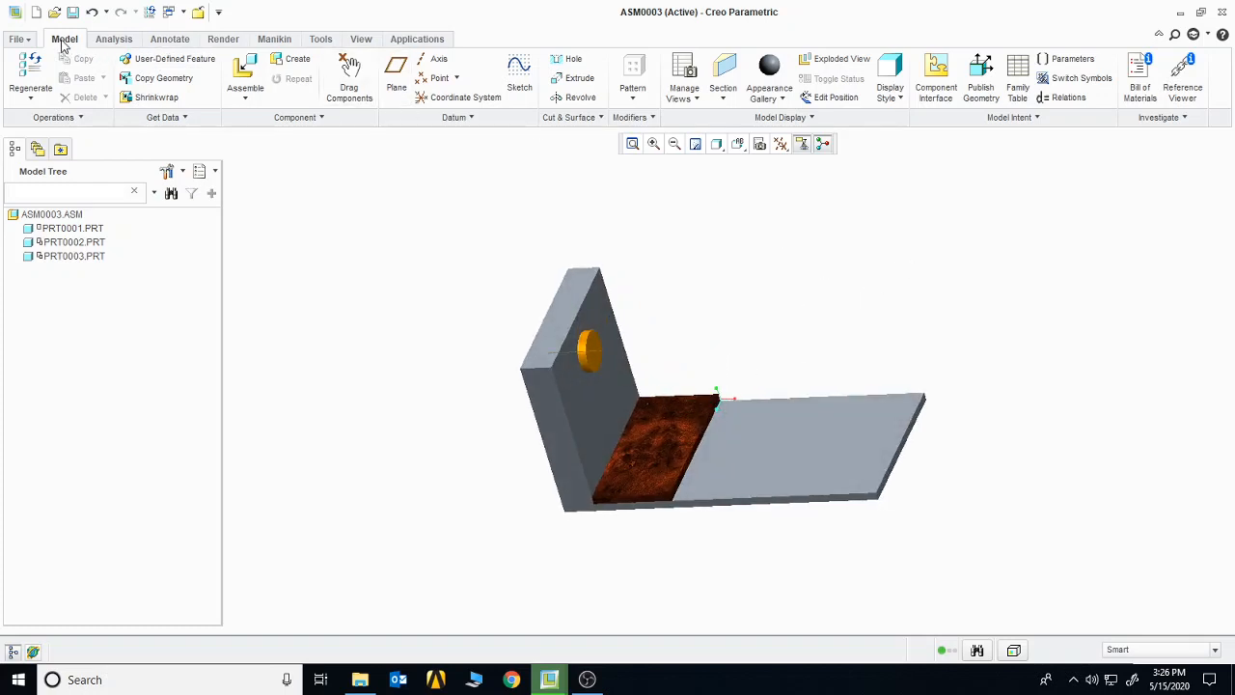
{"action": "left_click", "coordinate": [242, 76]}
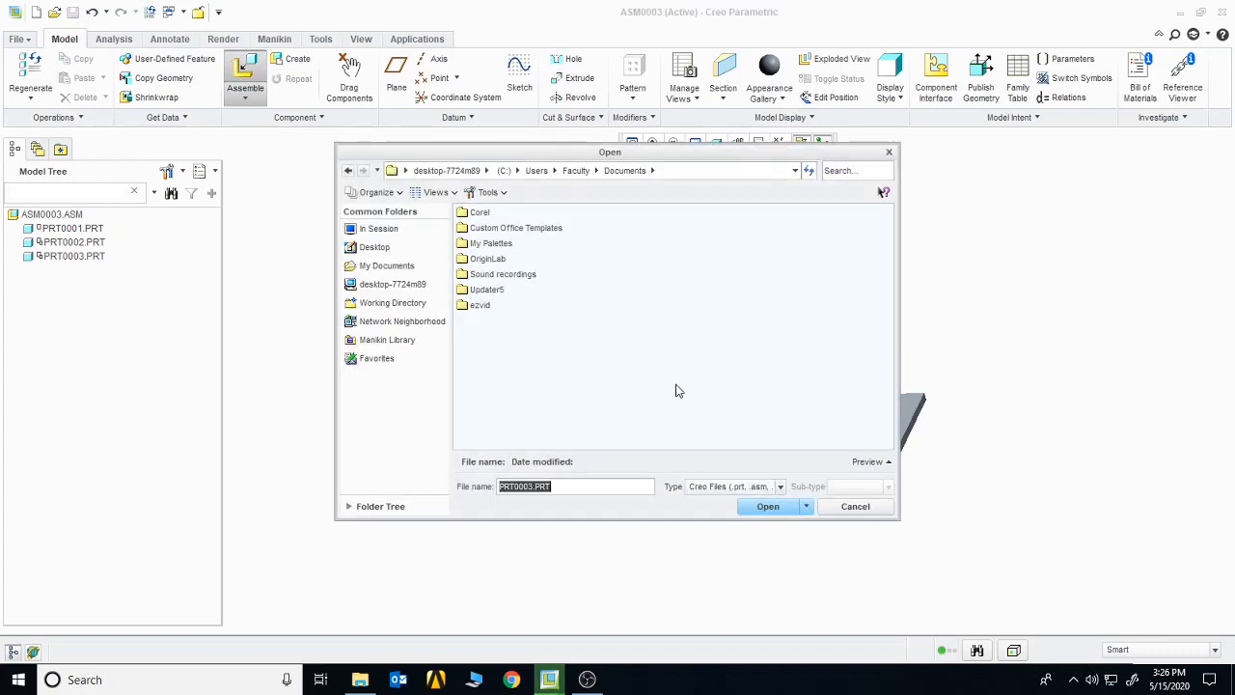
{"action": "left_click", "coordinate": [379, 228]}
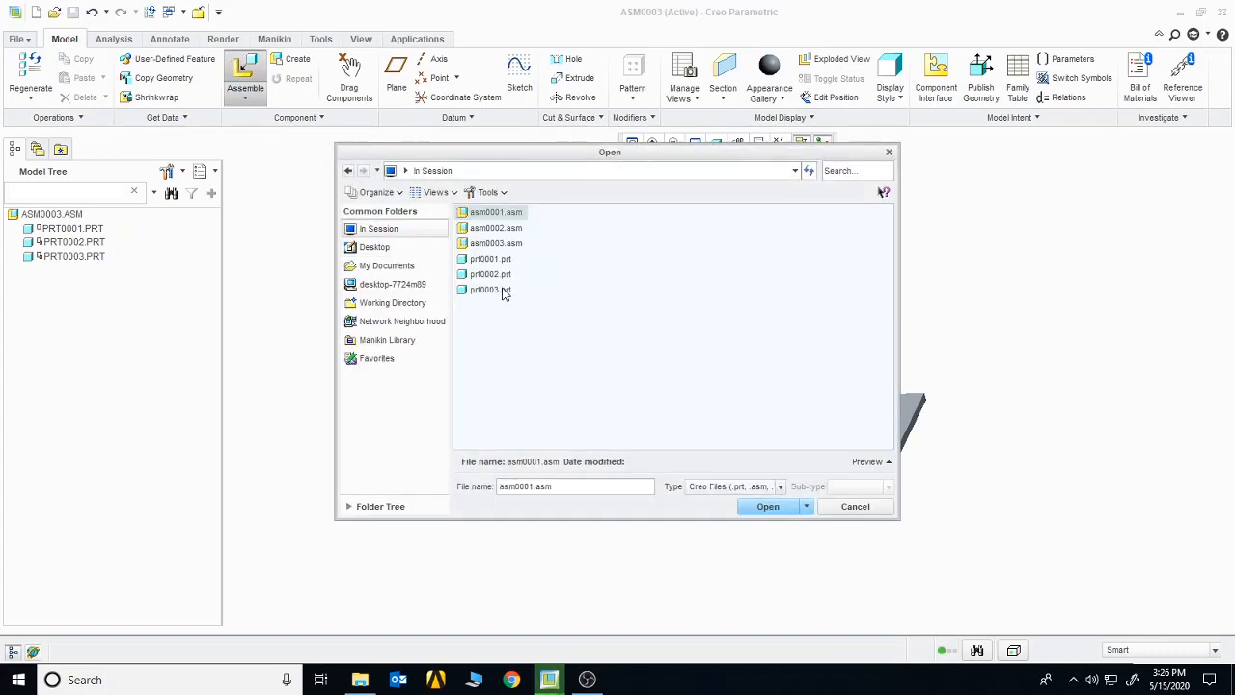
{"action": "left_click", "coordinate": [490, 290]}
{"action": "left_click", "coordinate": [767, 505]}
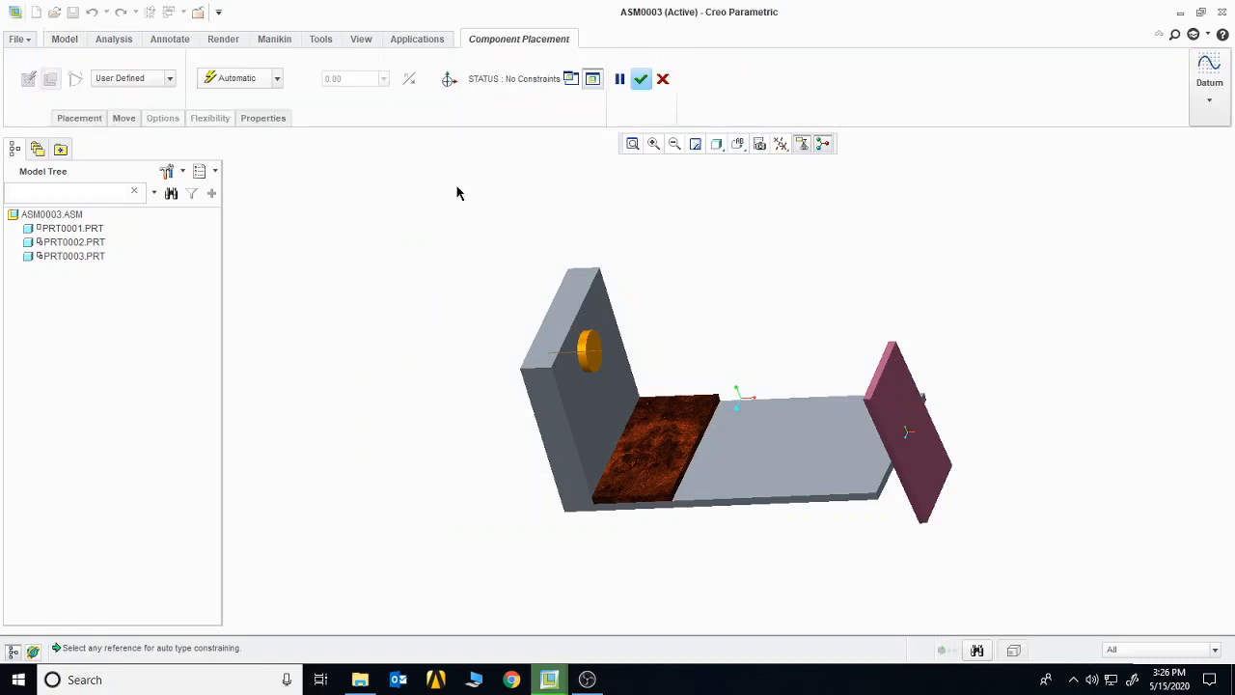
Check the available constraint types and accept the second plate's placement without adding any constraints.
{"action": "left_click", "coordinate": [276, 80]}
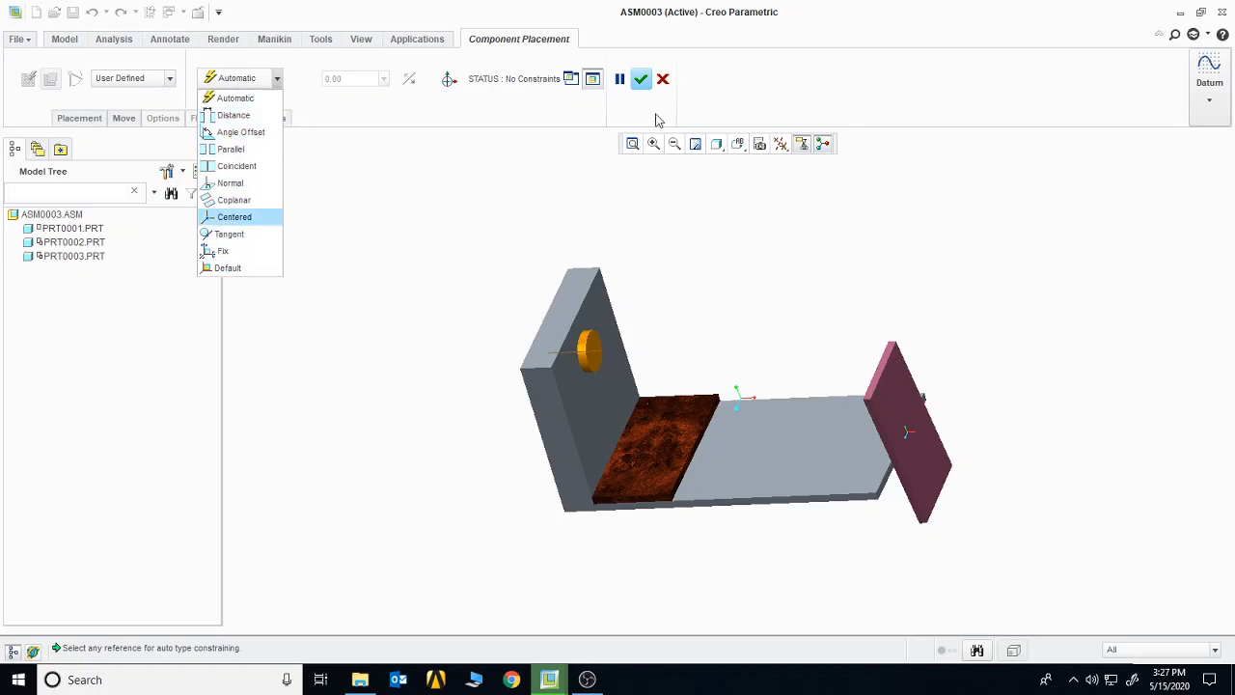
{"action": "key", "text": "Escape"}
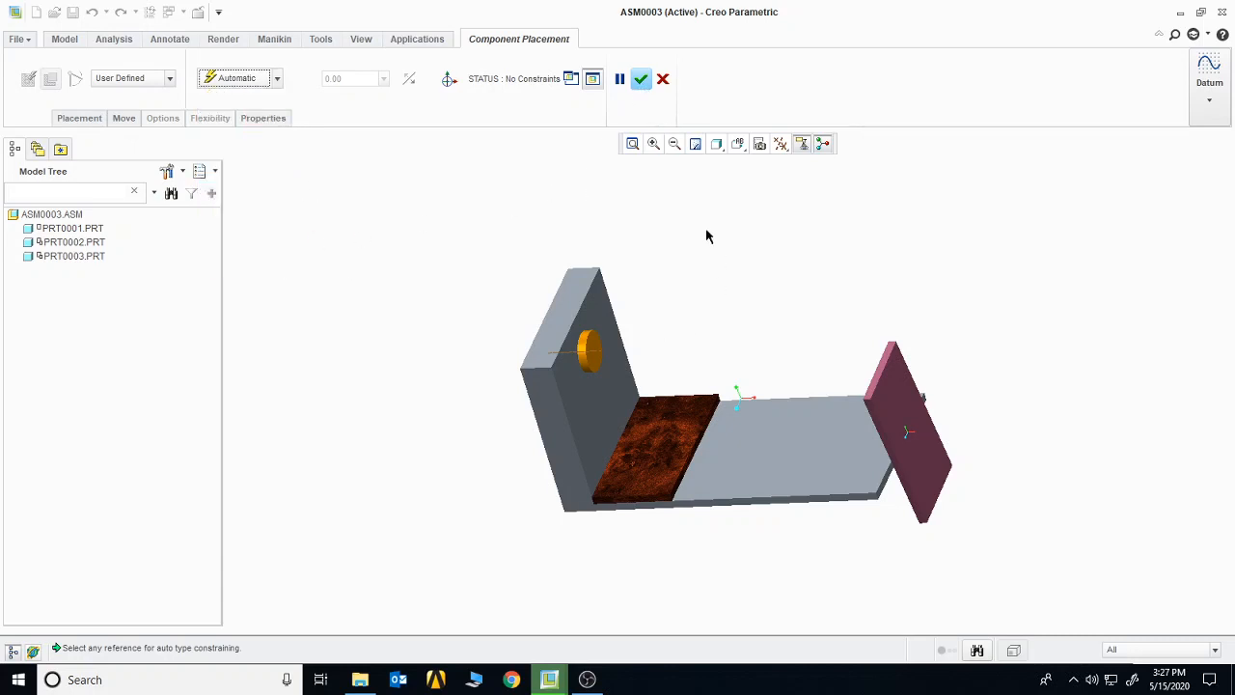
{"action": "left_click", "coordinate": [641, 79]}
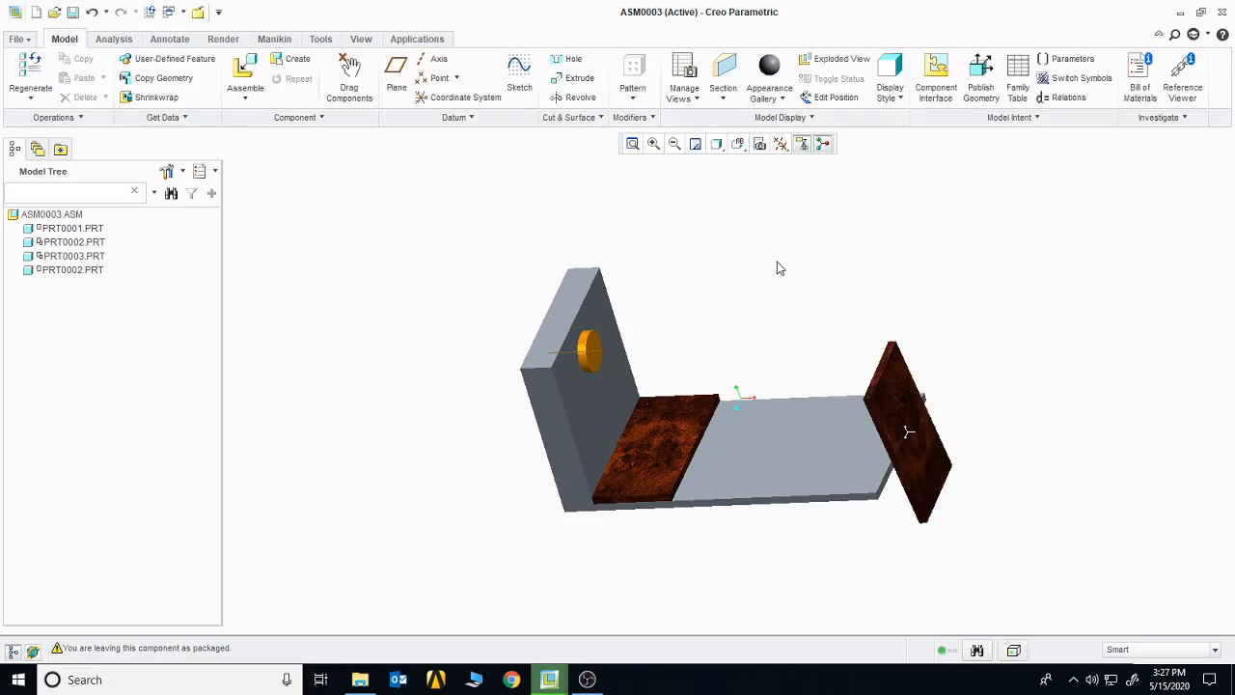
{"action": "middle_click_drag", "start_coordinate": [777, 268], "coordinate": [828, 268]}
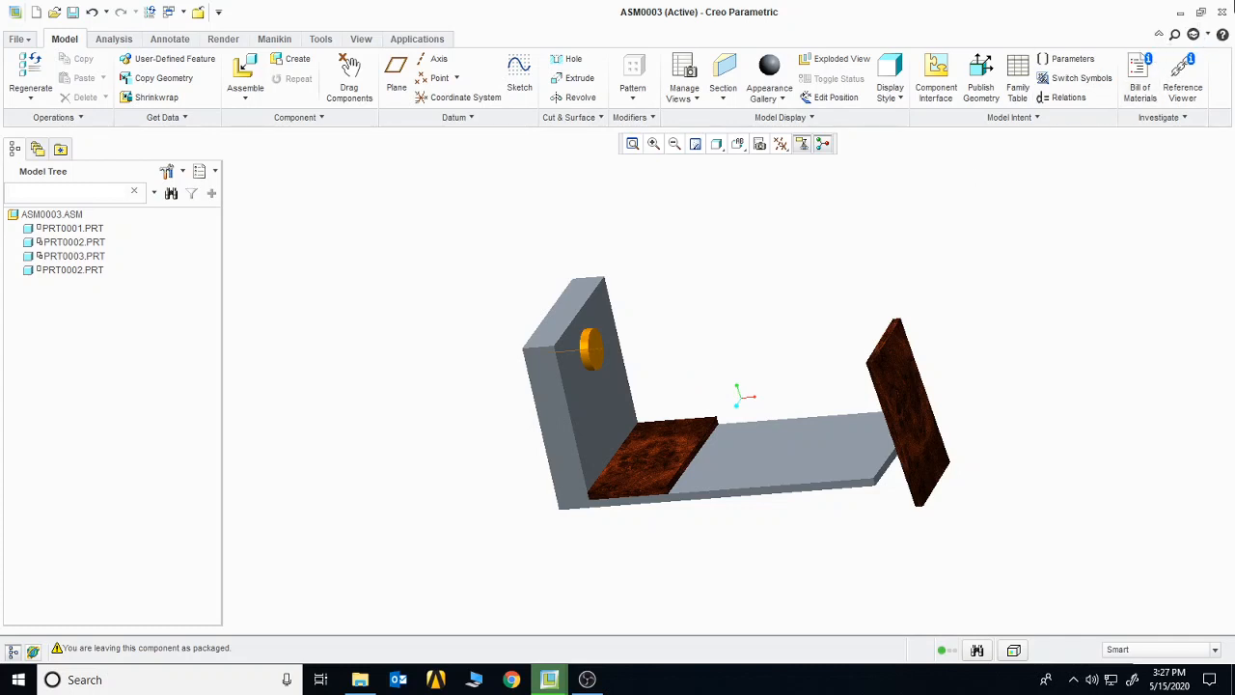
Close the ASM0003 assembly window and the PRT0002 part window.
{"action": "left_click", "coordinate": [1223, 12]}
{"action": "left_click", "coordinate": [1222, 13]}
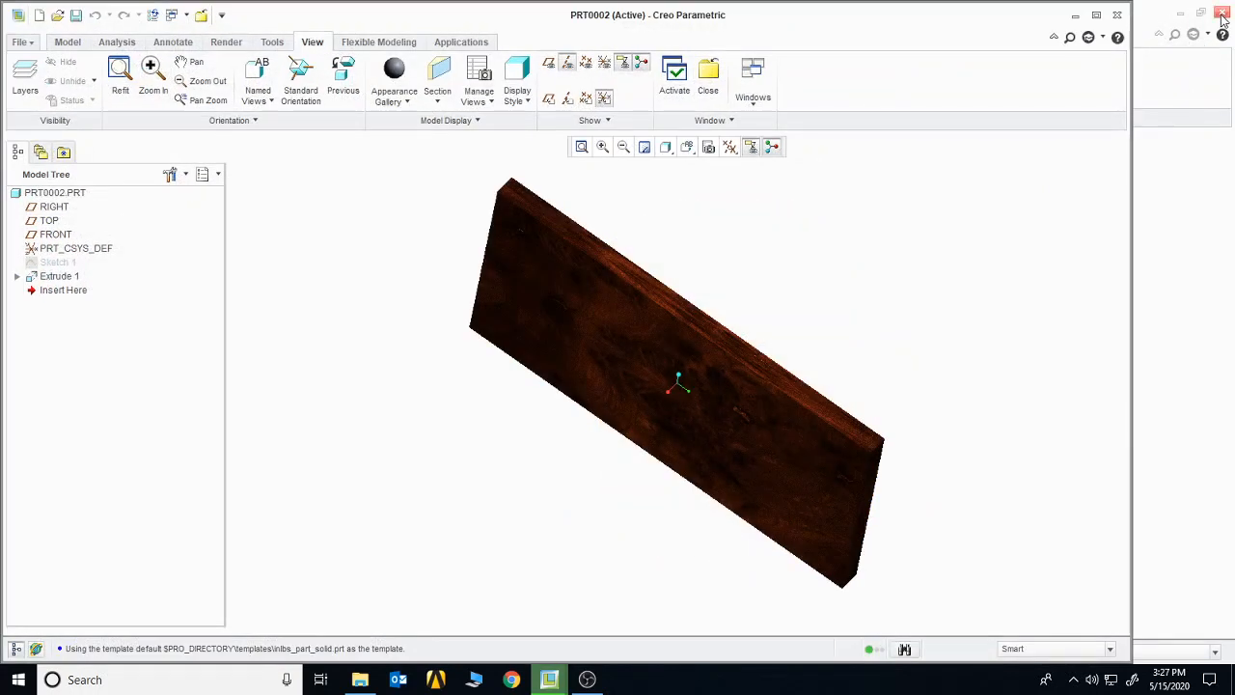
{"action": "left_click", "coordinate": [1115, 18]}
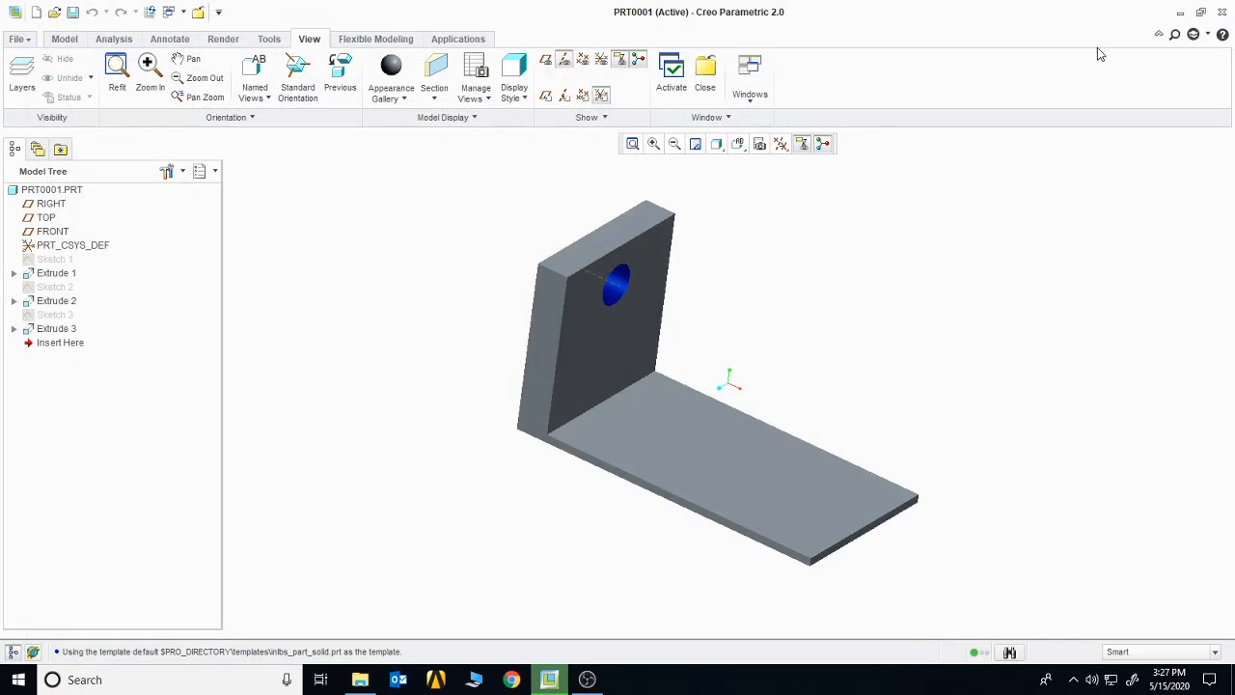
Minimize Creo and OBS, and view the part files in the desktop's "New folder" in a maximized File Explorer window.
{"action": "left_click", "coordinate": [1183, 14]}
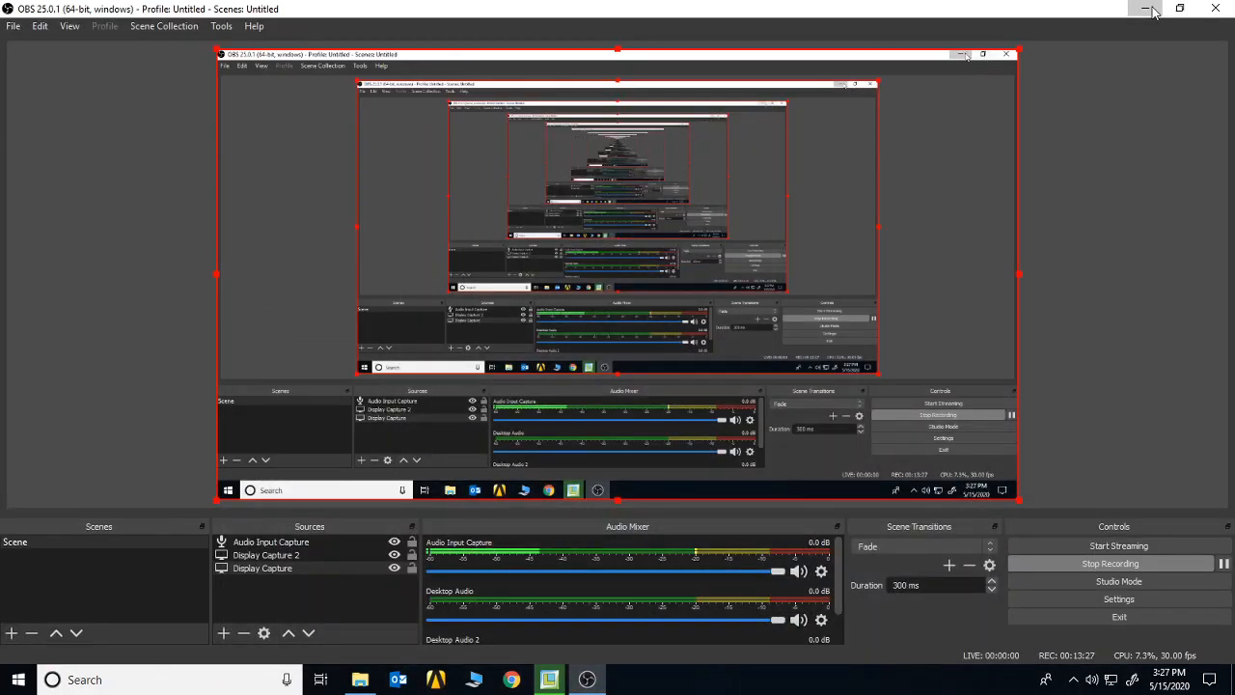
{"action": "left_click", "coordinate": [1161, 9]}
{"action": "double_click", "coordinate": [557, 266]}
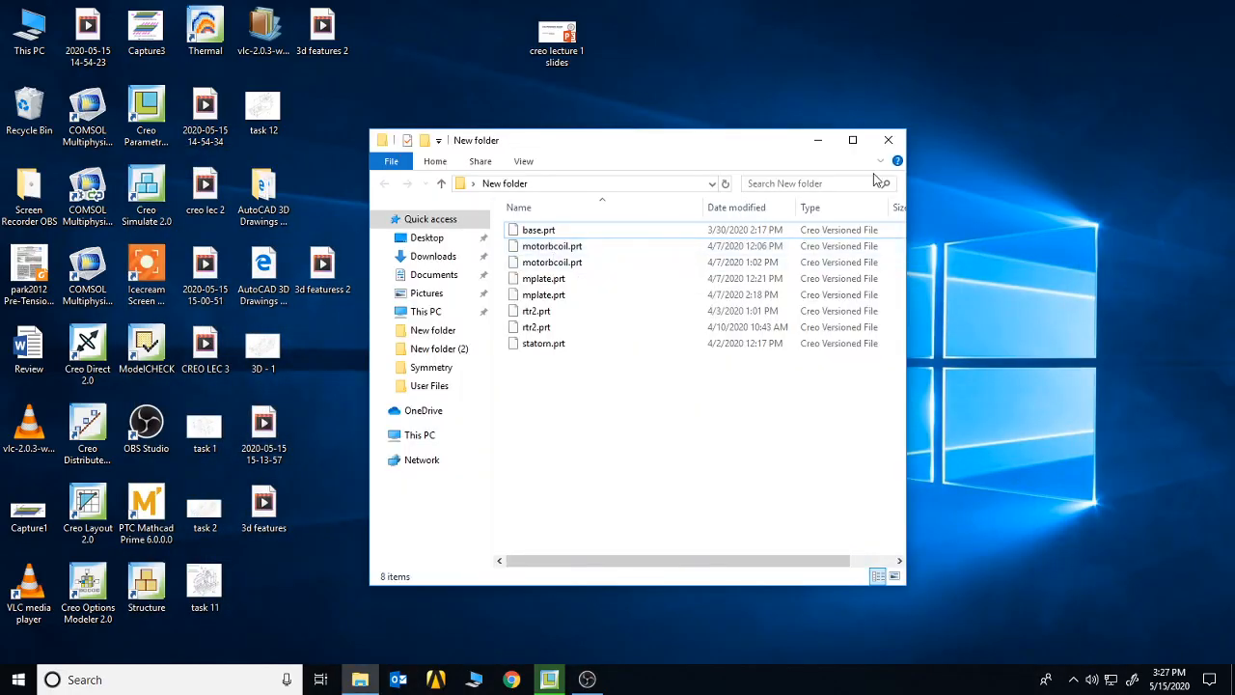
{"action": "left_click", "coordinate": [853, 142]}
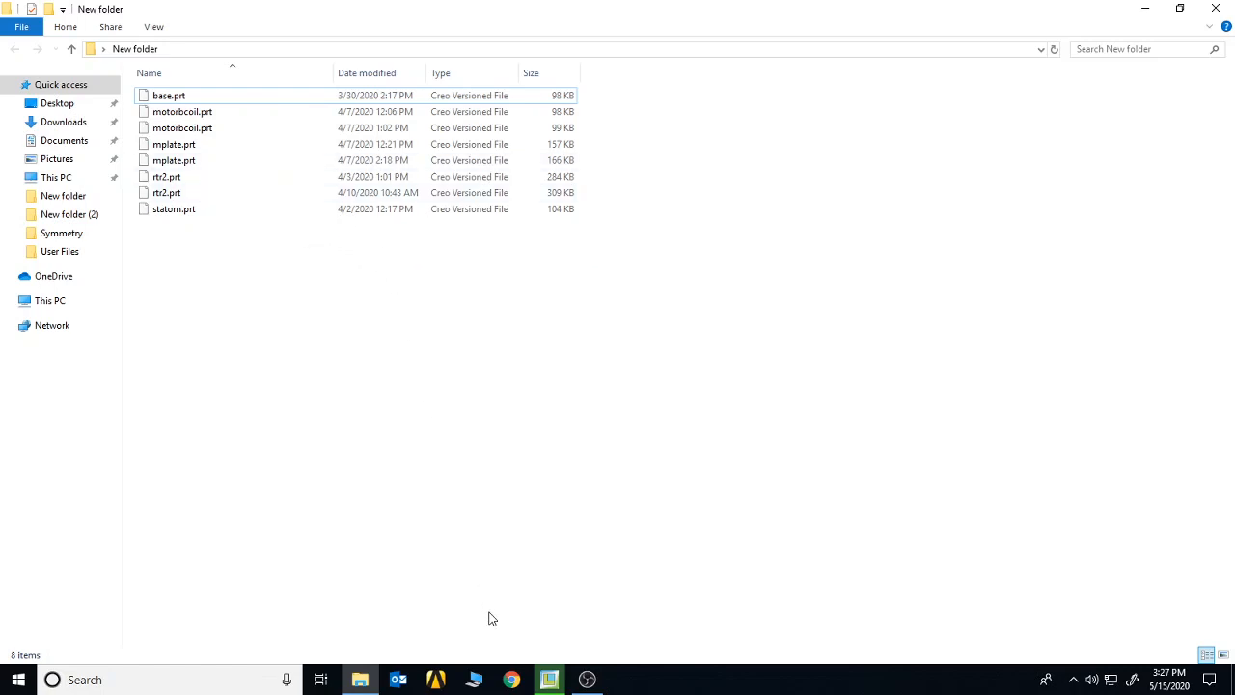
Switch back to Creo and open base.prt from the desktop's "New folder".
{"action": "left_click", "coordinate": [549, 680]}
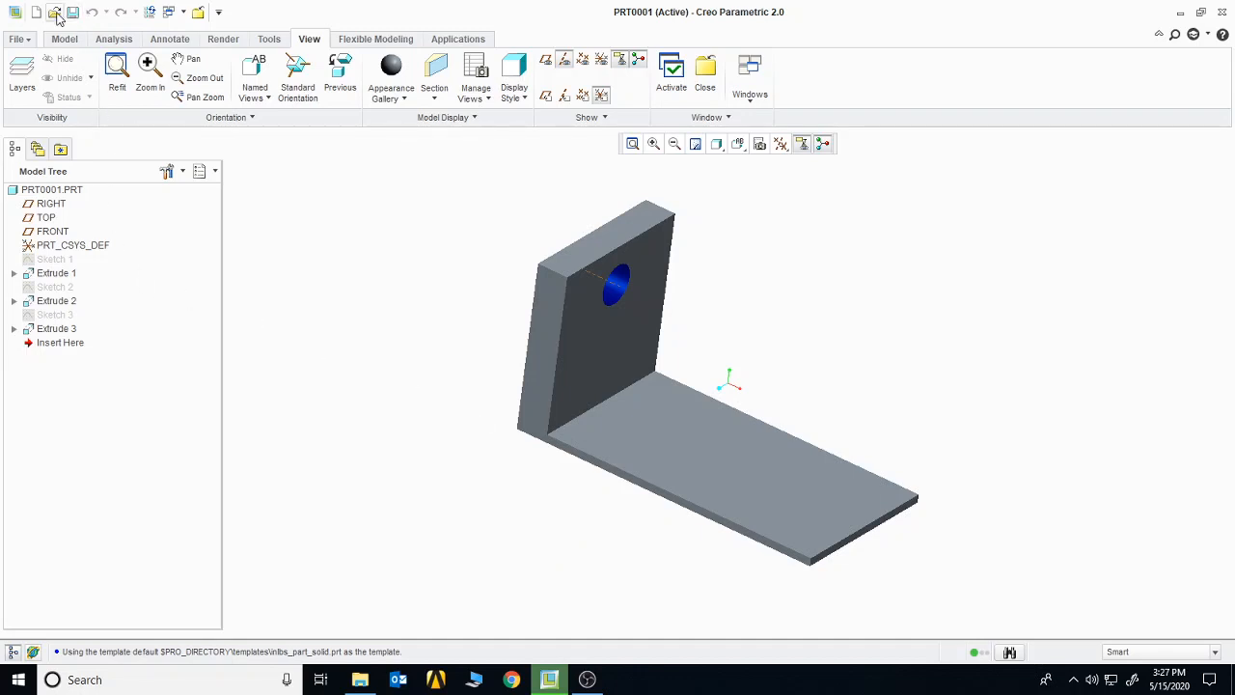
{"action": "left_click", "coordinate": [55, 12]}
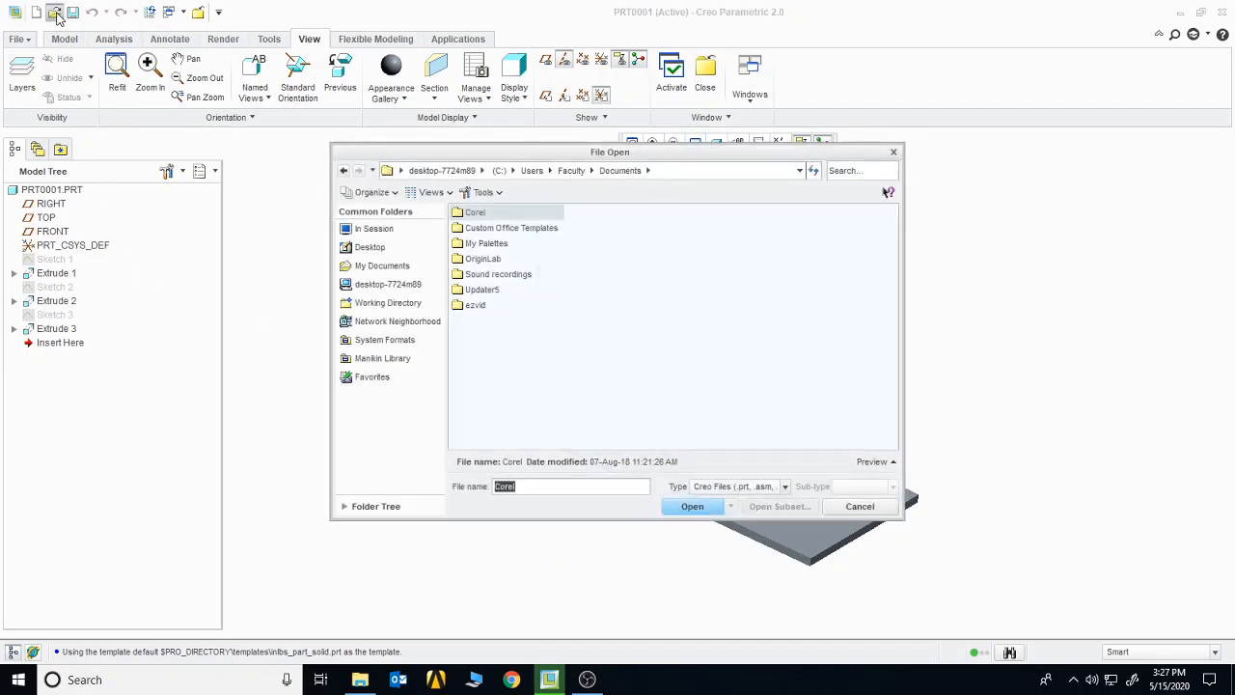
{"action": "left_click", "coordinate": [375, 248]}
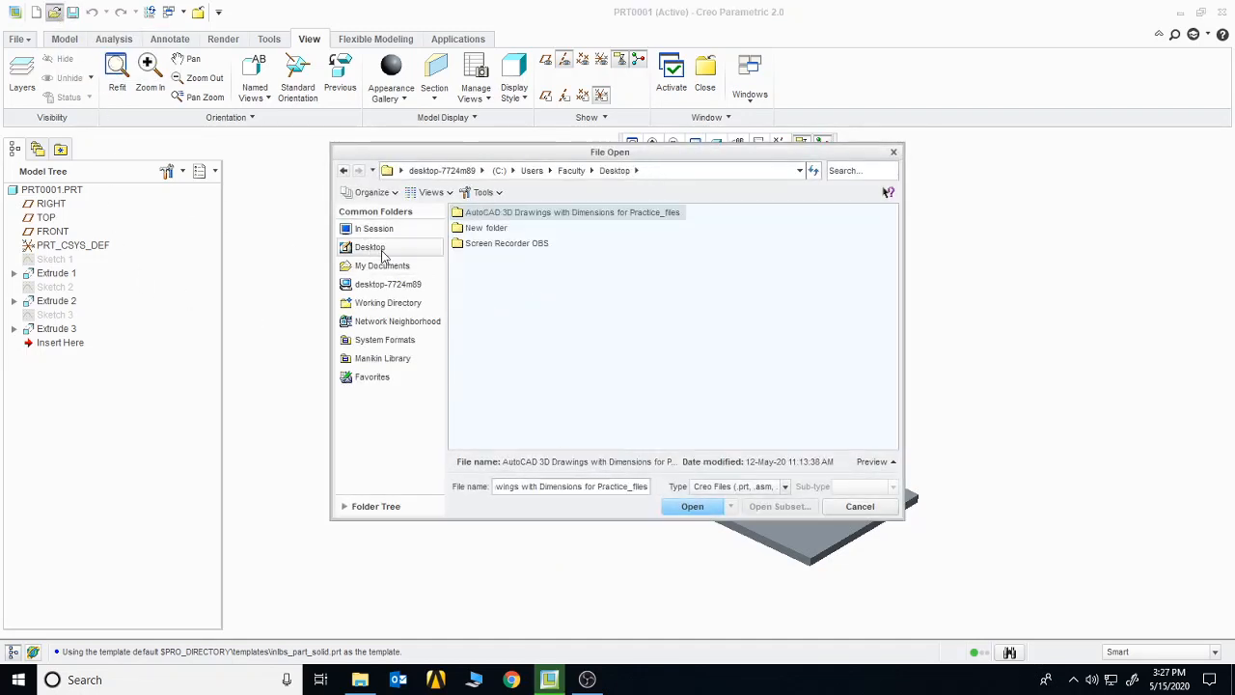
{"action": "left_click", "coordinate": [490, 230]}
{"action": "double_click", "coordinate": [508, 231]}
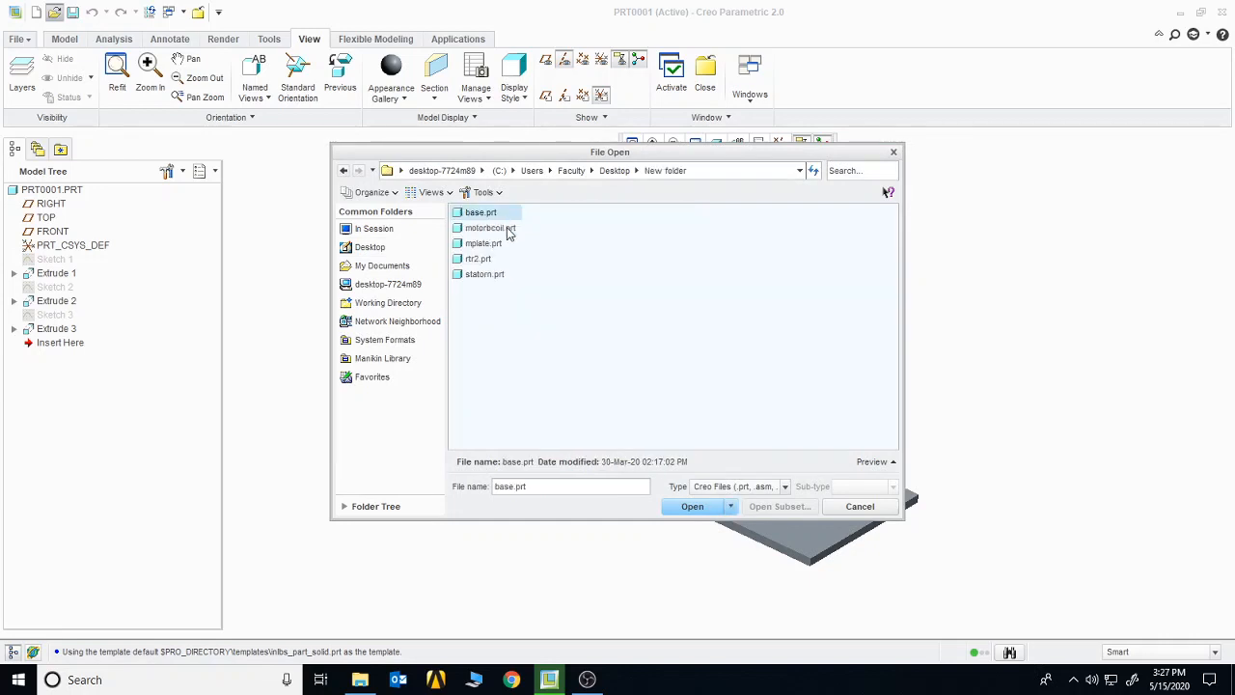
{"action": "left_click", "coordinate": [692, 506]}
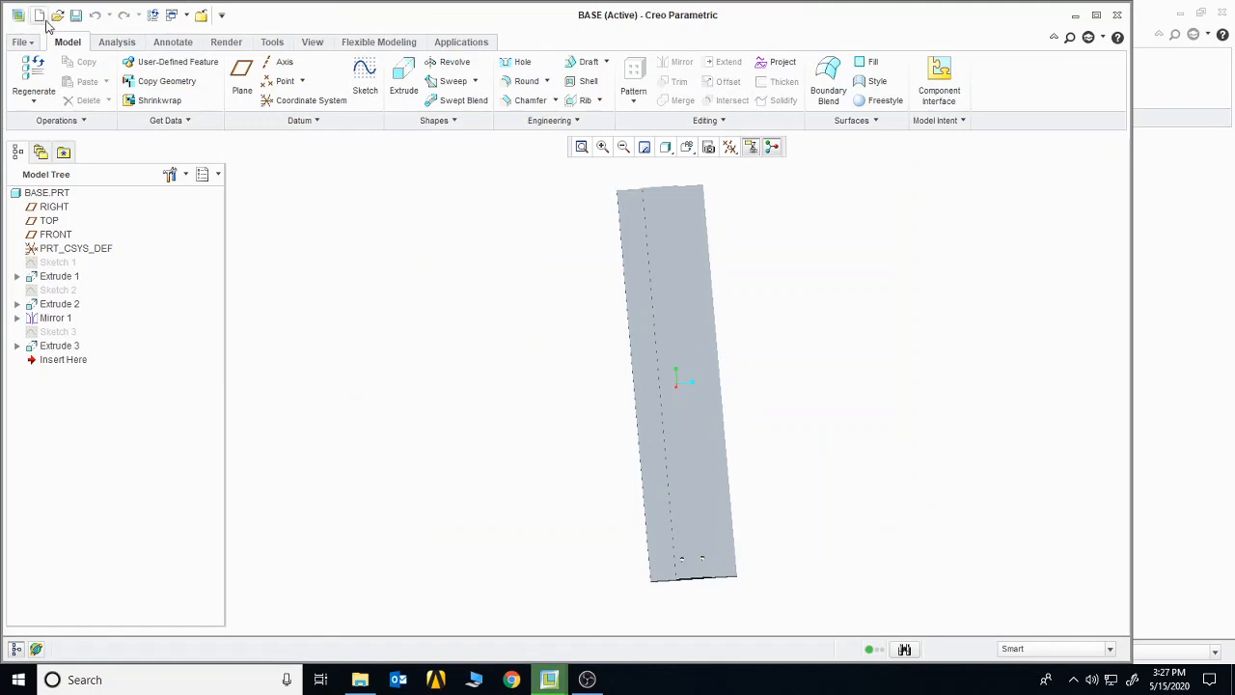
Open motorbcoil.prt and mplate.prt from the same "New folder", each in its own window.
{"action": "key", "text": "ctrl+o"}
{"action": "left_click", "coordinate": [491, 228]}
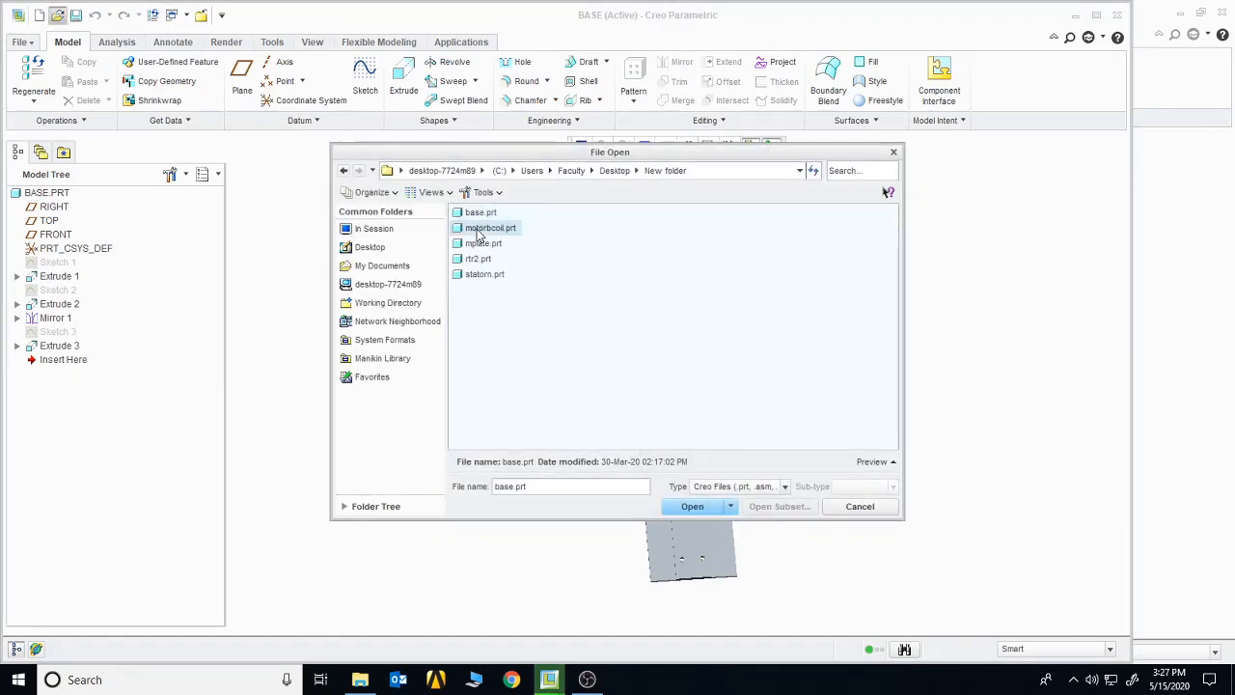
{"action": "left_click", "coordinate": [693, 506]}
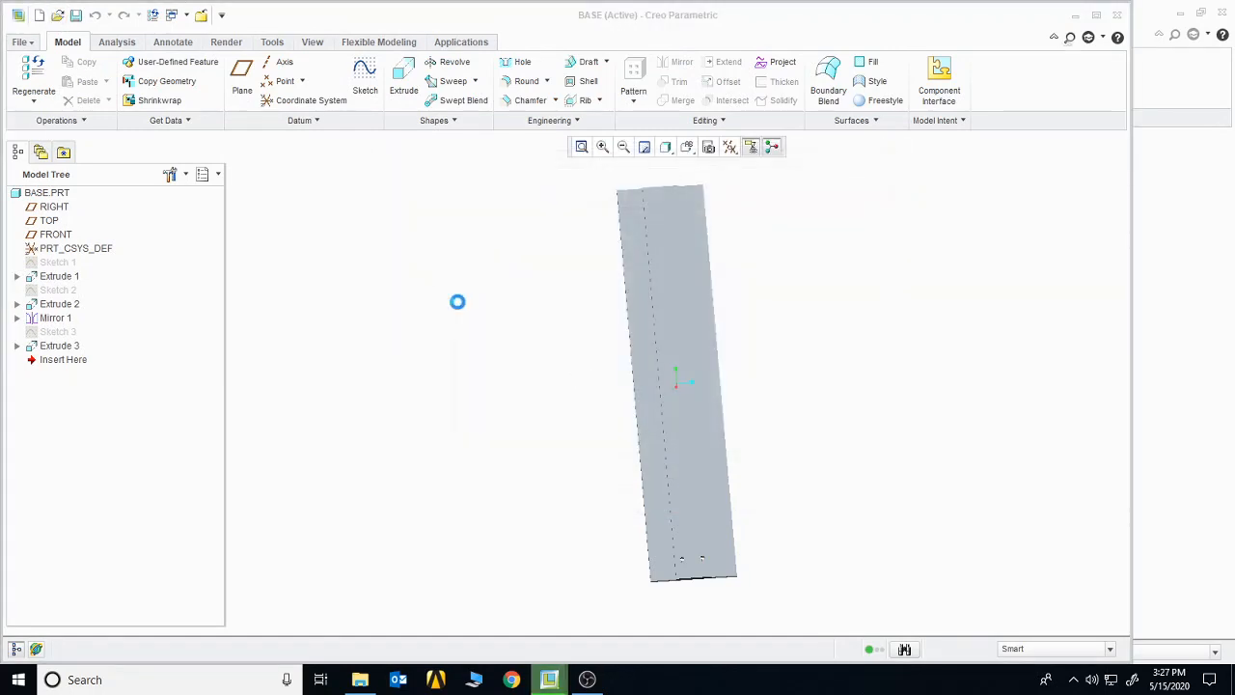
{"action": "left_click", "coordinate": [56, 14]}
{"action": "left_click", "coordinate": [483, 244]}
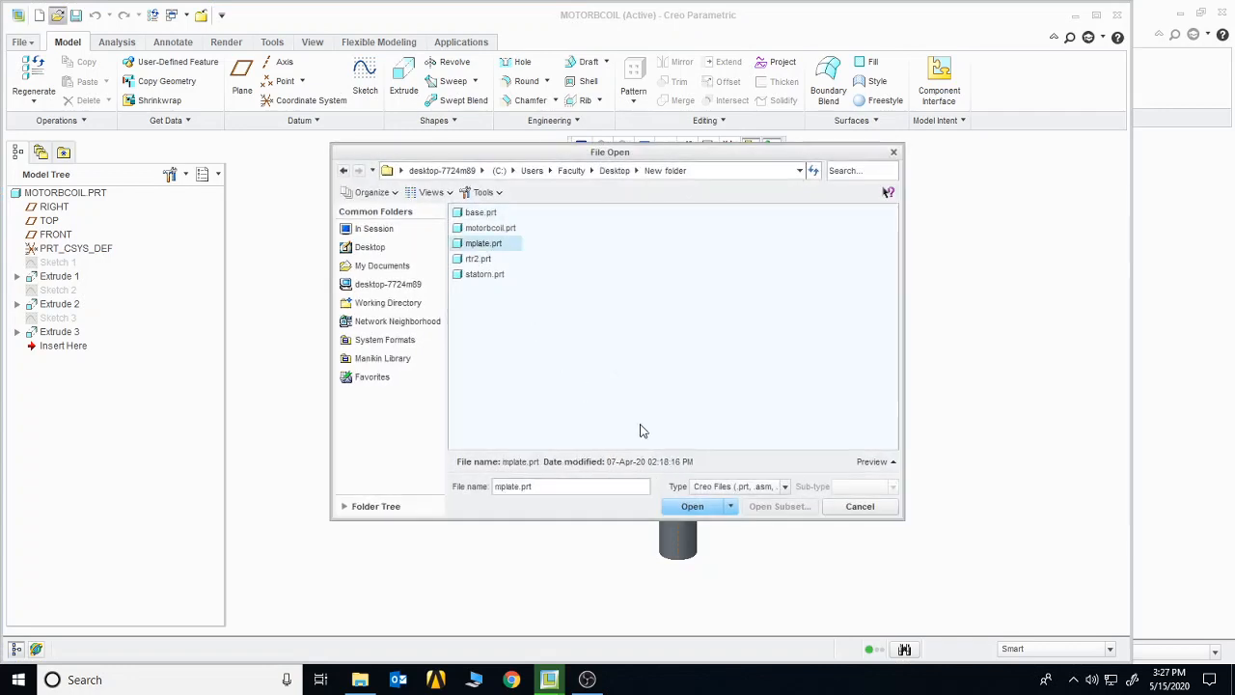
{"action": "left_click", "coordinate": [702, 502]}
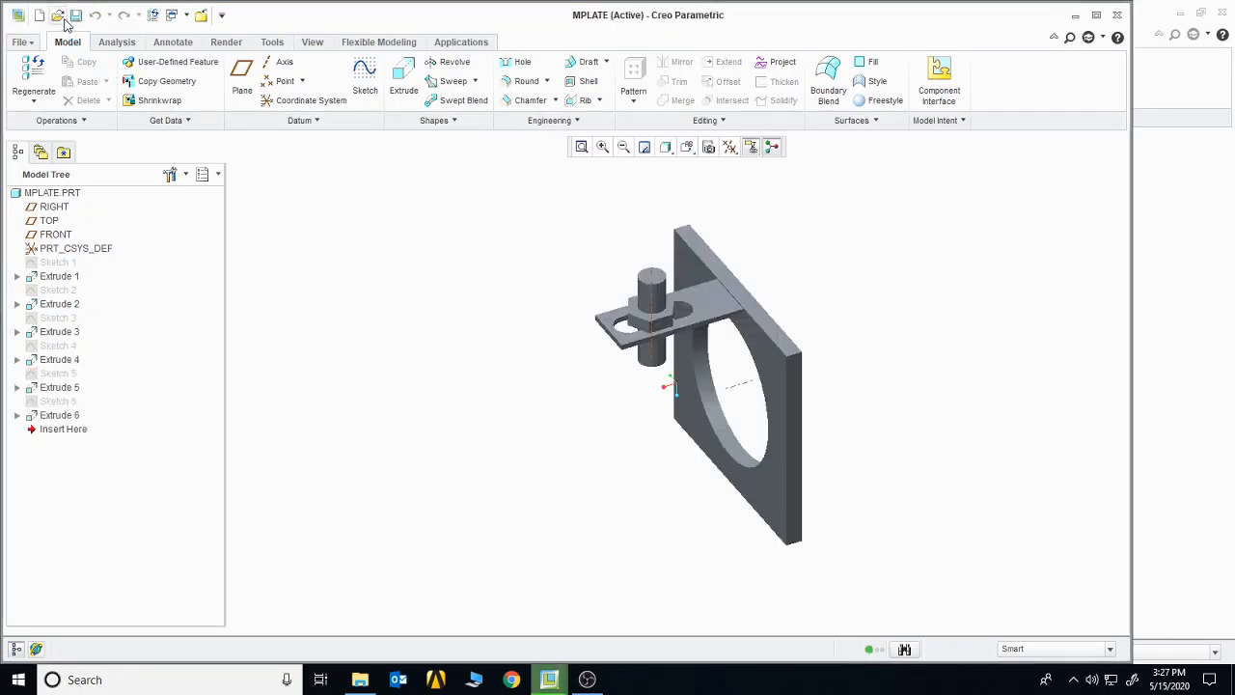
Open rtr2.prt from the desktop's "New folder".
{"action": "left_click", "coordinate": [56, 14]}
{"action": "left_click", "coordinate": [488, 258]}
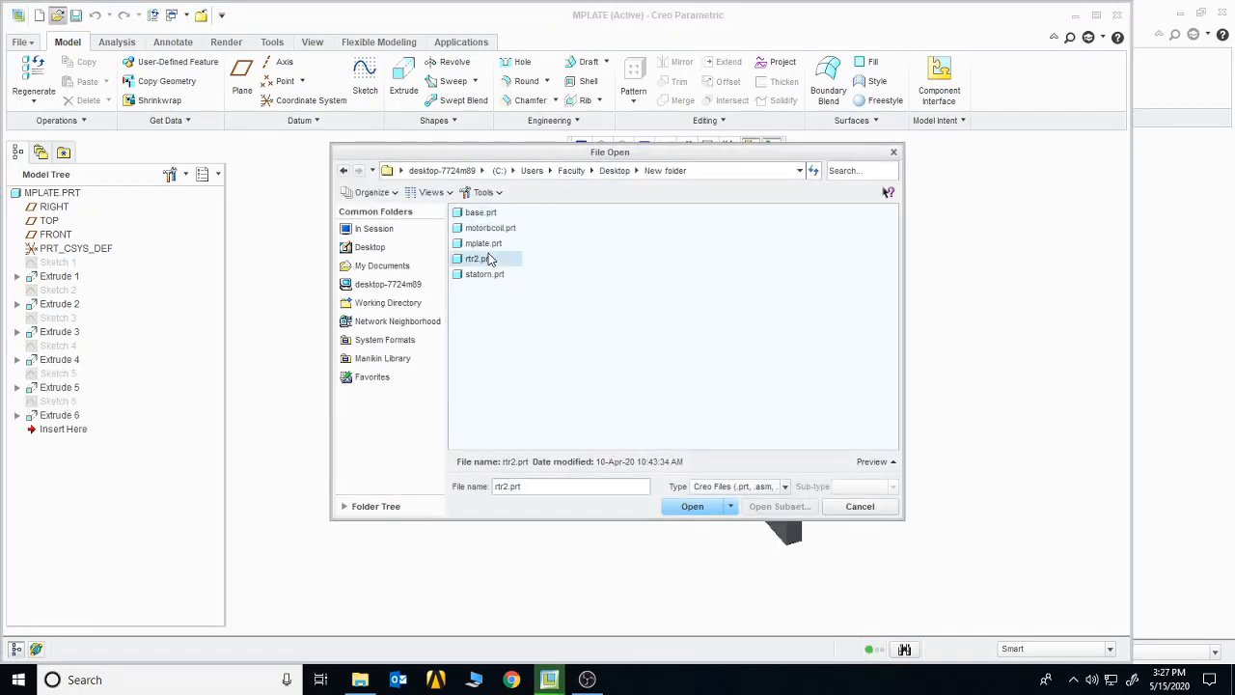
Open the part files rtr2.prt and statorn.prt from the New folder directory.
{"action": "left_click", "coordinate": [695, 506]}
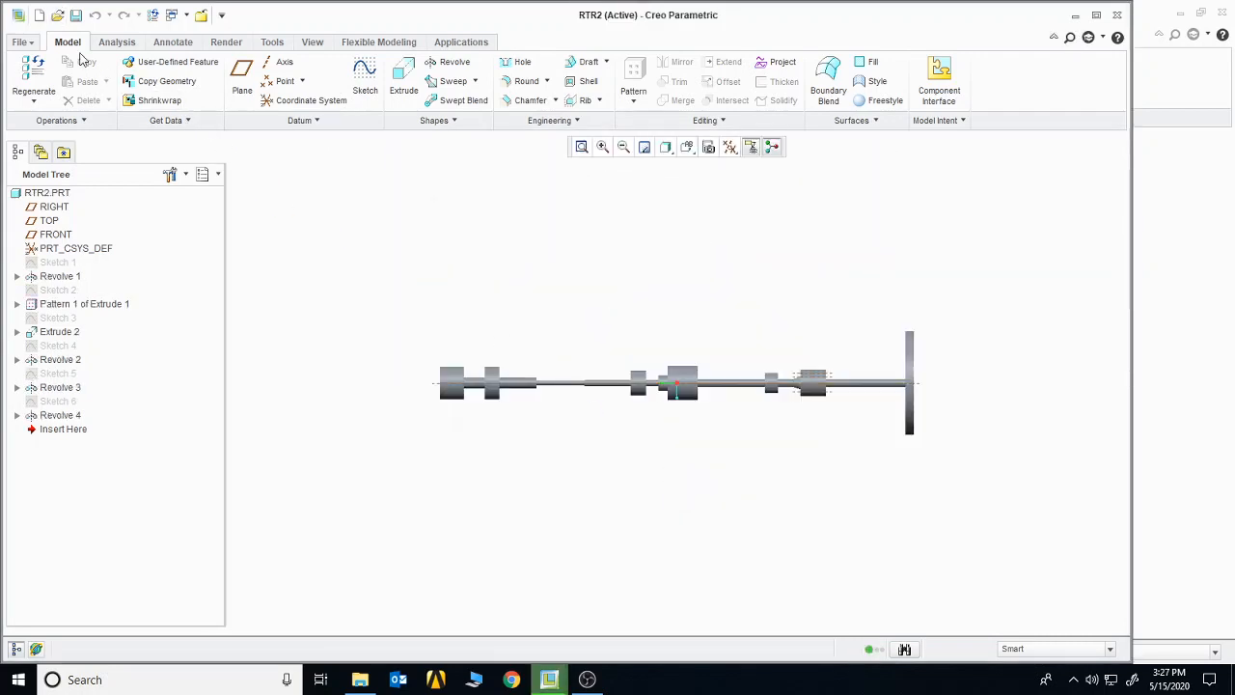
{"action": "left_click", "coordinate": [58, 16]}
{"action": "left_click", "coordinate": [485, 274]}
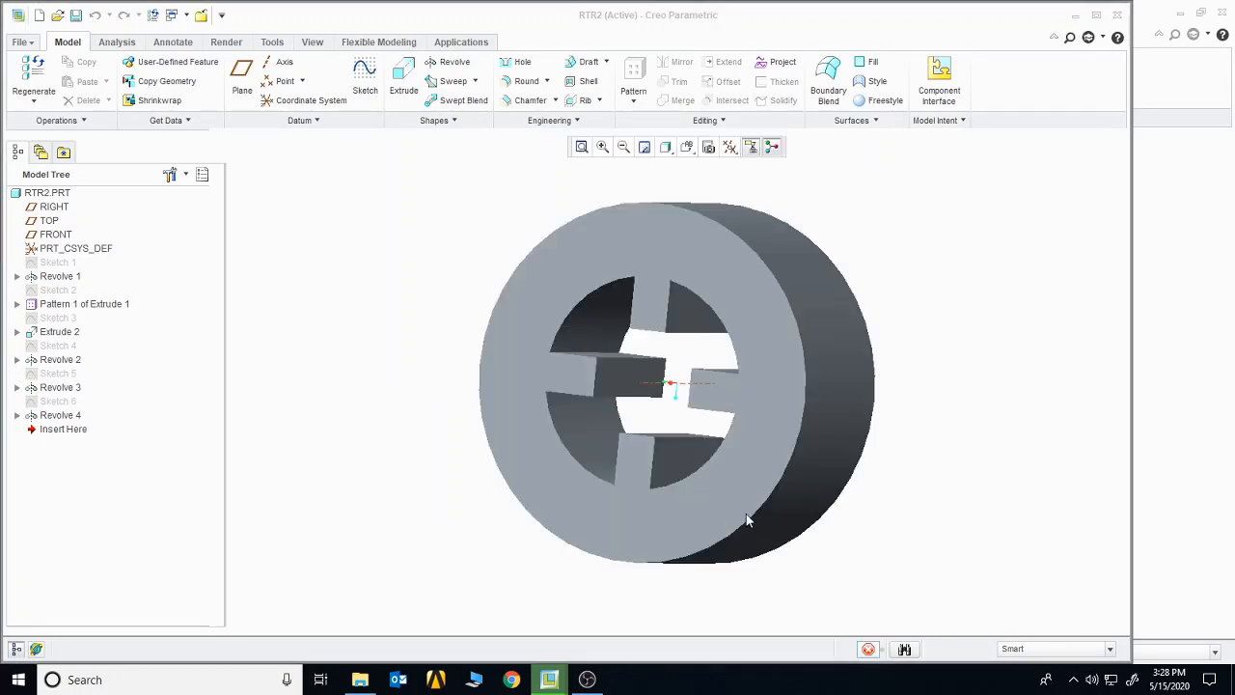
{"action": "left_click", "coordinate": [1096, 16]}
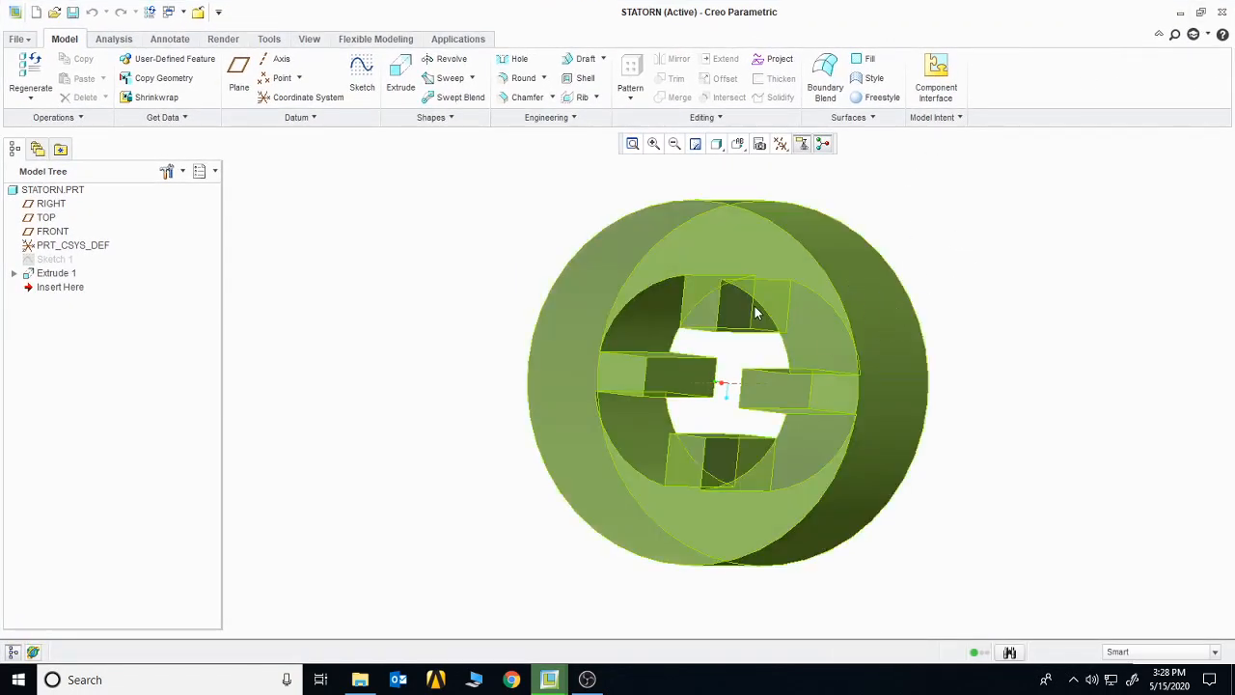
Create a new Design assembly named asm0004 using the default template.
{"action": "left_click", "coordinate": [35, 13]}
{"action": "left_click", "coordinate": [535, 274]}
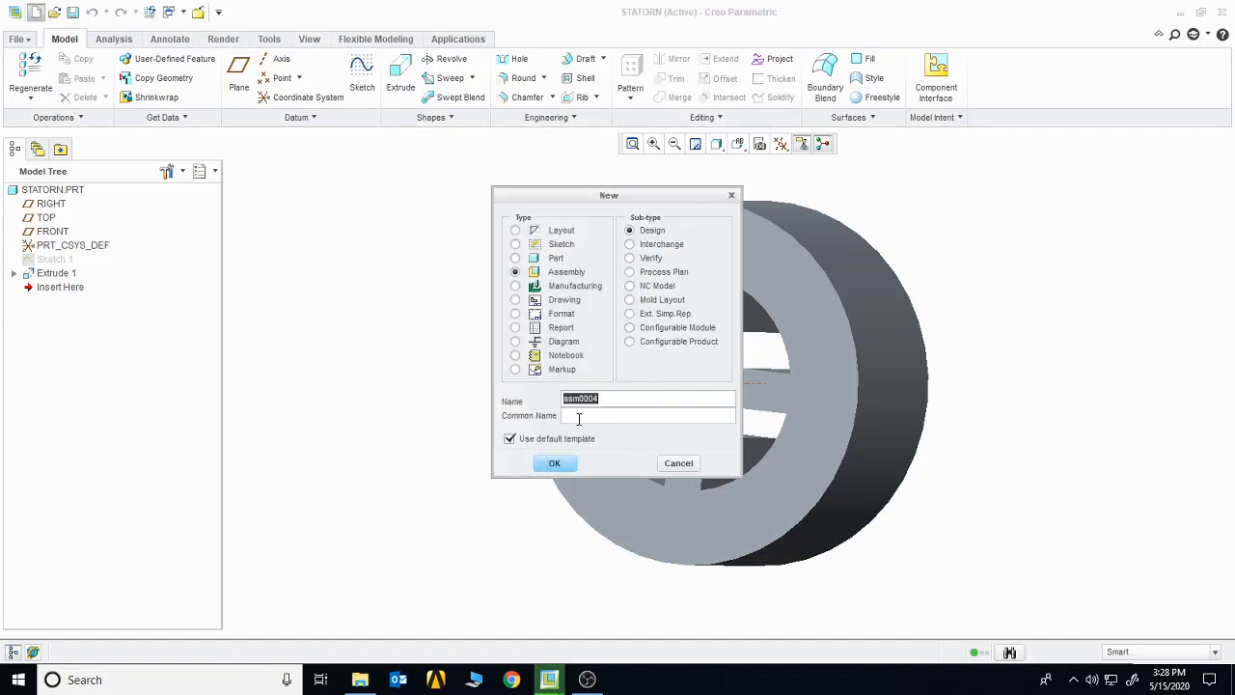
{"action": "left_click", "coordinate": [555, 464]}
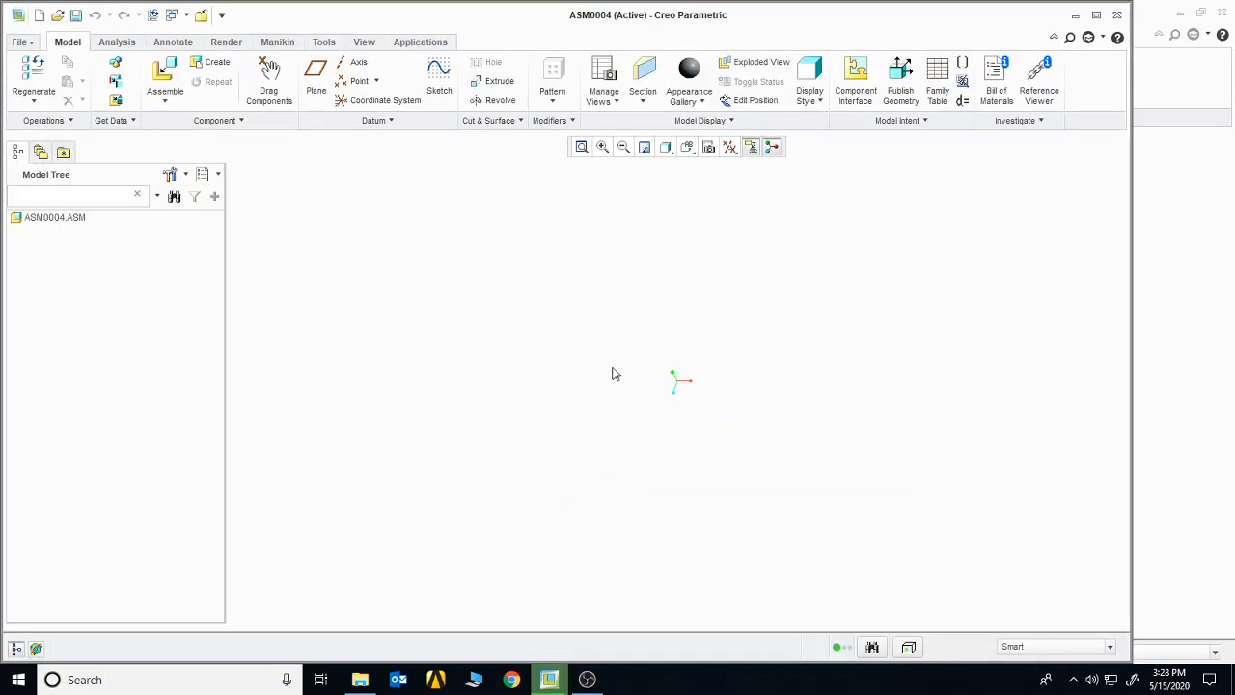
Turn on the display of datum points, coordinate systems and planes in the new assembly.
{"action": "left_click", "coordinate": [729, 147]}
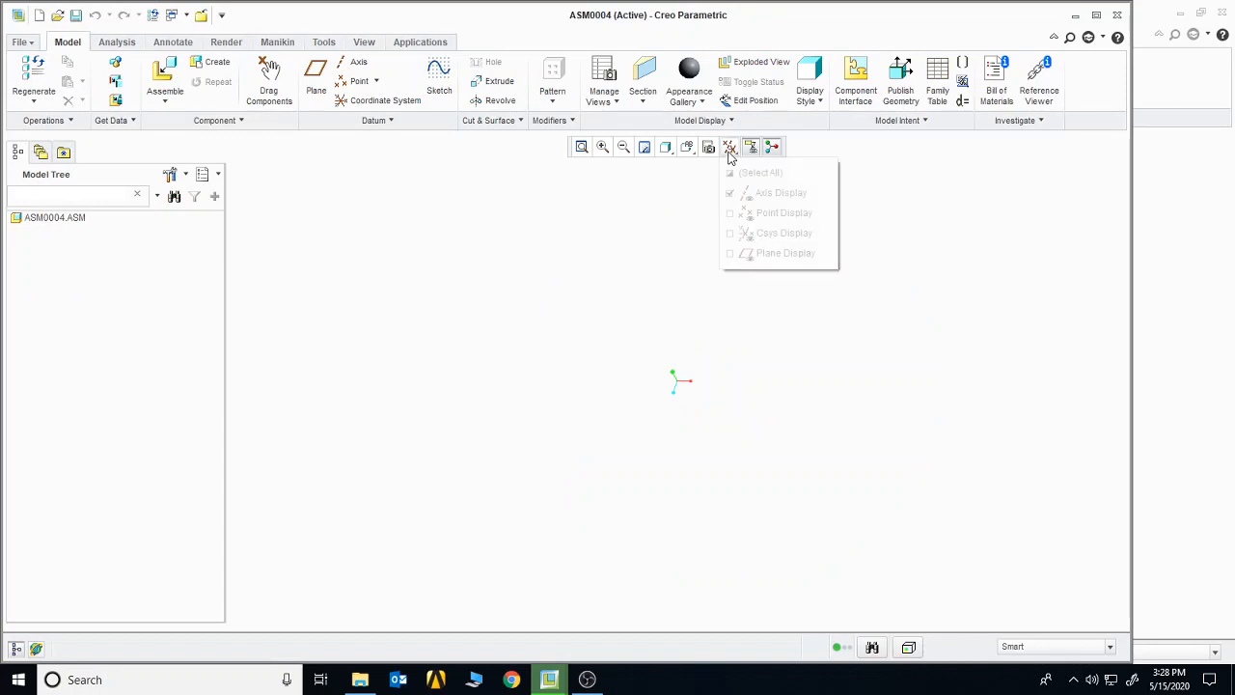
{"action": "left_click", "coordinate": [741, 213]}
{"action": "left_click", "coordinate": [741, 232]}
{"action": "left_click", "coordinate": [741, 253]}
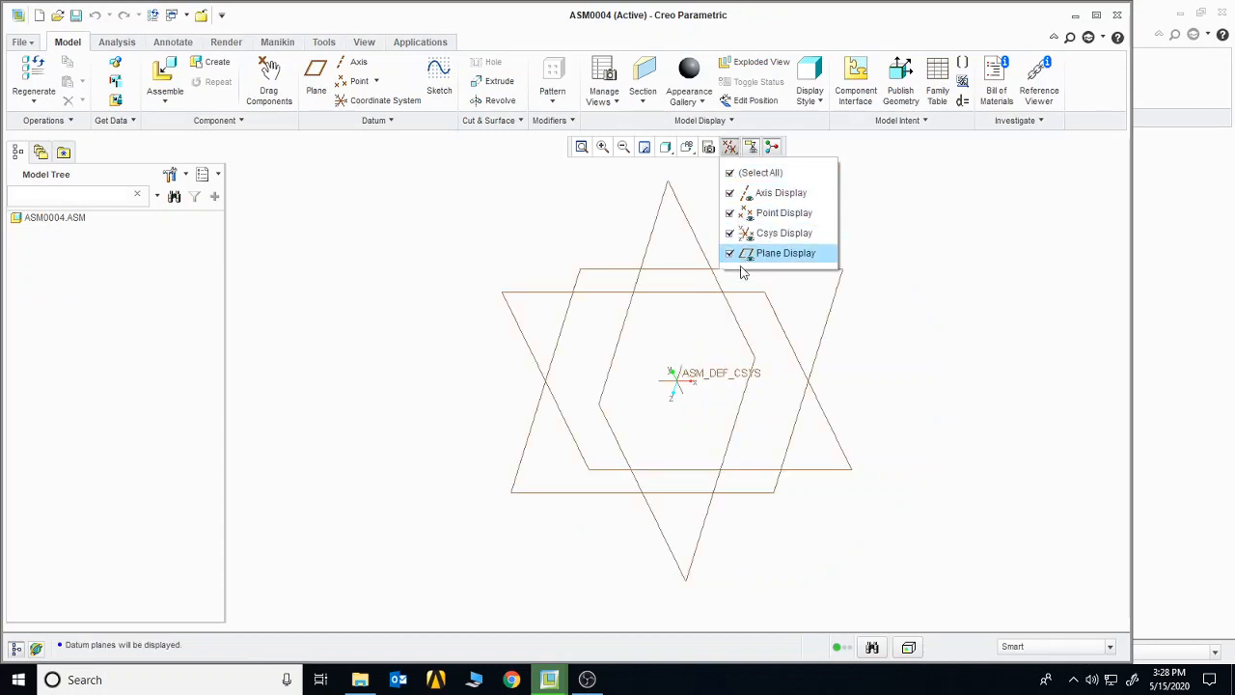
{"action": "left_click", "coordinate": [945, 330]}
{"action": "left_click", "coordinate": [1096, 14]}
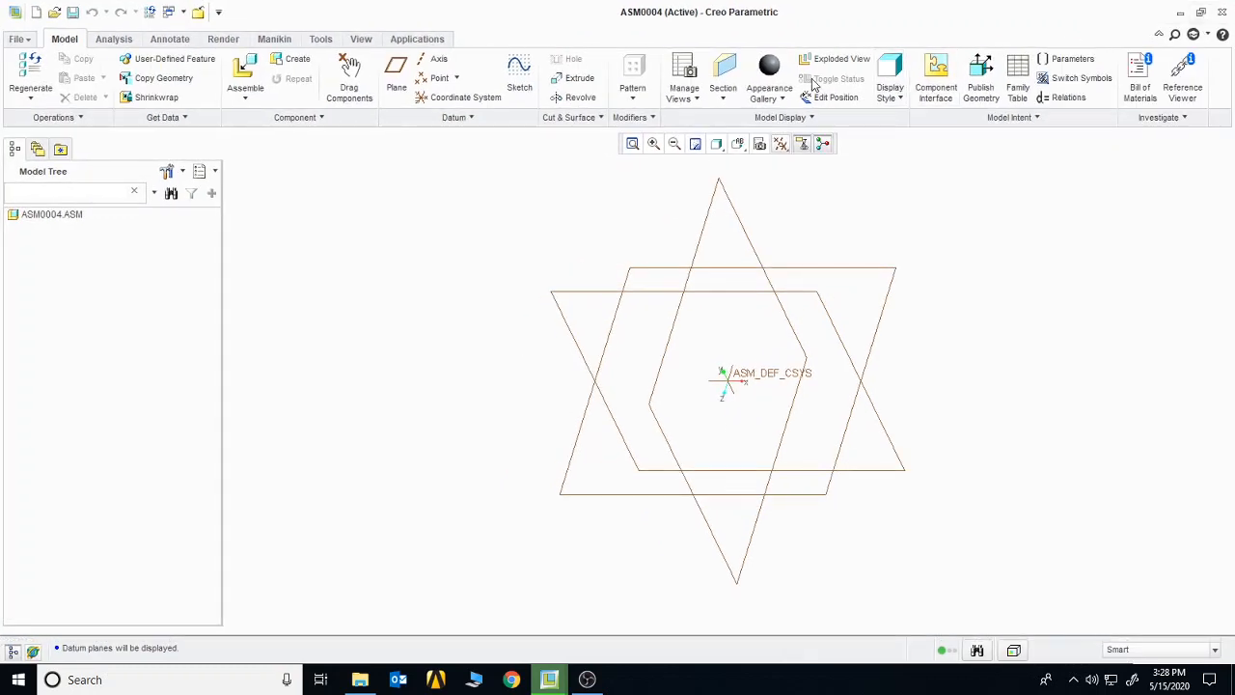
Assemble base.prt without constraints, reorienting it freehand with the 3D dragger.
{"action": "left_click", "coordinate": [245, 69]}
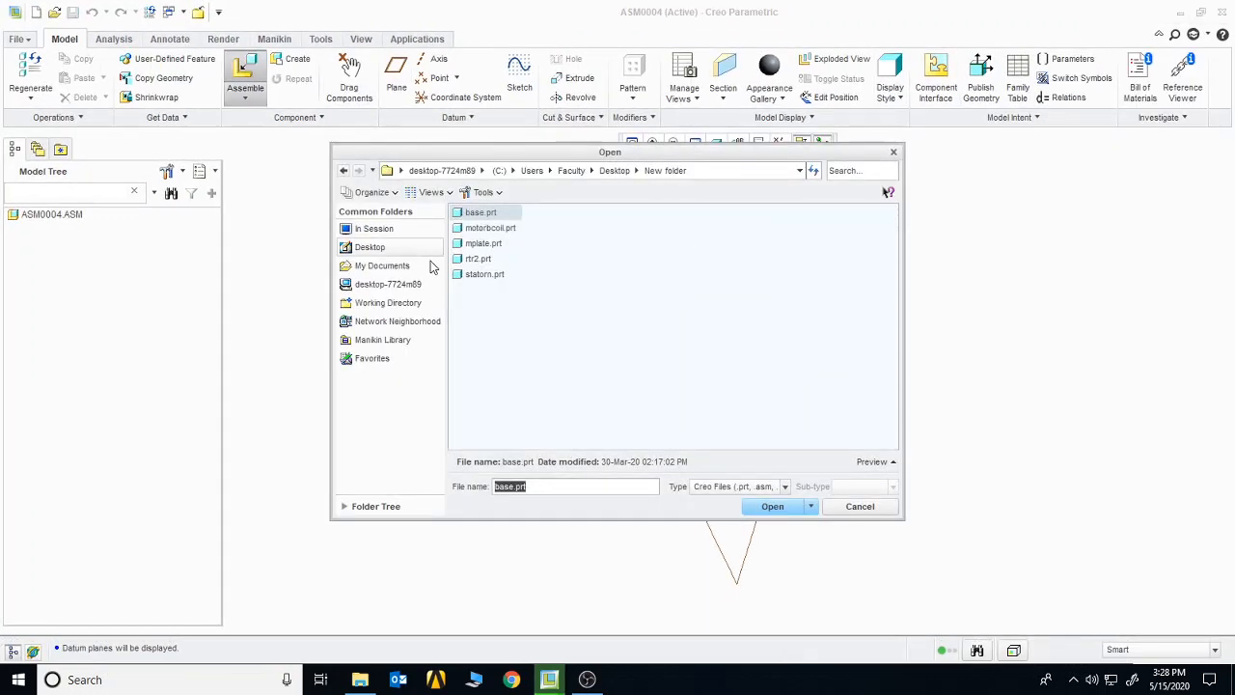
{"action": "left_click", "coordinate": [782, 510]}
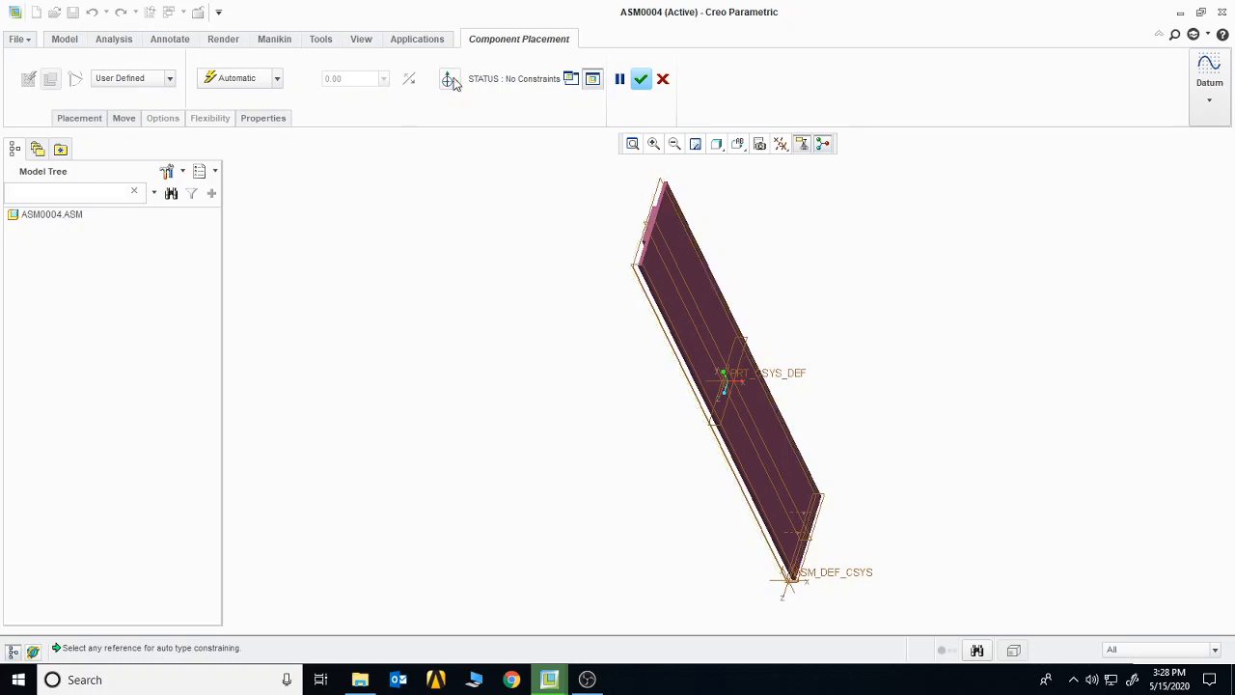
{"action": "left_click", "coordinate": [449, 79]}
{"action": "left_click_drag", "start_coordinate": [781, 395], "coordinate": [662, 256]}
{"action": "left_click", "coordinate": [642, 80]}
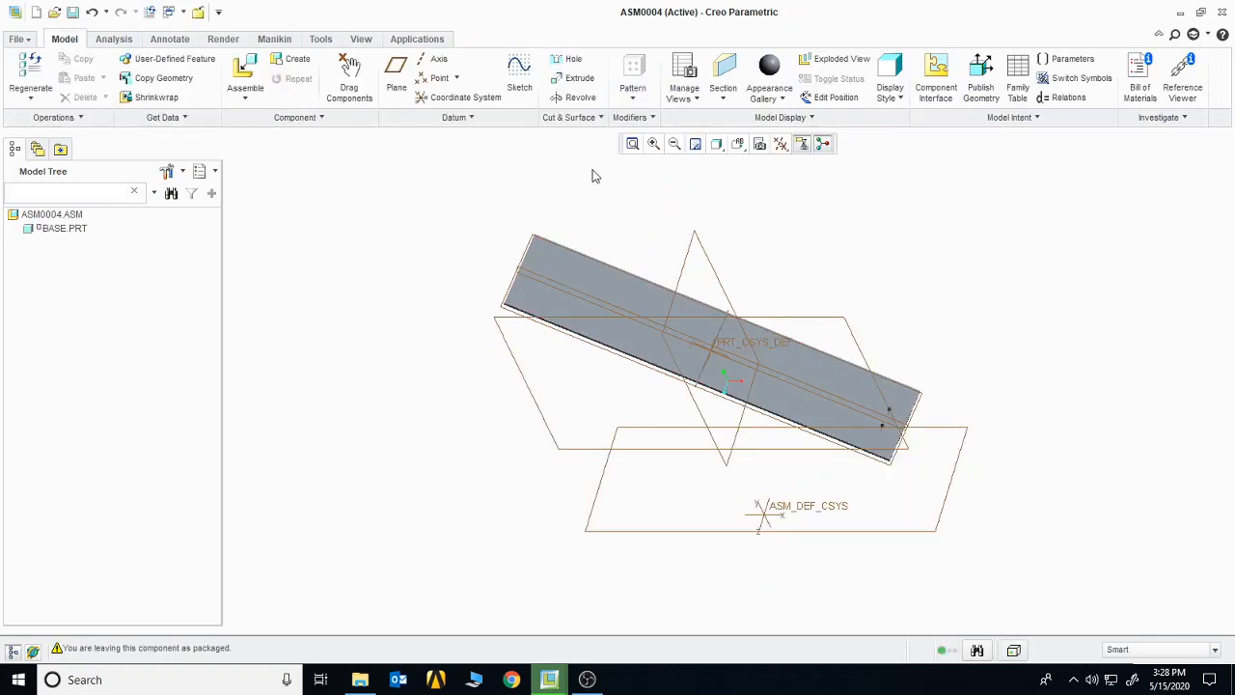
Bring mplate.prt into the assembly as the second component.
{"action": "left_click", "coordinate": [558, 679]}
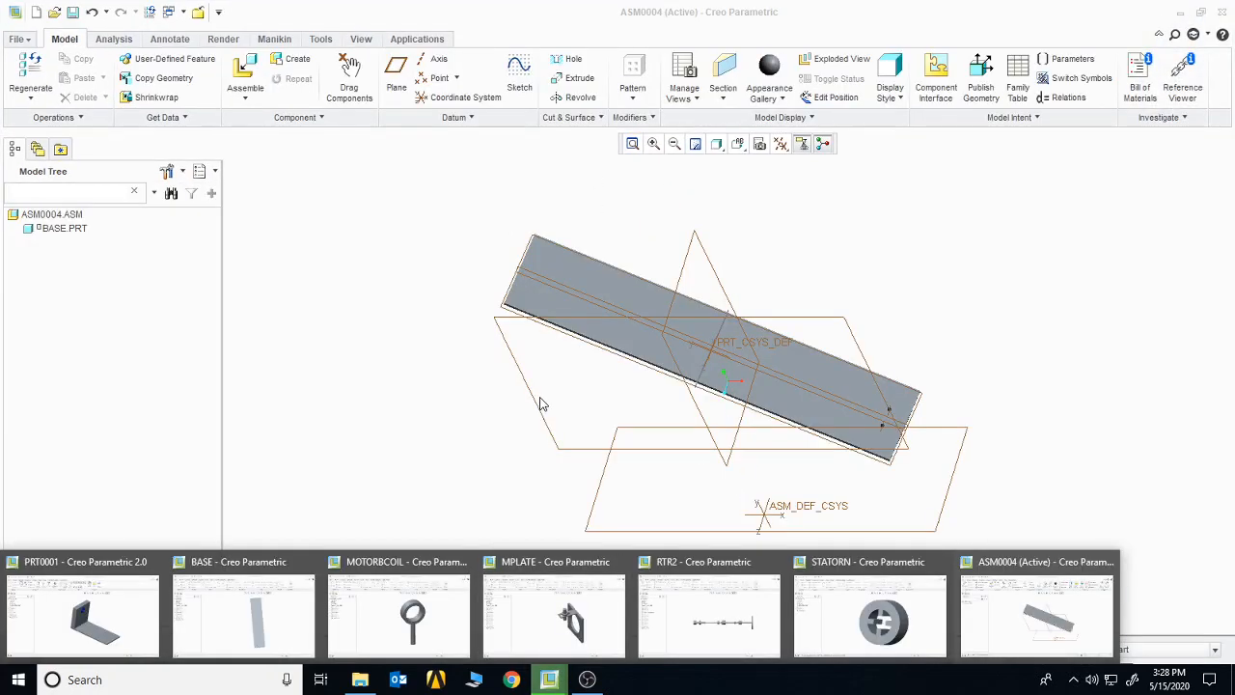
{"action": "left_click", "coordinate": [245, 77]}
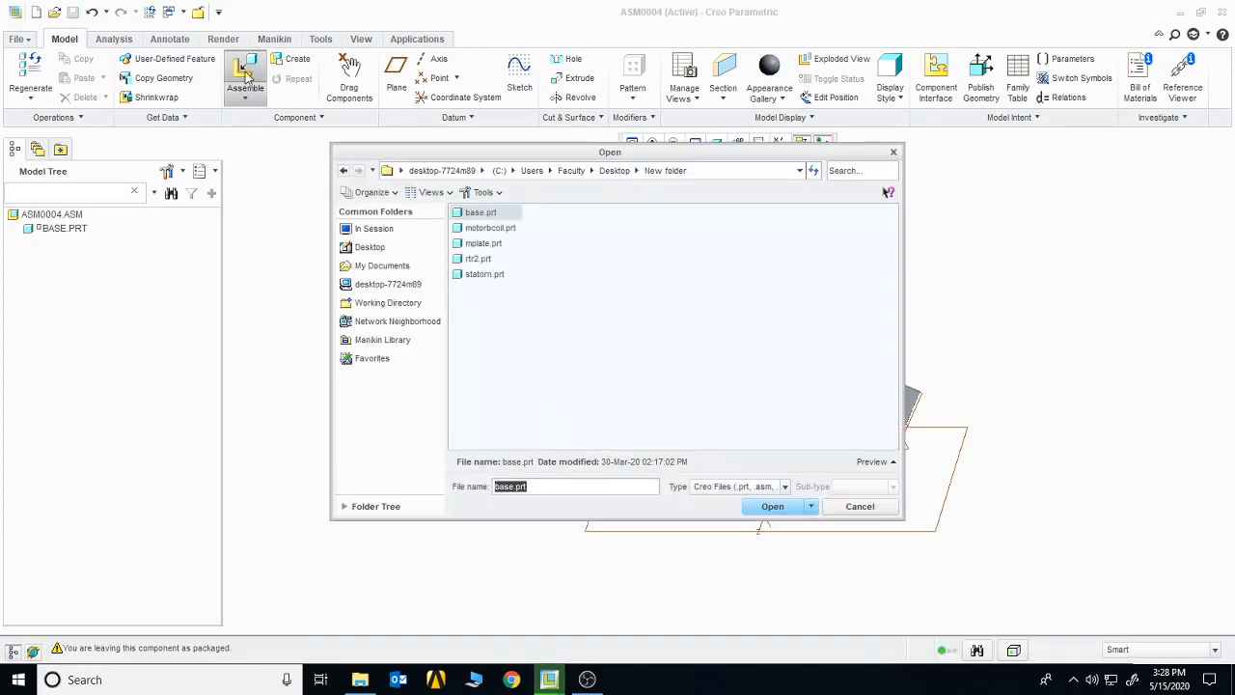
{"action": "left_click", "coordinate": [480, 245]}
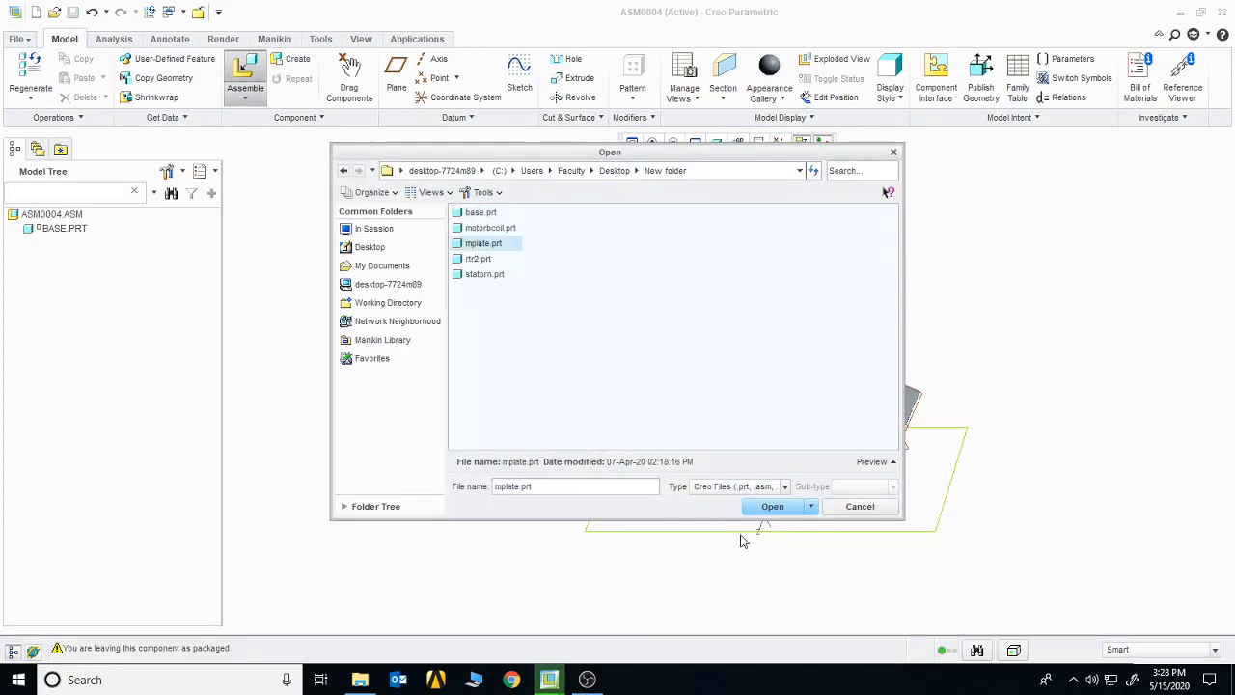
{"action": "left_click", "coordinate": [772, 506]}
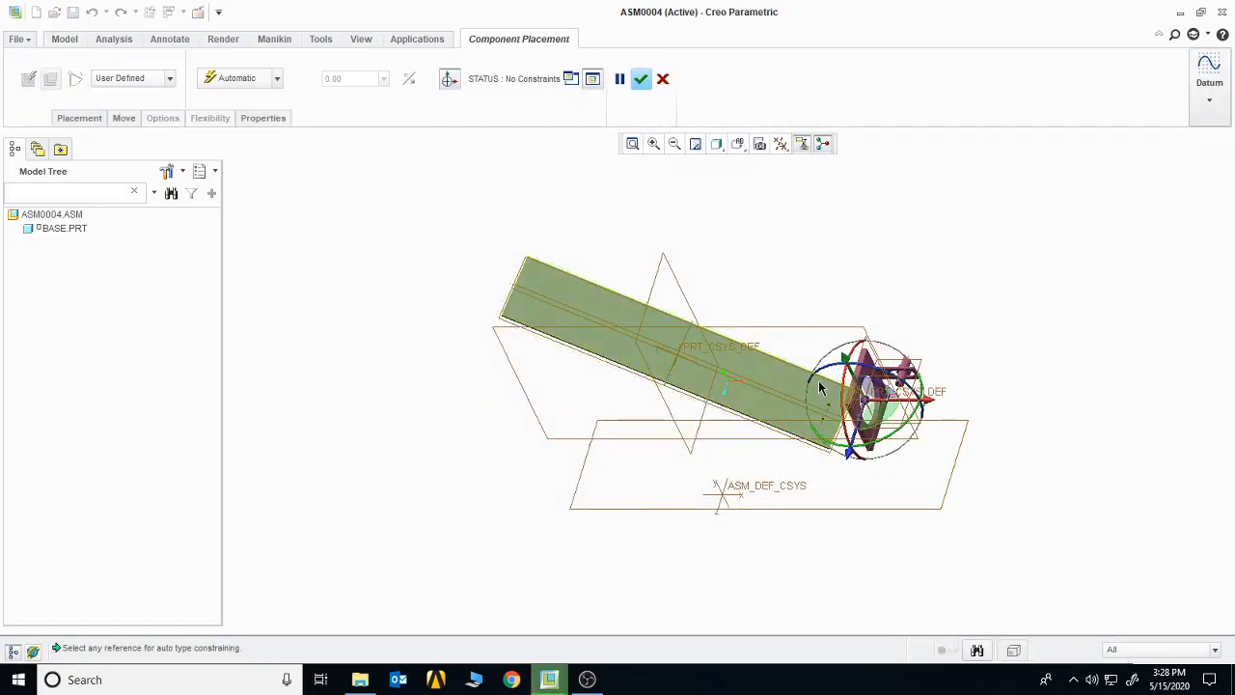
Hide all datum display and use the 3D dragger to move mplate.prt clear above the base and rotate it freehand.
{"action": "left_click", "coordinate": [780, 144]}
{"action": "left_click", "coordinate": [784, 169]}
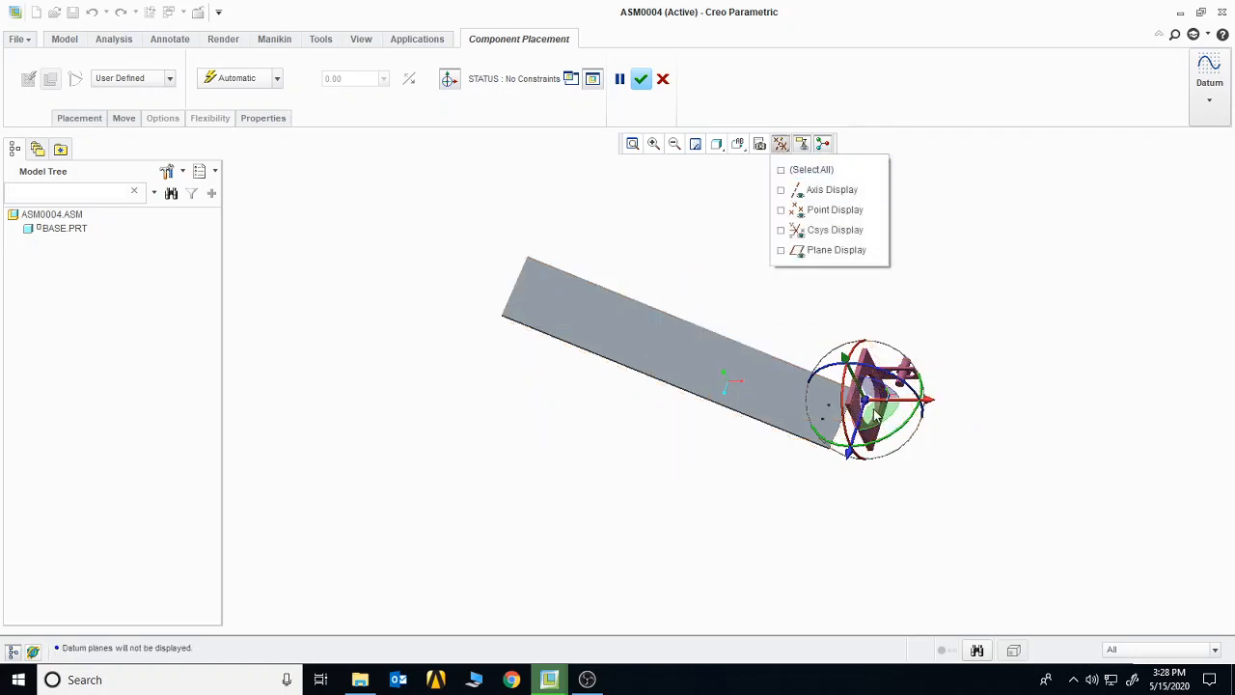
{"action": "left_click_drag", "start_coordinate": [851, 372], "coordinate": [797, 266]}
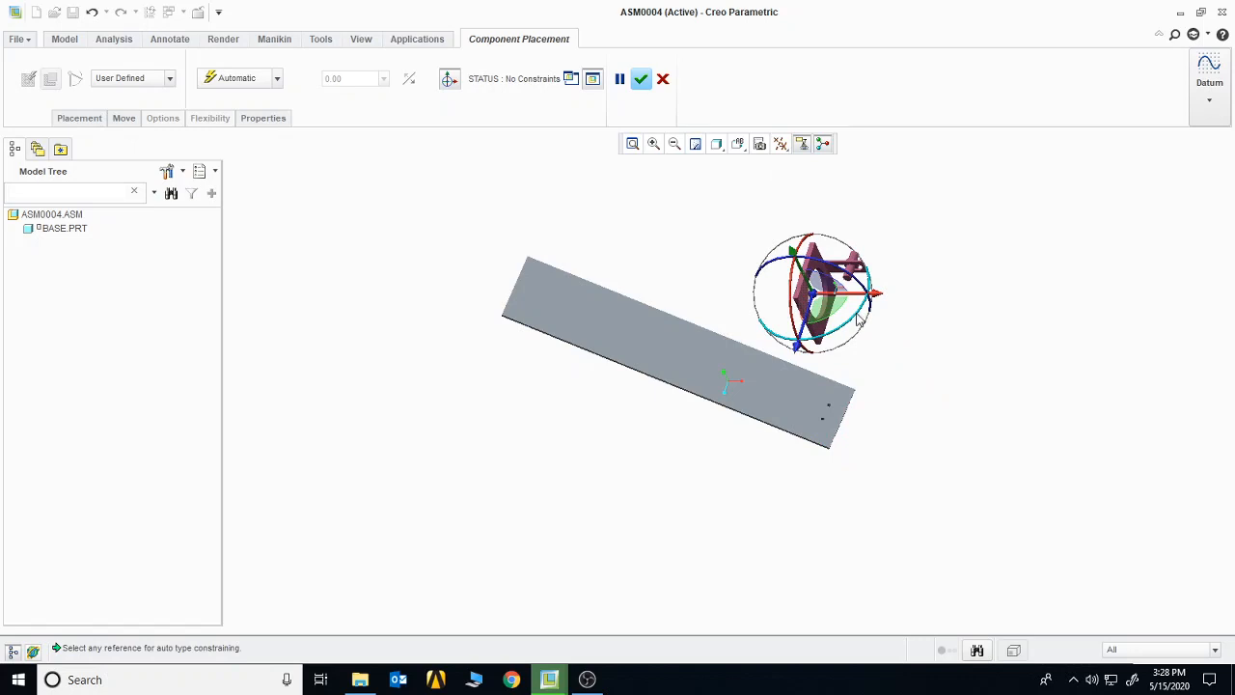
{"action": "left_click_drag", "start_coordinate": [858, 322], "coordinate": [776, 307]}
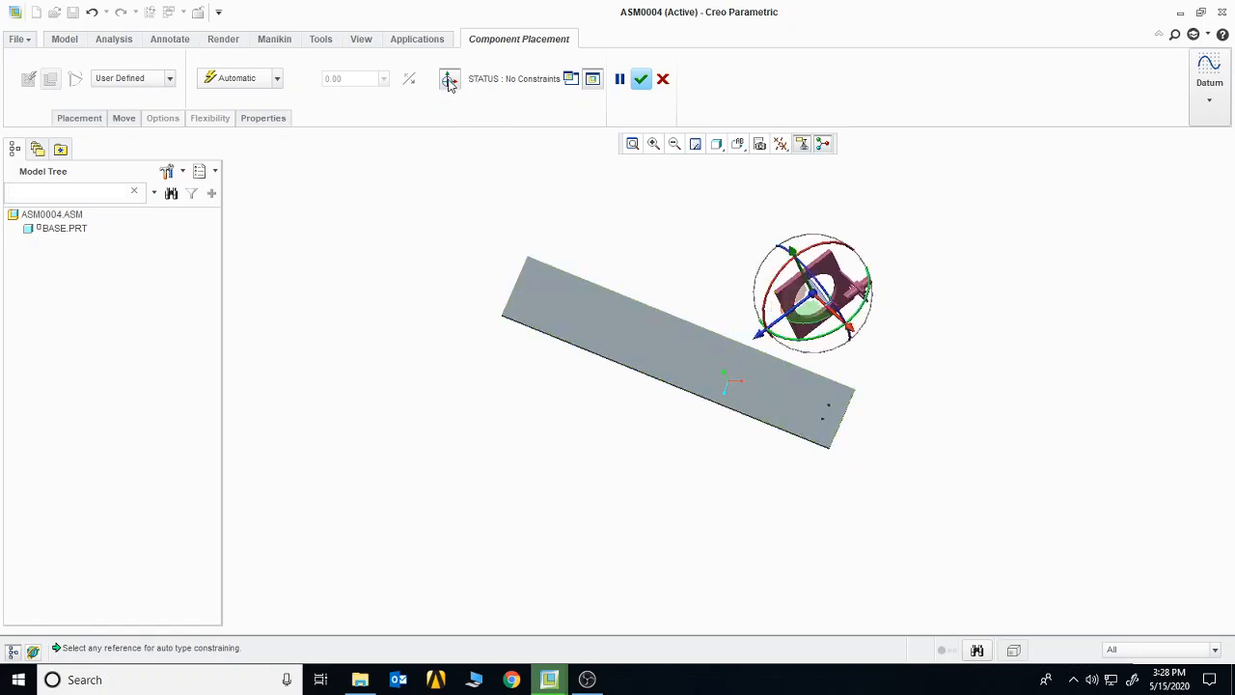
{"action": "left_click", "coordinate": [449, 80]}
{"action": "left_click", "coordinate": [782, 318]}
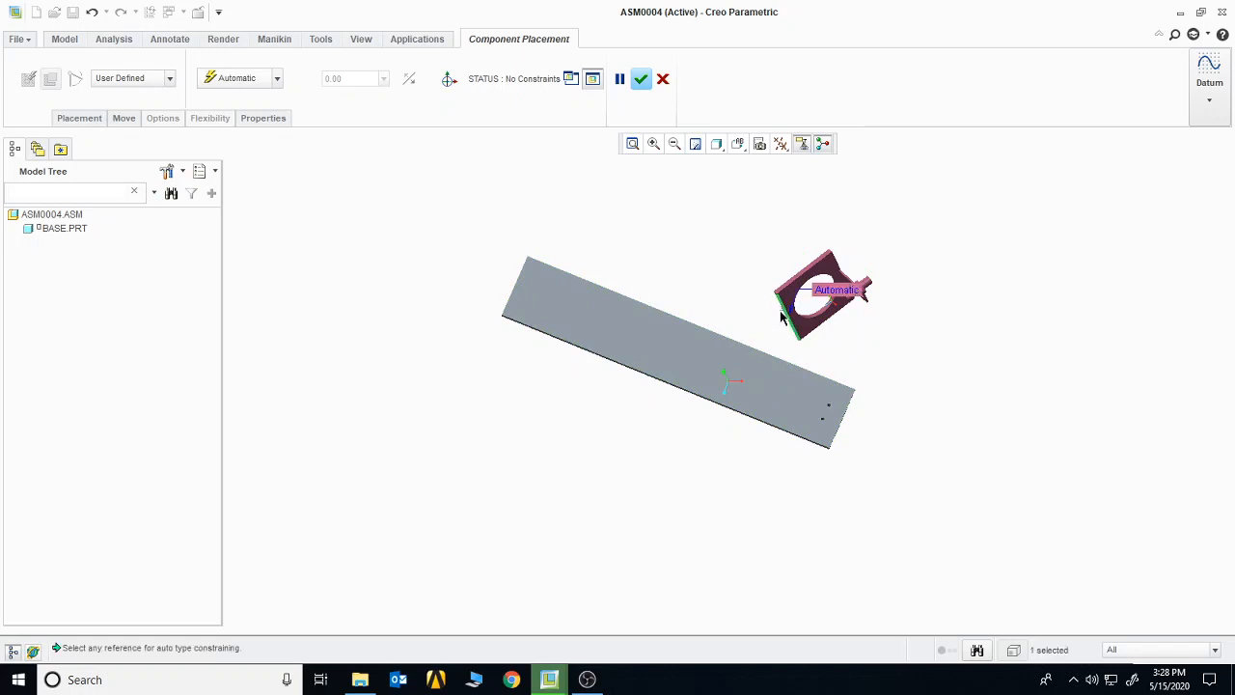
{"action": "middle_click_drag", "start_coordinate": [658, 242], "coordinate": [691, 269]}
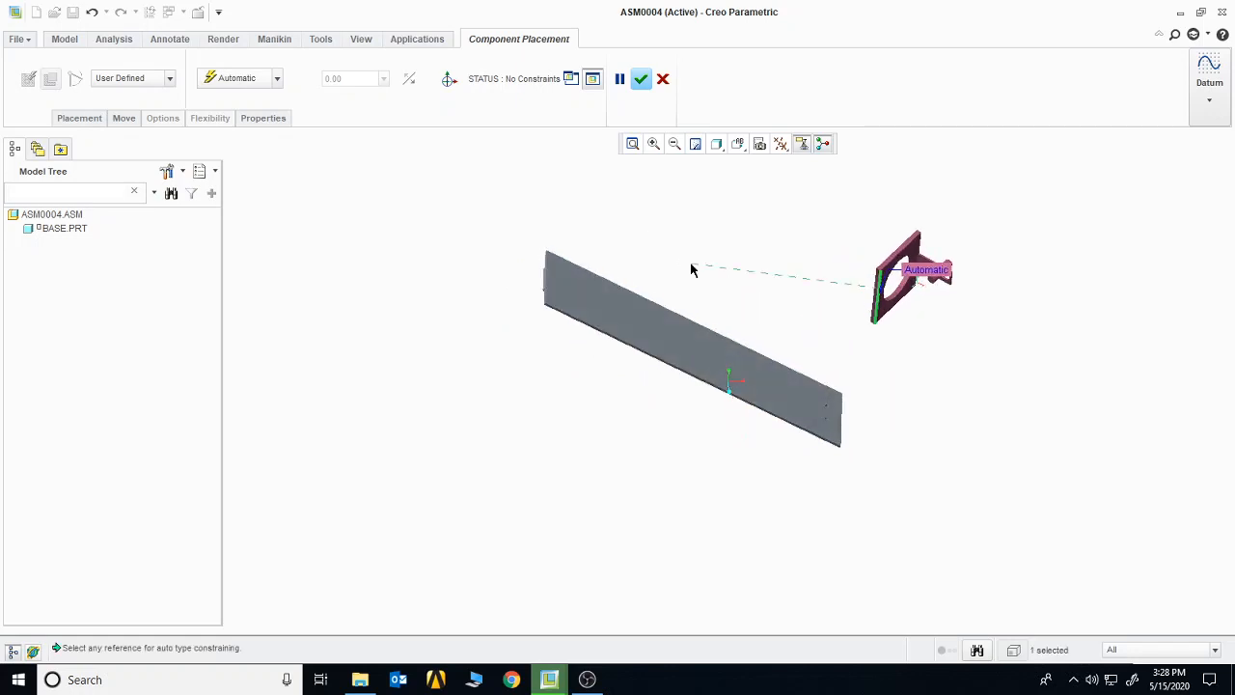
{"action": "middle_click", "coordinate": [862, 326]}
Edit the definition of mplate.prt and make its narrow bottom face Coincident with the base's wide flat face.
{"action": "right_click", "coordinate": [79, 242]}
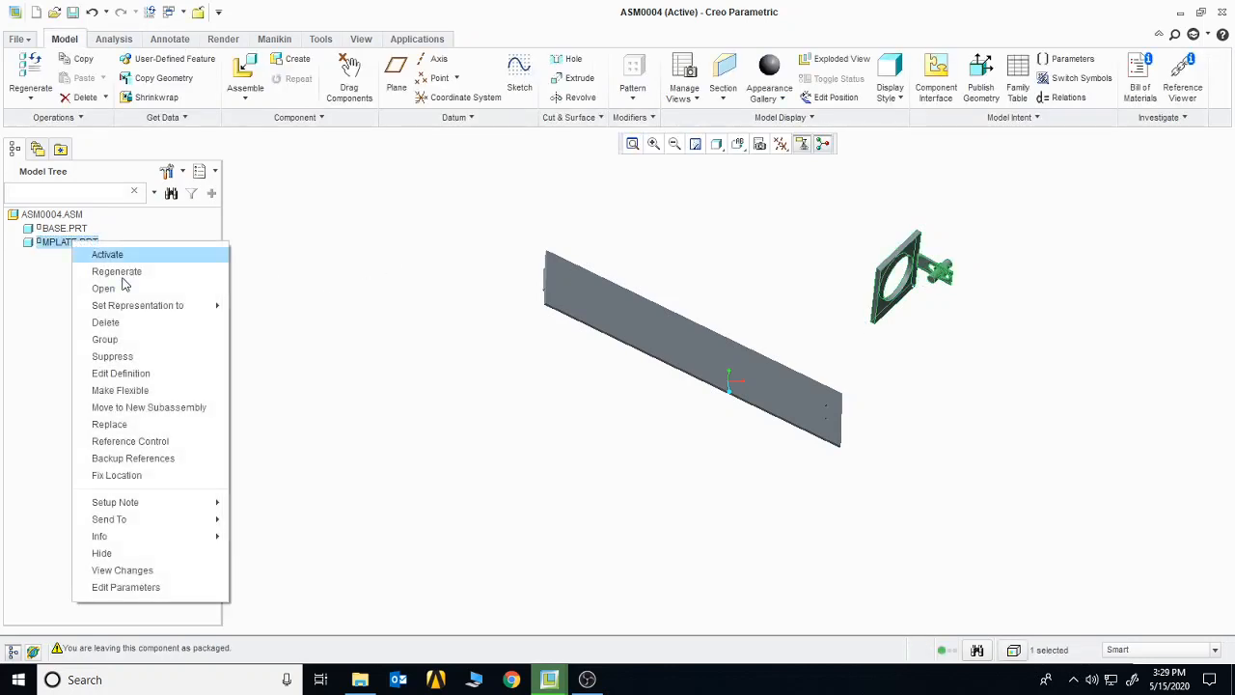
{"action": "left_click", "coordinate": [164, 373]}
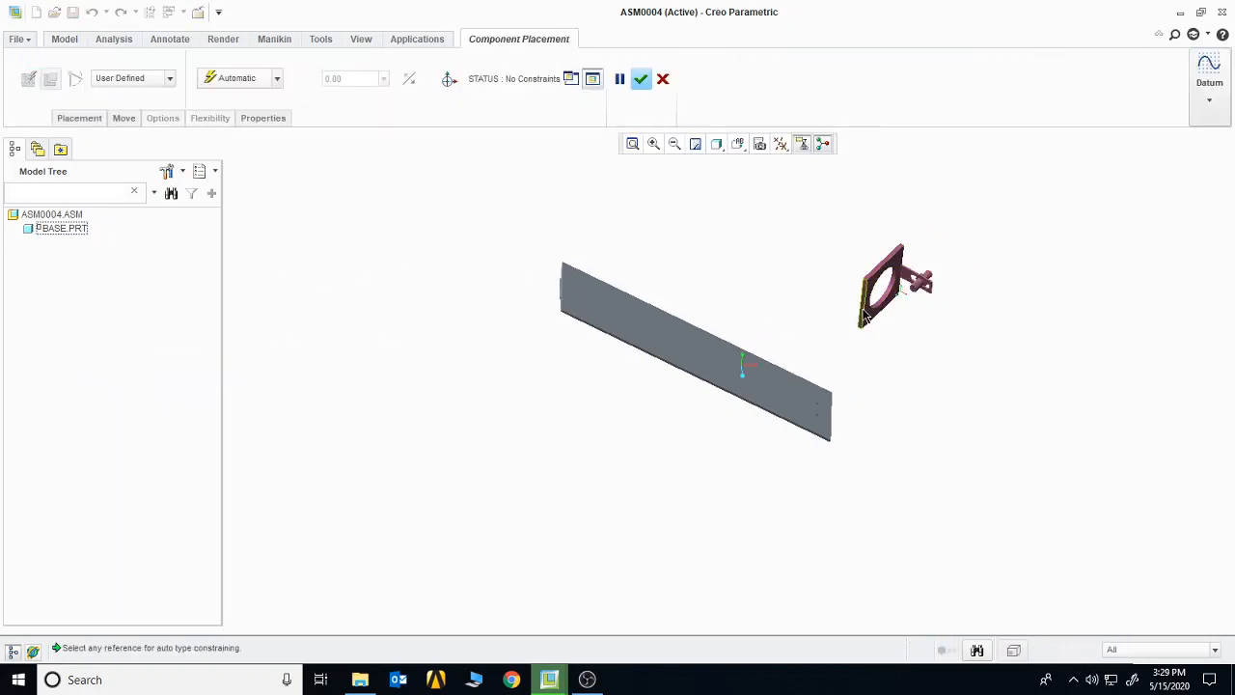
{"action": "left_click", "coordinate": [280, 84]}
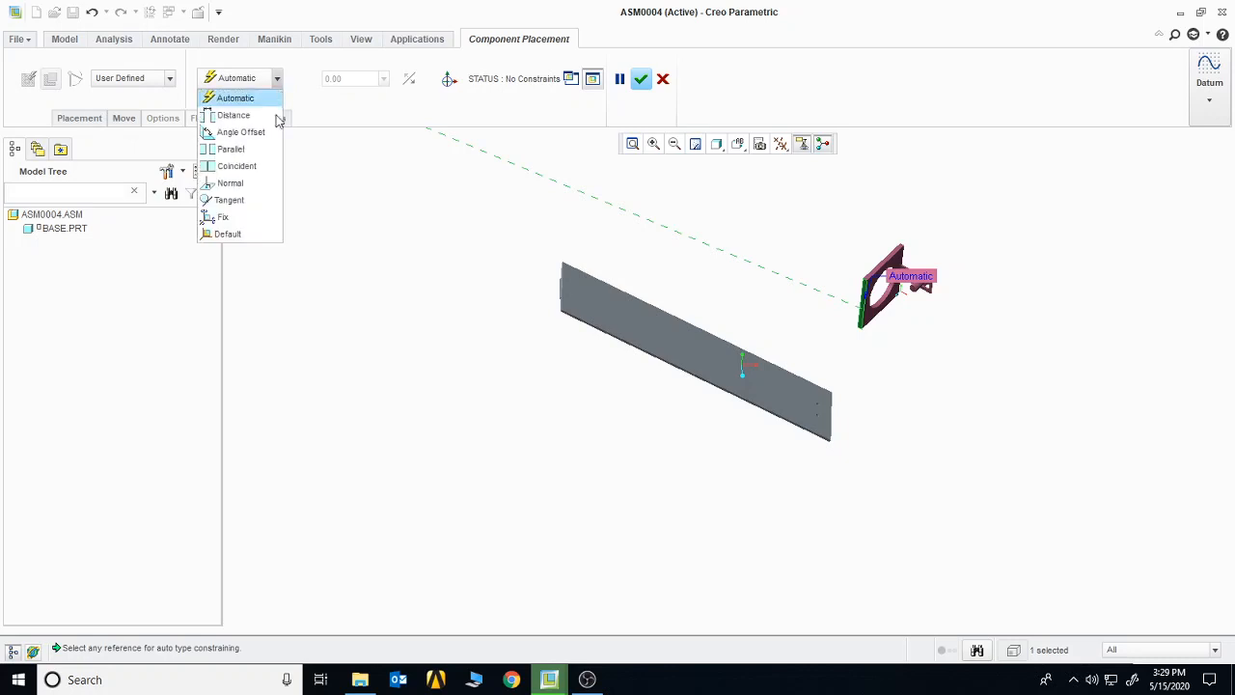
{"action": "left_click", "coordinate": [246, 165]}
{"action": "left_click", "coordinate": [782, 390]}
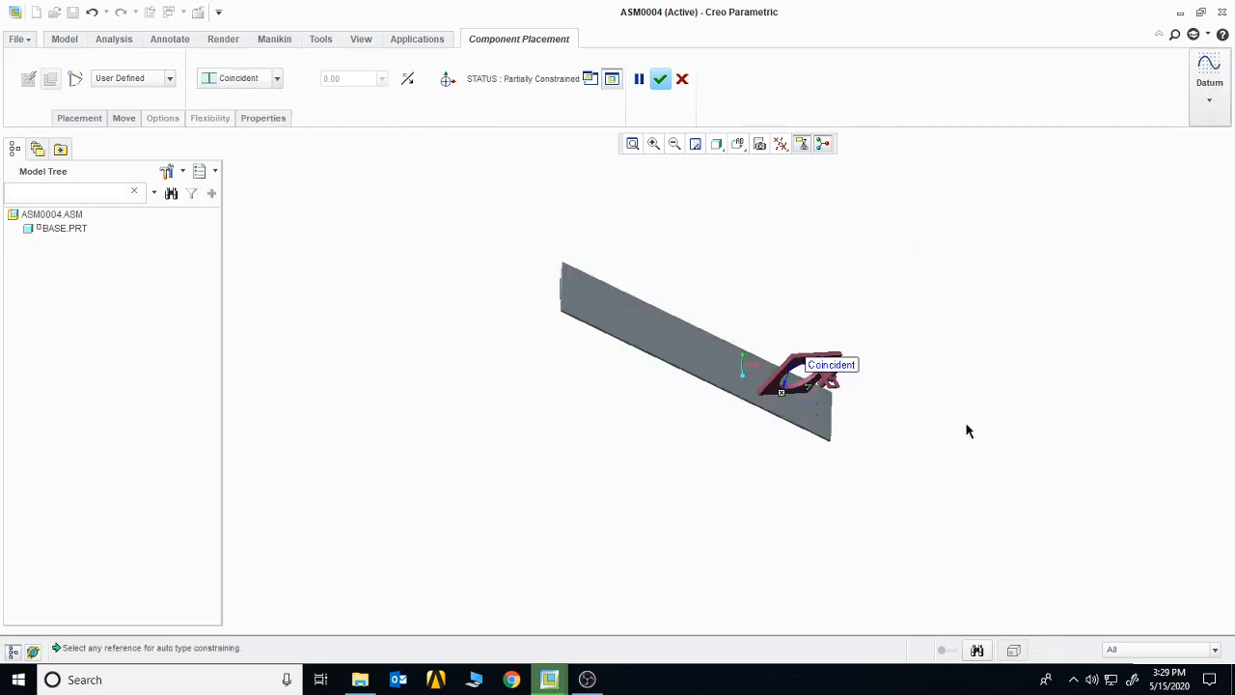
Add a second Coincident constraint between the mplate's narrow side face and the base's long side face.
{"action": "middle_click_drag", "start_coordinate": [965, 428], "coordinate": [888, 412]}
{"action": "left_click", "coordinate": [772, 390]}
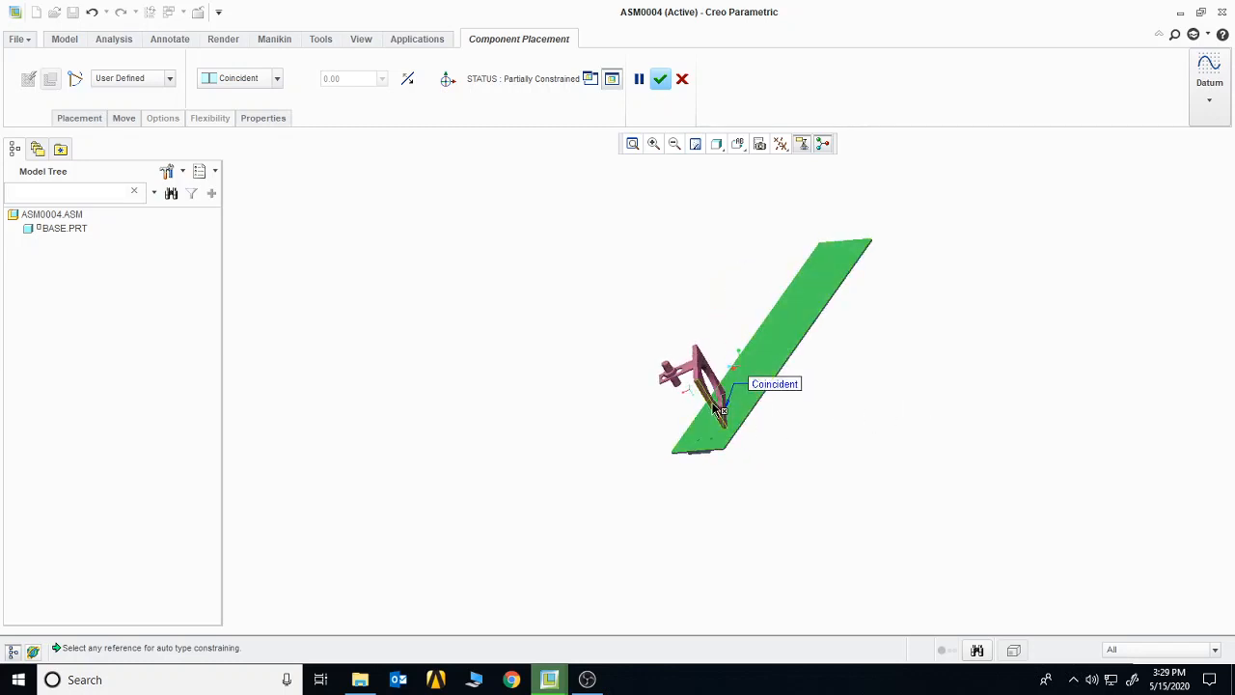
{"action": "left_click", "coordinate": [708, 396]}
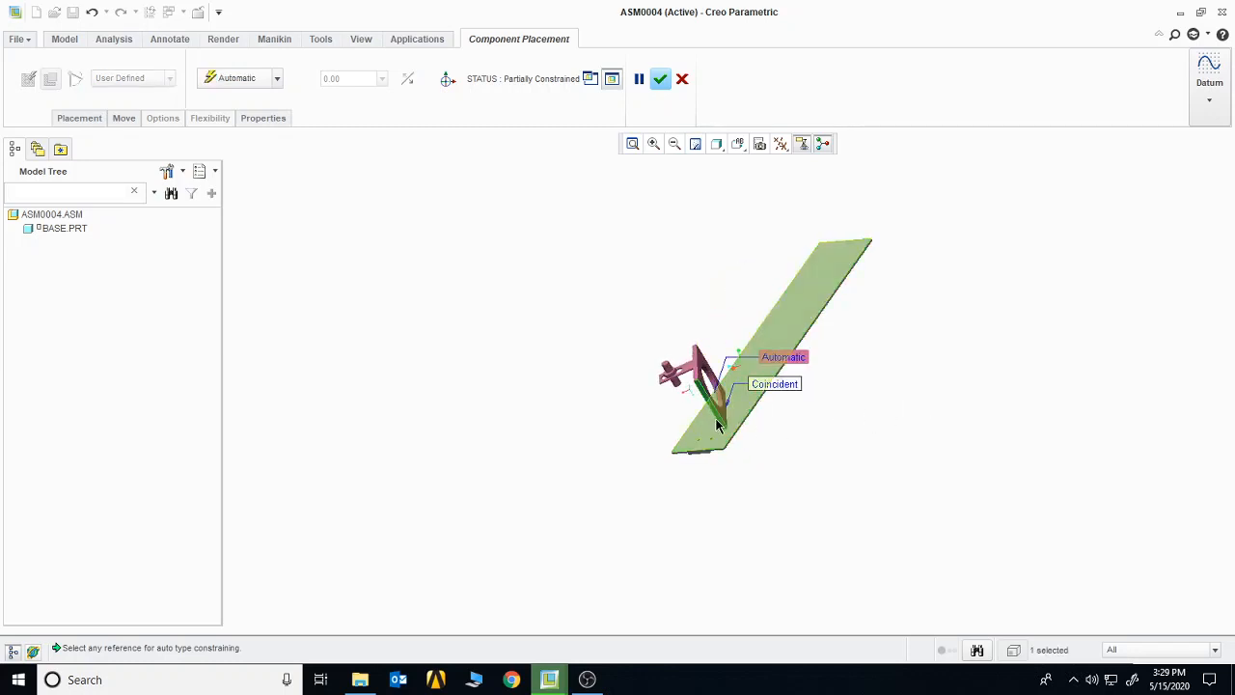
{"action": "left_click", "coordinate": [277, 81]}
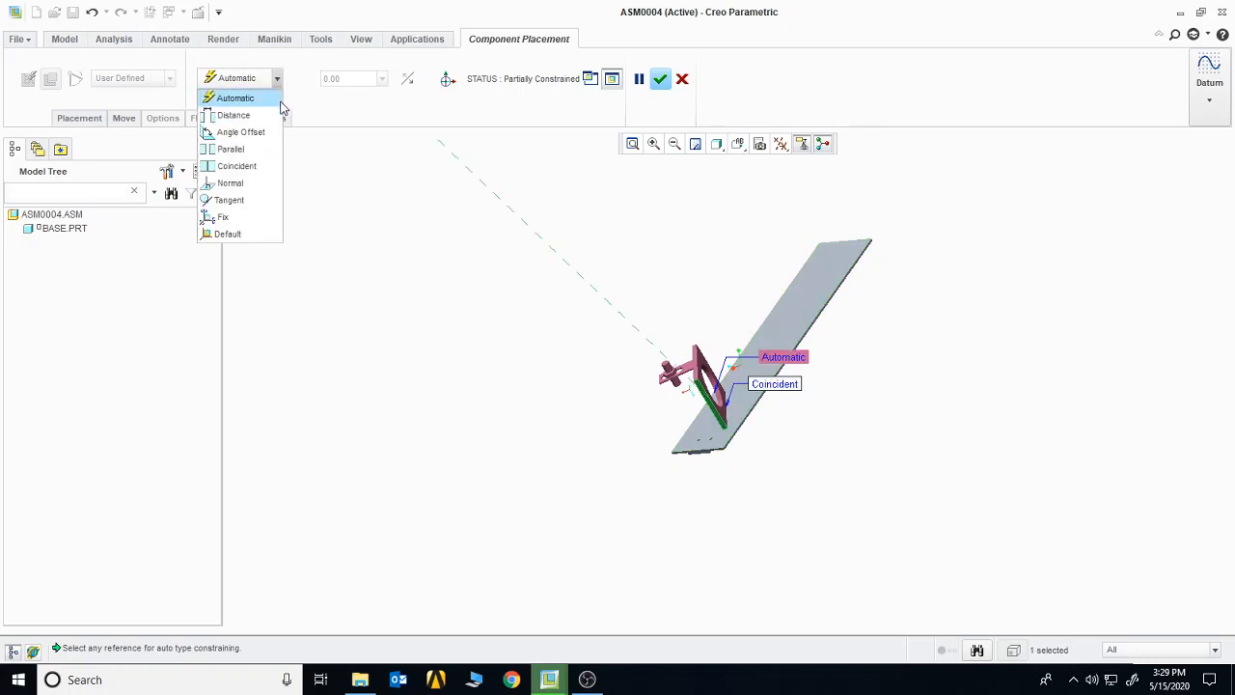
{"action": "left_click", "coordinate": [259, 166]}
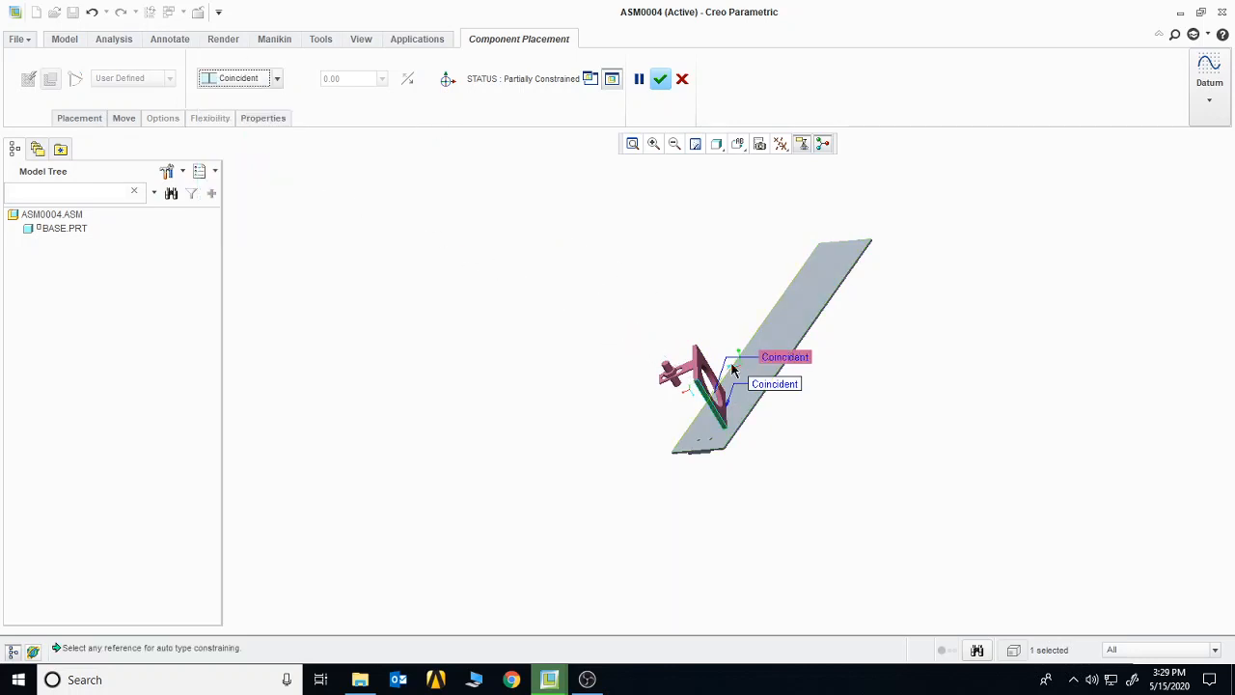
{"action": "left_click", "coordinate": [755, 413]}
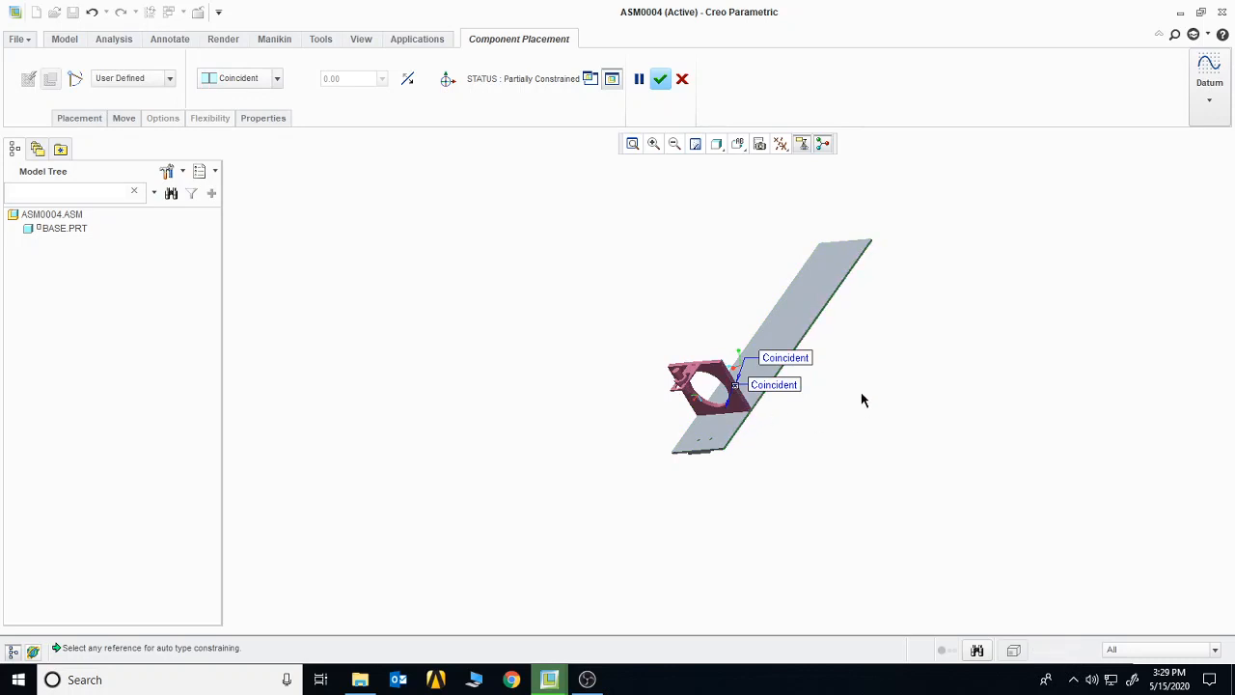
Make the mplate's large flat face Coincident with the base's short end face and accept the placement.
{"action": "middle_click_drag", "start_coordinate": [862, 400], "coordinate": [1057, 435]}
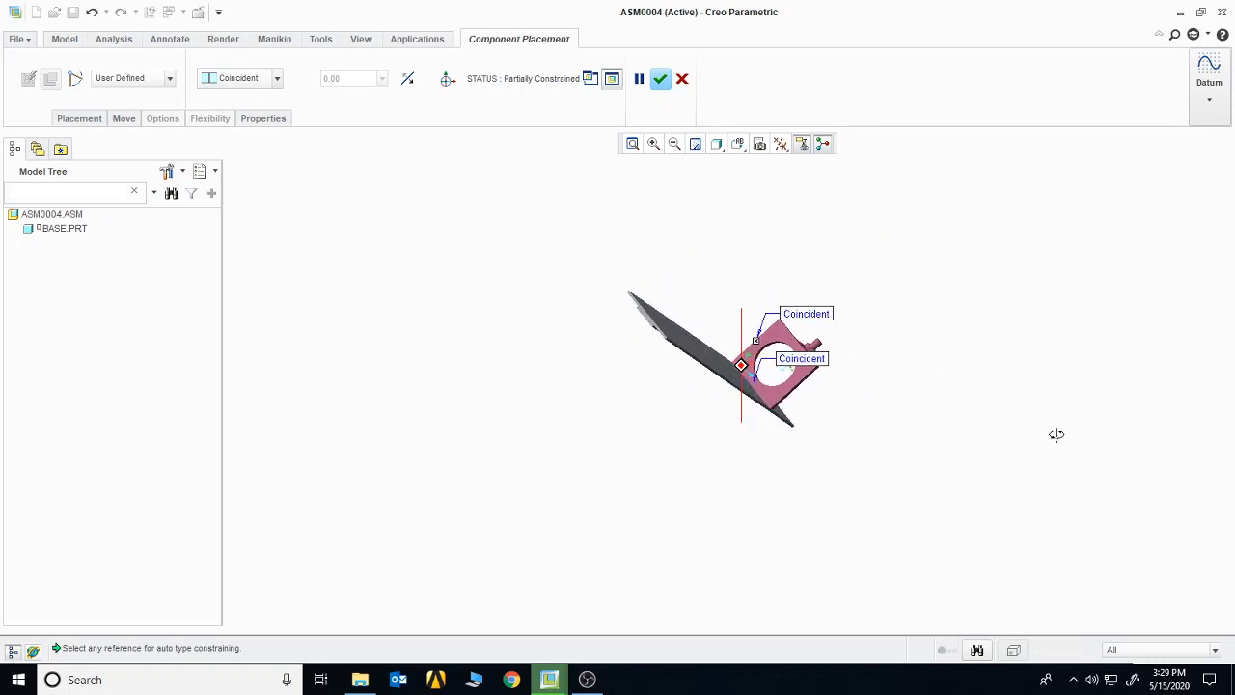
{"action": "left_click", "coordinate": [763, 404]}
{"action": "left_click", "coordinate": [277, 78]}
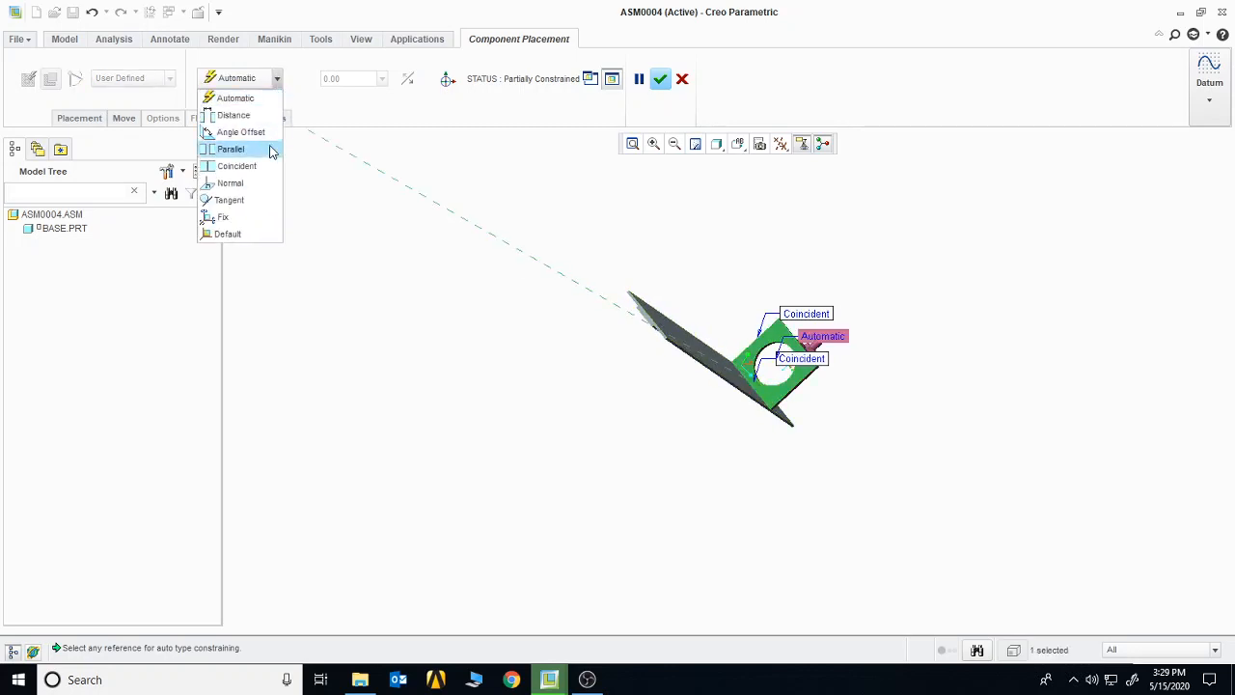
{"action": "left_click", "coordinate": [262, 158]}
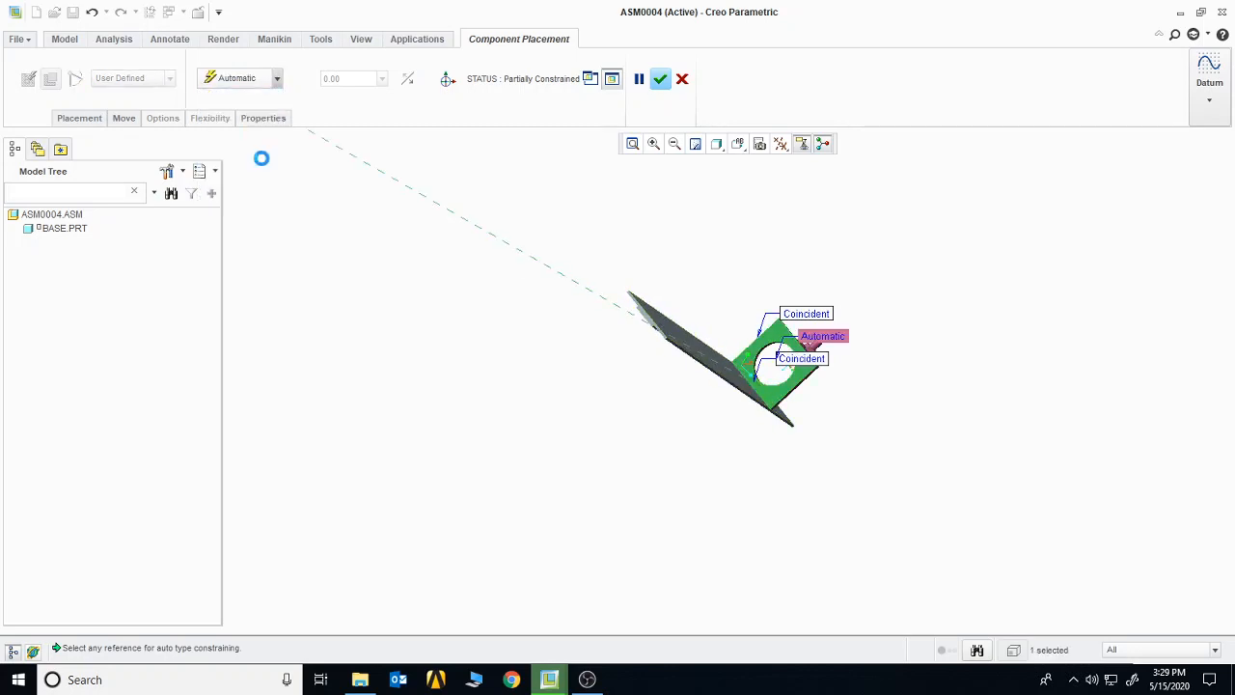
{"action": "left_click", "coordinate": [648, 321]}
{"action": "middle_click_drag", "start_coordinate": [941, 334], "coordinate": [898, 274]}
{"action": "left_click", "coordinate": [660, 79]}
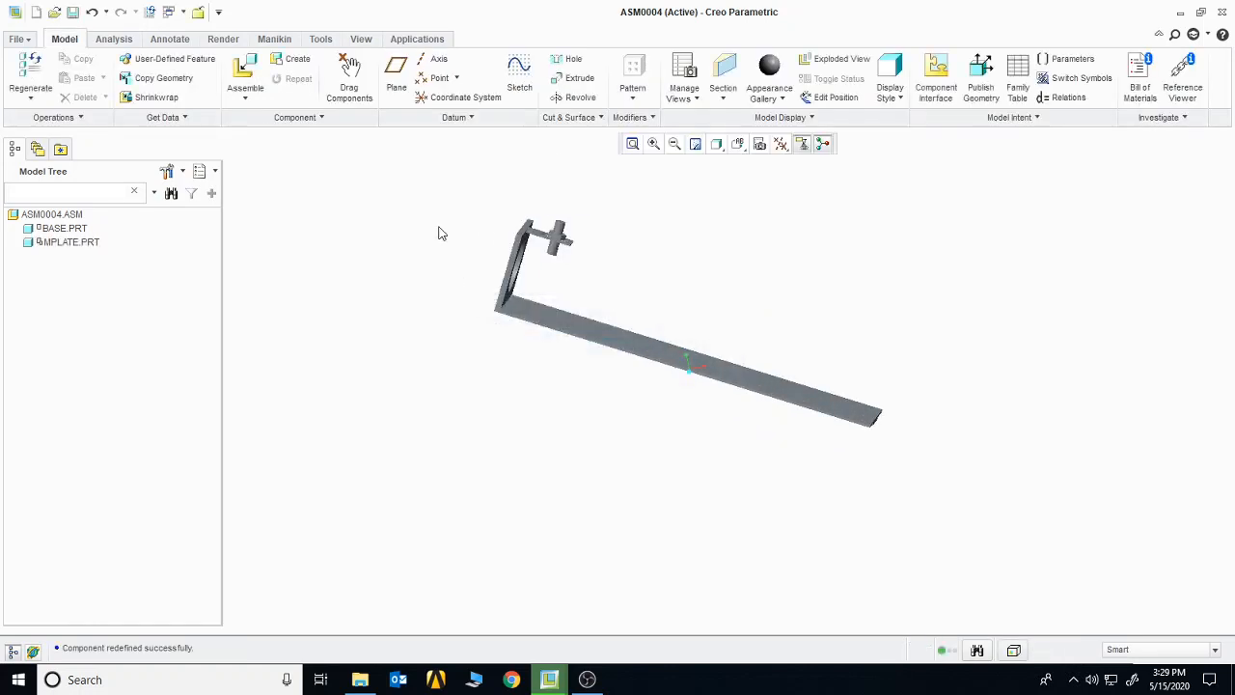
Bring a second copy of mplate.prt into the assembly for placement.
{"action": "middle_click_drag", "start_coordinate": [441, 232], "coordinate": [428, 214]}
{"action": "left_click", "coordinate": [247, 85]}
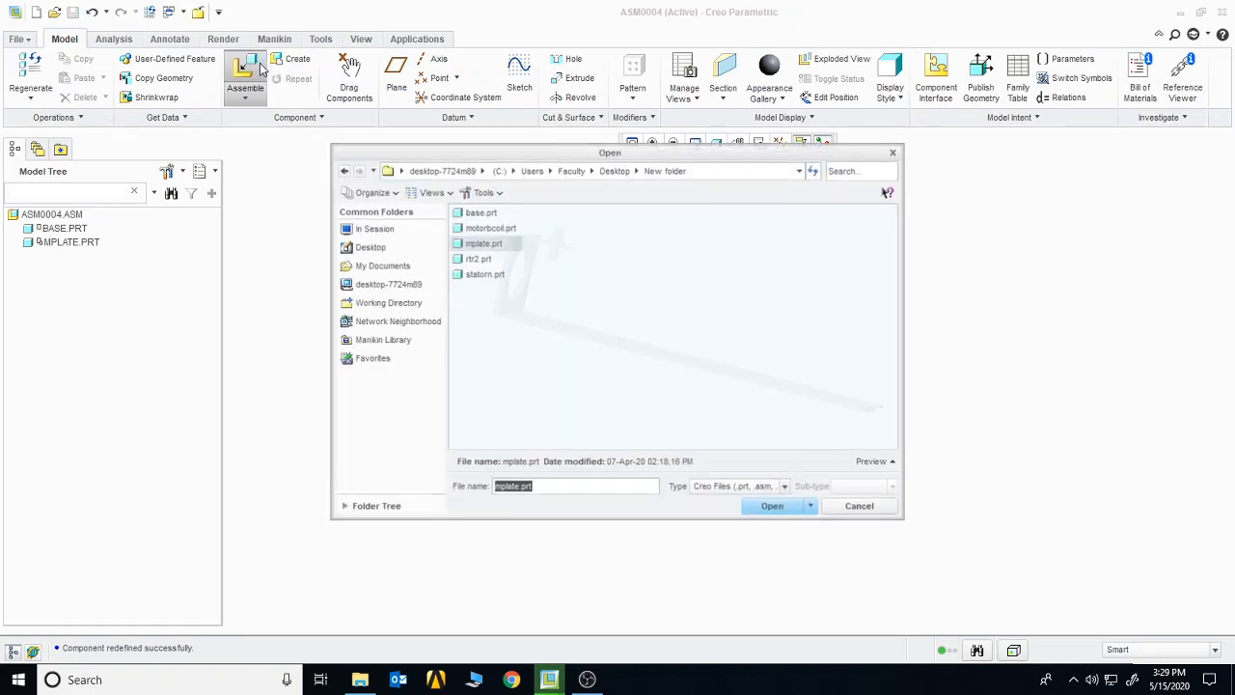
{"action": "left_click", "coordinate": [749, 509]}
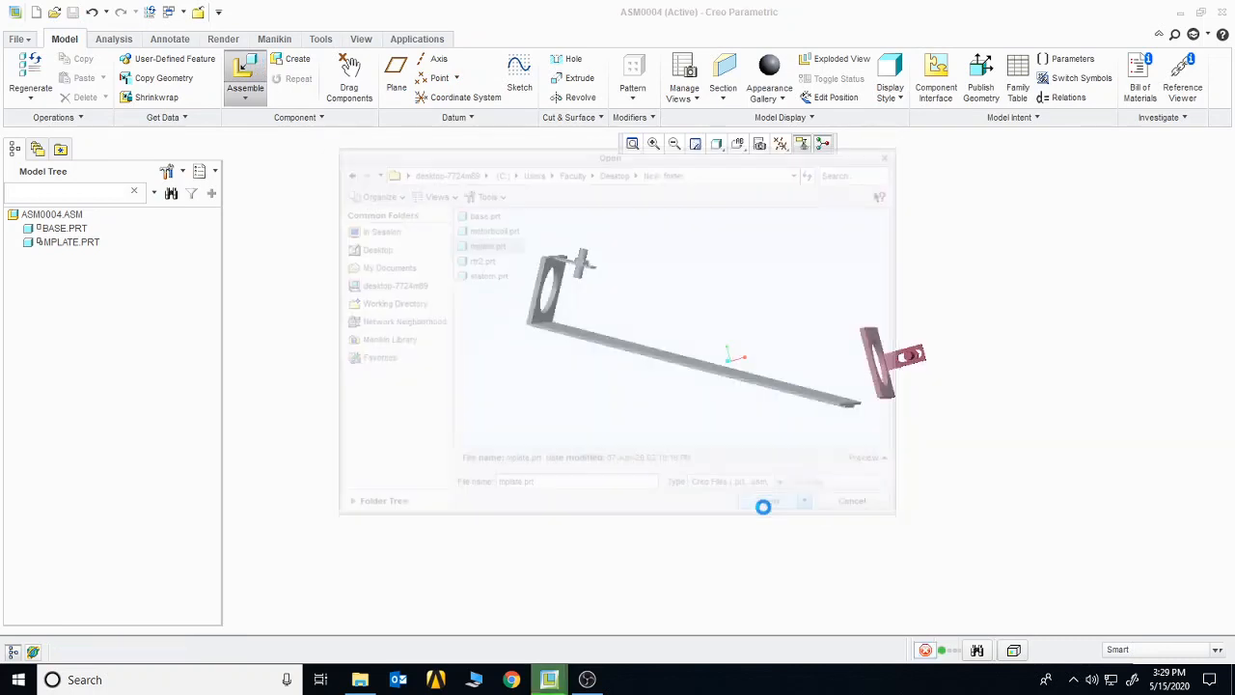
Show the 3D dragger and move the second mplate above the base's free end, rotating it towards the first plate's orientation.
{"action": "left_click", "coordinate": [448, 79]}
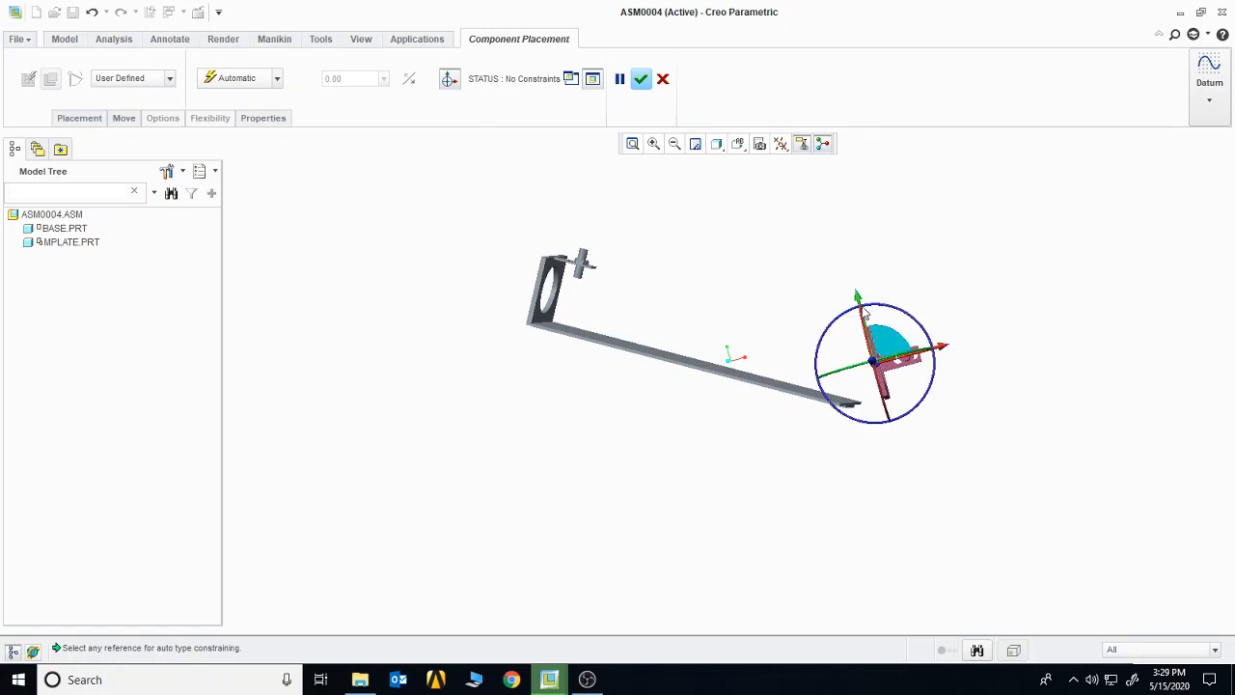
{"action": "left_click_drag", "start_coordinate": [865, 370], "coordinate": [862, 292]}
{"action": "mouse_move", "coordinate": [871, 365]}
{"action": "left_mouse_down"}
{"action": "mouse_move", "coordinate": [807, 330]}
{"action": "mouse_move", "coordinate": [800, 251]}
{"action": "mouse_move", "coordinate": [880, 333]}
{"action": "left_mouse_up"}
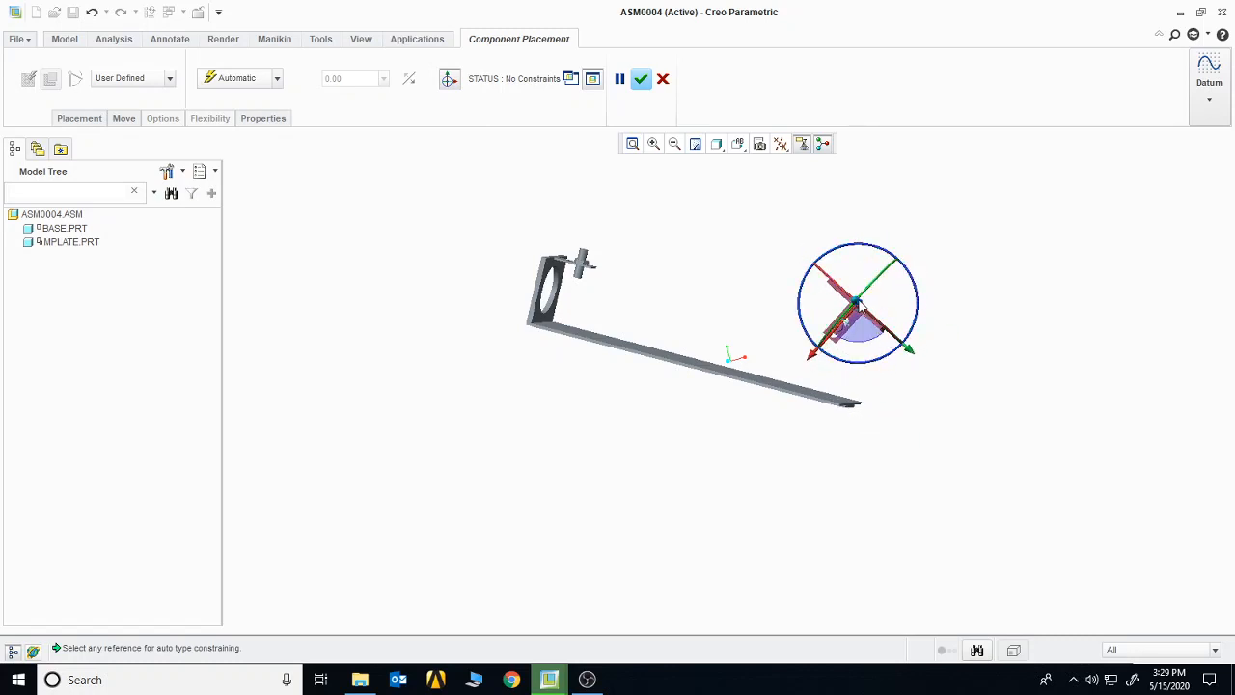
{"action": "middle_click_drag", "start_coordinate": [893, 300], "coordinate": [861, 389]}
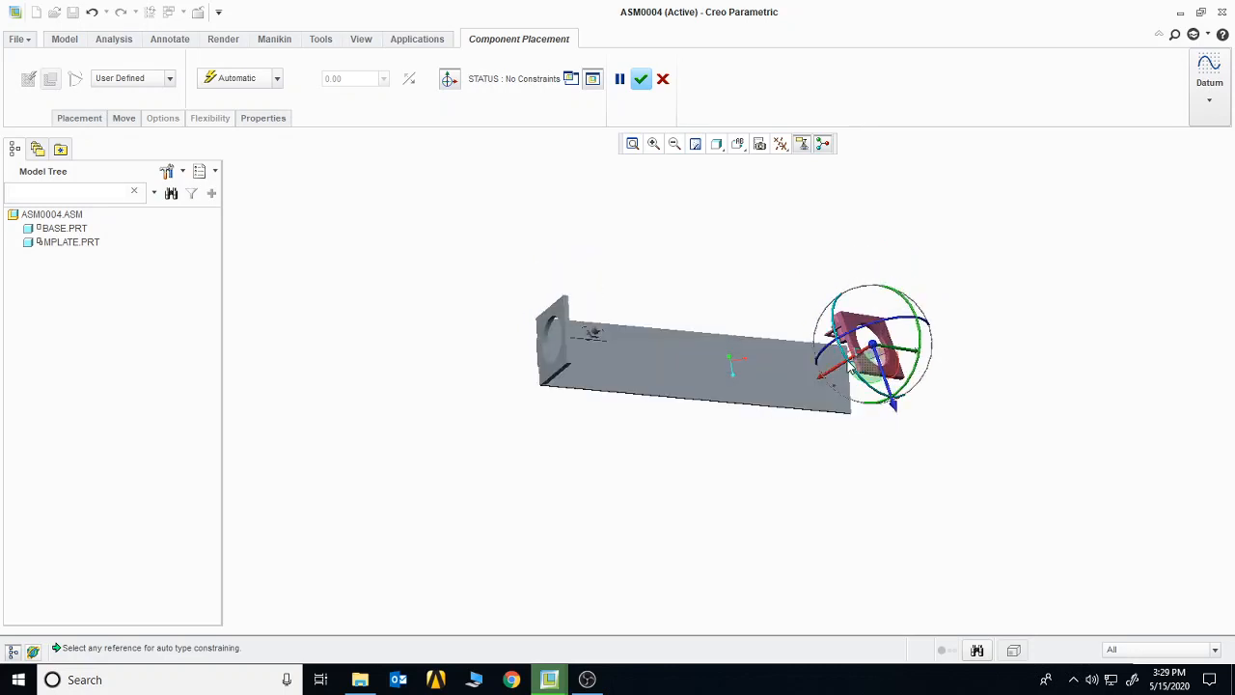
{"action": "left_click_drag", "start_coordinate": [859, 384], "coordinate": [869, 360]}
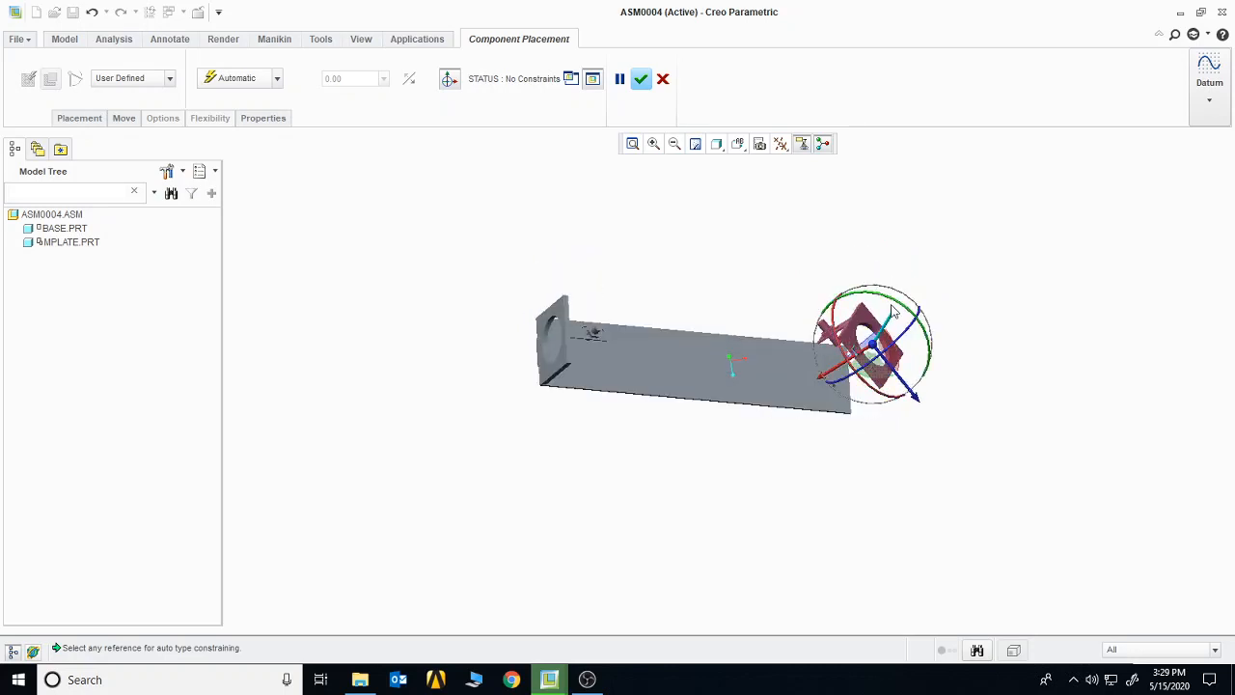
{"action": "left_click_drag", "start_coordinate": [897, 306], "coordinate": [924, 344]}
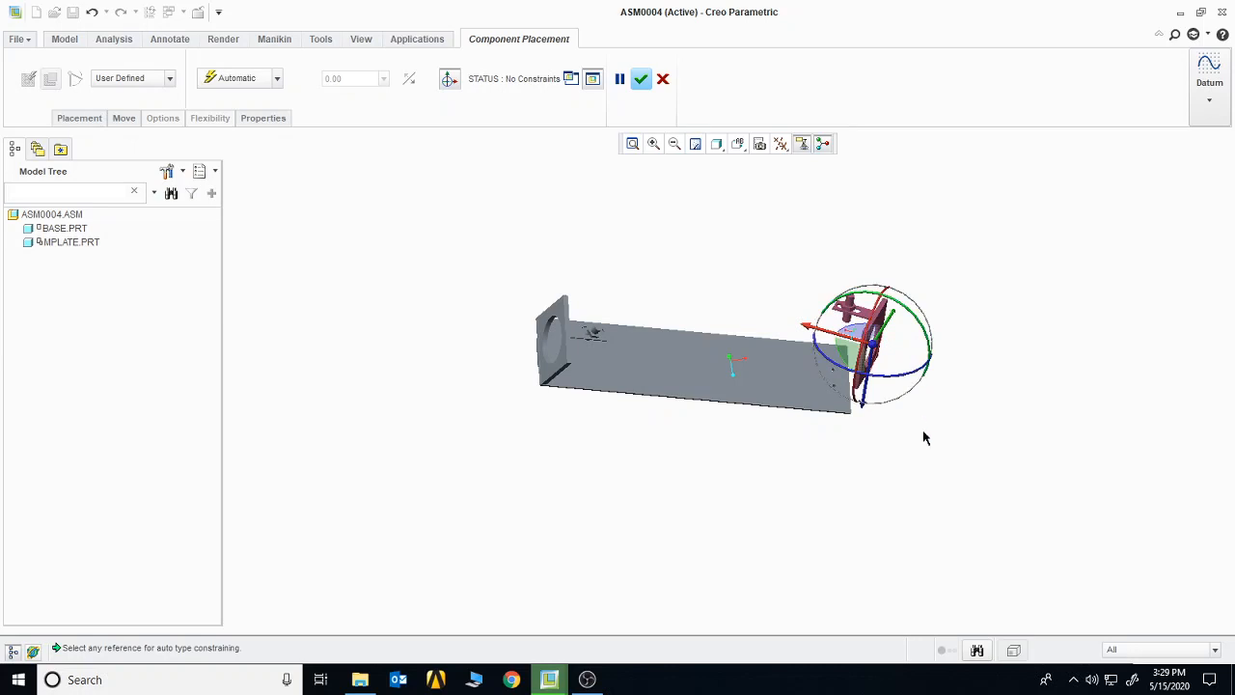
Rotate the second mplate further about its axes until it stands roughly upright beside the base's free end, and hide the 3D dragger.
{"action": "middle_click_drag", "start_coordinate": [923, 434], "coordinate": [846, 425]}
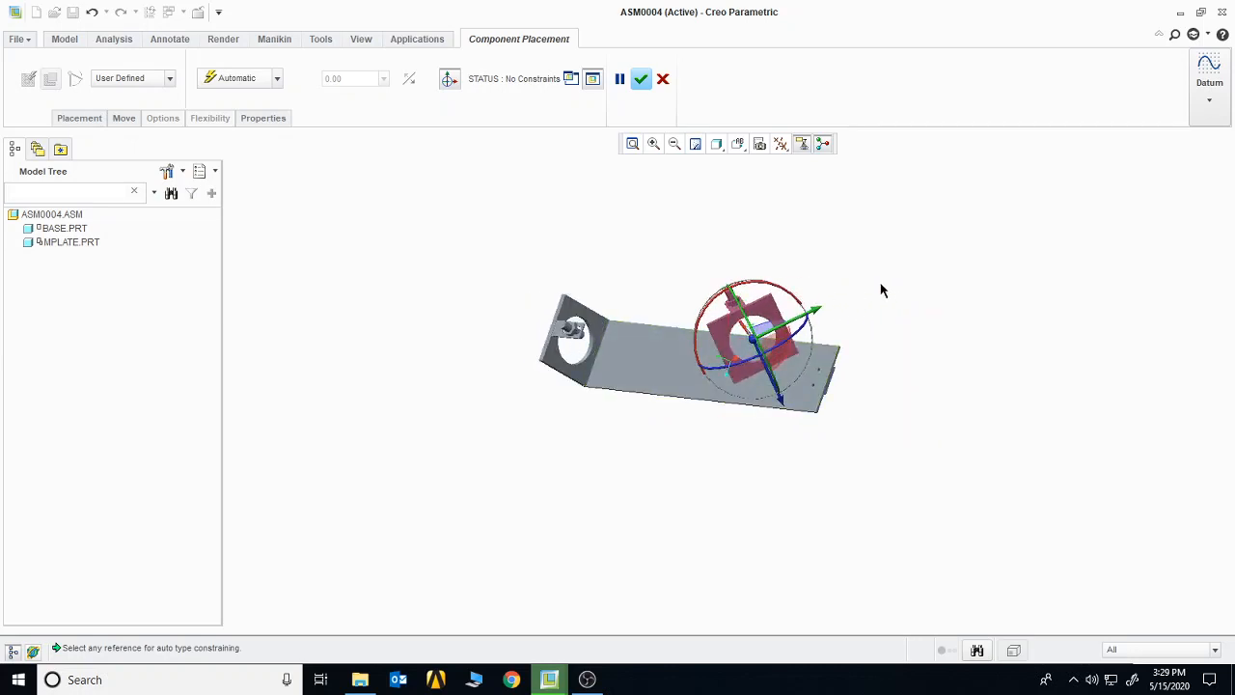
{"action": "middle_click_drag", "start_coordinate": [881, 287], "coordinate": [888, 336]}
{"action": "left_click_drag", "start_coordinate": [790, 414], "coordinate": [749, 392]}
{"action": "middle_click_drag", "start_coordinate": [889, 368], "coordinate": [886, 422]}
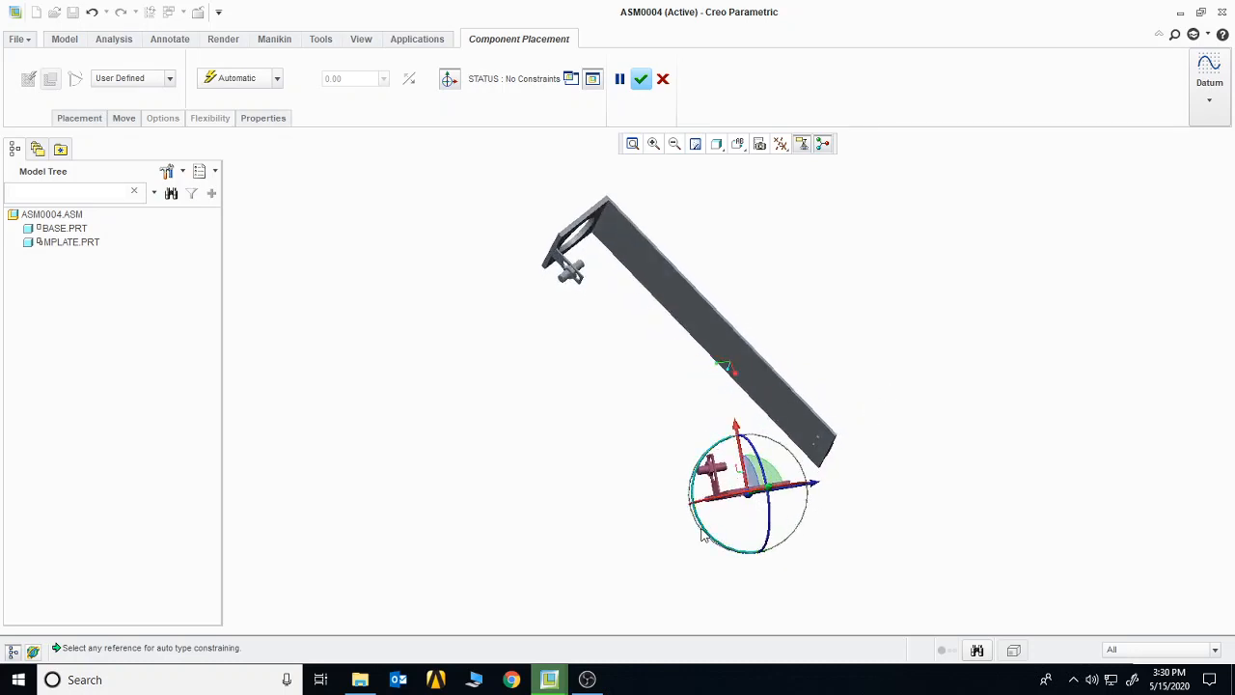
{"action": "mouse_move", "coordinate": [702, 533]}
{"action": "left_mouse_down"}
{"action": "mouse_move", "coordinate": [689, 504]}
{"action": "mouse_move", "coordinate": [691, 521]}
{"action": "left_mouse_up"}
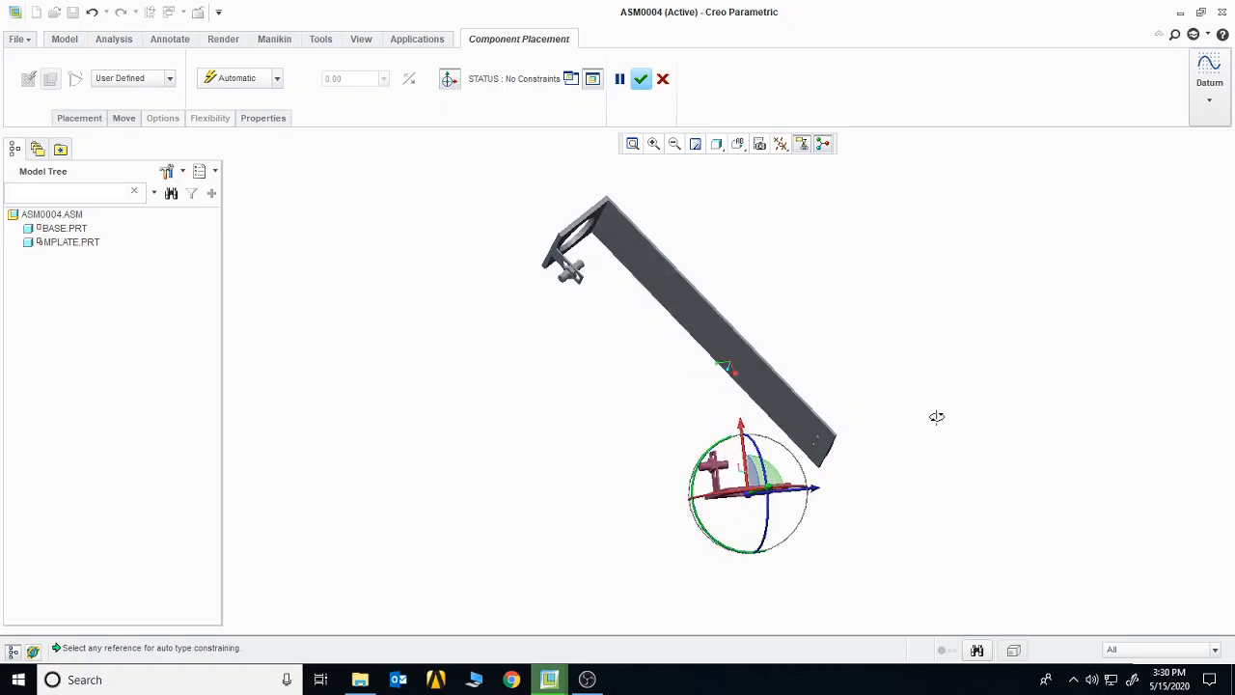
{"action": "middle_click_drag", "start_coordinate": [937, 416], "coordinate": [990, 341]}
{"action": "left_click_drag", "start_coordinate": [797, 365], "coordinate": [796, 318]}
{"action": "middle_click_drag", "start_coordinate": [922, 336], "coordinate": [852, 409]}
{"action": "left_click_drag", "start_coordinate": [847, 410], "coordinate": [774, 433]}
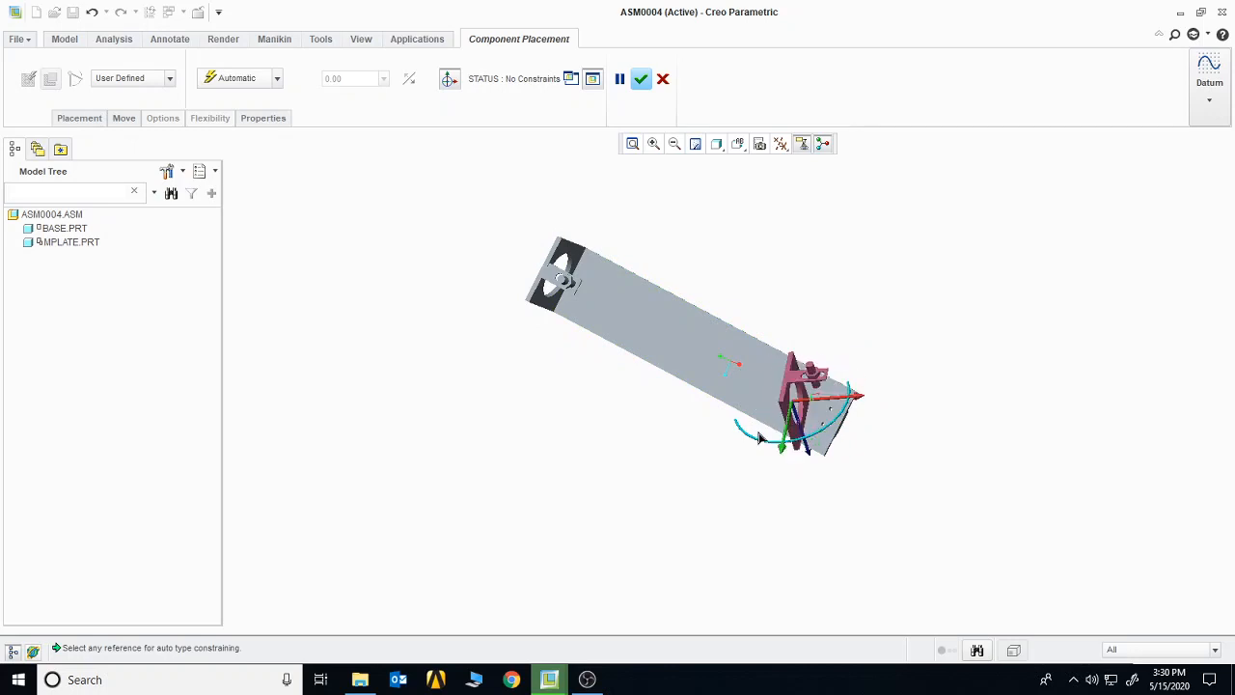
{"action": "middle_click_drag", "start_coordinate": [1011, 427], "coordinate": [1094, 367]}
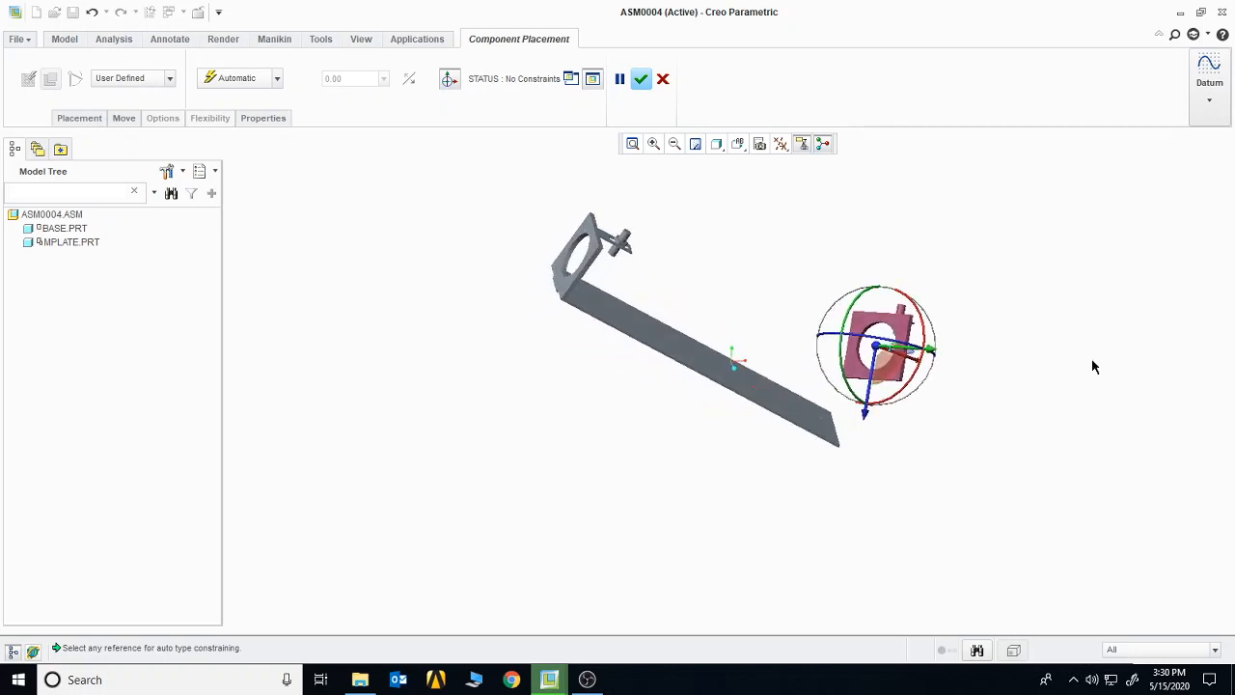
{"action": "left_click", "coordinate": [450, 82]}
Make the second mplate's narrow bottom face Coincident with the base's wide flat face.
{"action": "middle_click_drag", "start_coordinate": [768, 379], "coordinate": [866, 397]}
{"action": "left_click", "coordinate": [848, 392]}
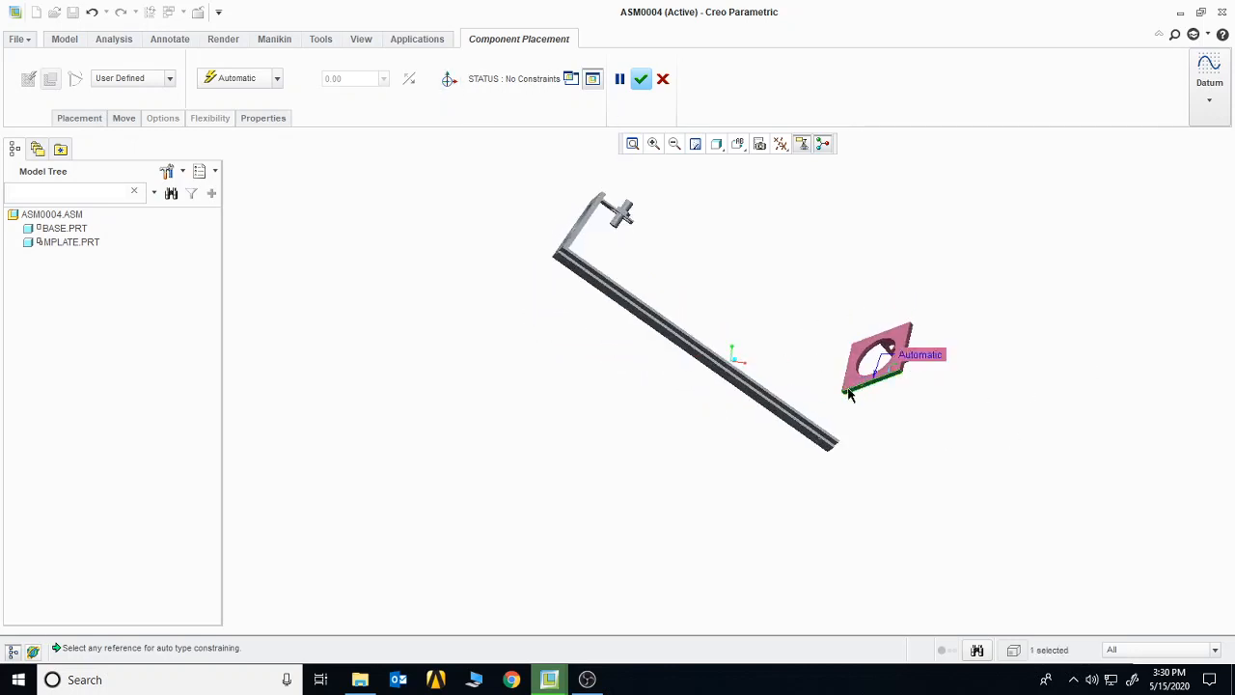
{"action": "left_click", "coordinate": [275, 82]}
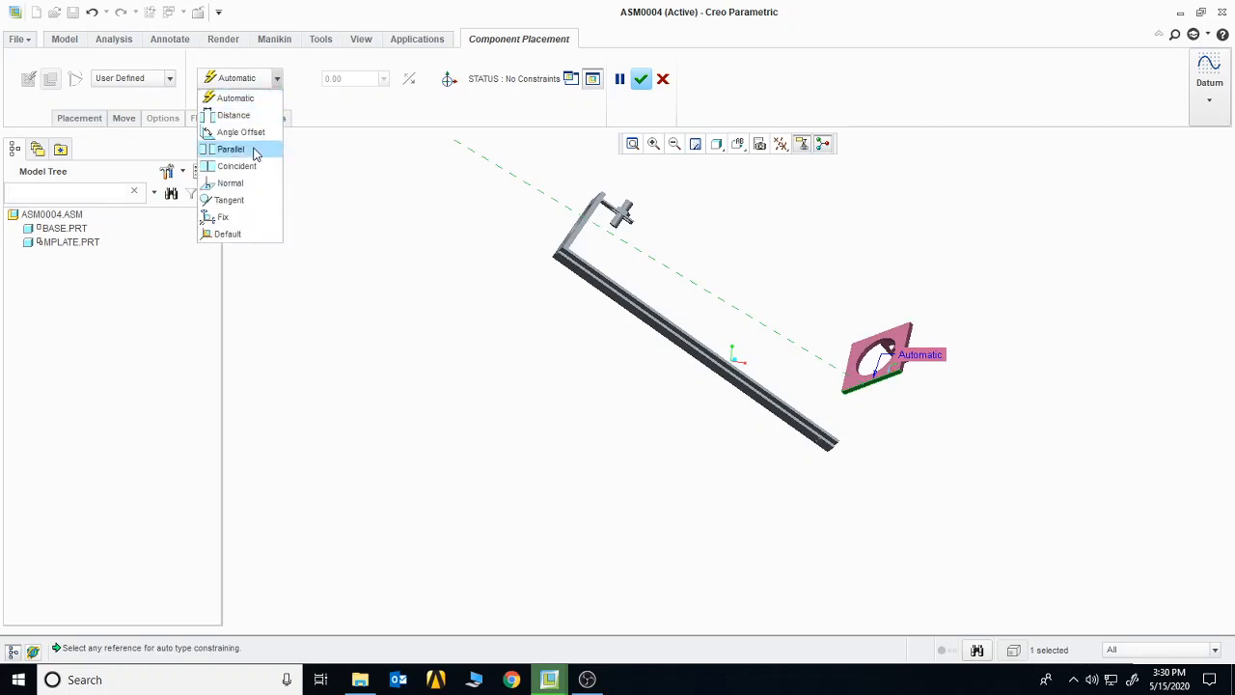
{"action": "left_click", "coordinate": [254, 165]}
{"action": "middle_click_drag", "start_coordinate": [863, 261], "coordinate": [741, 344]}
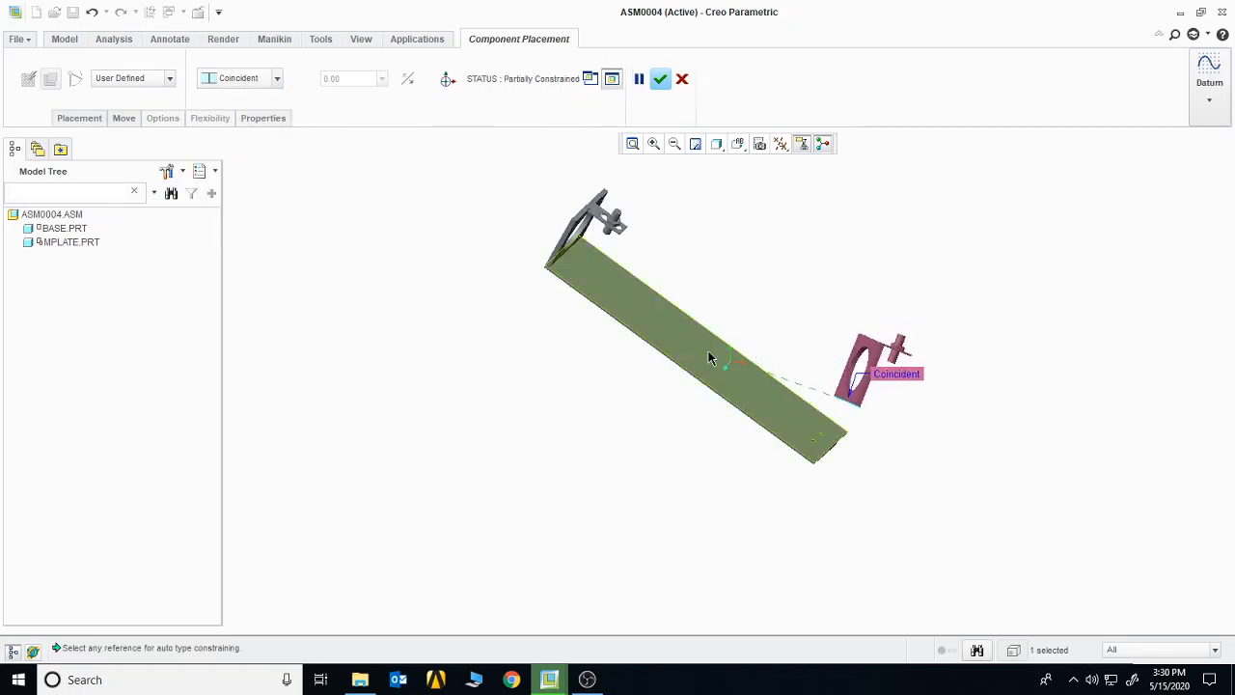
{"action": "left_click", "coordinate": [707, 362]}
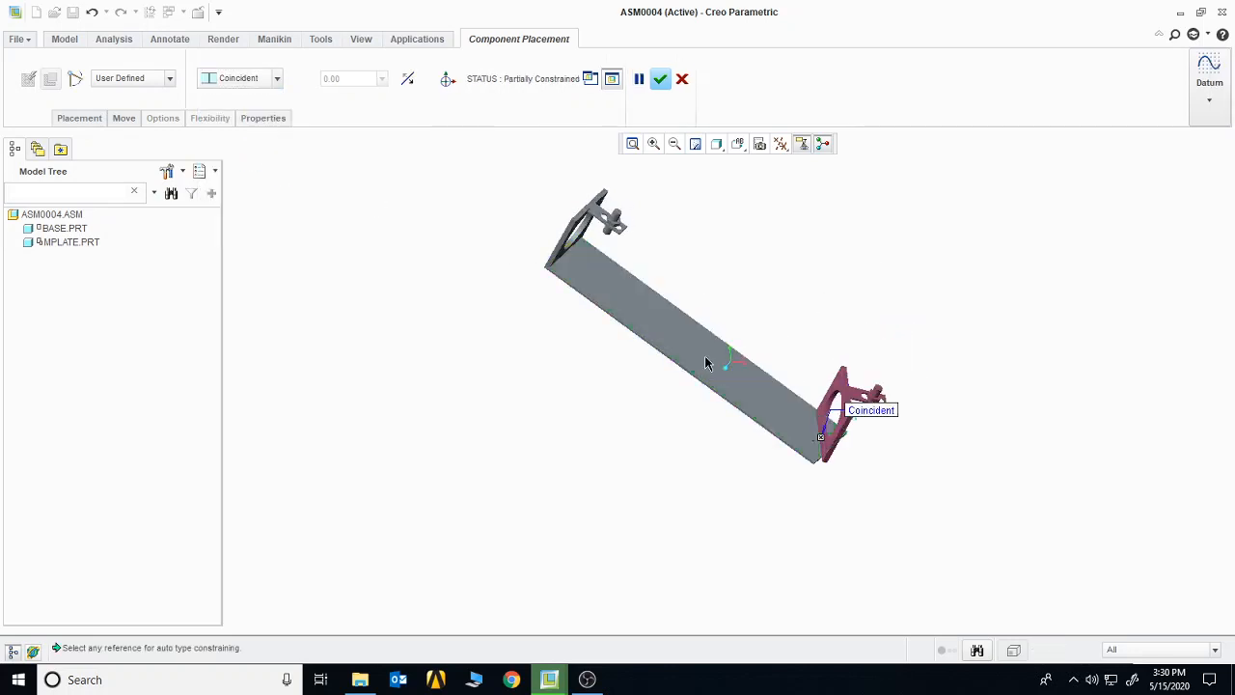
Add a Coincident constraint between the second mplate's narrow side face and the base's long side face.
{"action": "left_click", "coordinate": [845, 440]}
{"action": "left_click", "coordinate": [277, 78]}
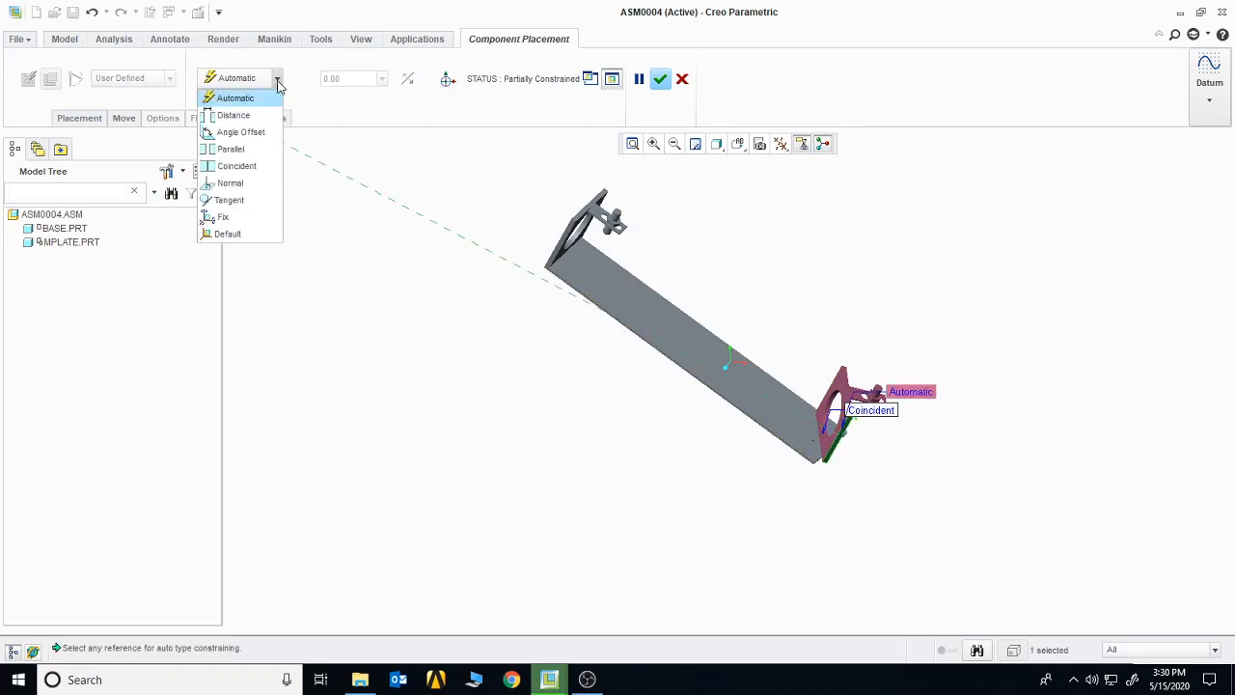
{"action": "left_click", "coordinate": [249, 165]}
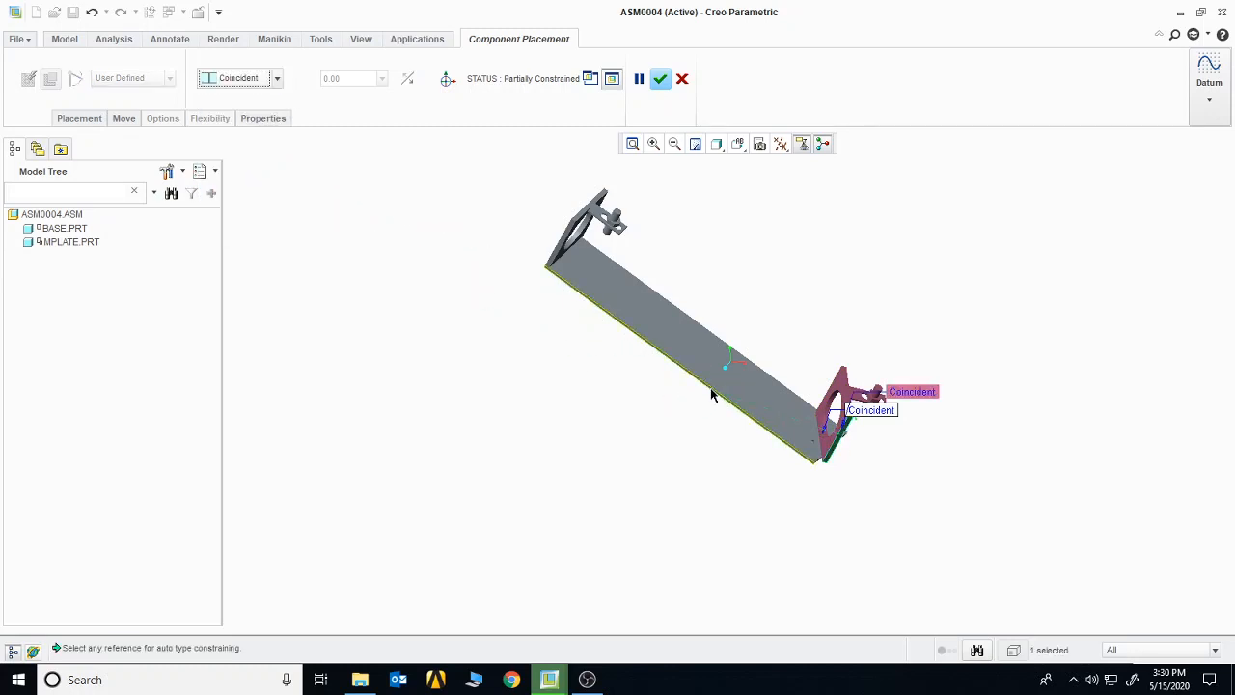
{"action": "left_click", "coordinate": [711, 388]}
Add a Distance constraint between the second mplate's large flat face and the first mplate's large flat face.
{"action": "middle_click_drag", "start_coordinate": [973, 462], "coordinate": [993, 515]}
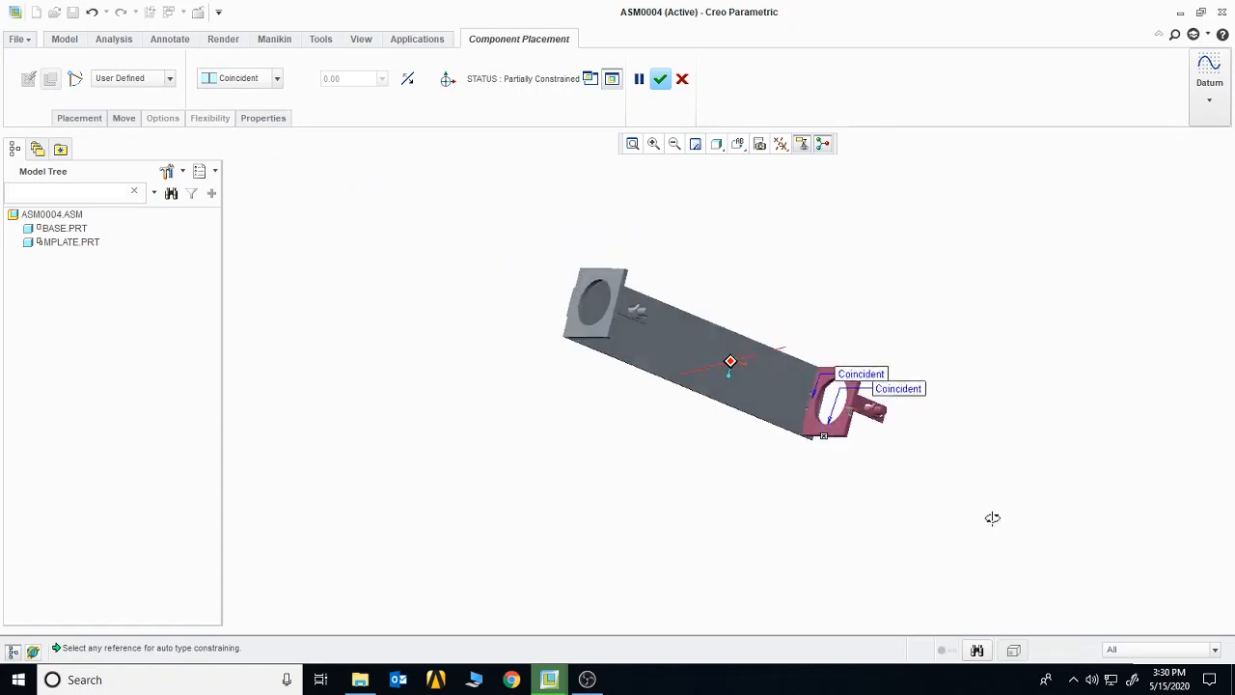
{"action": "left_click", "coordinate": [806, 424]}
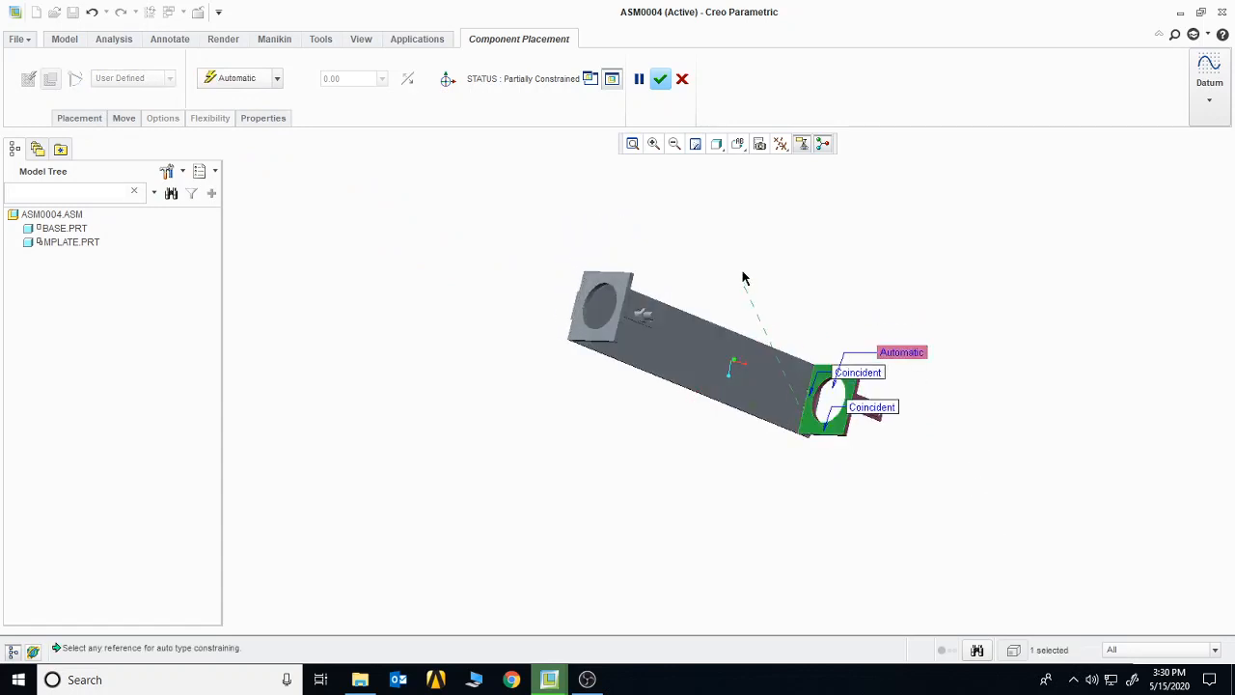
{"action": "middle_click_drag", "start_coordinate": [744, 276], "coordinate": [637, 253]}
{"action": "left_click", "coordinate": [276, 79]}
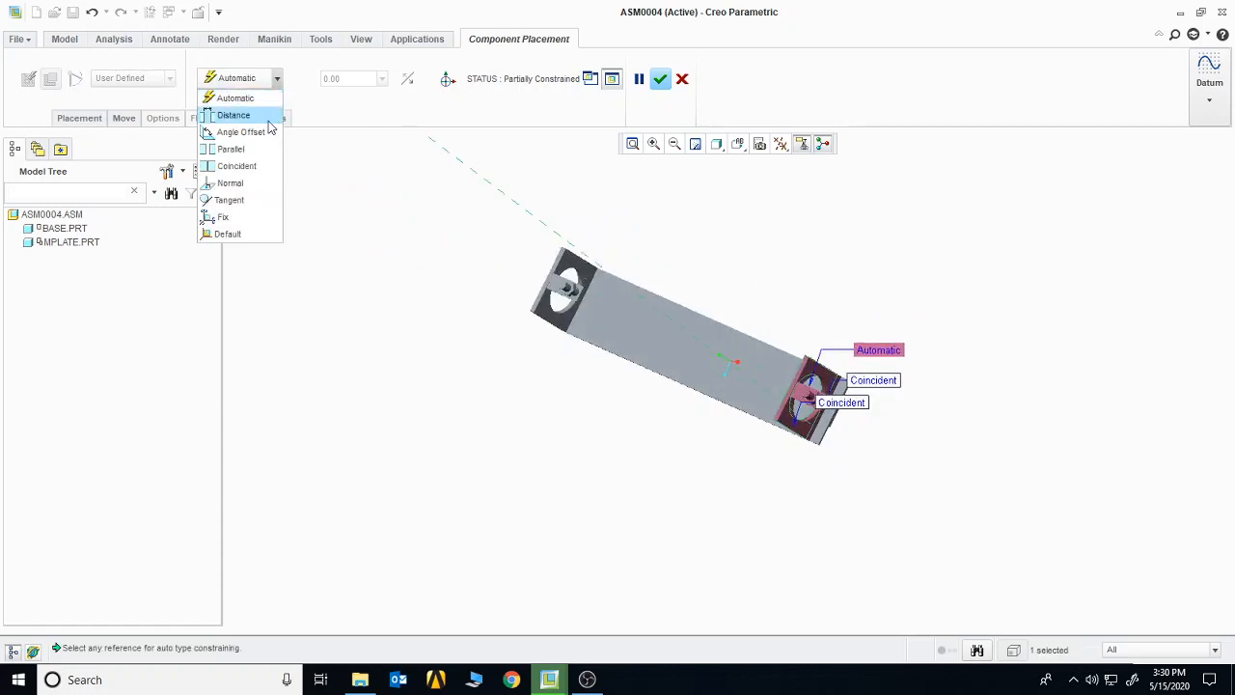
{"action": "left_click", "coordinate": [236, 113]}
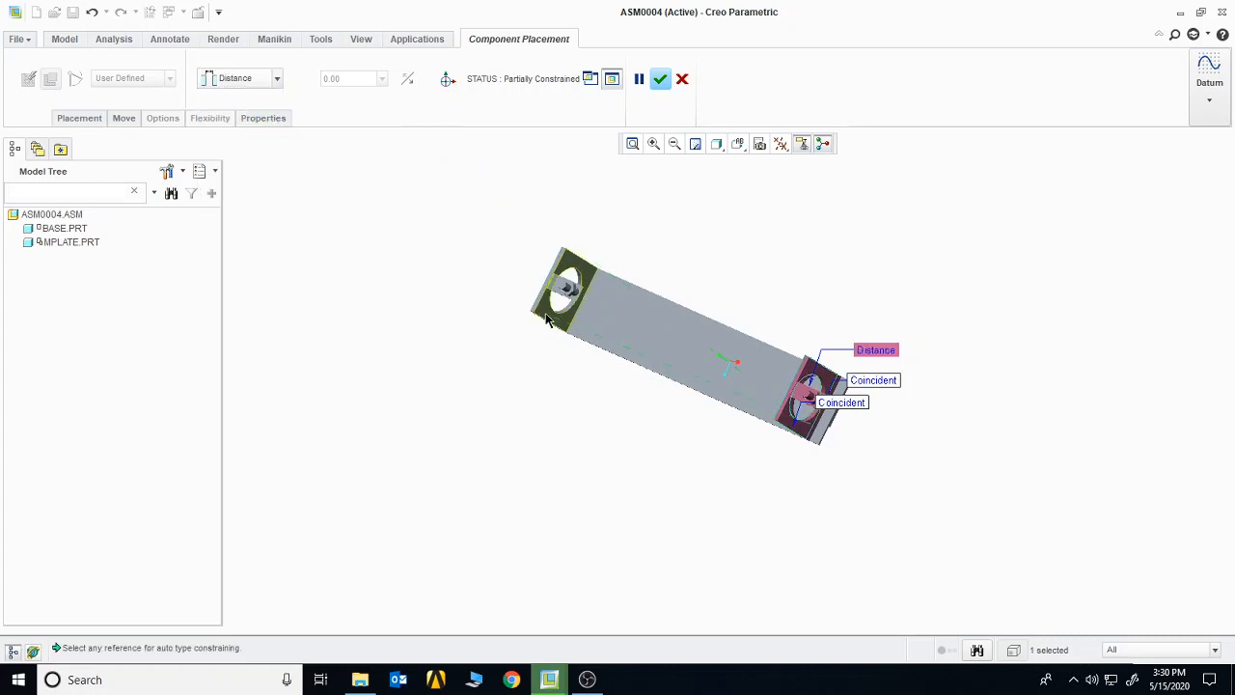
{"action": "left_click", "coordinate": [547, 320]}
Set the distance between the two mplates to 13.00 and accept the second plate's placement.
{"action": "left_click_drag", "start_coordinate": [812, 405], "coordinate": [666, 347]}
{"action": "middle_click_drag", "start_coordinate": [692, 460], "coordinate": [744, 430]}
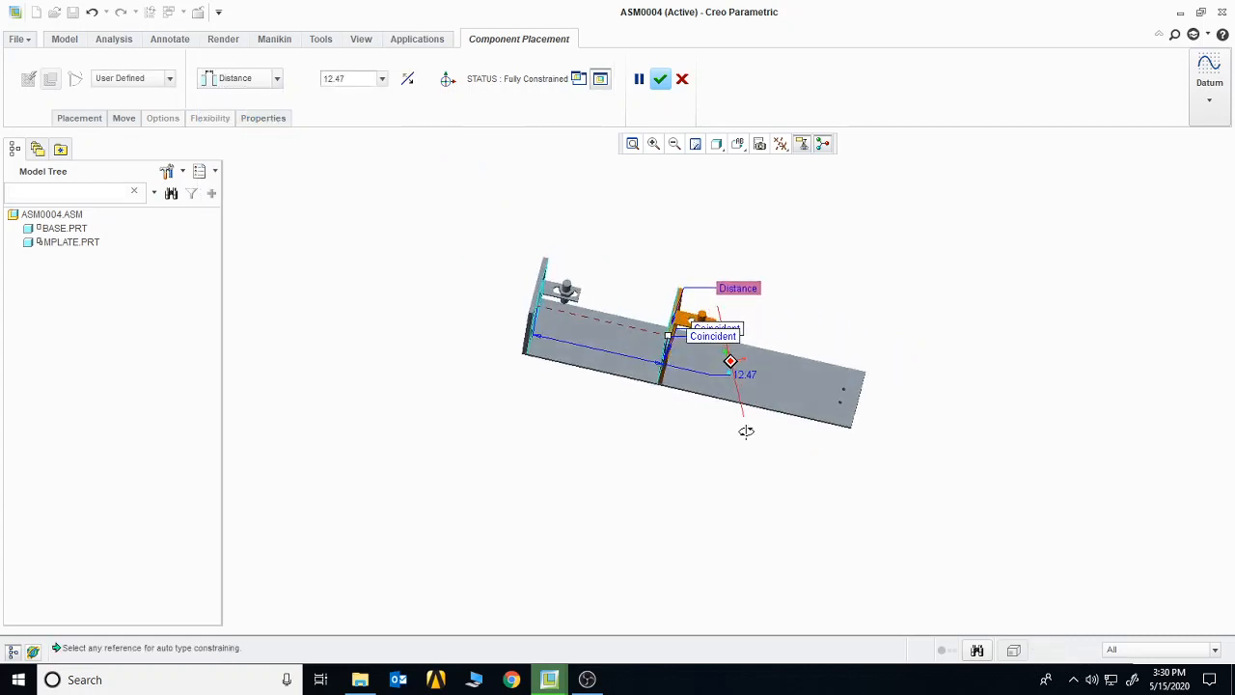
{"action": "left_click_drag", "start_coordinate": [669, 338], "coordinate": [675, 339]}
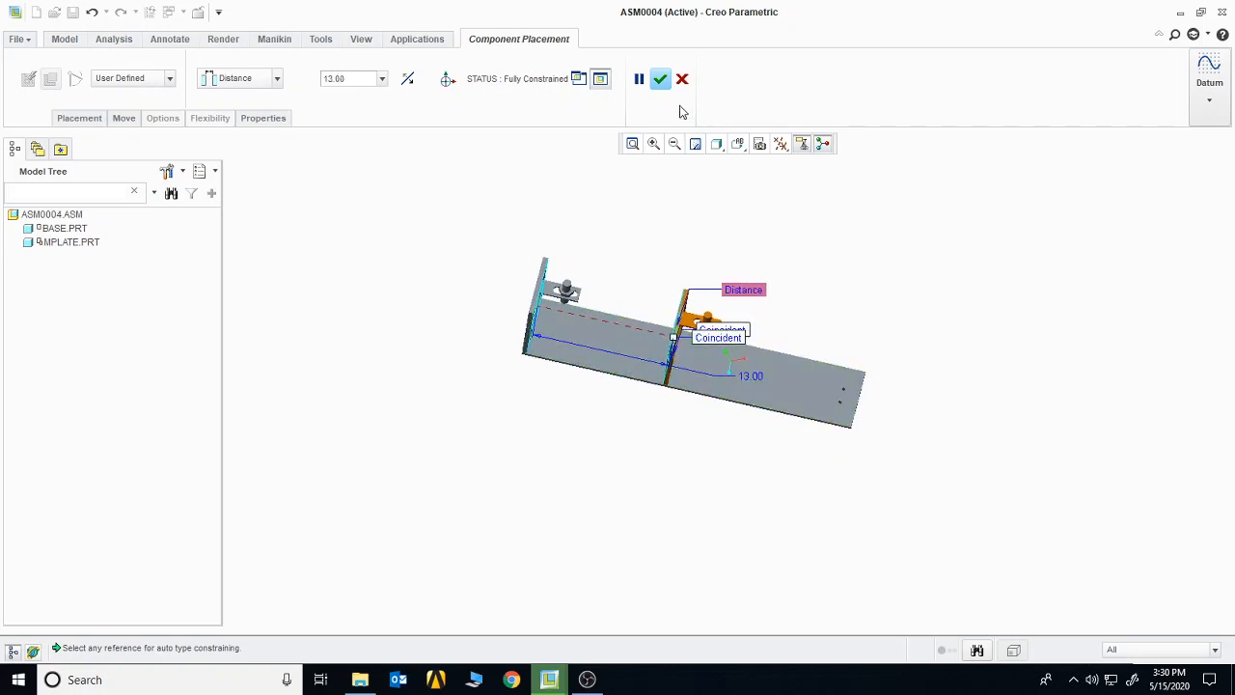
{"action": "left_click", "coordinate": [660, 78]}
Bring rtr2.prt from the current session into the assembly for placement.
{"action": "mouse_move", "coordinate": [871, 319]}
{"action": "middle_mouse_down"}
{"action": "mouse_move", "coordinate": [863, 259]}
{"action": "mouse_move", "coordinate": [887, 285]}
{"action": "mouse_move", "coordinate": [891, 267]}
{"action": "middle_mouse_up"}
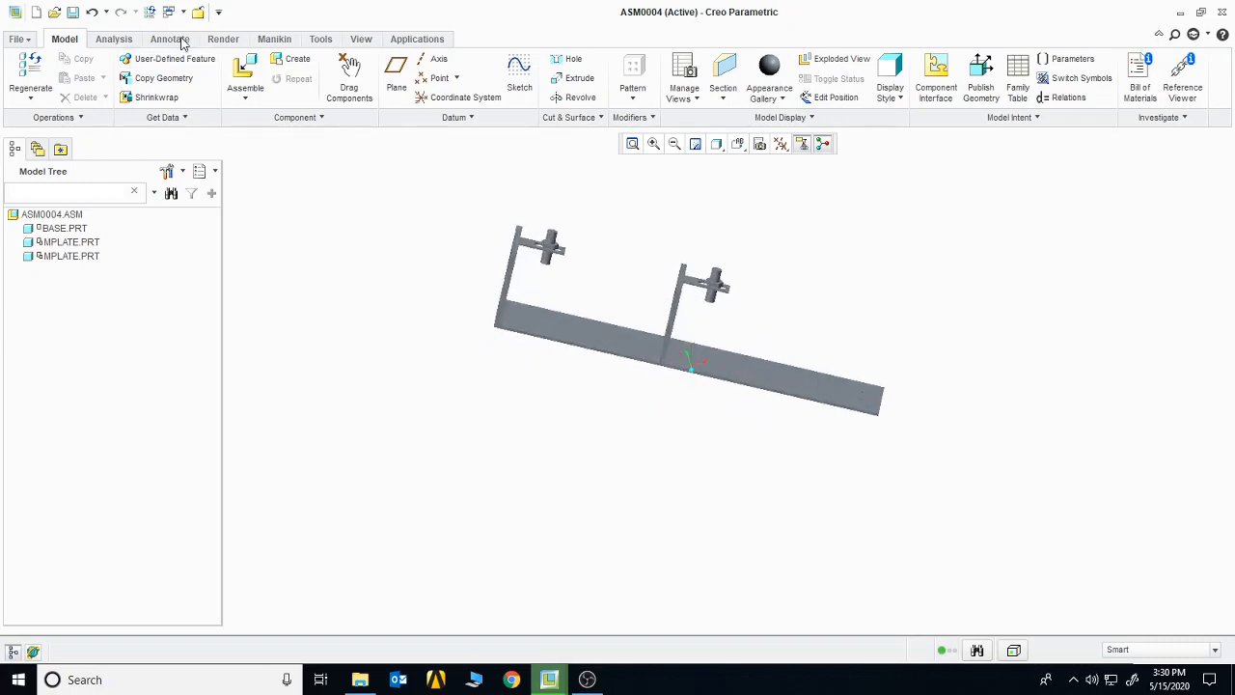
{"action": "left_click", "coordinate": [549, 679]}
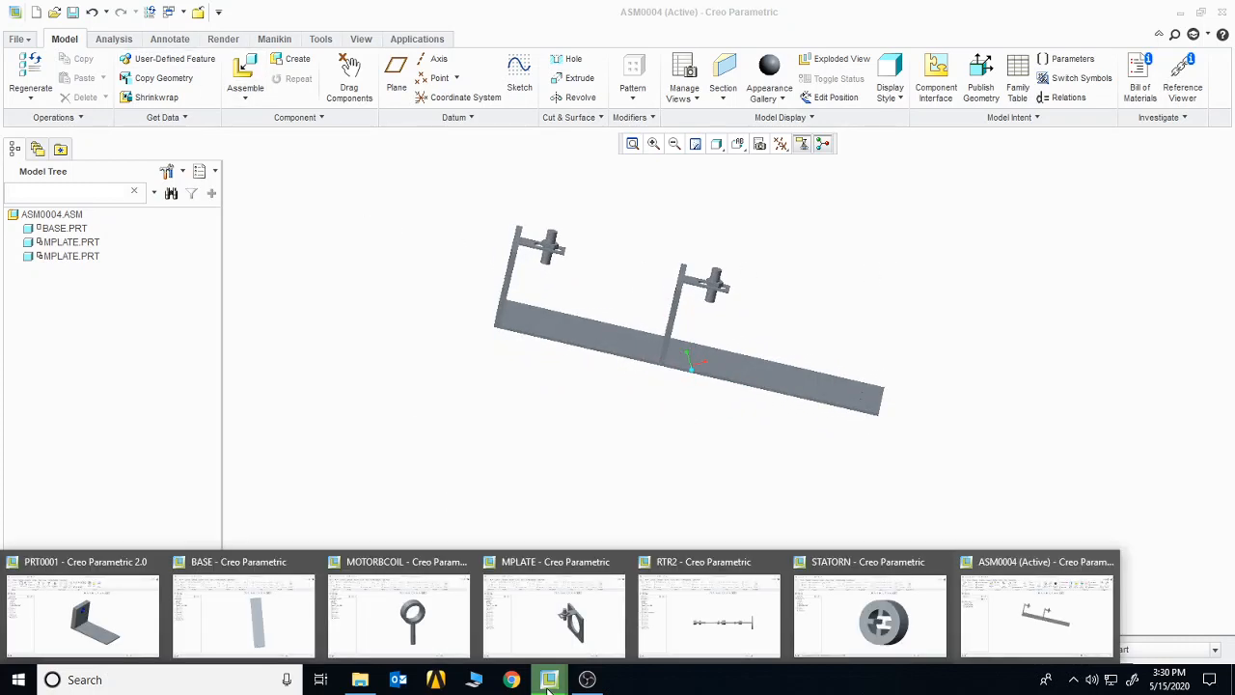
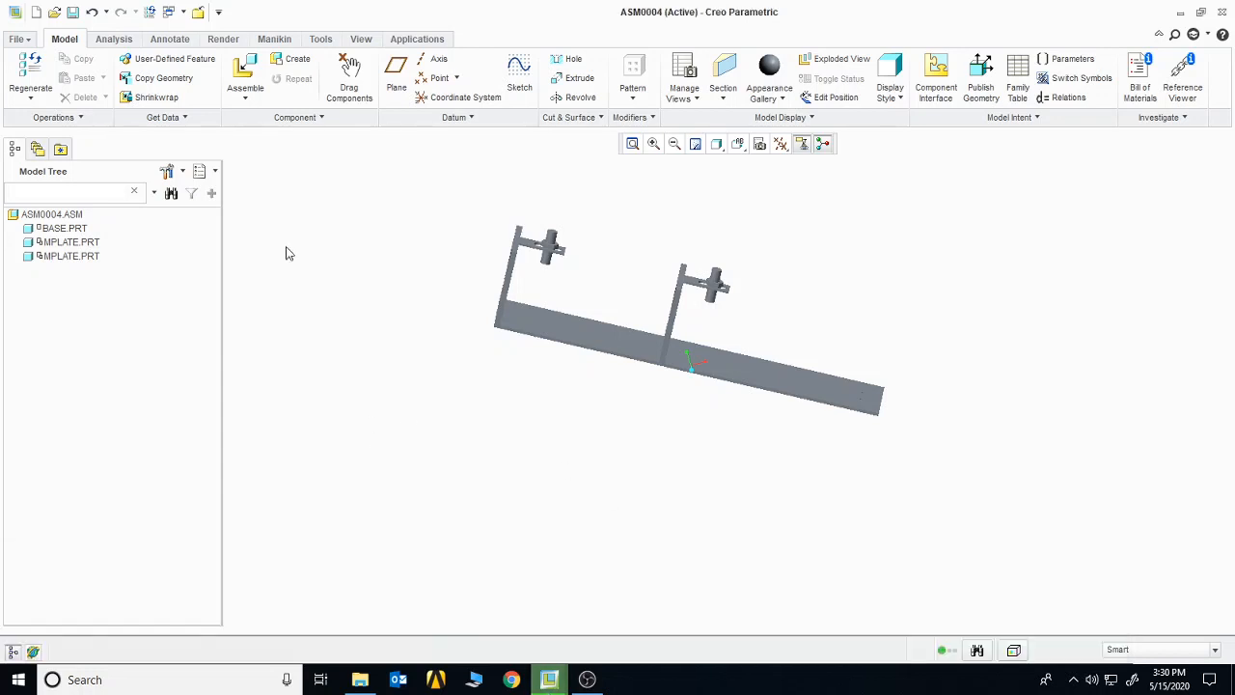
{"action": "left_click", "coordinate": [245, 72]}
{"action": "left_click", "coordinate": [376, 230]}
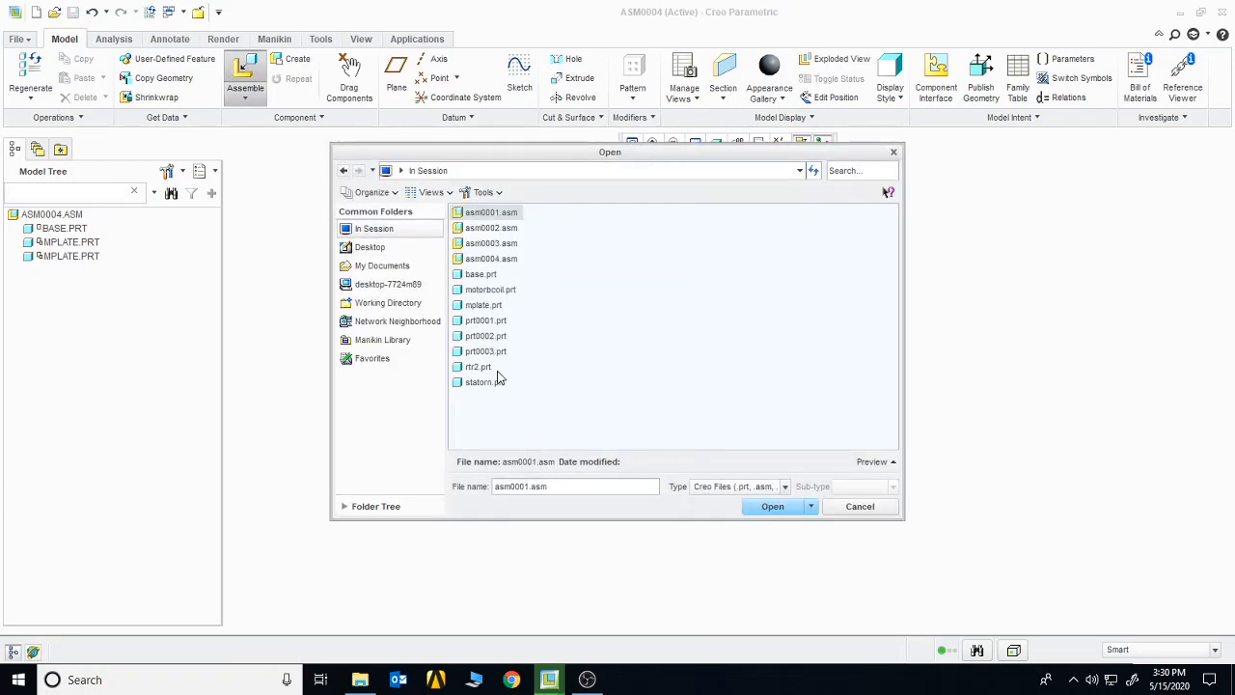
{"action": "left_click", "coordinate": [482, 367]}
{"action": "left_click", "coordinate": [751, 507]}
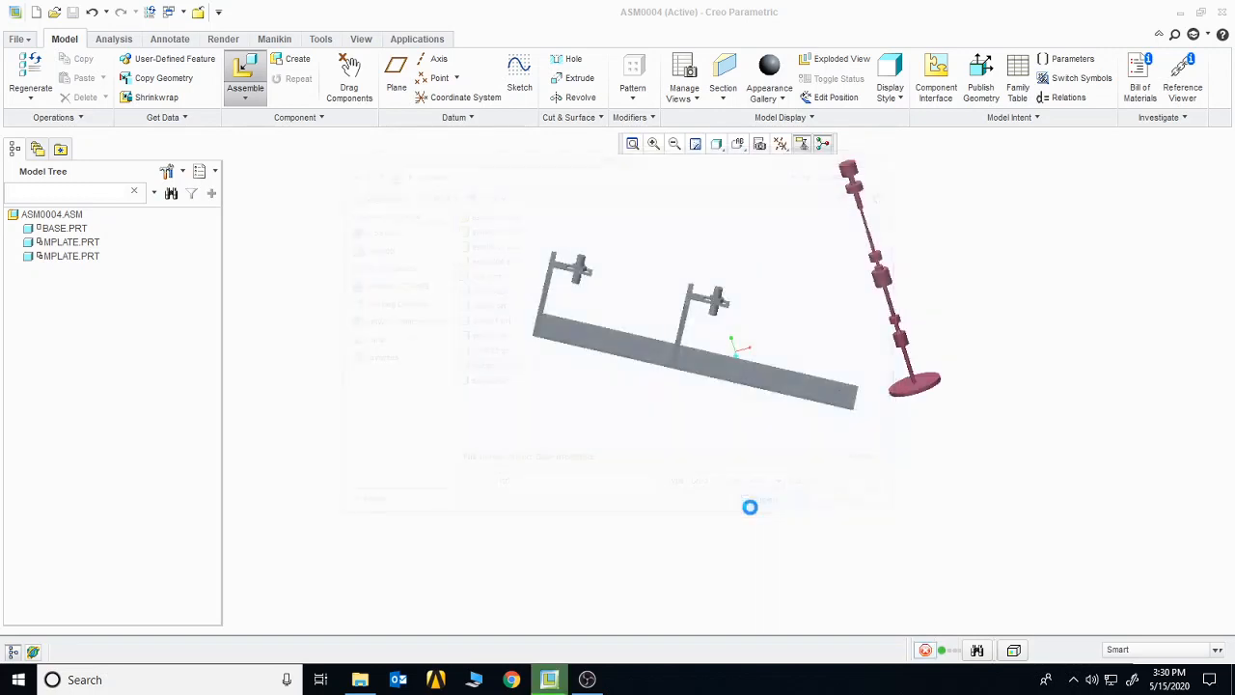
Show the 3D dragger and rotate rtr2 until its shaft runs roughly along the base with the disc towards the first mplate.
{"action": "left_click", "coordinate": [449, 78]}
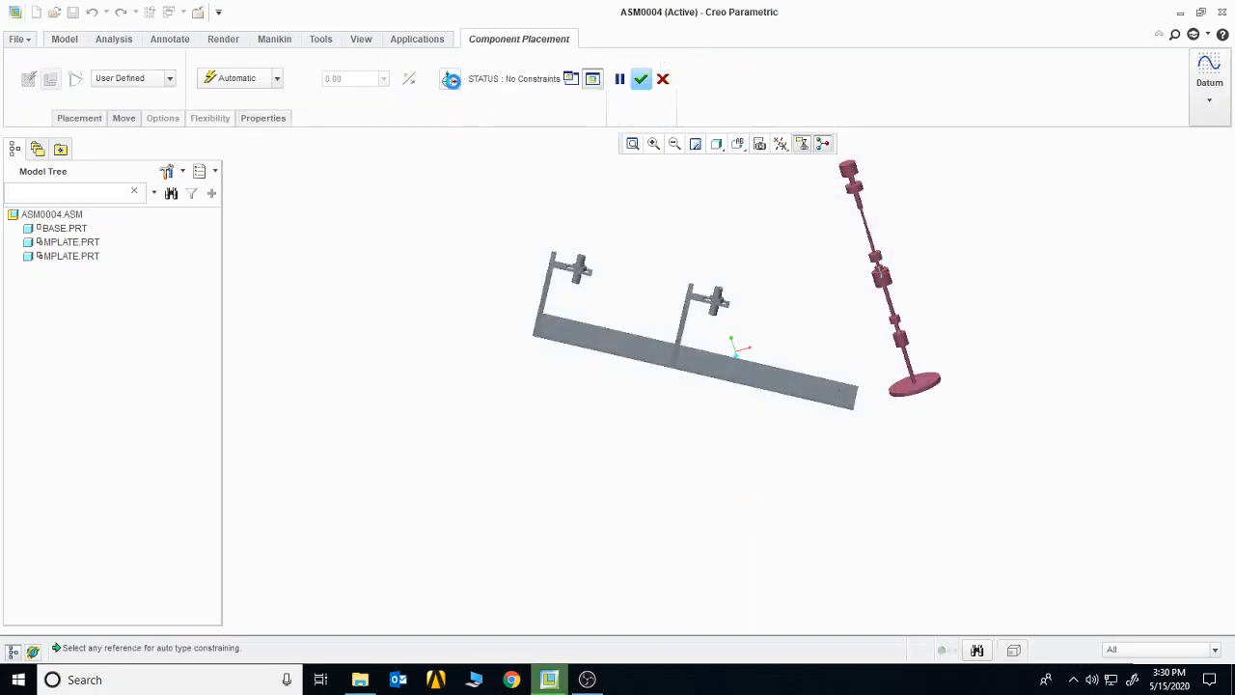
{"action": "left_click_drag", "start_coordinate": [894, 212], "coordinate": [955, 326]}
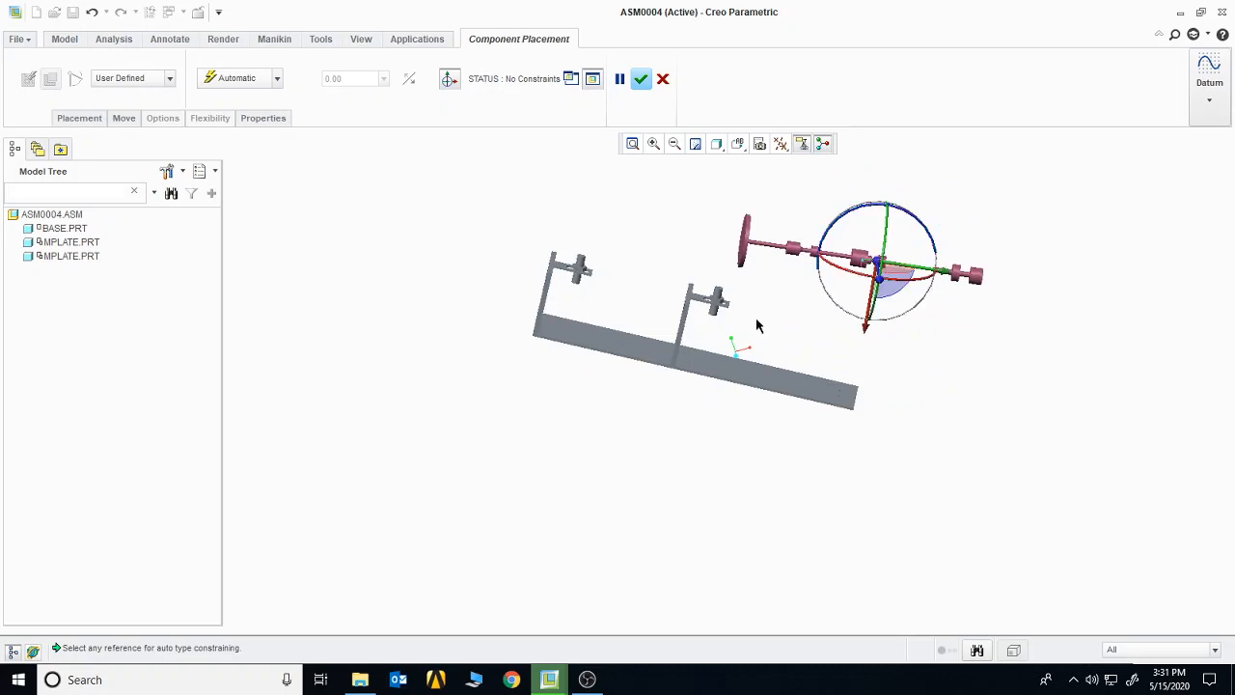
{"action": "middle_click_drag", "start_coordinate": [746, 330], "coordinate": [827, 334]}
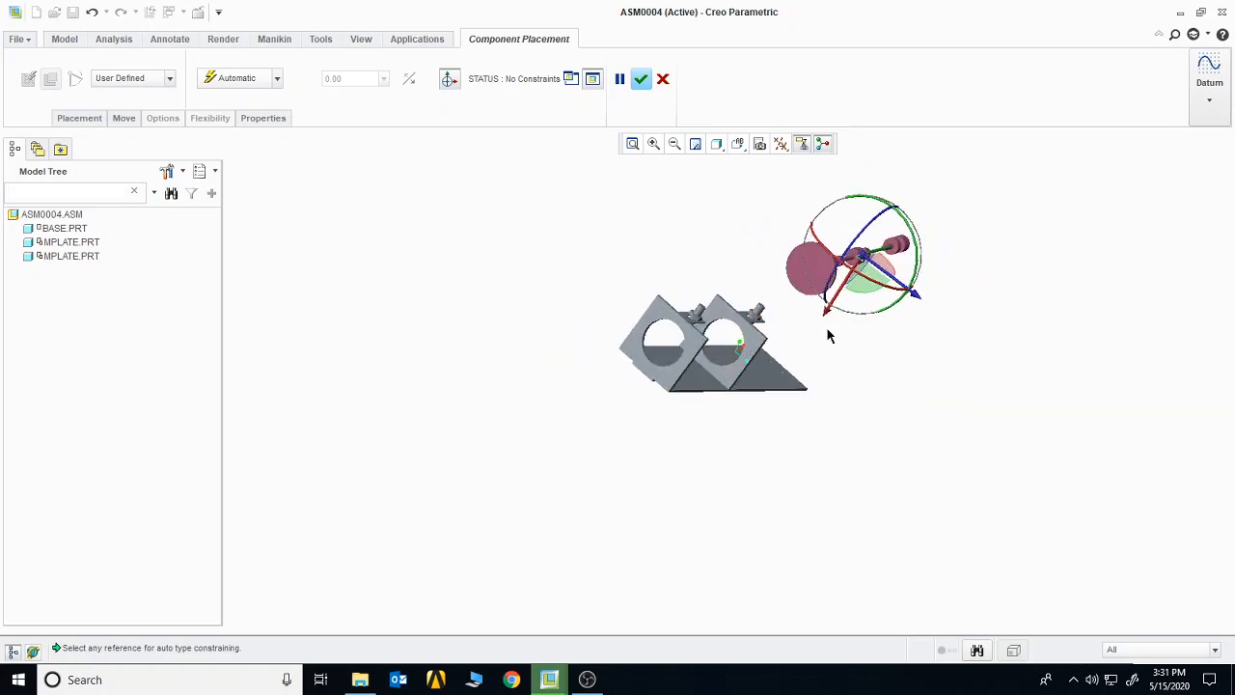
Make the flat face of rtr2's end disc Coincident with the first mplate's outer face.
{"action": "left_click", "coordinate": [813, 270]}
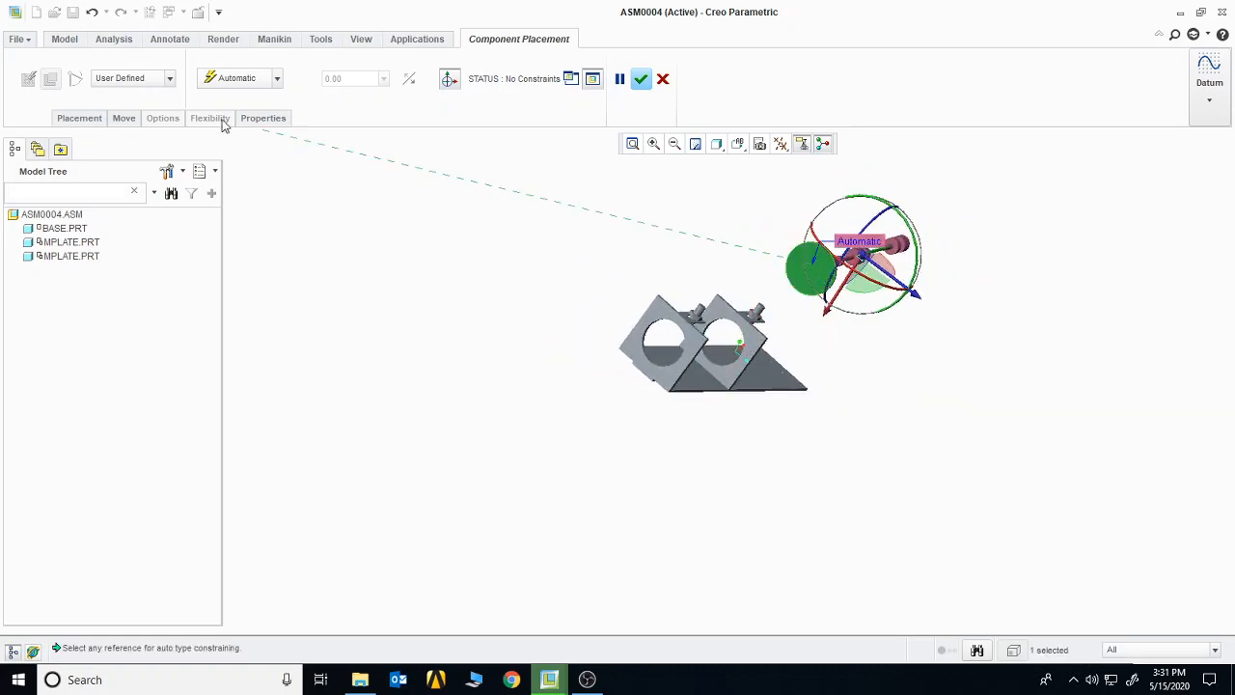
{"action": "left_click", "coordinate": [276, 78]}
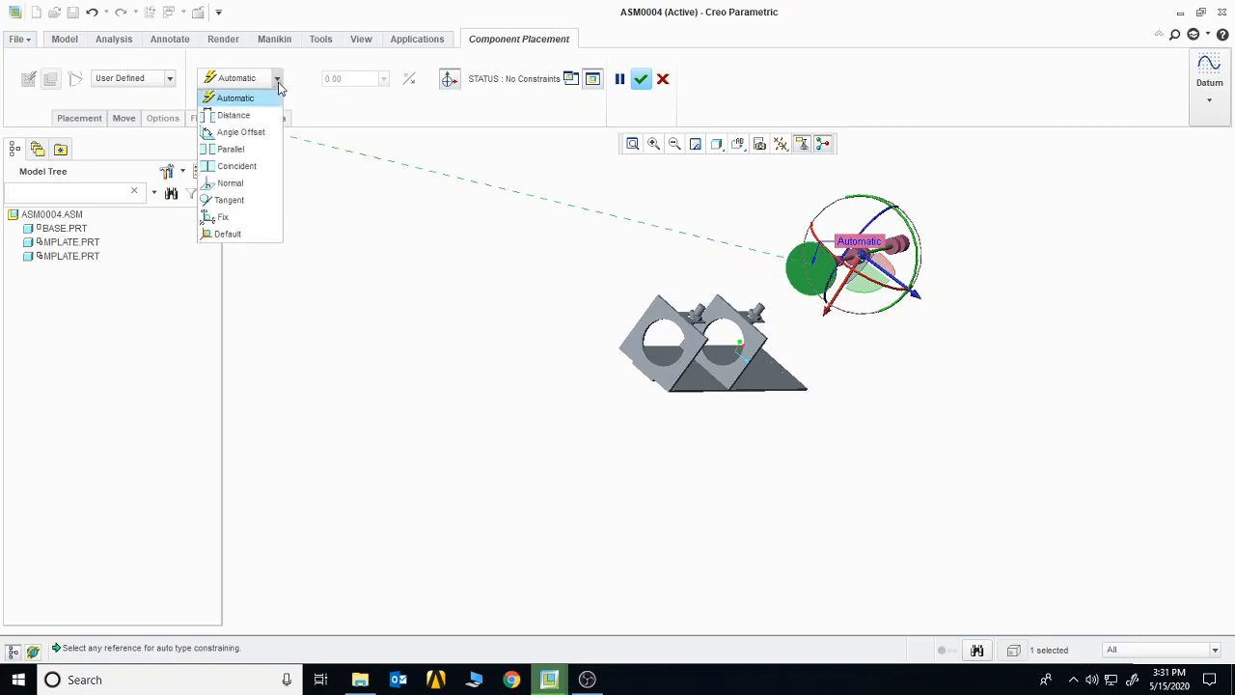
{"action": "left_click", "coordinate": [263, 166]}
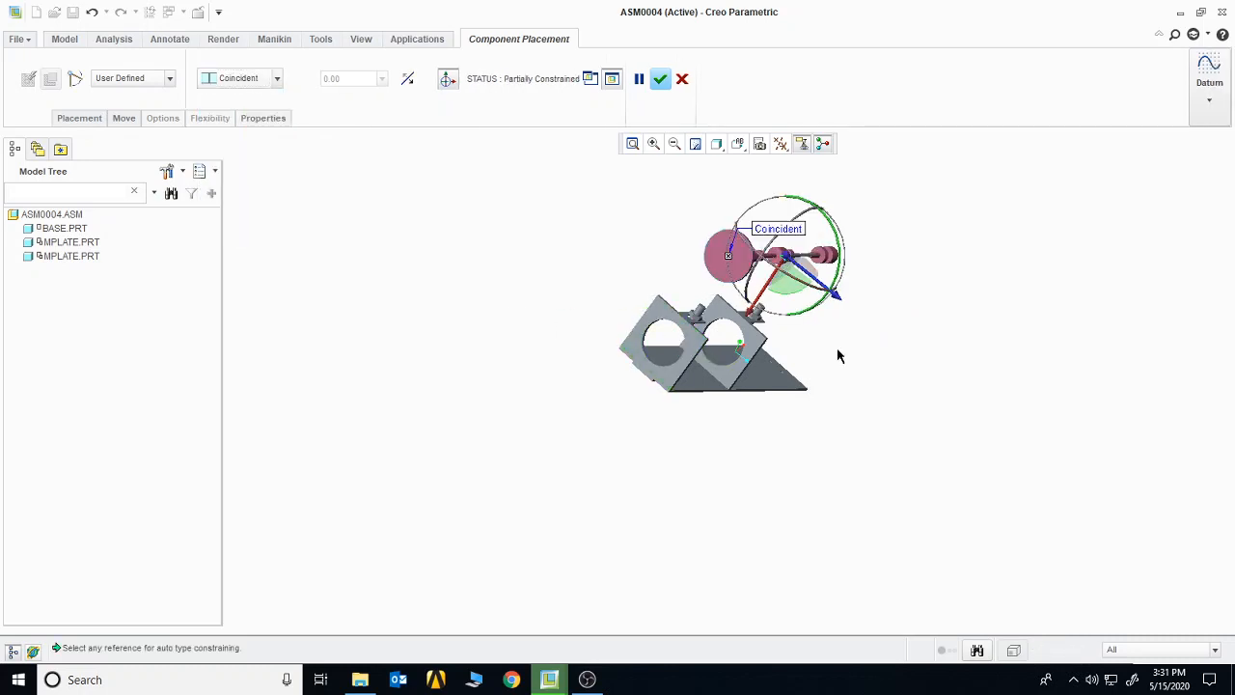
Turn on the display of datum axes for the assembly components.
{"action": "middle_click_drag", "start_coordinate": [837, 356], "coordinate": [783, 279]}
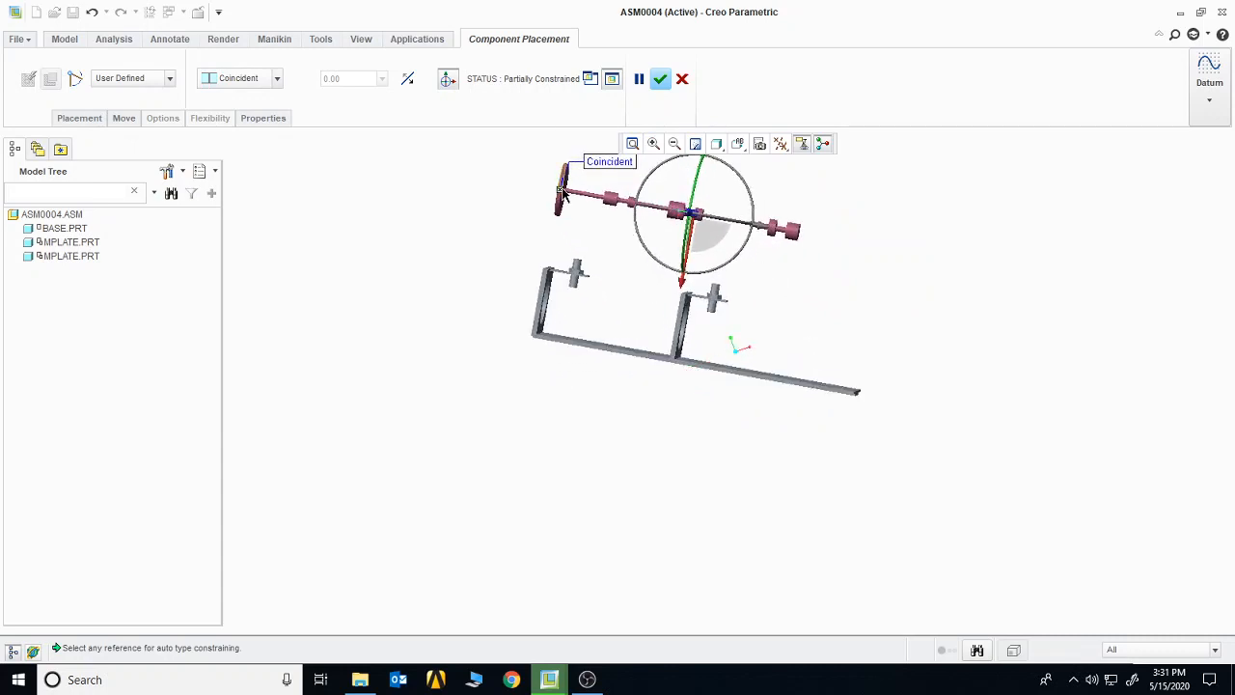
{"action": "left_click", "coordinate": [782, 143]}
{"action": "left_click", "coordinate": [801, 187]}
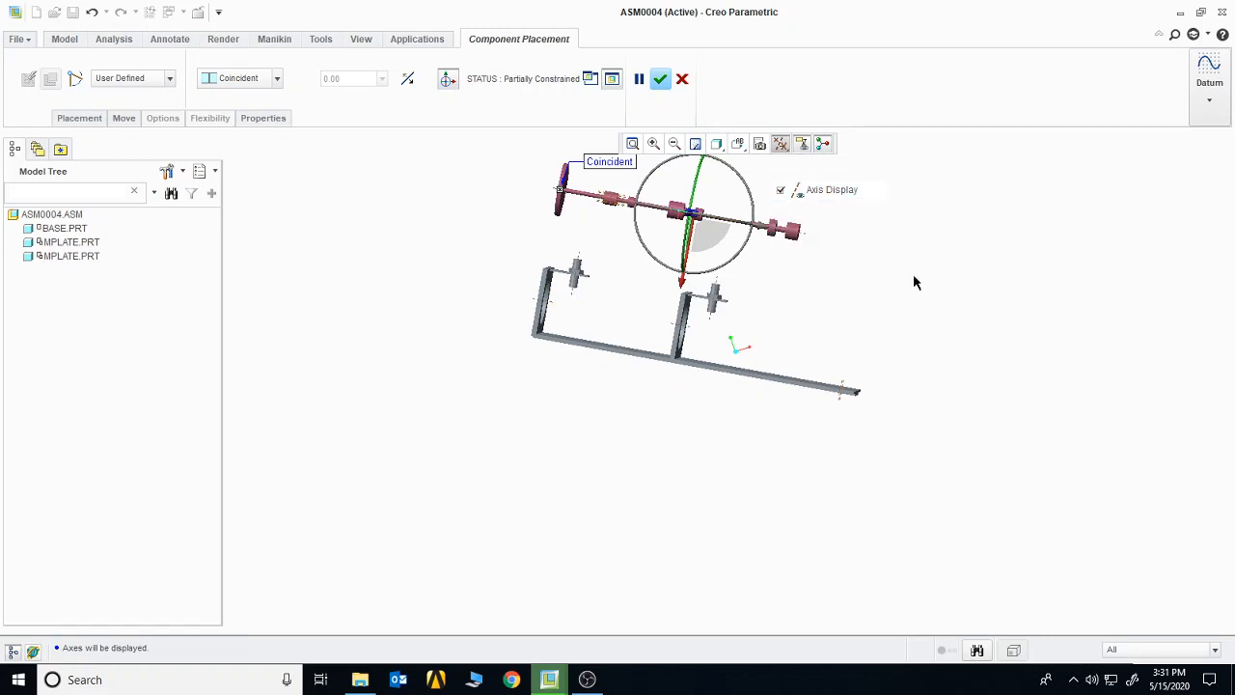
Make rtr2's shaft axis Coincident with the first mplate's hole axis and accept the placement.
{"action": "left_click", "coordinate": [577, 200]}
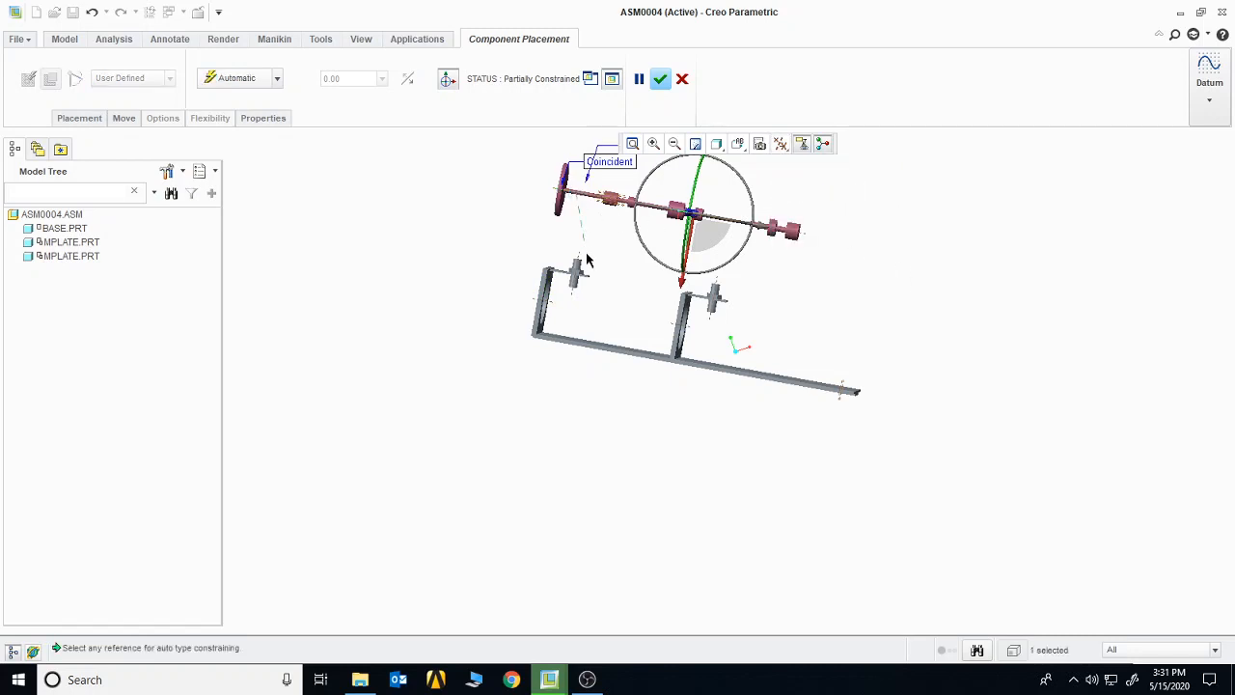
{"action": "left_click", "coordinate": [547, 299]}
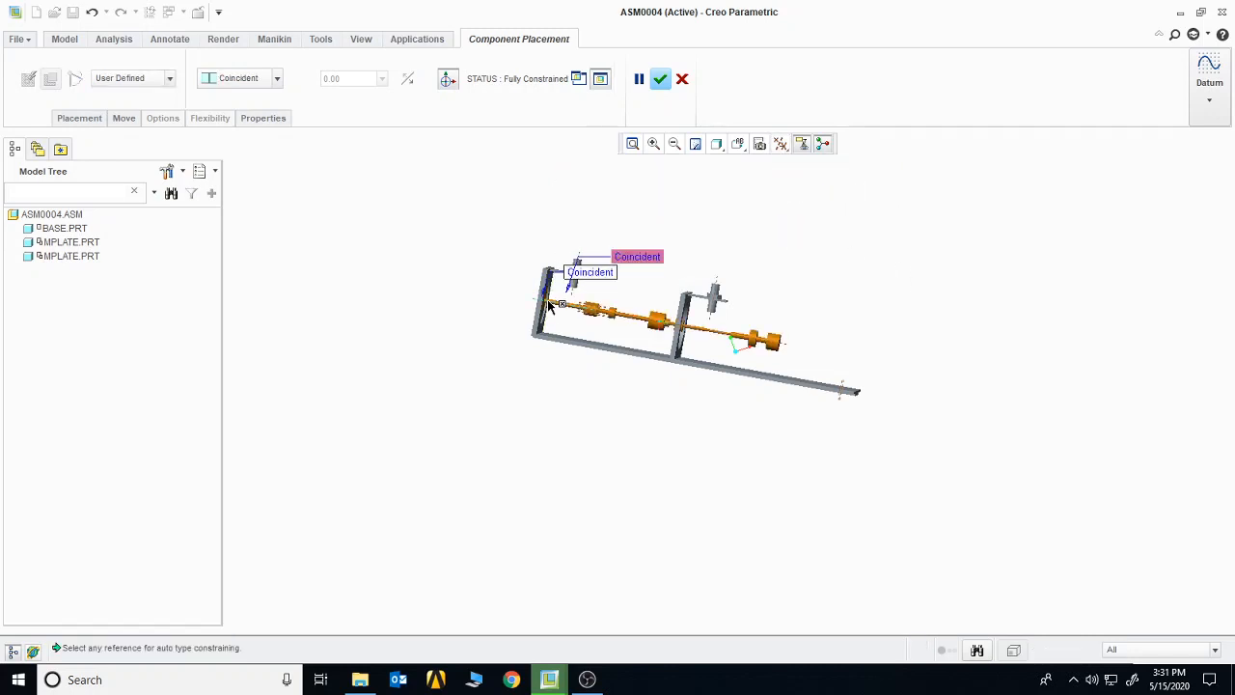
{"action": "middle_click_drag", "start_coordinate": [488, 388], "coordinate": [448, 411]}
{"action": "left_click", "coordinate": [660, 78]}
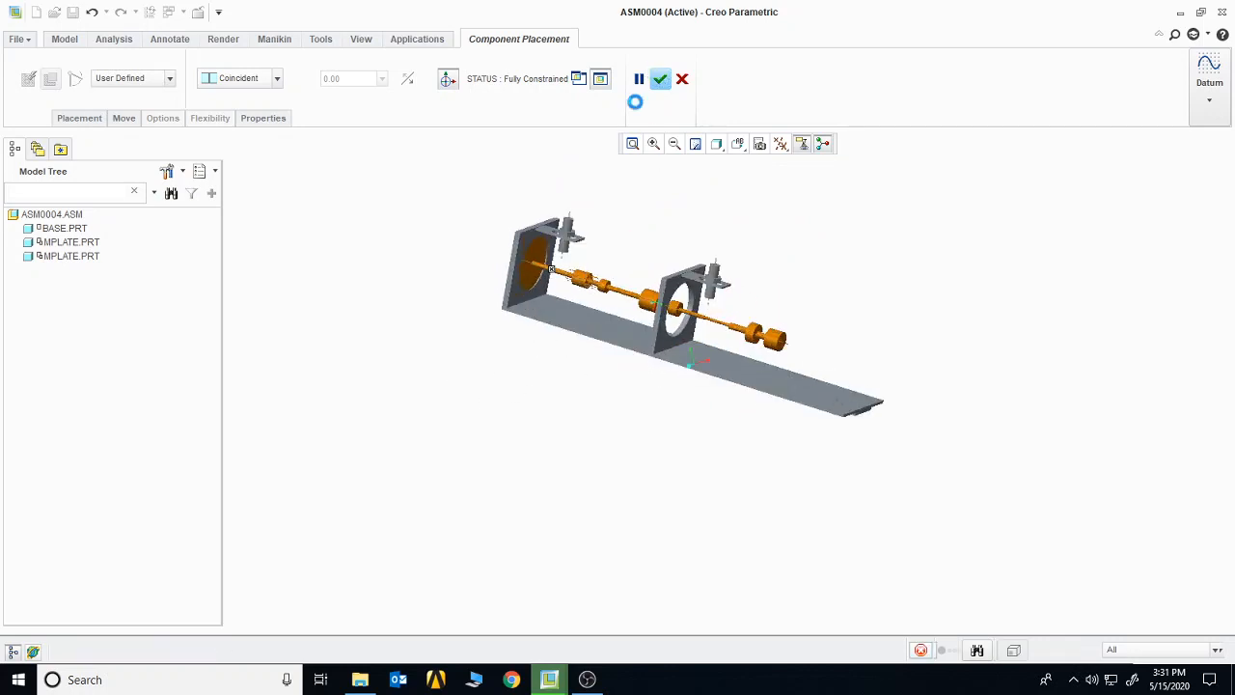
{"action": "middle_click_drag", "start_coordinate": [454, 202], "coordinate": [455, 312]}
Bring statorn.prt into the assembly, move it above the base's free end, rotate it to roughly face the plates, and hide the 3D dragger.
{"action": "left_click", "coordinate": [245, 77]}
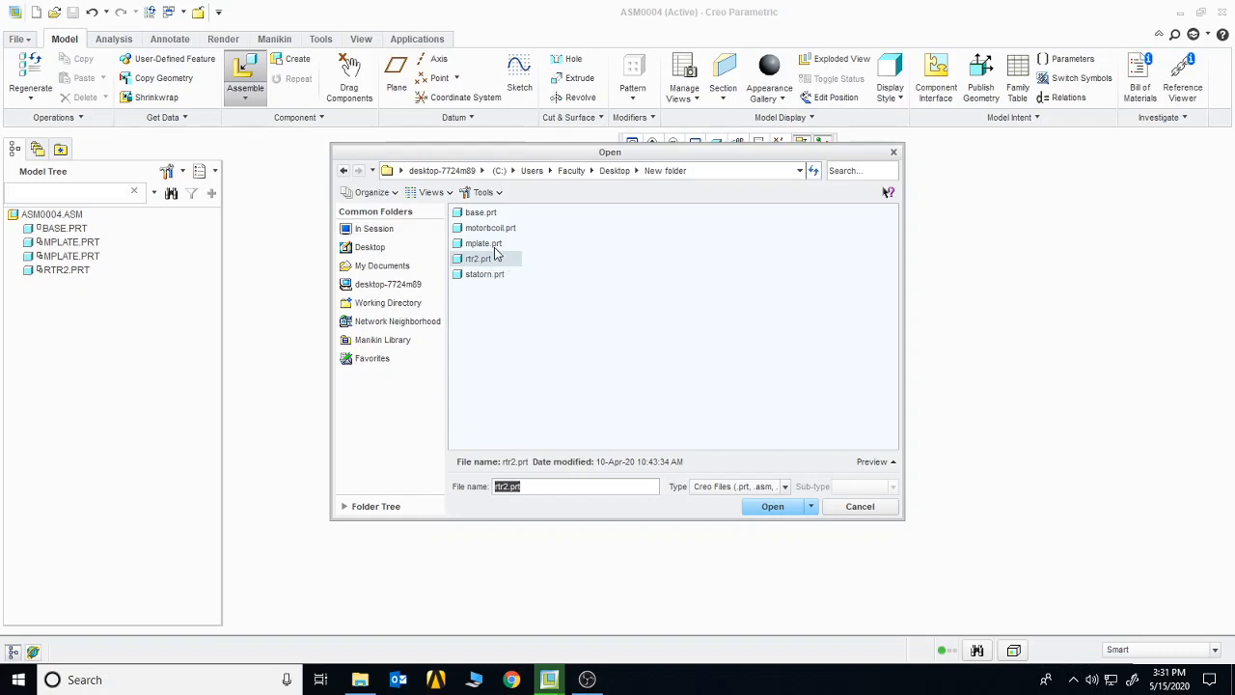
{"action": "left_click", "coordinate": [485, 275]}
{"action": "left_click", "coordinate": [773, 507]}
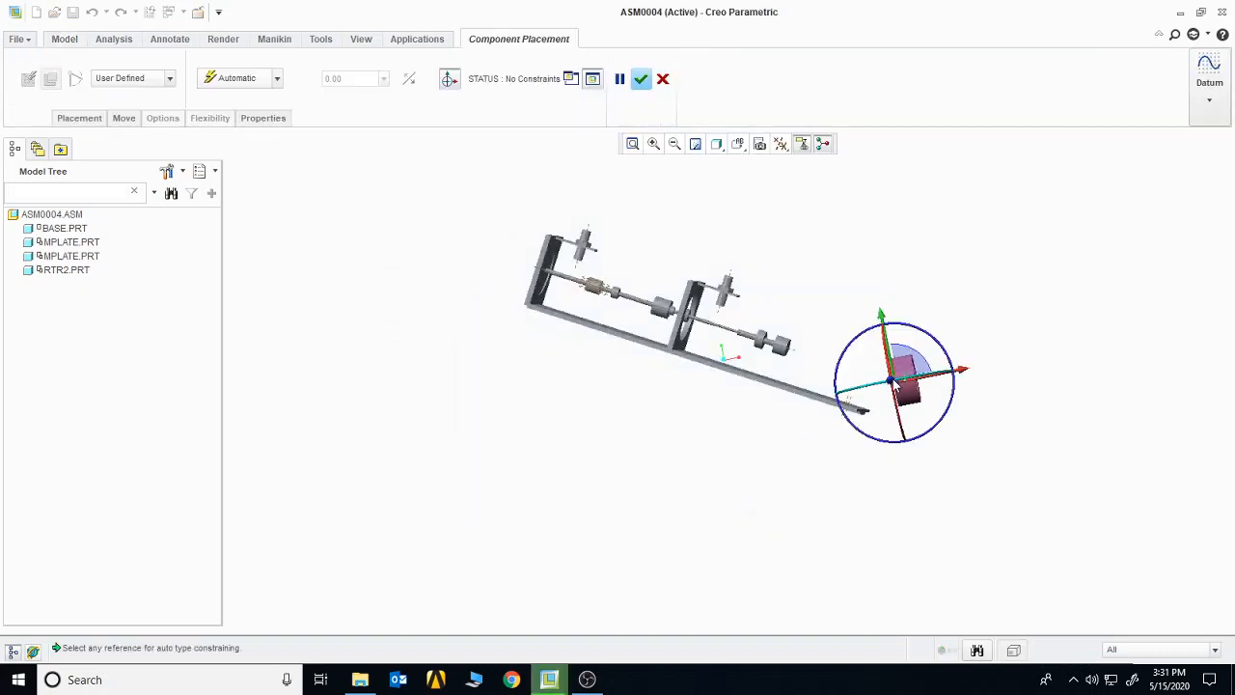
{"action": "left_click_drag", "start_coordinate": [894, 384], "coordinate": [864, 227]}
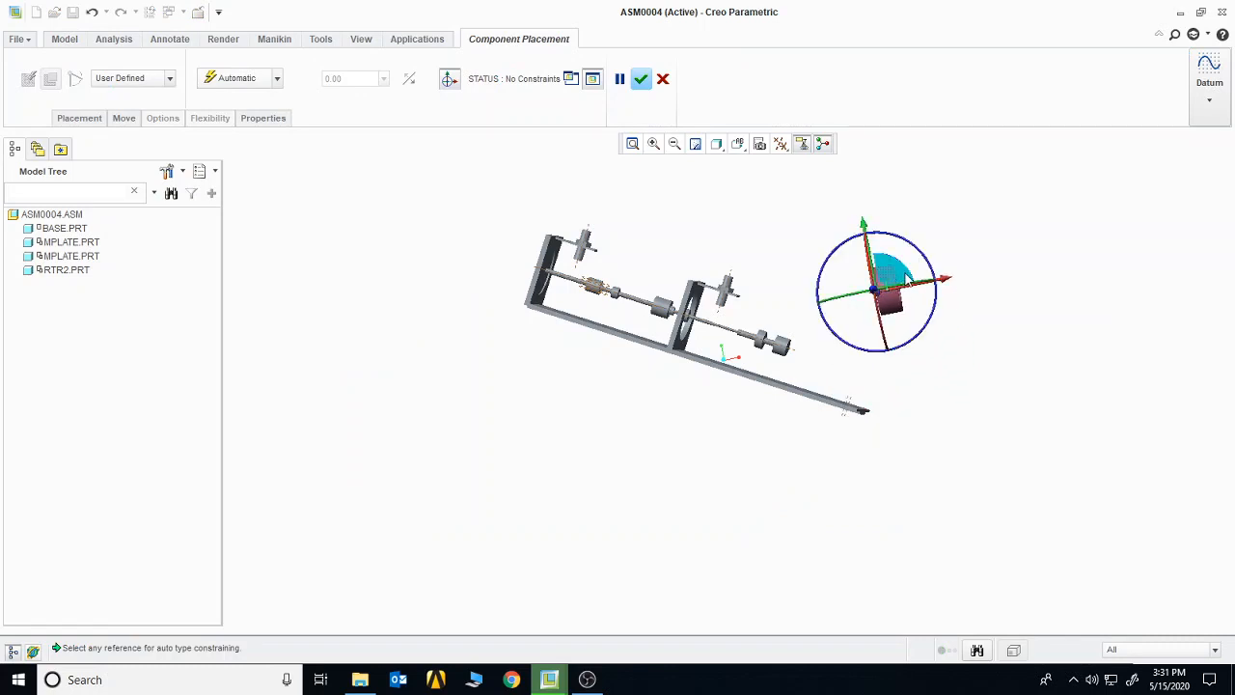
{"action": "left_click_drag", "start_coordinate": [920, 282], "coordinate": [885, 282]}
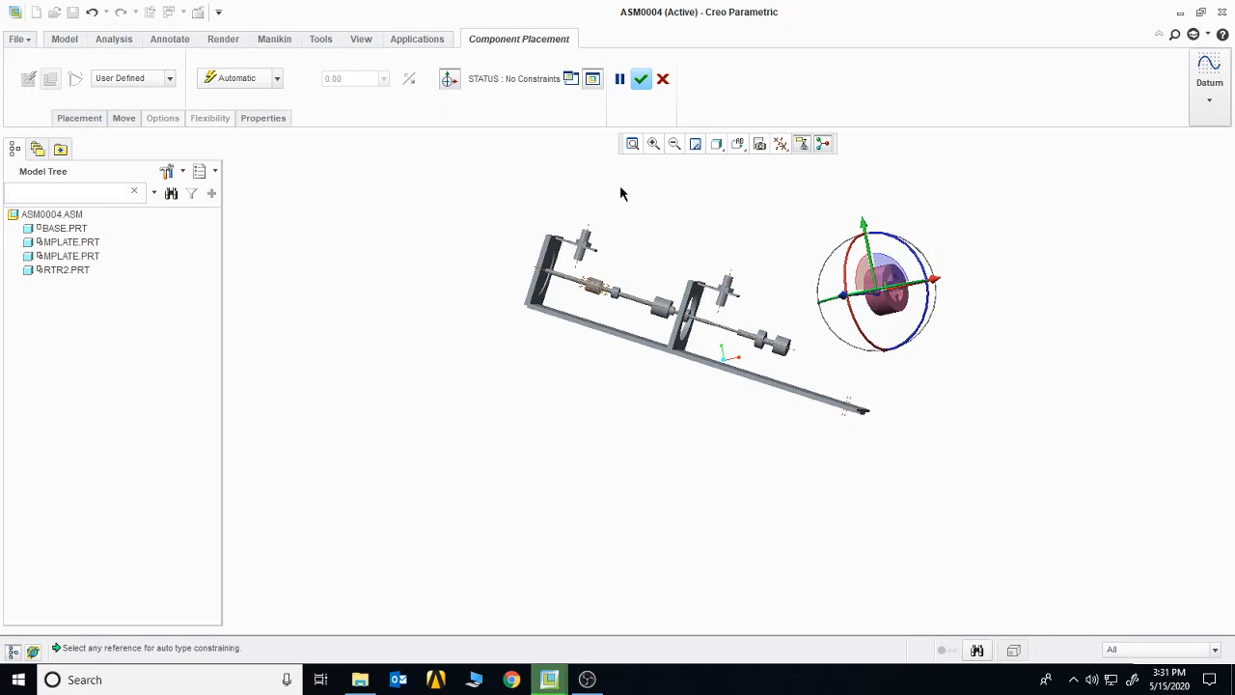
{"action": "left_click", "coordinate": [448, 81]}
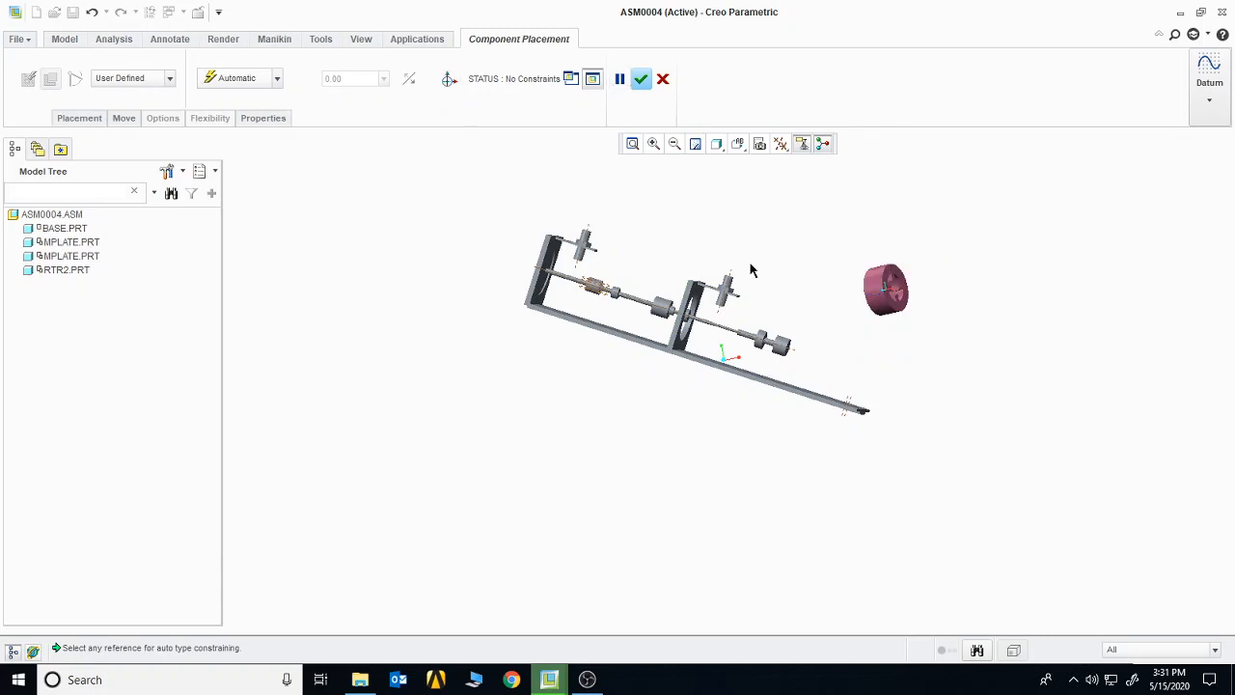
Constrain statorn's outer cylindrical surface as Centered in the second mplate's round hole.
{"action": "left_click", "coordinate": [869, 291]}
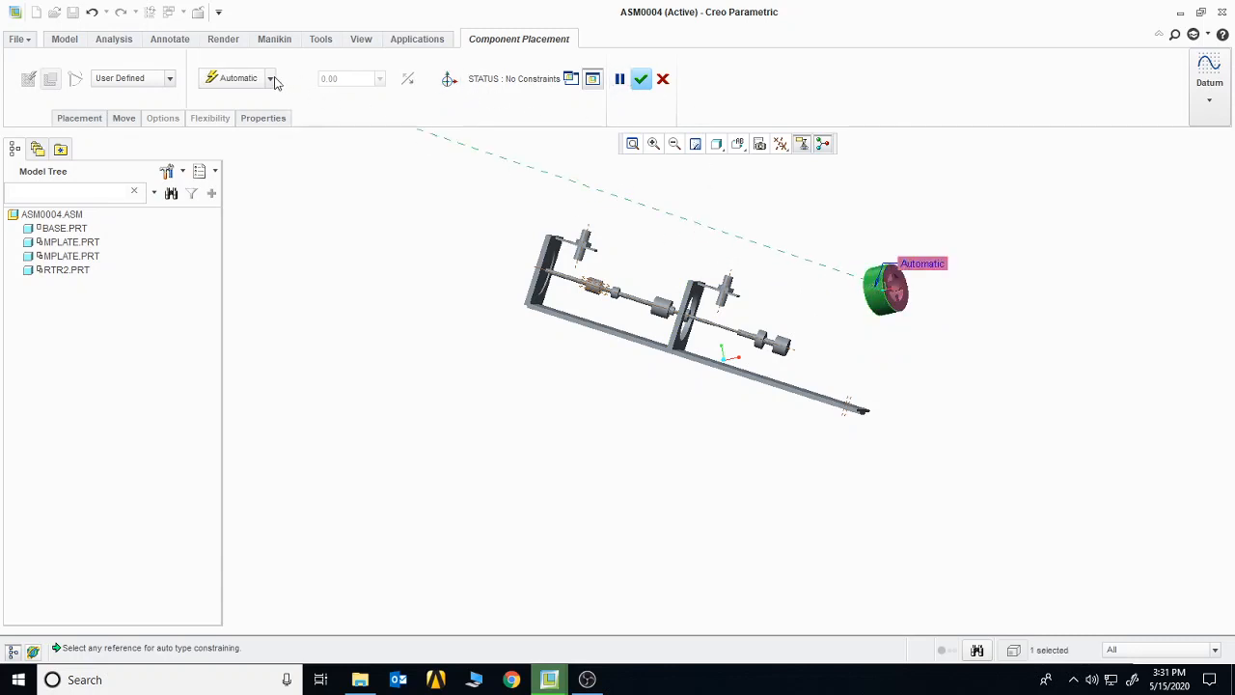
{"action": "left_click", "coordinate": [270, 79]}
{"action": "left_click", "coordinate": [239, 182]}
{"action": "middle_click_drag", "start_coordinate": [742, 222], "coordinate": [702, 323]}
{"action": "left_click", "coordinate": [700, 324]}
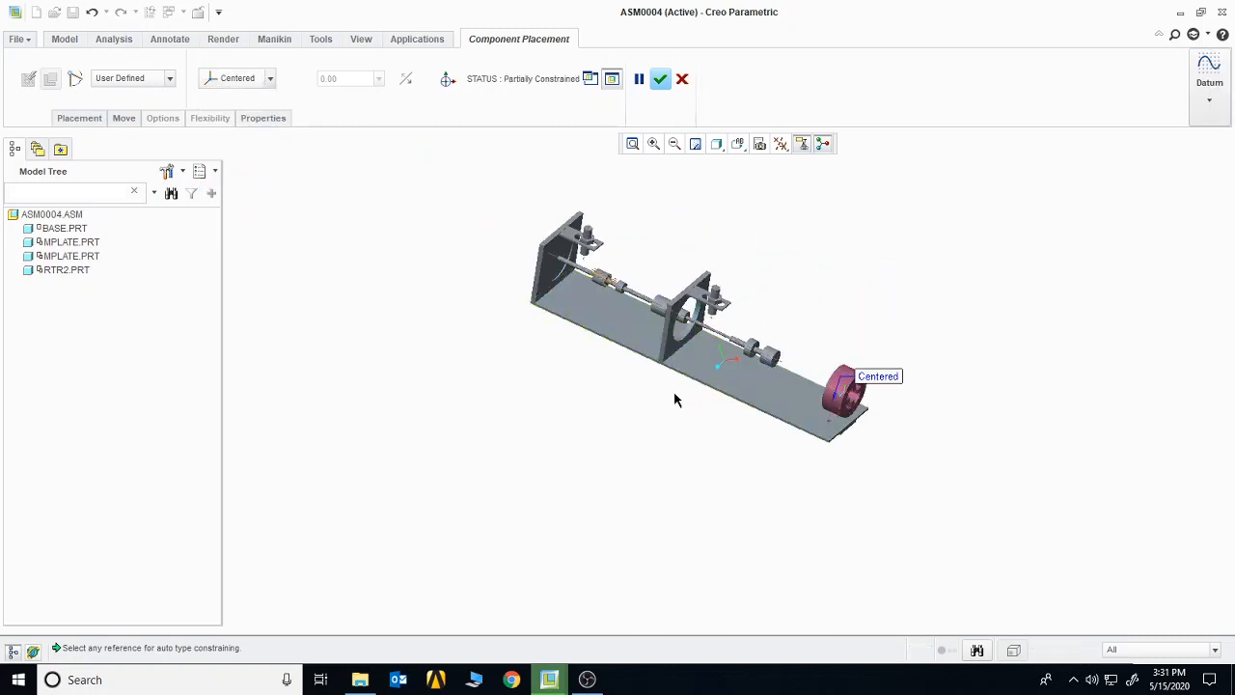
Make statorn's flat end face Coincident with the second mplate's plate face and accept the placement.
{"action": "middle_click_drag", "start_coordinate": [676, 399], "coordinate": [730, 394]}
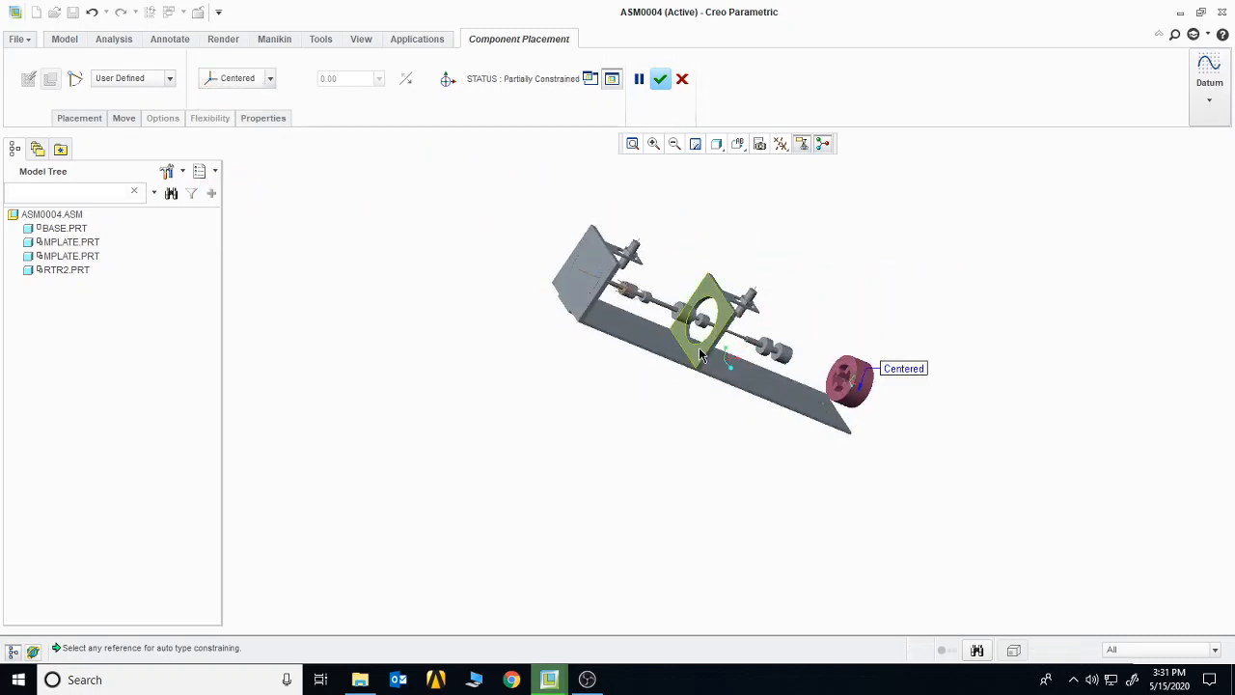
{"action": "left_click", "coordinate": [852, 372]}
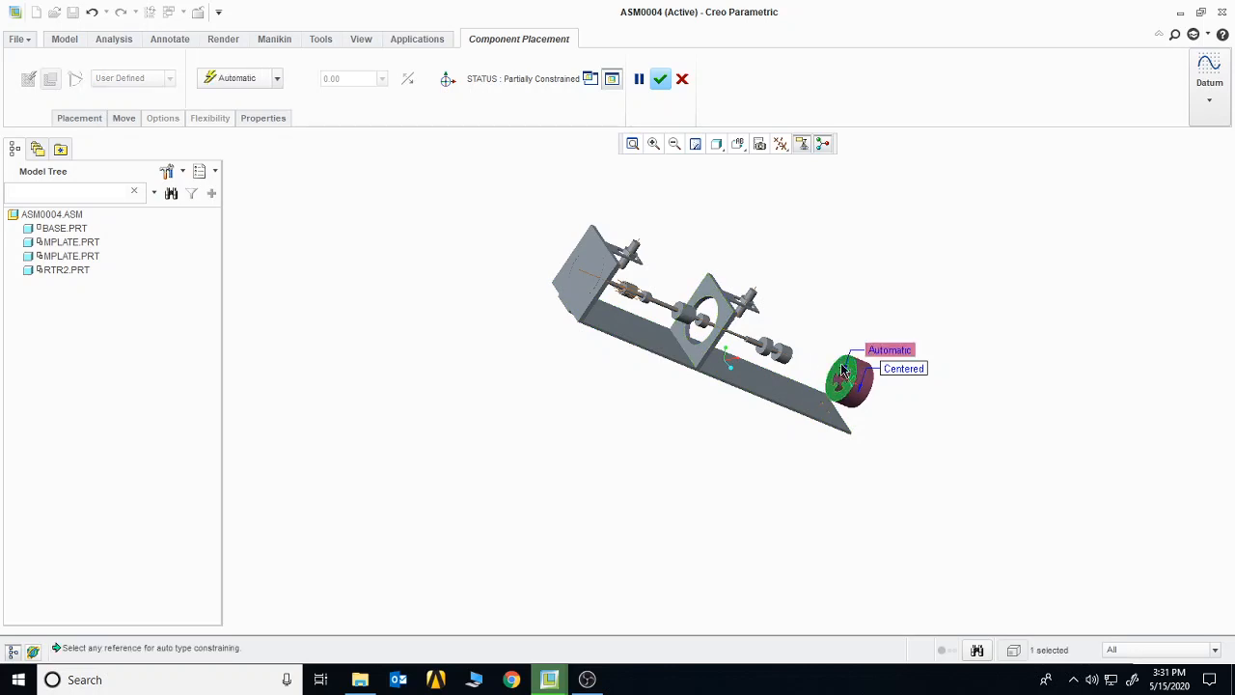
{"action": "left_click", "coordinate": [277, 81]}
{"action": "left_click", "coordinate": [262, 166]}
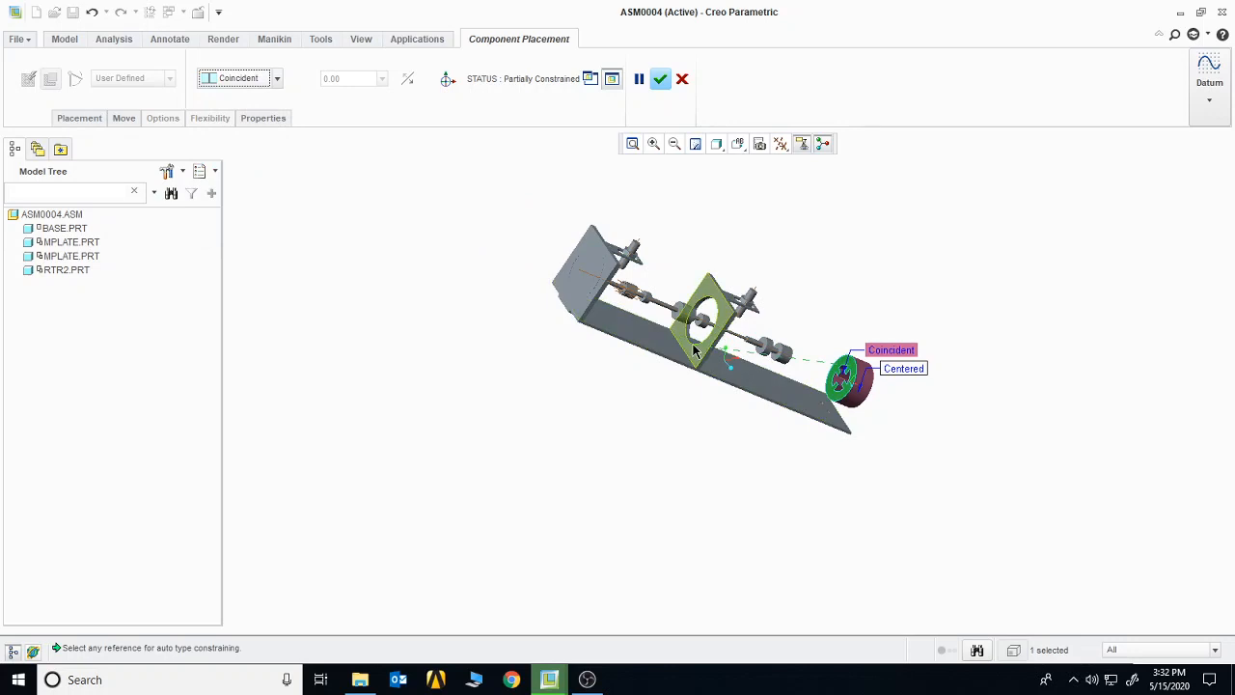
{"action": "left_click", "coordinate": [695, 351]}
{"action": "left_click", "coordinate": [660, 78]}
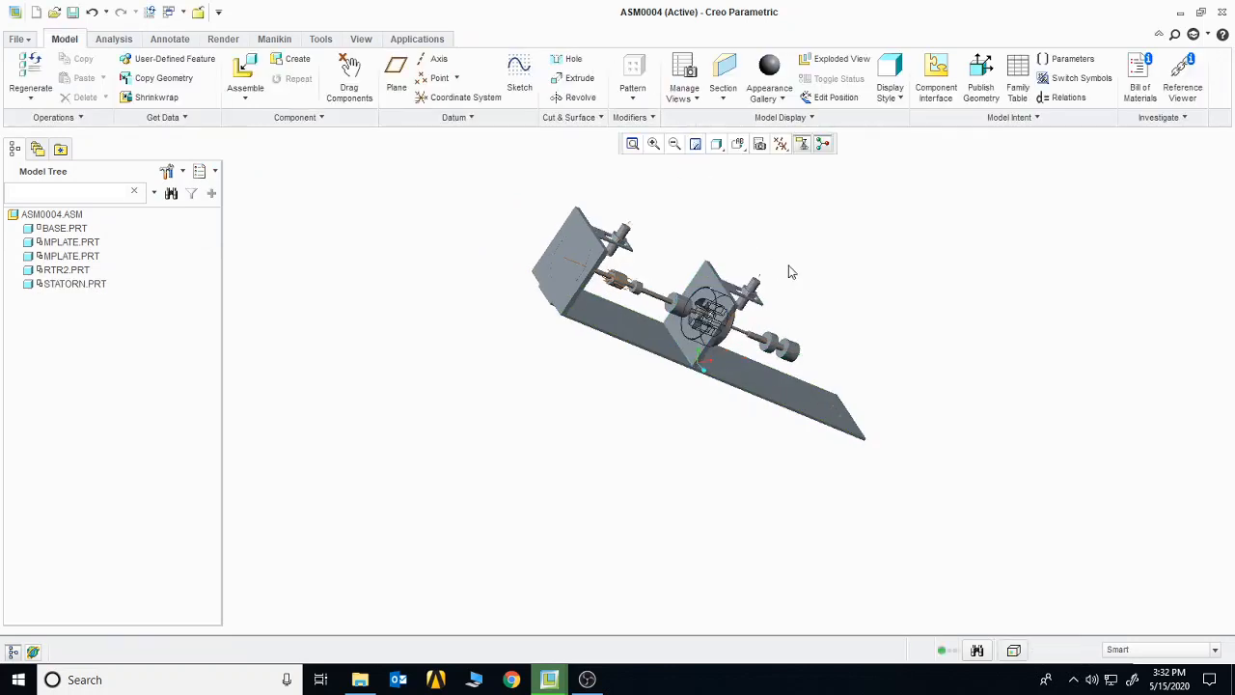
{"action": "middle_click_drag", "start_coordinate": [788, 270], "coordinate": [817, 230]}
{"action": "mouse_move", "coordinate": [550, 278]}
{"action": "middle_mouse_down"}
{"action": "mouse_move", "coordinate": [621, 433]}
{"action": "mouse_move", "coordinate": [607, 409]}
{"action": "mouse_move", "coordinate": [620, 392]}
{"action": "mouse_move", "coordinate": [628, 415]}
{"action": "middle_mouse_up"}
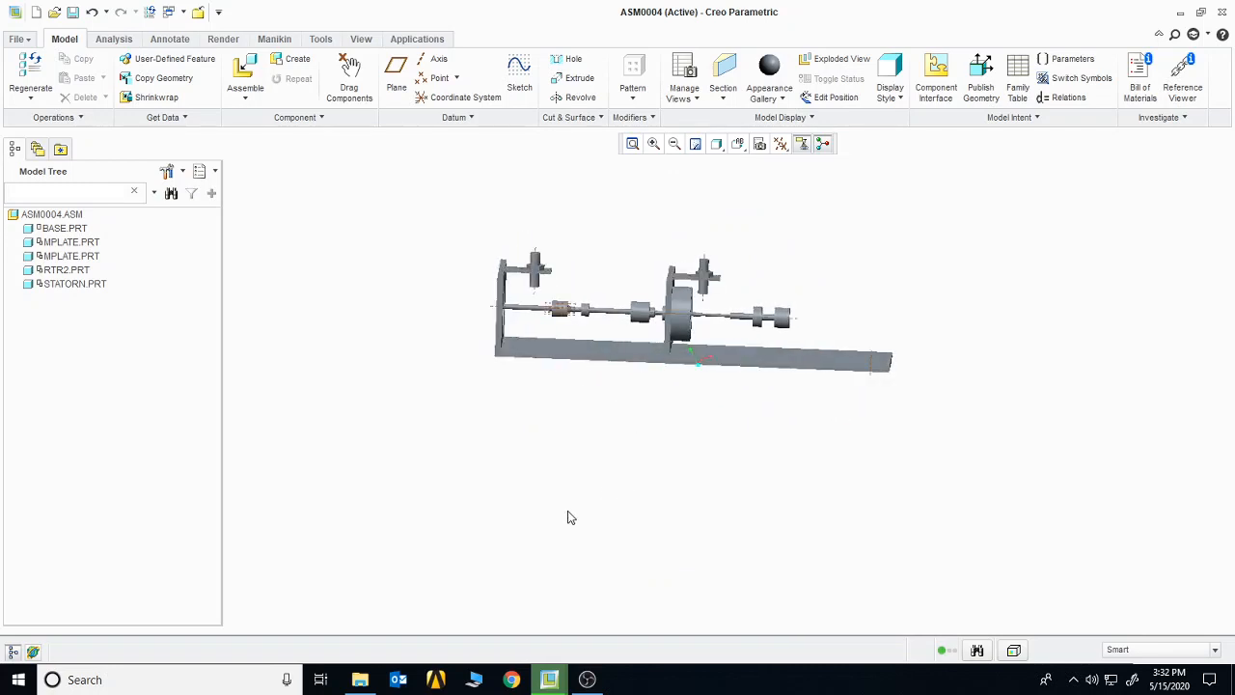
{"action": "mouse_move", "coordinate": [573, 473]}
{"action": "middle_mouse_down"}
{"action": "mouse_move", "coordinate": [518, 463]}
{"action": "mouse_move", "coordinate": [609, 438]}
{"action": "mouse_move", "coordinate": [618, 464]}
{"action": "middle_mouse_up"}
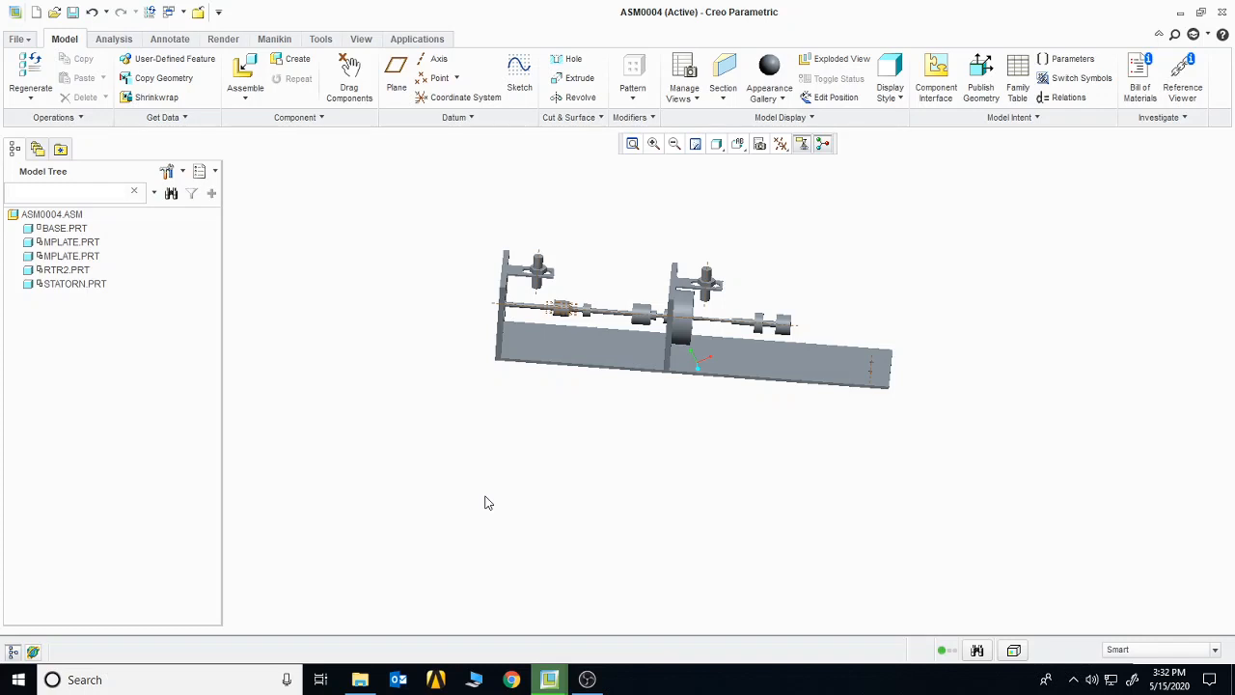
Close the MPLATE, RTR2, STATORN, ASM0004, MOTORBCOIL and BASE windows, leaving only the PRT0001 window open.
{"action": "left_click", "coordinate": [548, 681]}
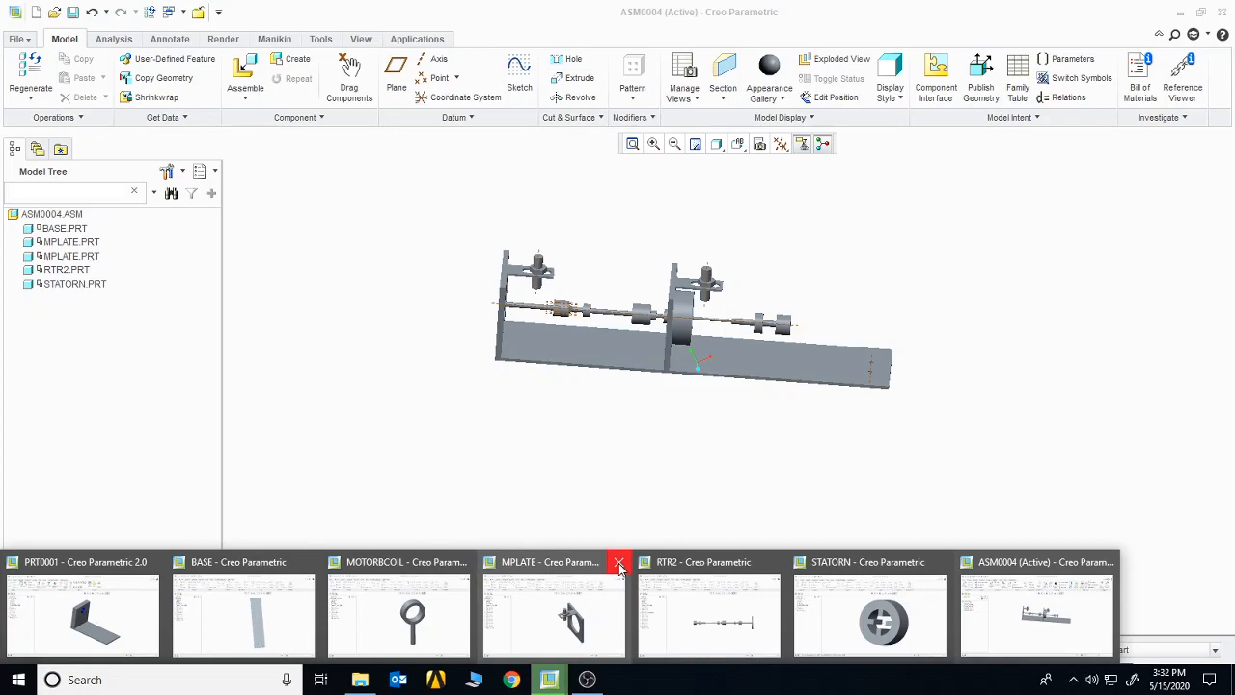
{"action": "left_click", "coordinate": [619, 566]}
{"action": "left_click", "coordinate": [686, 561]}
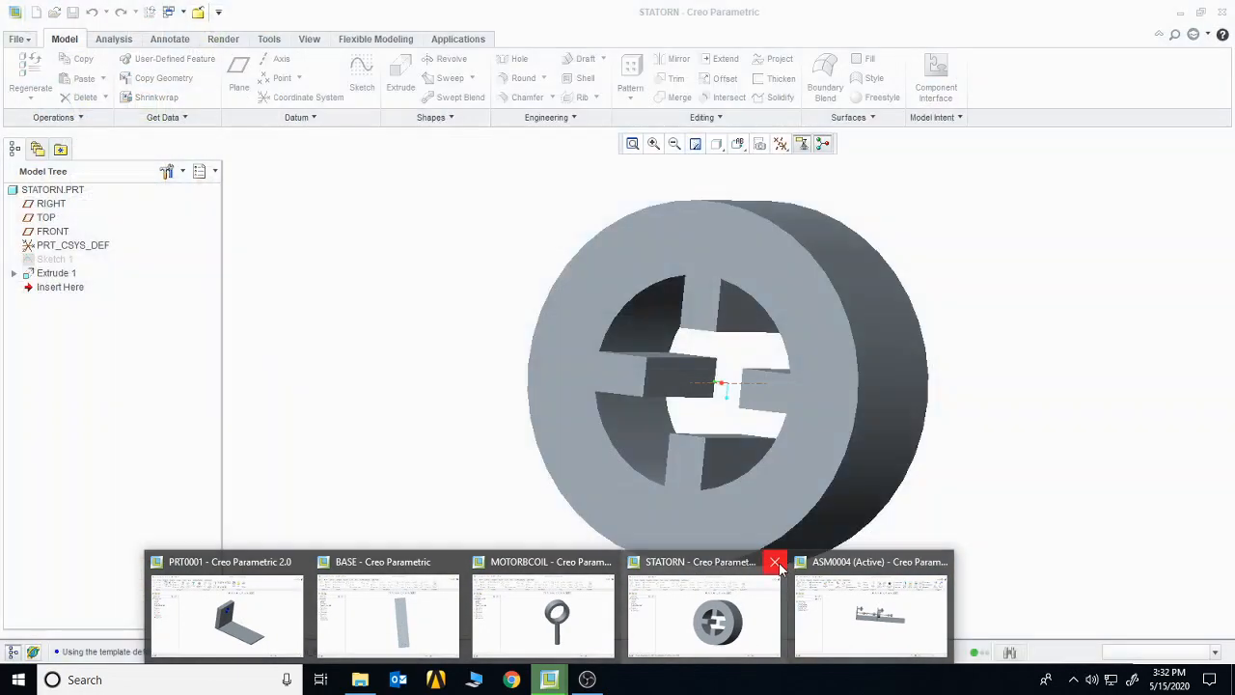
{"action": "left_click", "coordinate": [769, 562]}
{"action": "left_click", "coordinate": [858, 562]}
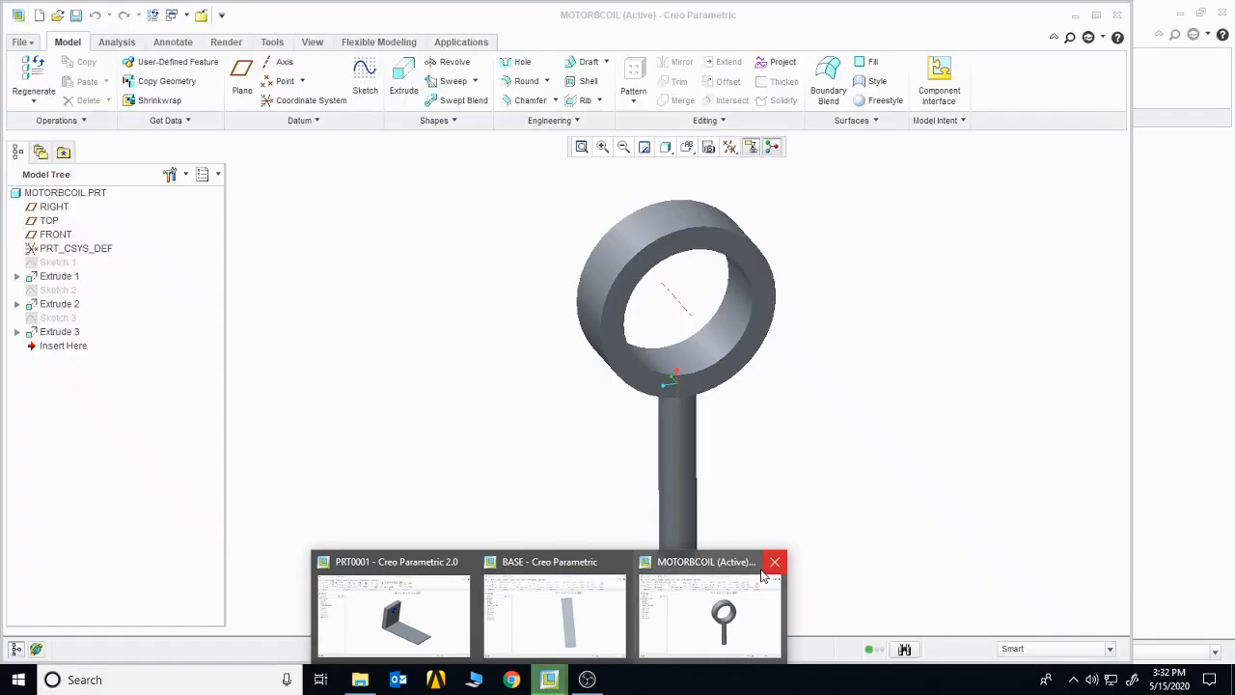
{"action": "left_click", "coordinate": [774, 562]}
{"action": "left_click", "coordinate": [697, 563]}
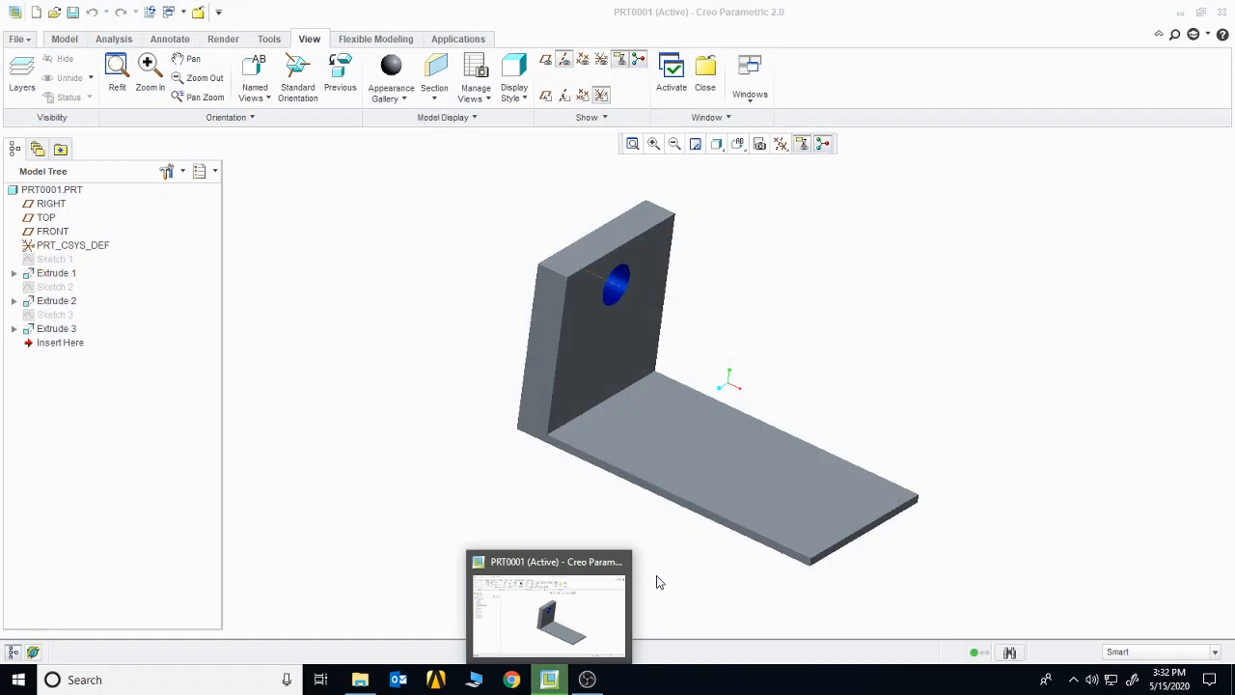
{"action": "left_click", "coordinate": [594, 598]}
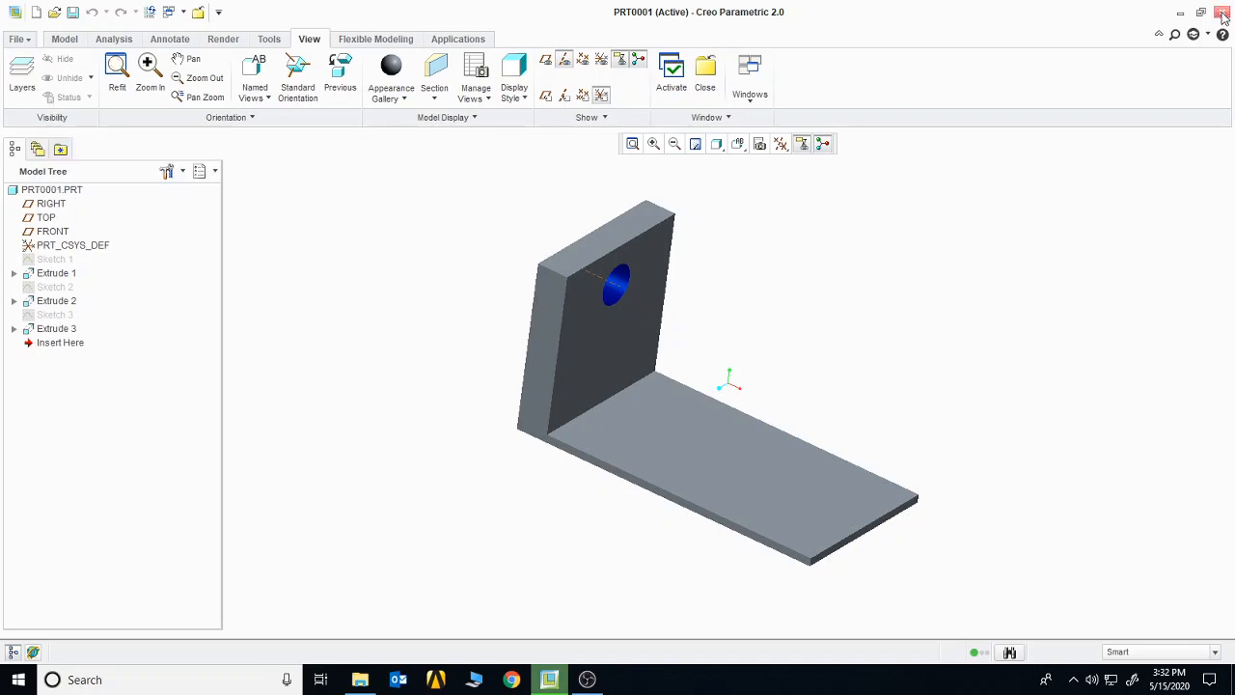
Launch another Creo Parametric session from the desktop and switch to its window.
{"action": "left_click", "coordinate": [1179, 12]}
{"action": "left_click", "coordinate": [1150, 8]}
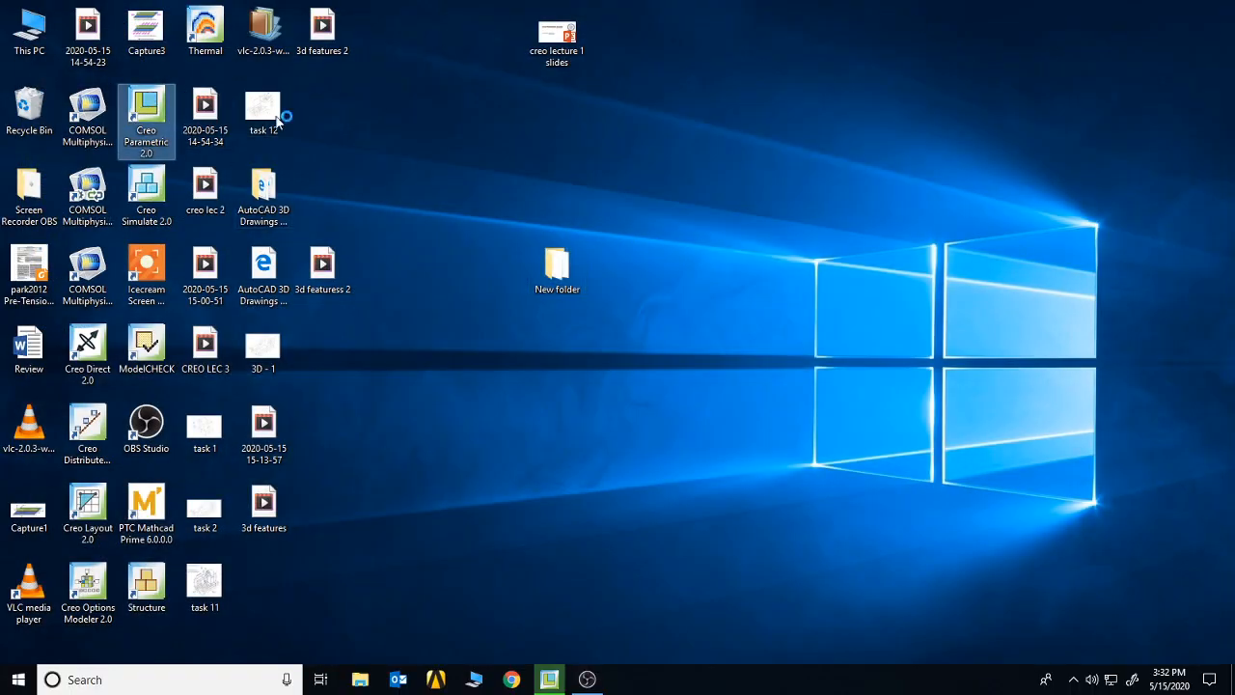
{"action": "mouse_move", "coordinate": [550, 682]}
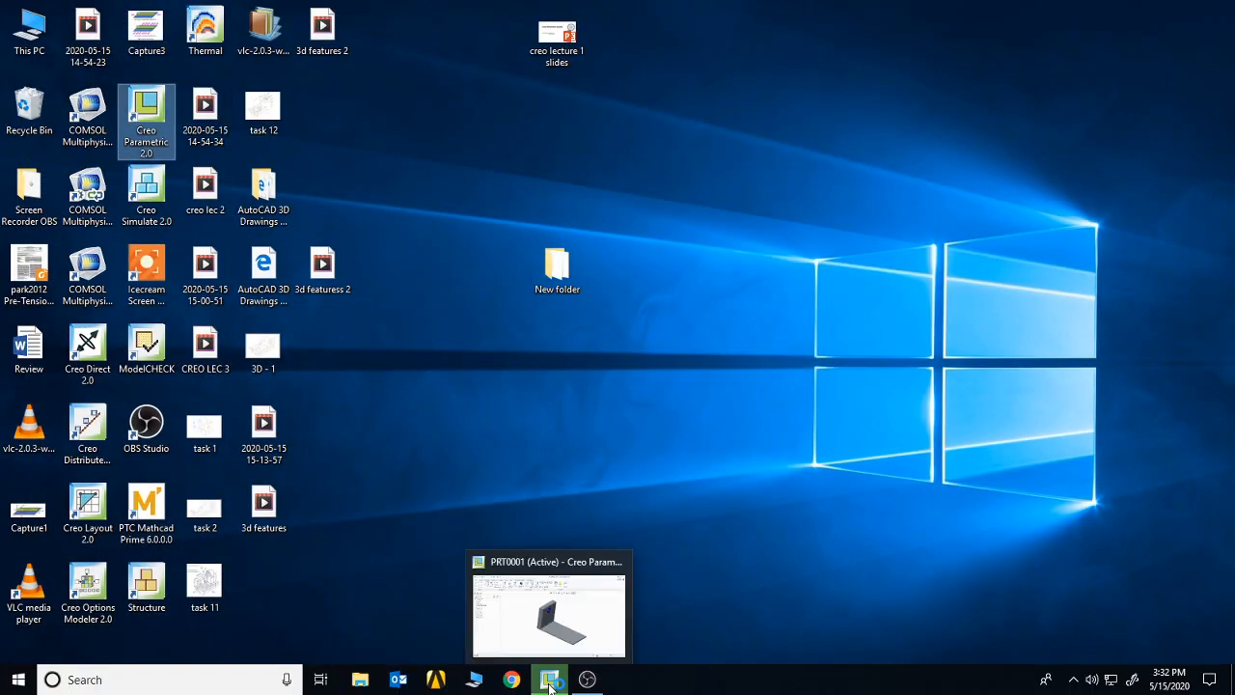
{"action": "left_click", "coordinate": [557, 611]}
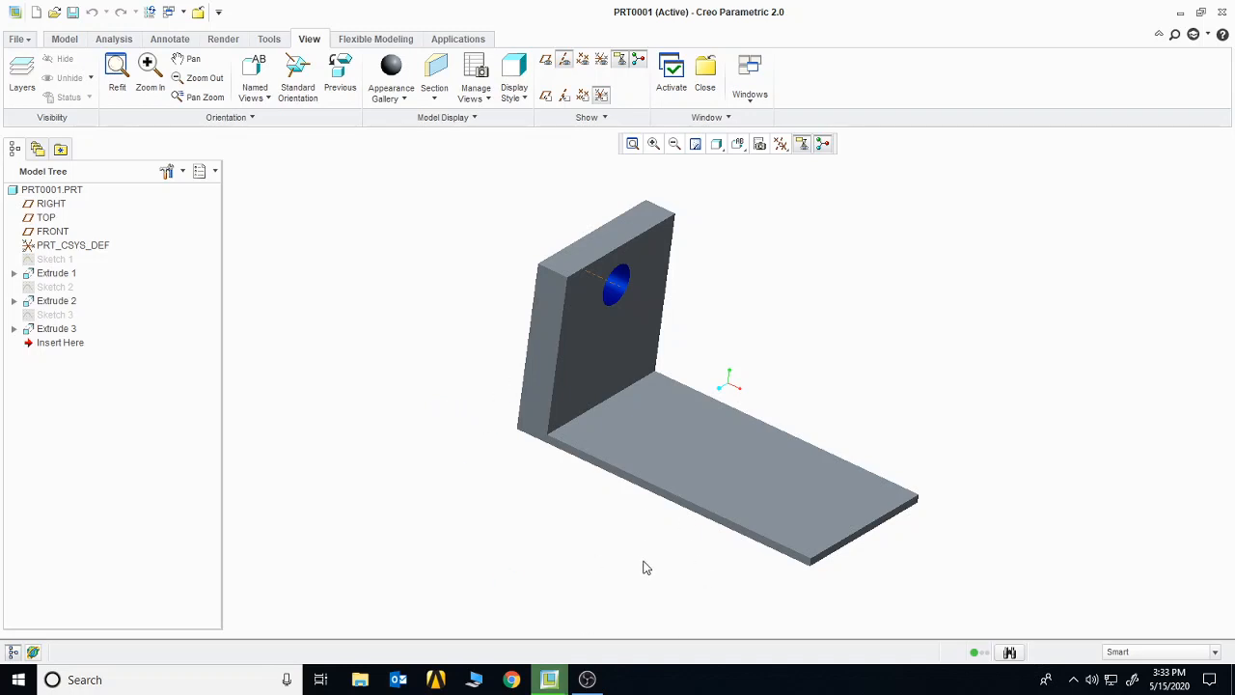
{"action": "left_click", "coordinate": [551, 683]}
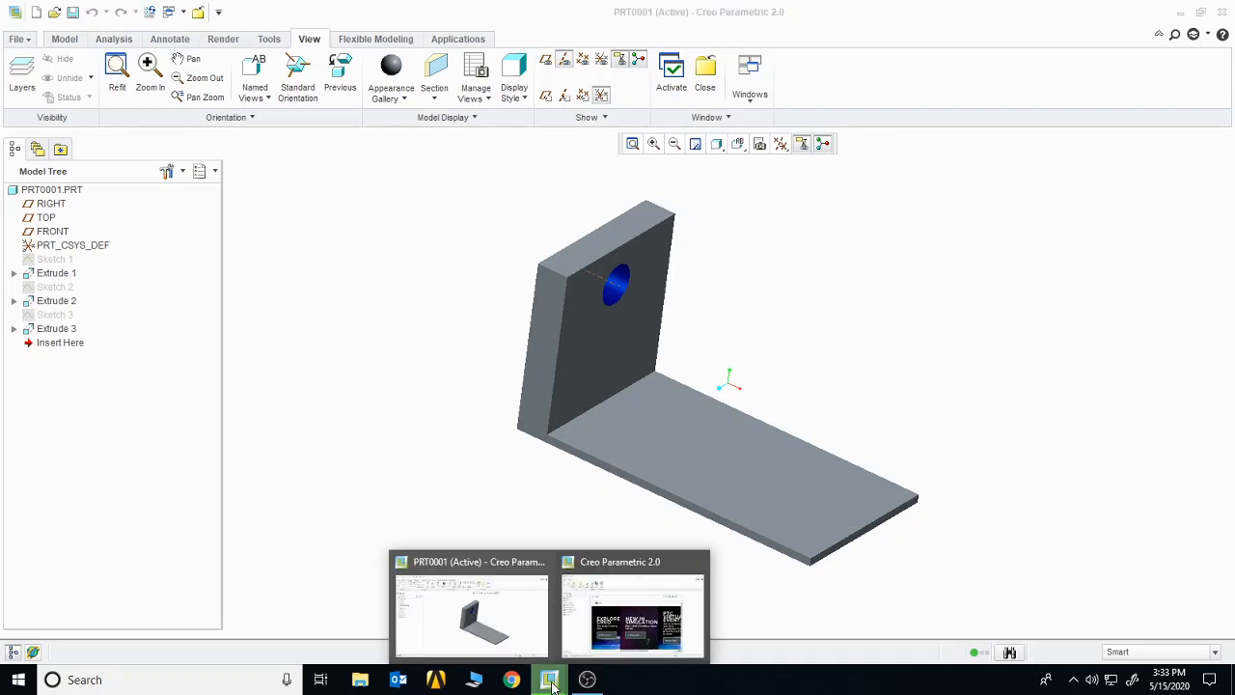
{"action": "left_click", "coordinate": [620, 627]}
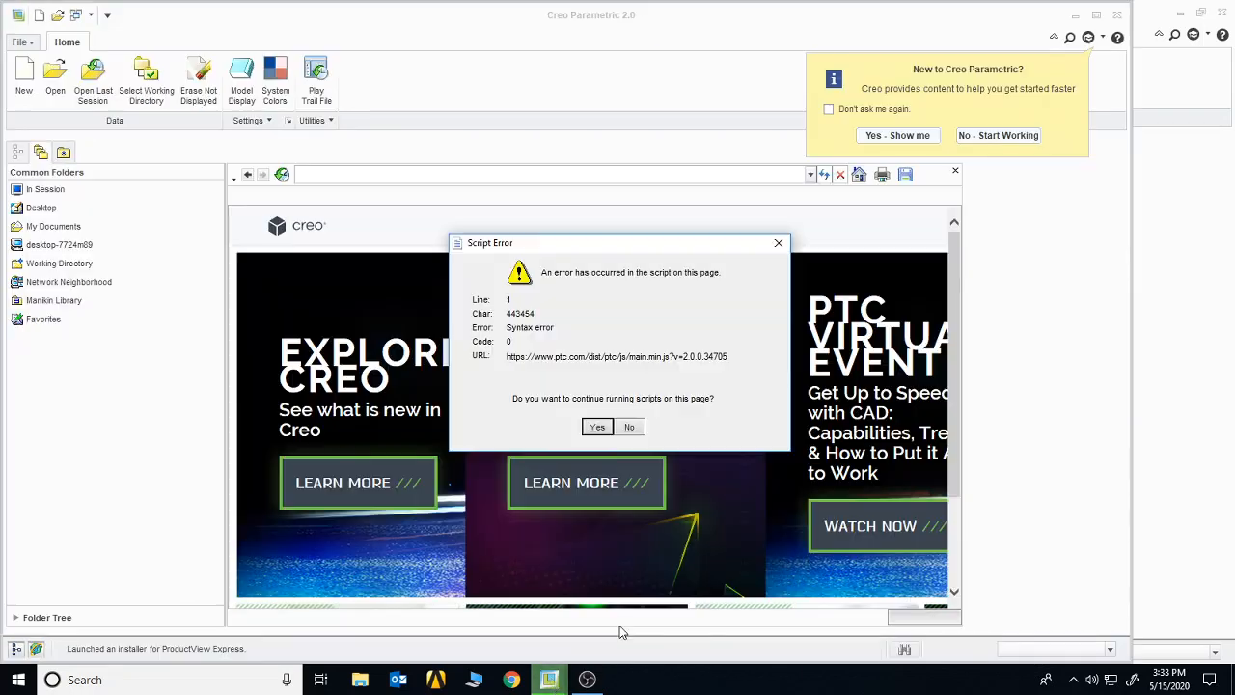
Allow the start page scripts to run and continue with a fresh session in a maximized window.
{"action": "left_click", "coordinate": [597, 426]}
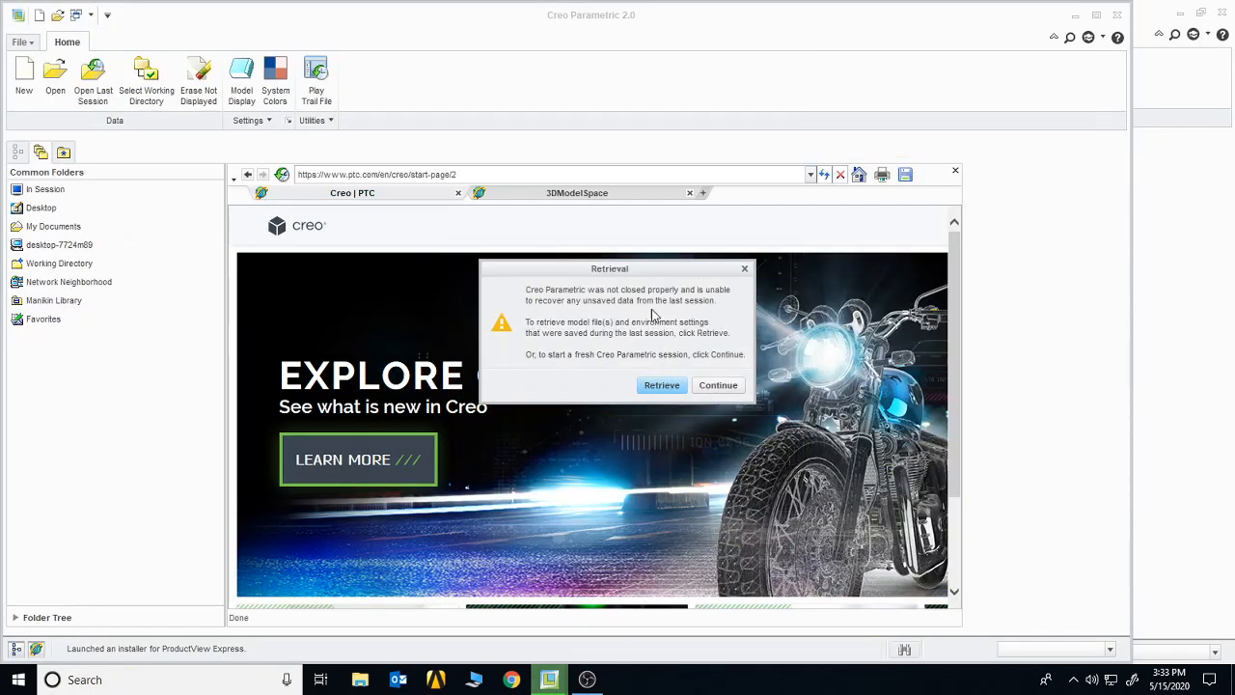
{"action": "left_click", "coordinate": [712, 386]}
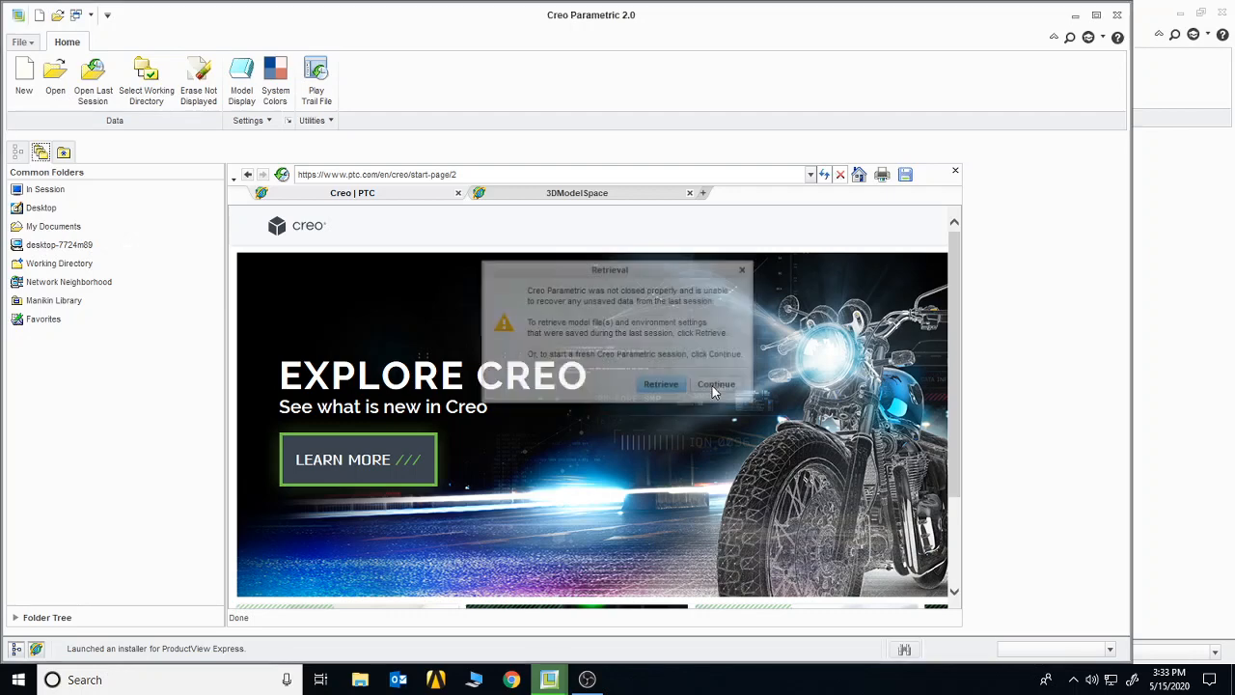
{"action": "left_click", "coordinate": [1096, 17]}
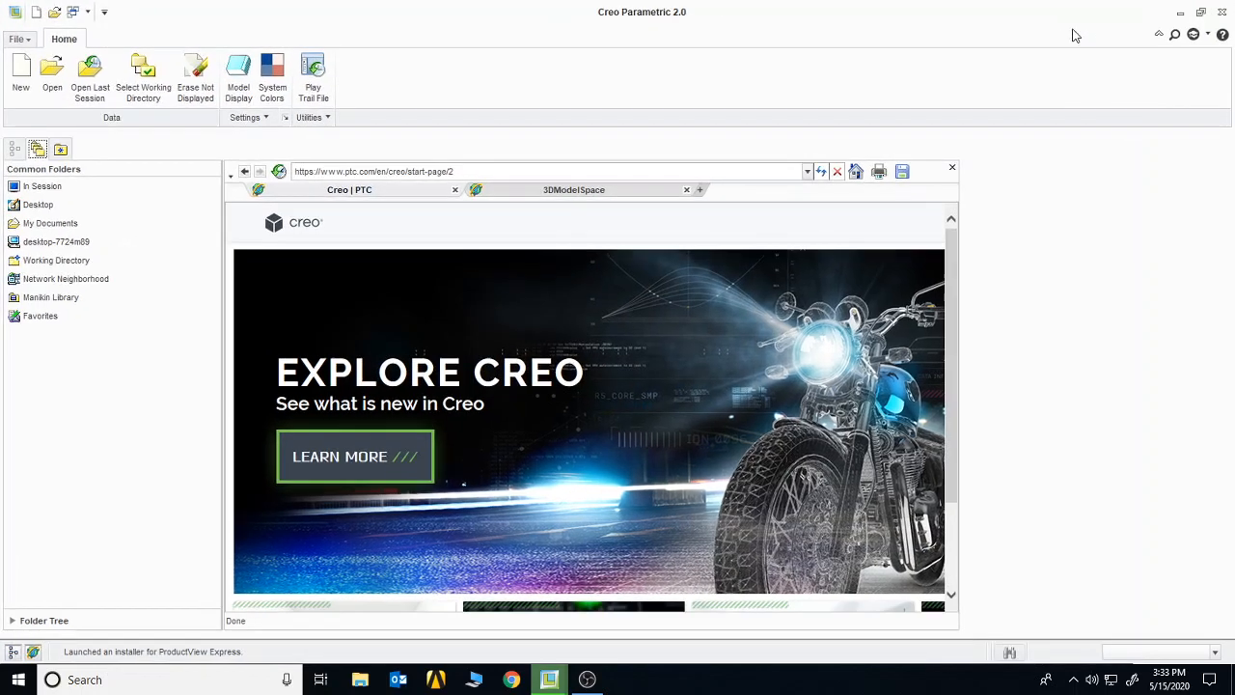
Create a new solid part prt0001 with the default template and start a sketch on the TOP plane.
{"action": "left_click", "coordinate": [21, 78]}
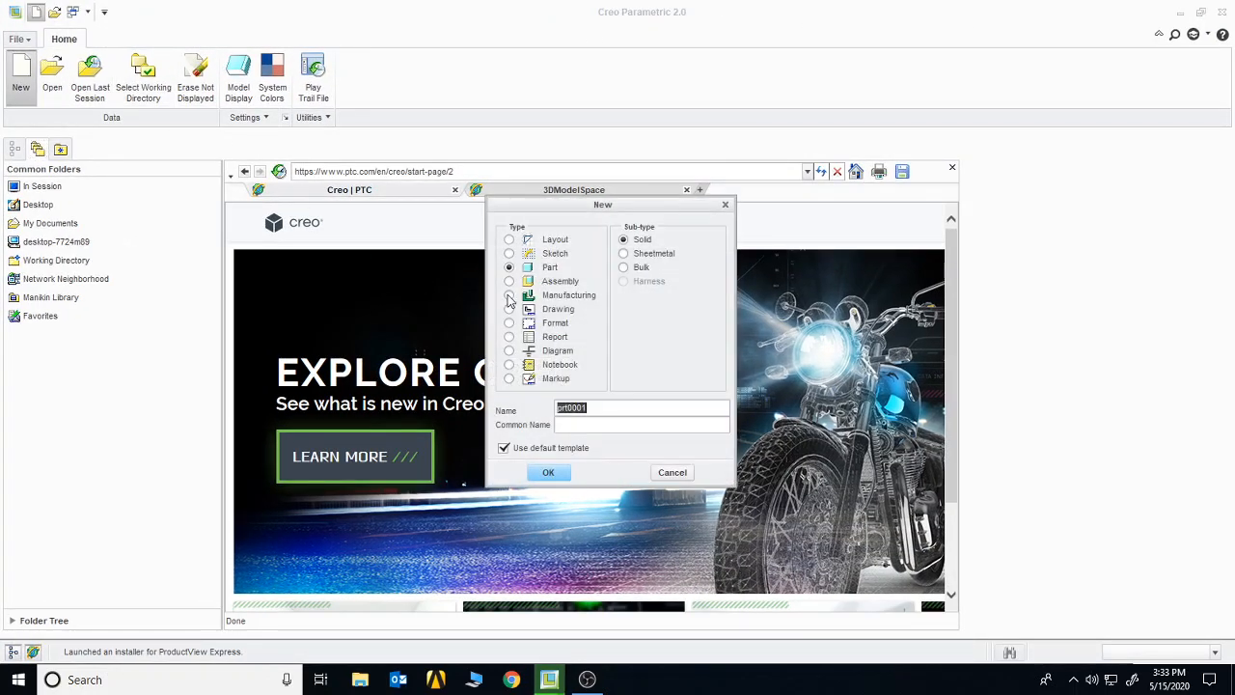
{"action": "left_click", "coordinate": [549, 473]}
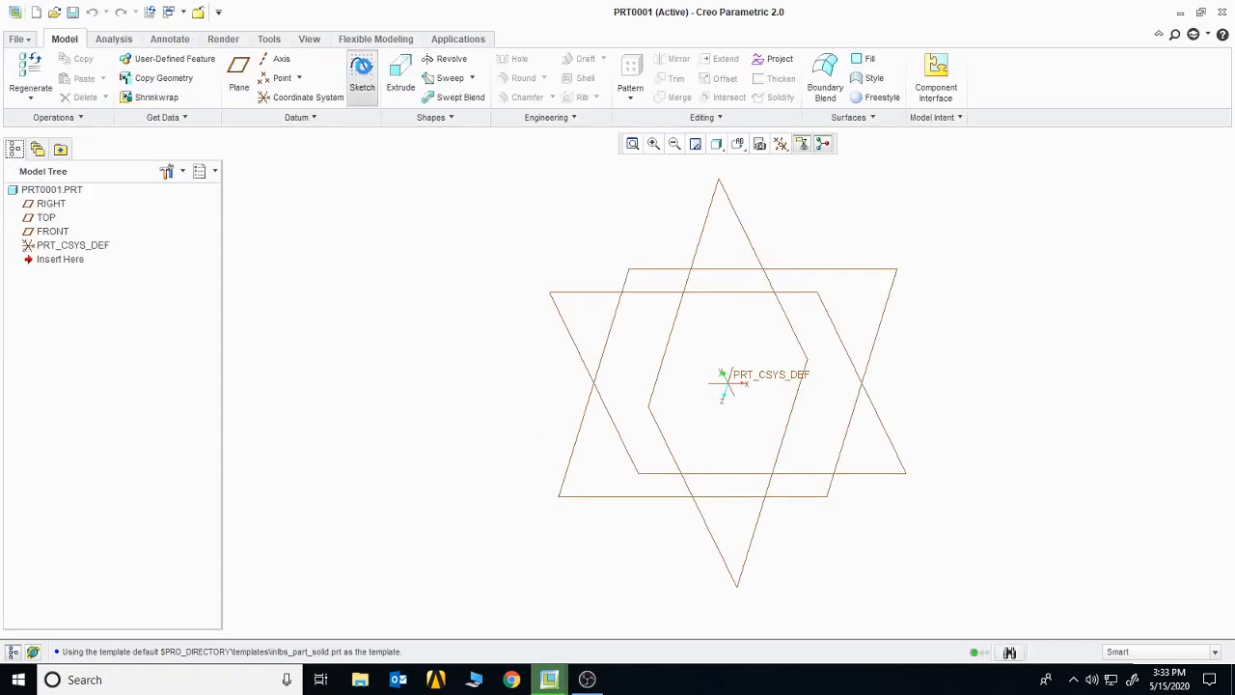
{"action": "left_click", "coordinate": [362, 73]}
{"action": "left_click", "coordinate": [858, 269]}
{"action": "left_click", "coordinate": [1147, 315]}
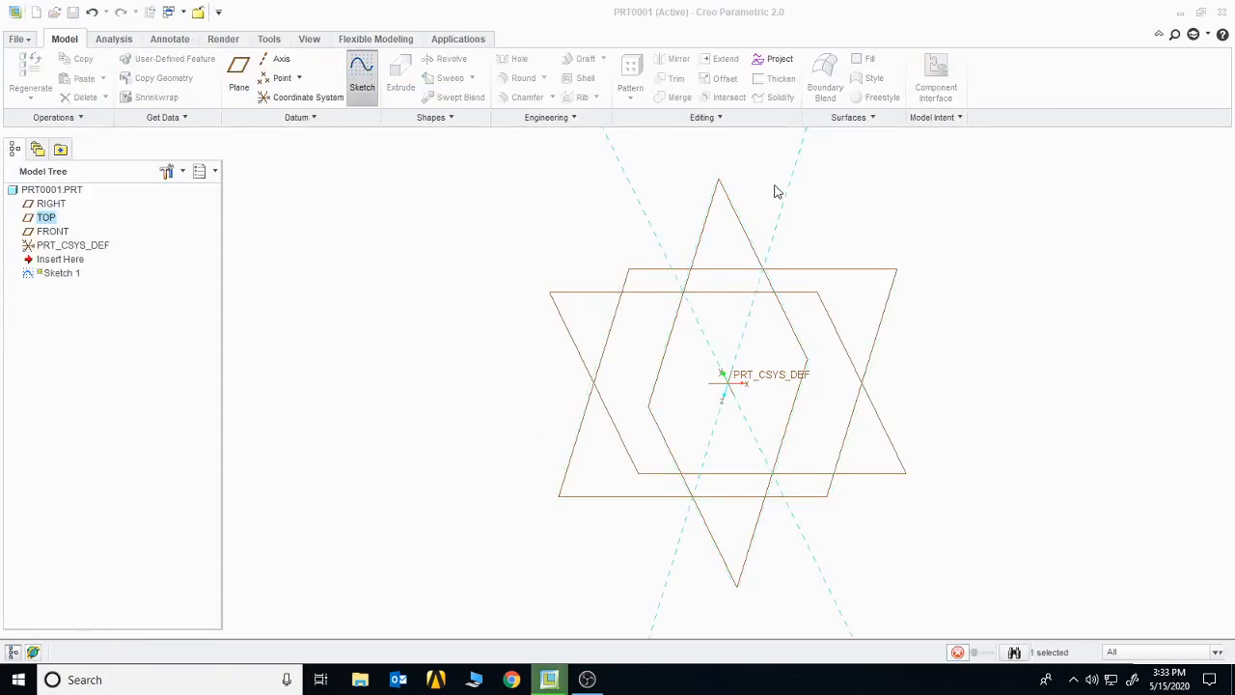
Sketch a rectangle about 333 by 310 around the origin on the TOP plane.
{"action": "left_click", "coordinate": [337, 80]}
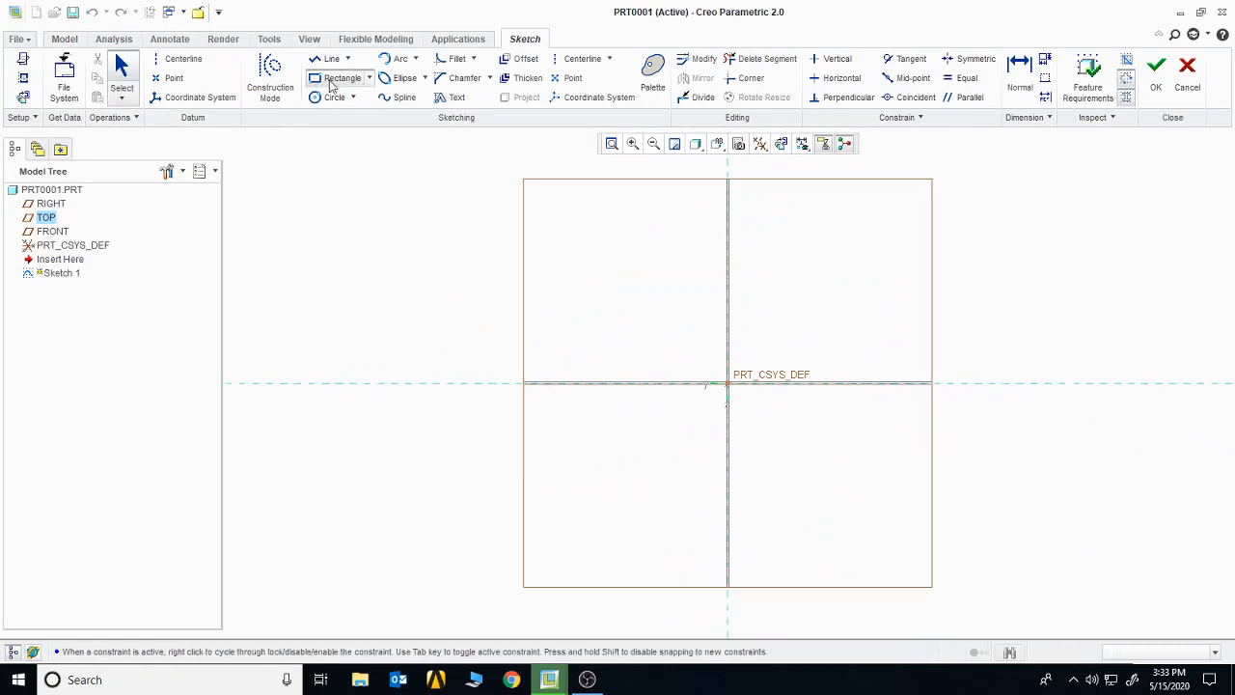
{"action": "left_click", "coordinate": [600, 258]}
{"action": "left_click", "coordinate": [868, 506]}
{"action": "middle_click", "coordinate": [869, 506]}
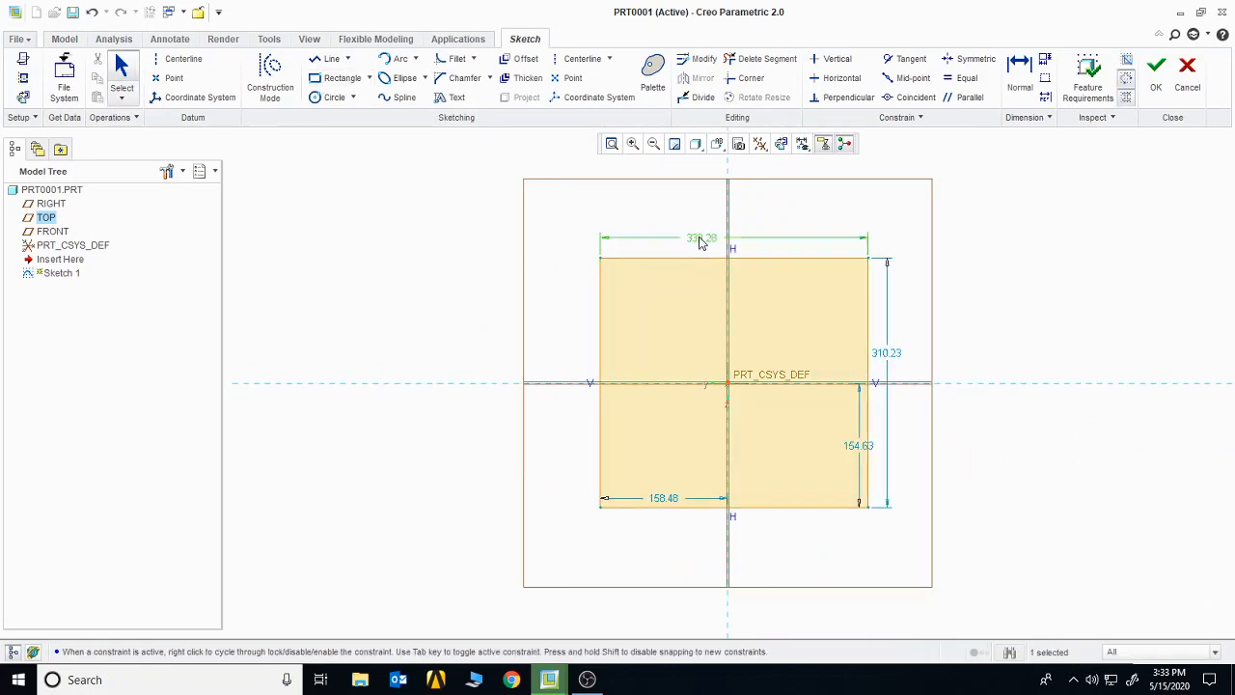
Set the rectangle's width to 400 and its height to 200.
{"action": "double_click", "coordinate": [701, 239]}
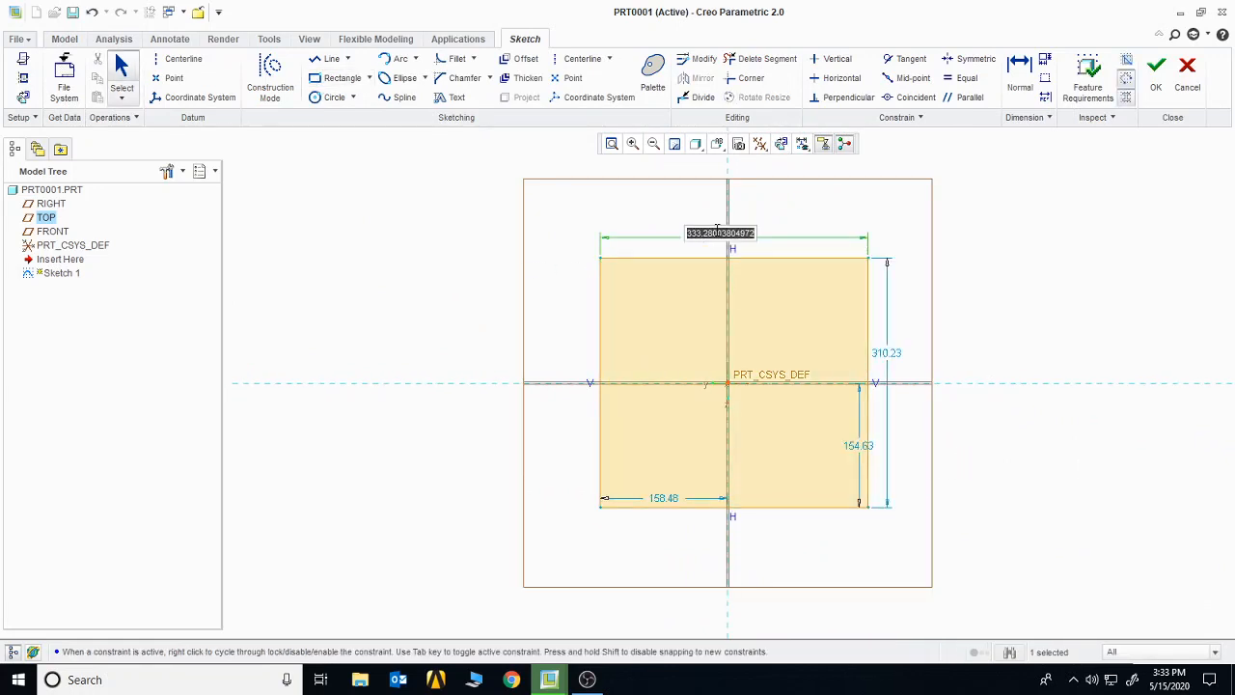
{"action": "type", "text": "44"}
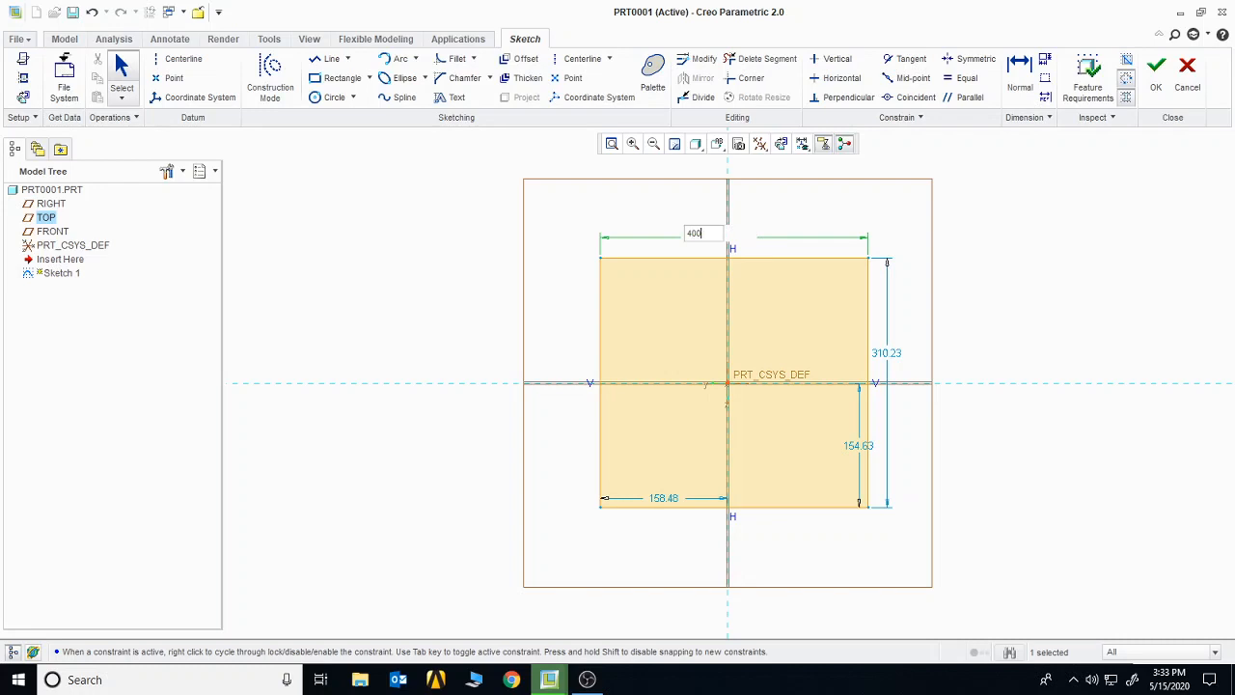
{"action": "type", "text": "0"}
{"action": "key", "text": "Return"}
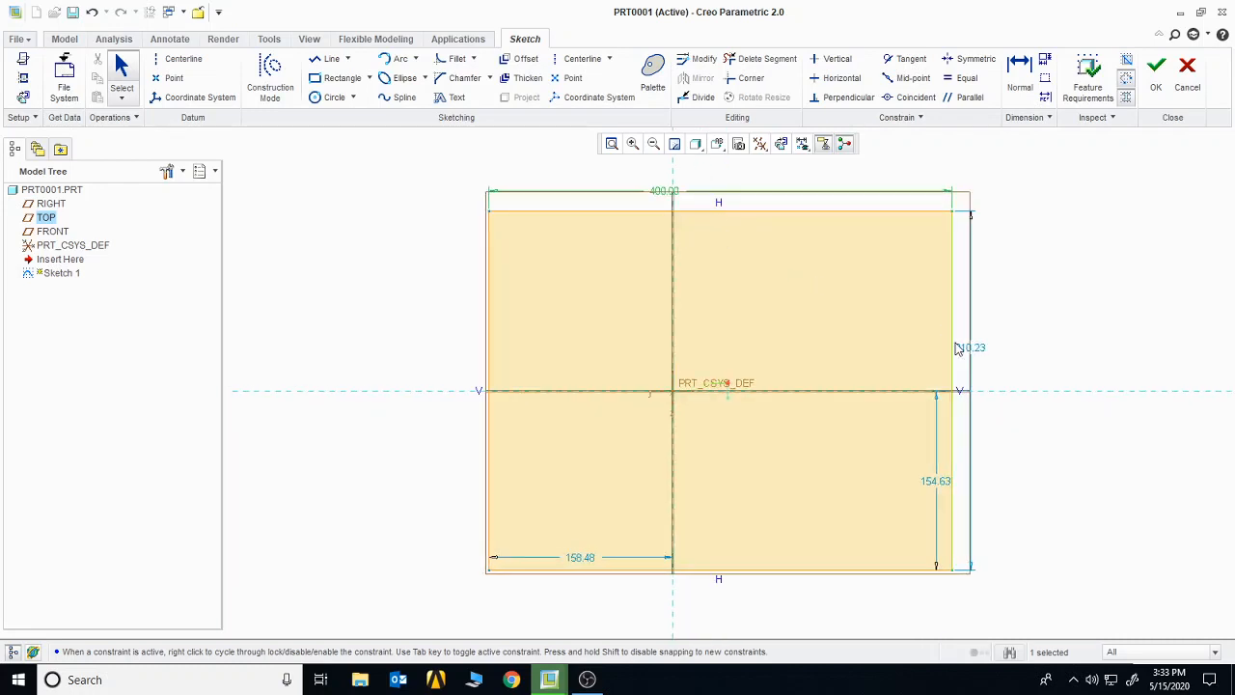
{"action": "double_click", "coordinate": [961, 348]}
{"action": "type", "text": "2"}
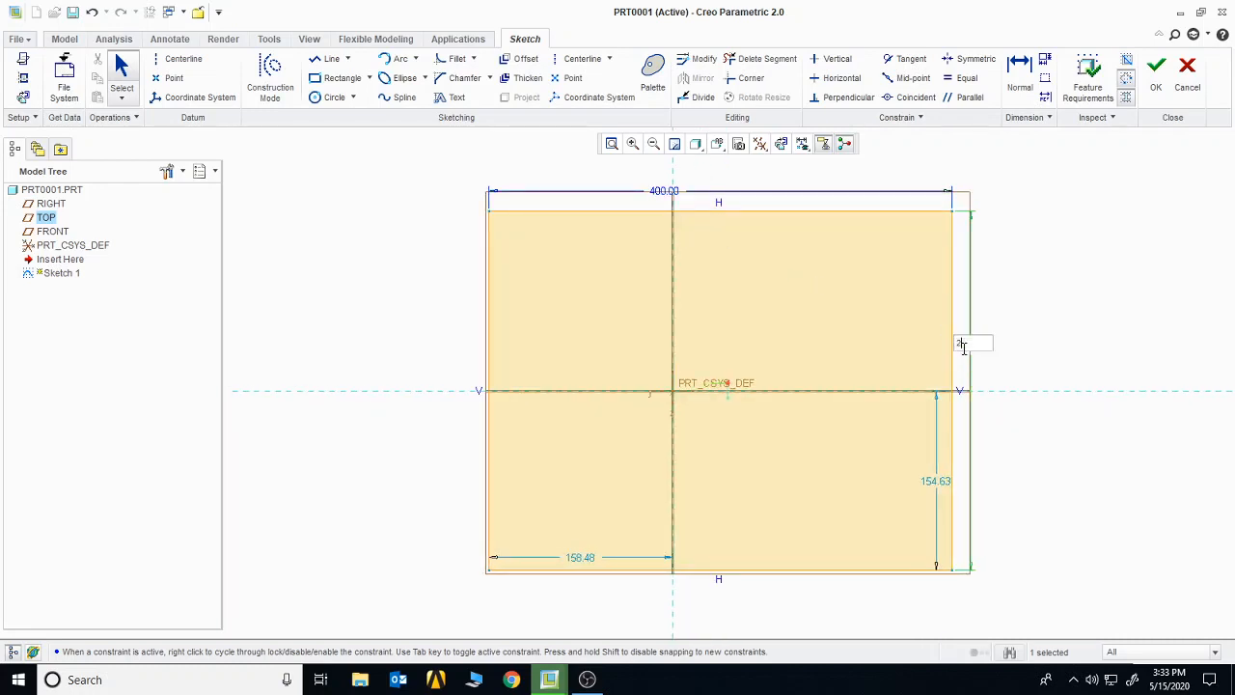
{"action": "type", "text": "00"}
{"action": "key", "text": "Return"}
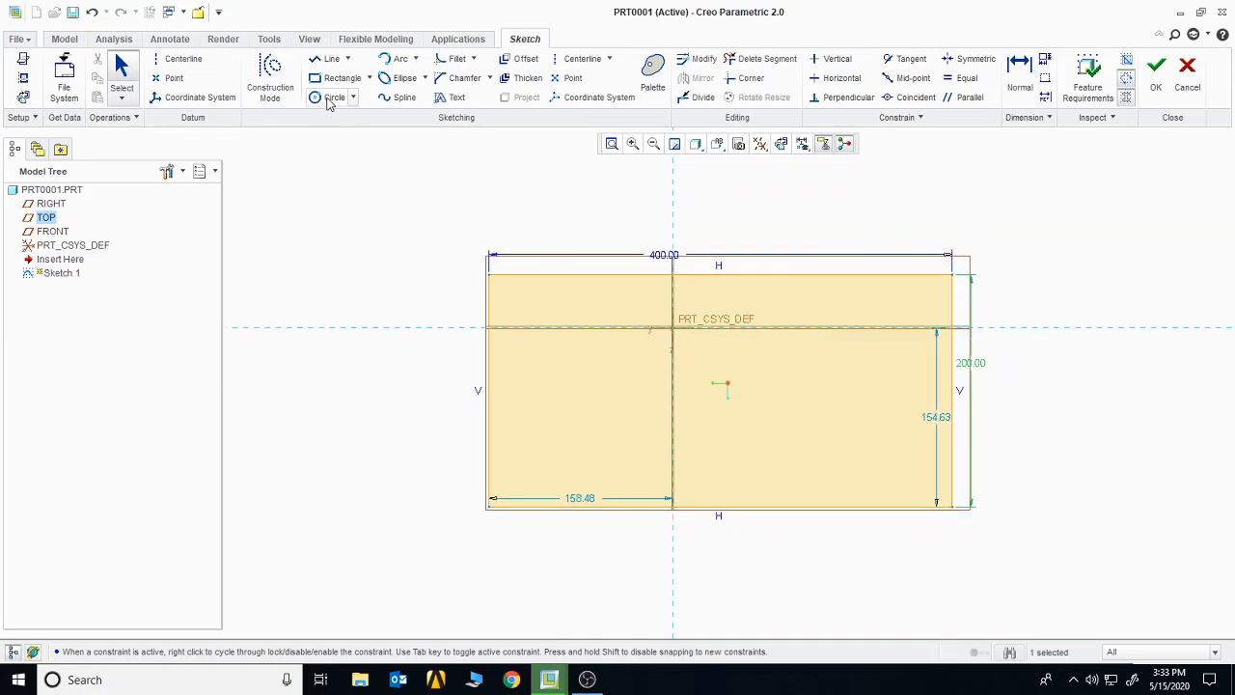
Sketch a circle near the centre of the rectangle and set its diameter to 50.
{"action": "left_click", "coordinate": [334, 97]}
{"action": "left_click", "coordinate": [722, 384]}
{"action": "left_click", "coordinate": [706, 341]}
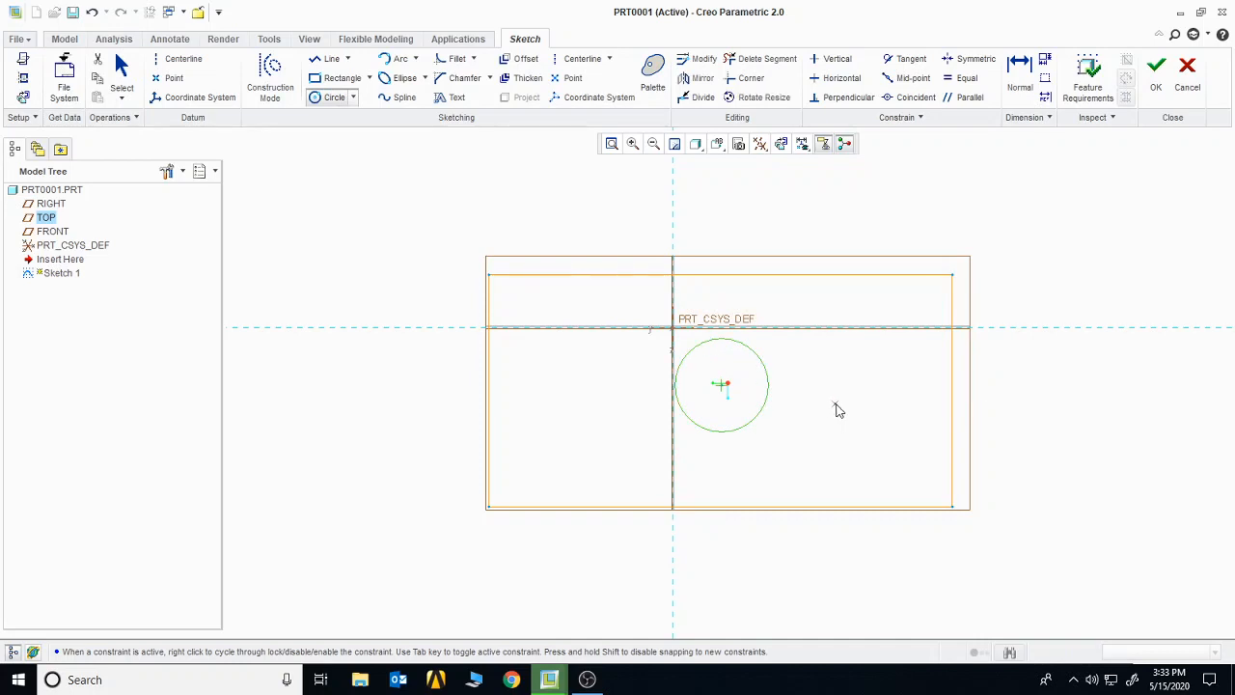
{"action": "middle_click_drag", "start_coordinate": [835, 404], "coordinate": [846, 387]}
{"action": "middle_click", "coordinate": [805, 395]}
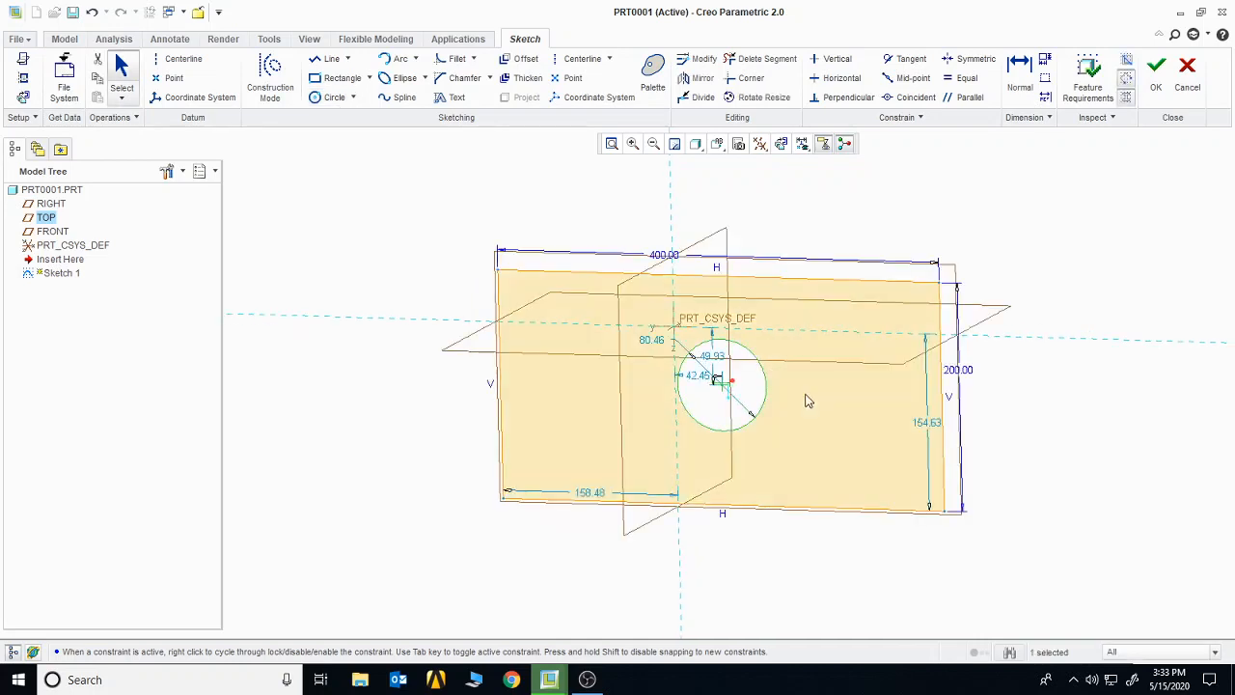
{"action": "double_click", "coordinate": [649, 343]}
{"action": "type", "text": "55"}
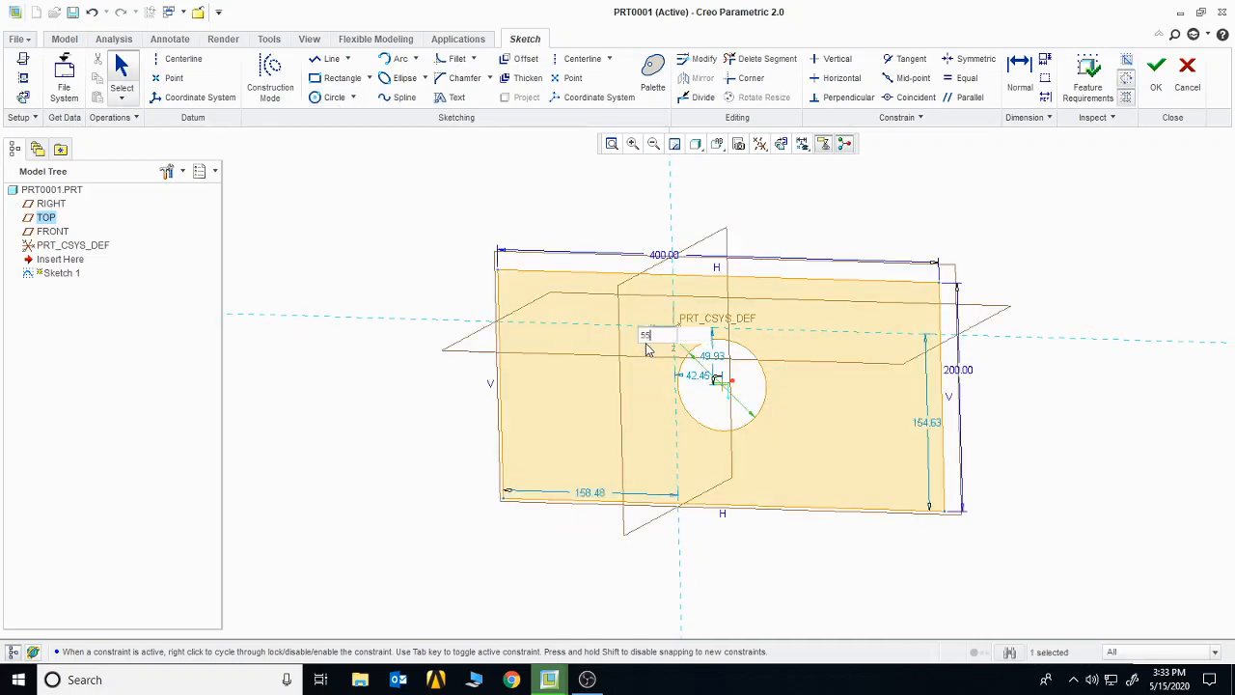
{"action": "key", "text": "Return"}
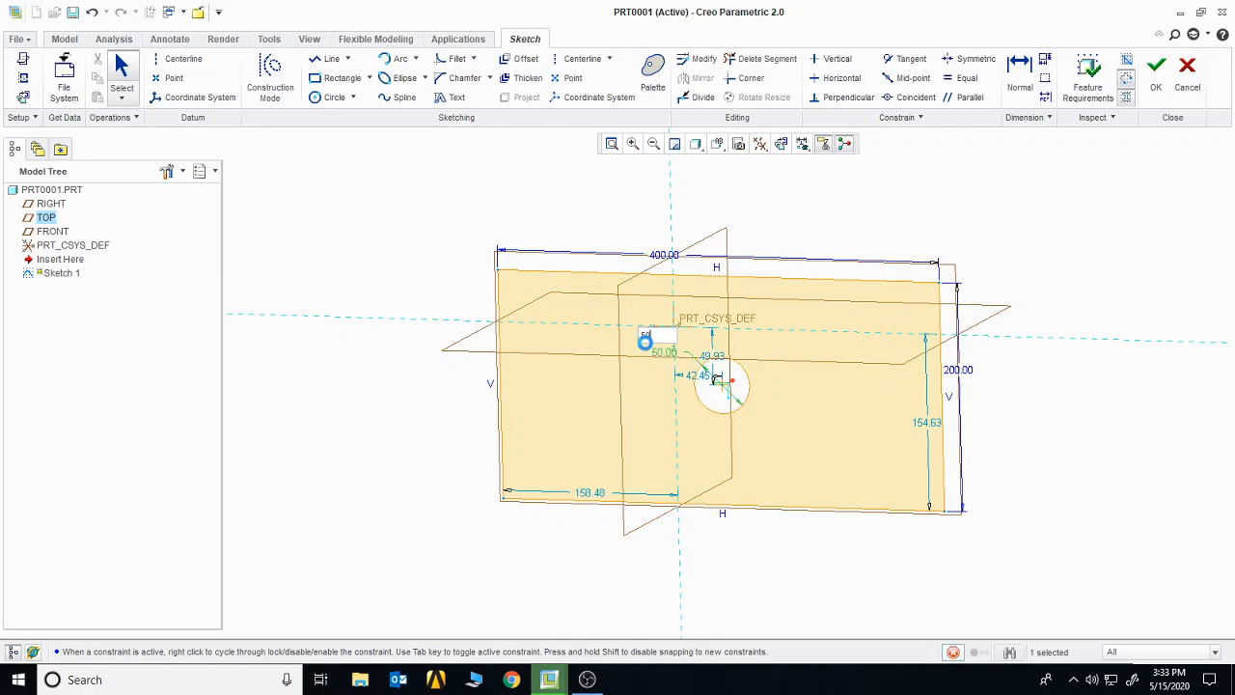
Finish the sketch and extrude the rectangle with its circular hole to a depth of 50.
{"action": "left_click", "coordinate": [1154, 79]}
{"action": "left_click", "coordinate": [400, 69]}
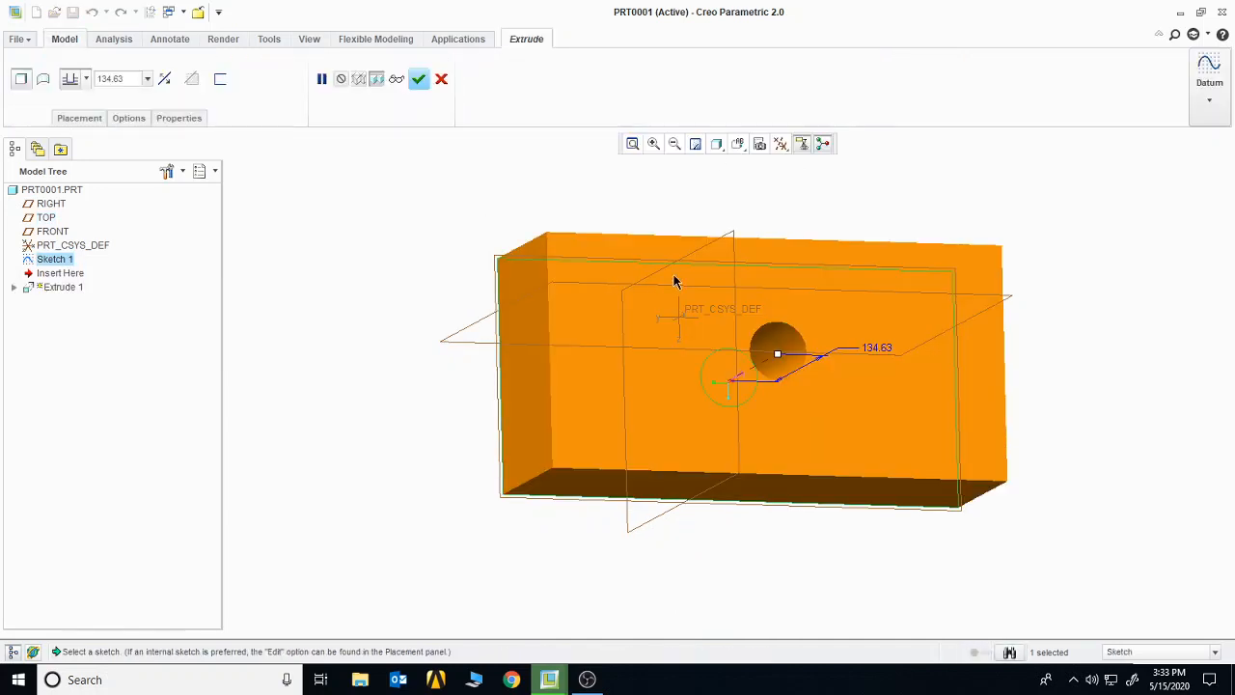
{"action": "middle_click_drag", "start_coordinate": [674, 281], "coordinate": [696, 346]}
{"action": "double_click", "coordinate": [842, 433]}
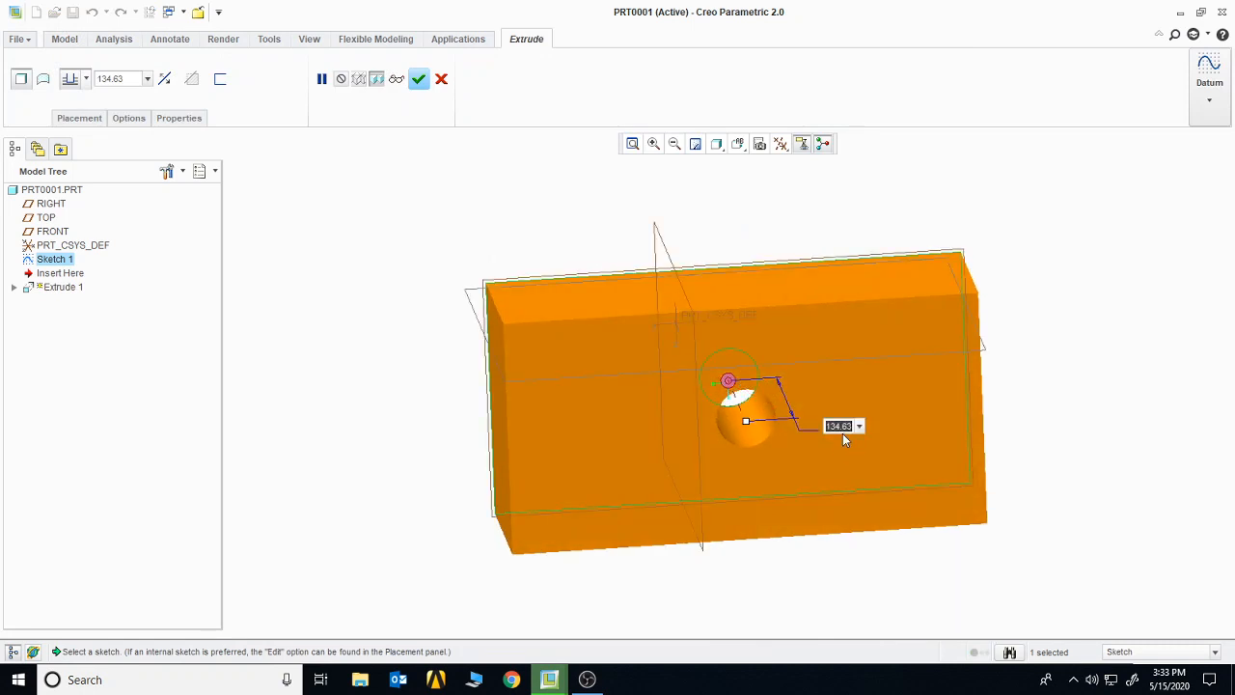
{"action": "type", "text": "33"}
{"action": "key", "text": "Return"}
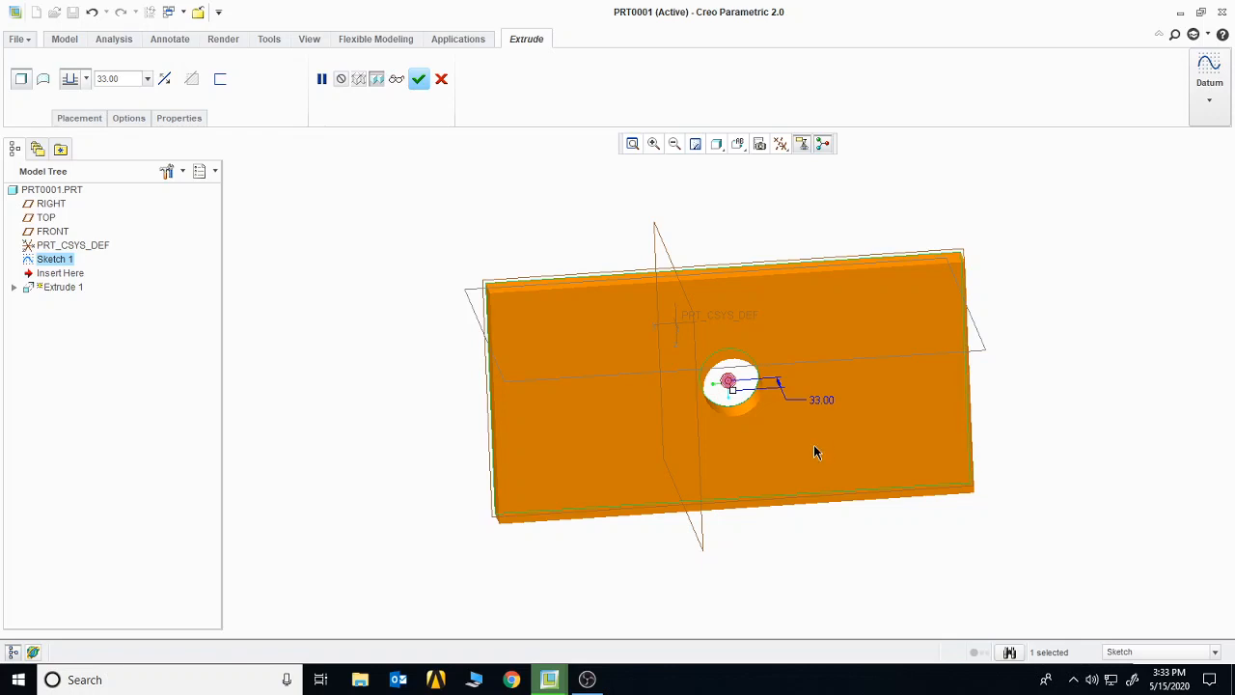
{"action": "double_click", "coordinate": [820, 399]}
{"action": "type", "text": "55"}
{"action": "key", "text": "Return"}
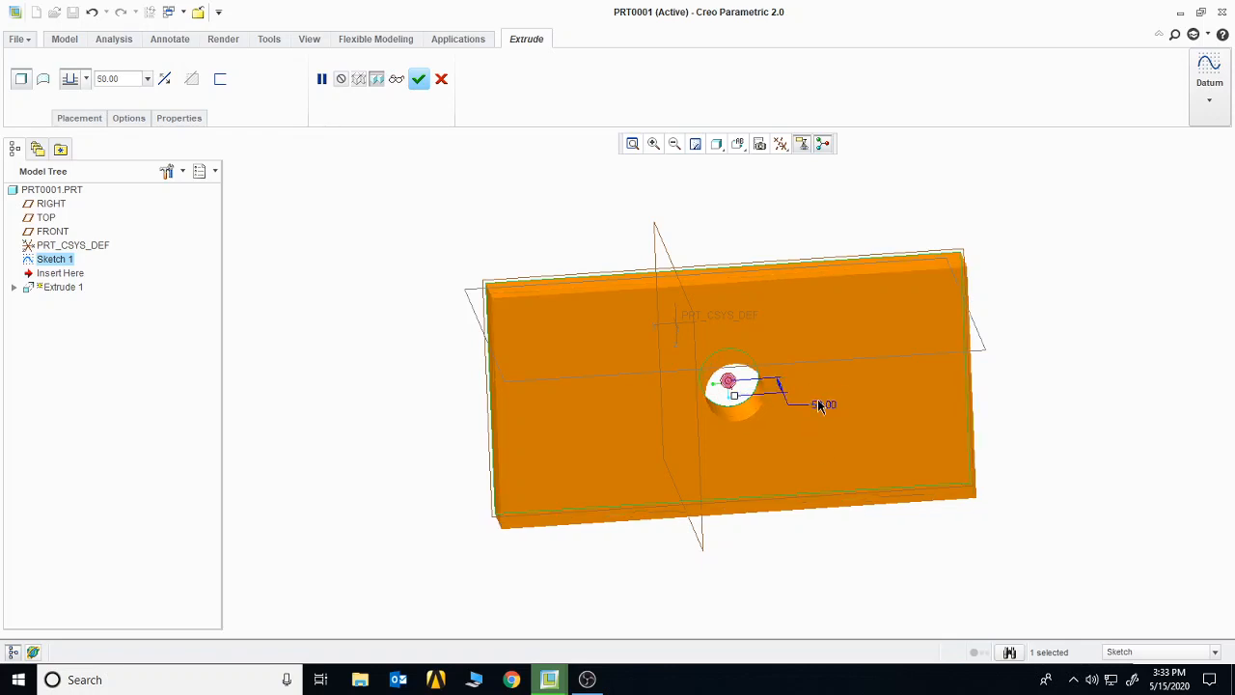
{"action": "left_click", "coordinate": [418, 80]}
{"action": "middle_click_drag", "start_coordinate": [474, 237], "coordinate": [534, 260]}
{"action": "middle_click_drag", "start_coordinate": [893, 444], "coordinate": [904, 277]}
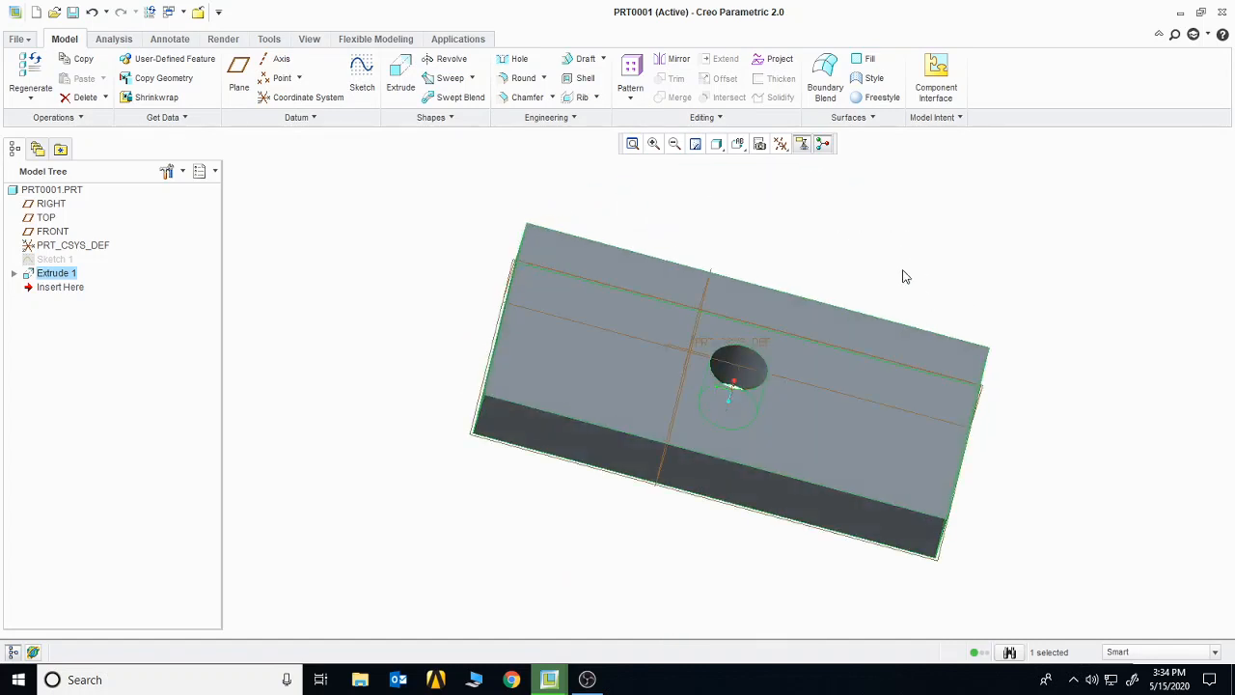
Try a new drawing of PRT0001 based on the c_drawing template, and close its window.
{"action": "left_click", "coordinate": [36, 11]}
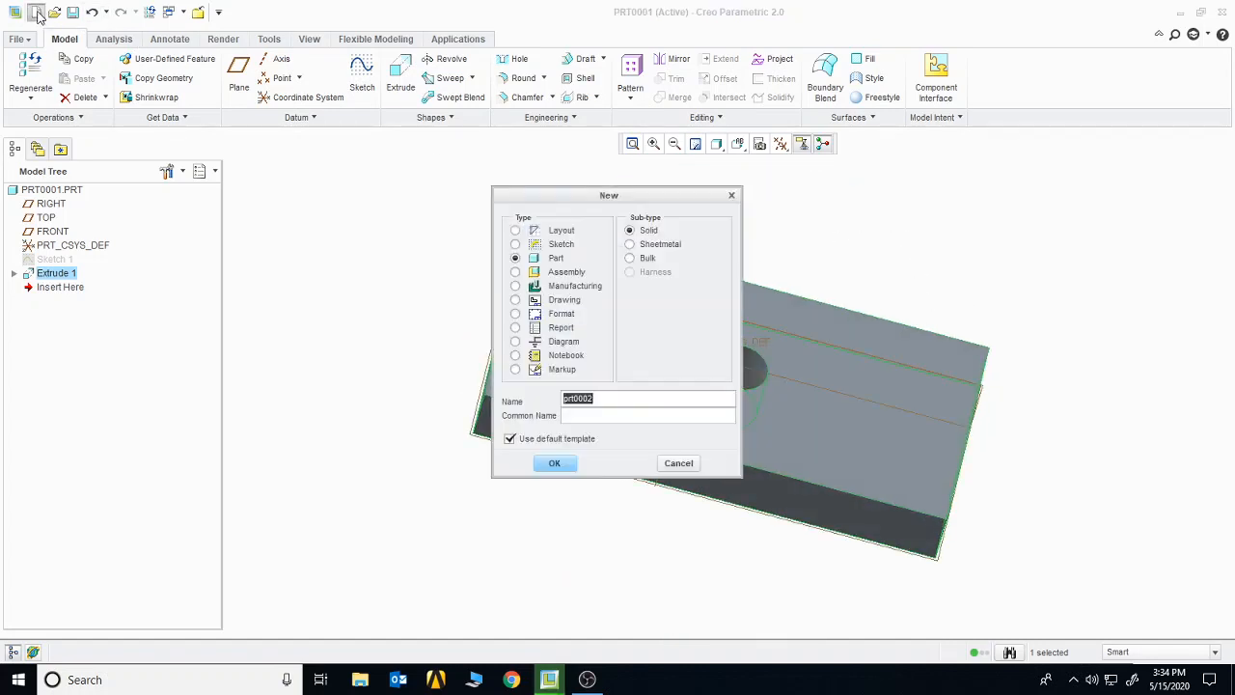
{"action": "left_click", "coordinate": [516, 300]}
{"action": "left_click", "coordinate": [557, 464]}
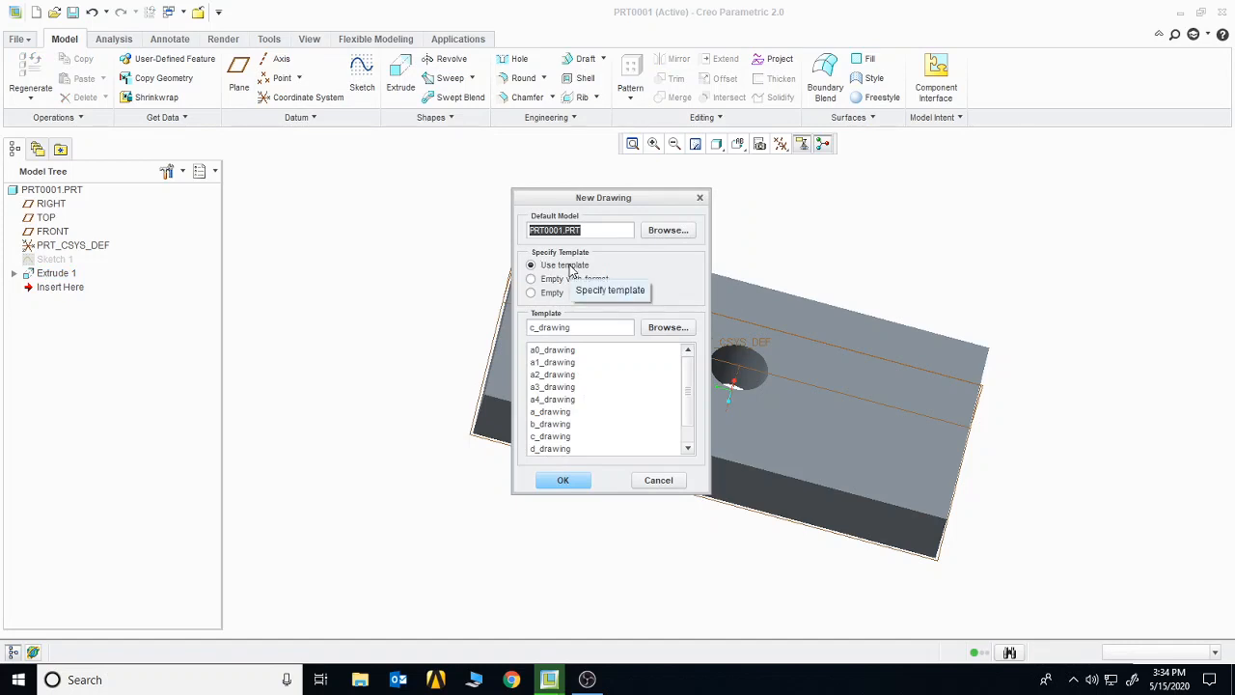
{"action": "left_click", "coordinate": [564, 480]}
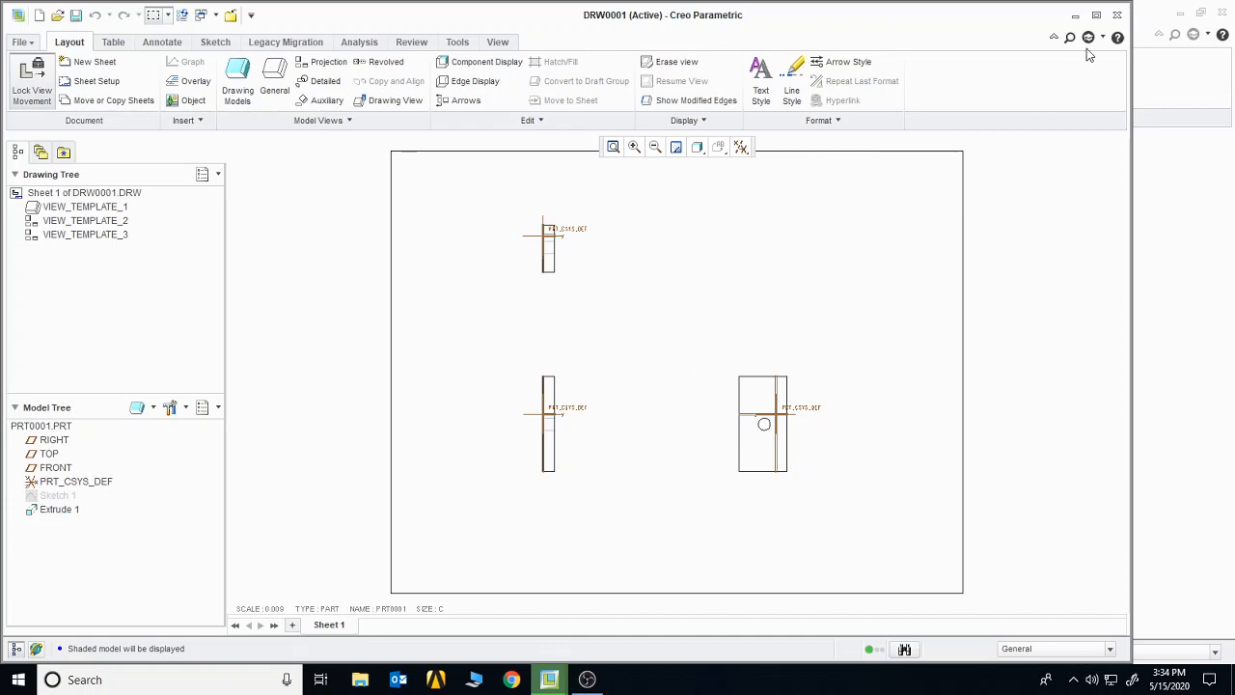
{"action": "left_click", "coordinate": [1117, 18]}
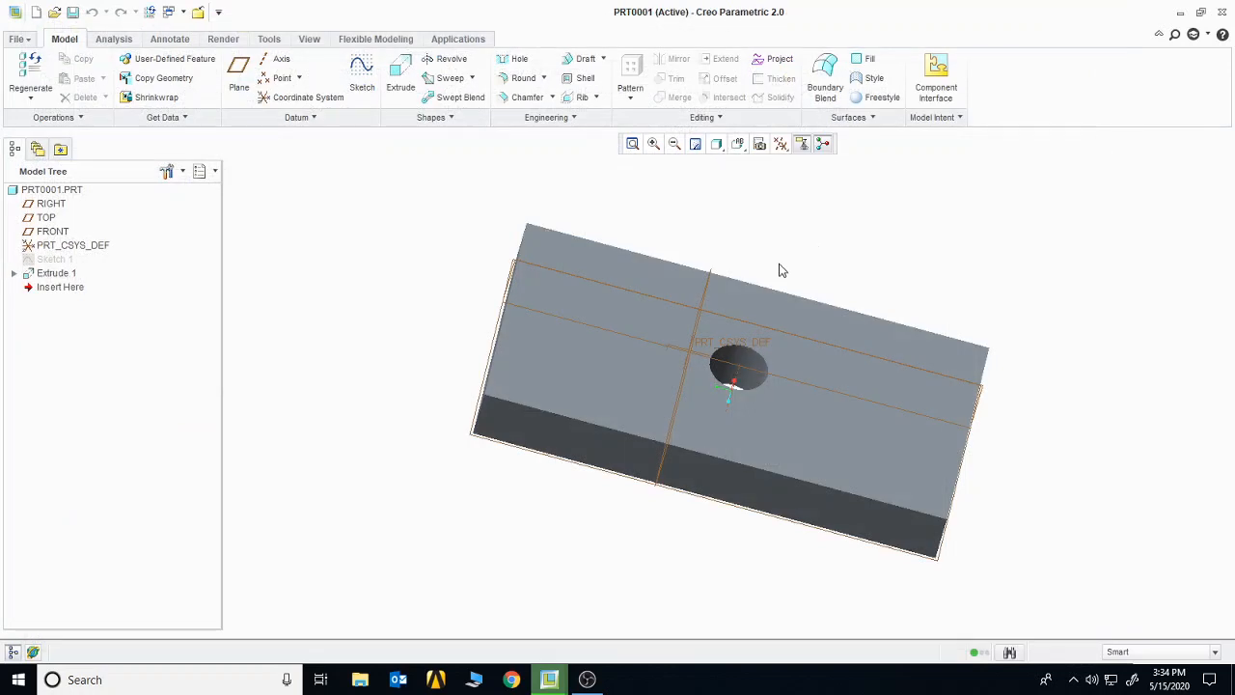
Create the drawing drw0002 of PRT0001 with an empty landscape C-size sheet and maximize its window.
{"action": "left_click", "coordinate": [36, 12]}
{"action": "left_click", "coordinate": [559, 300]}
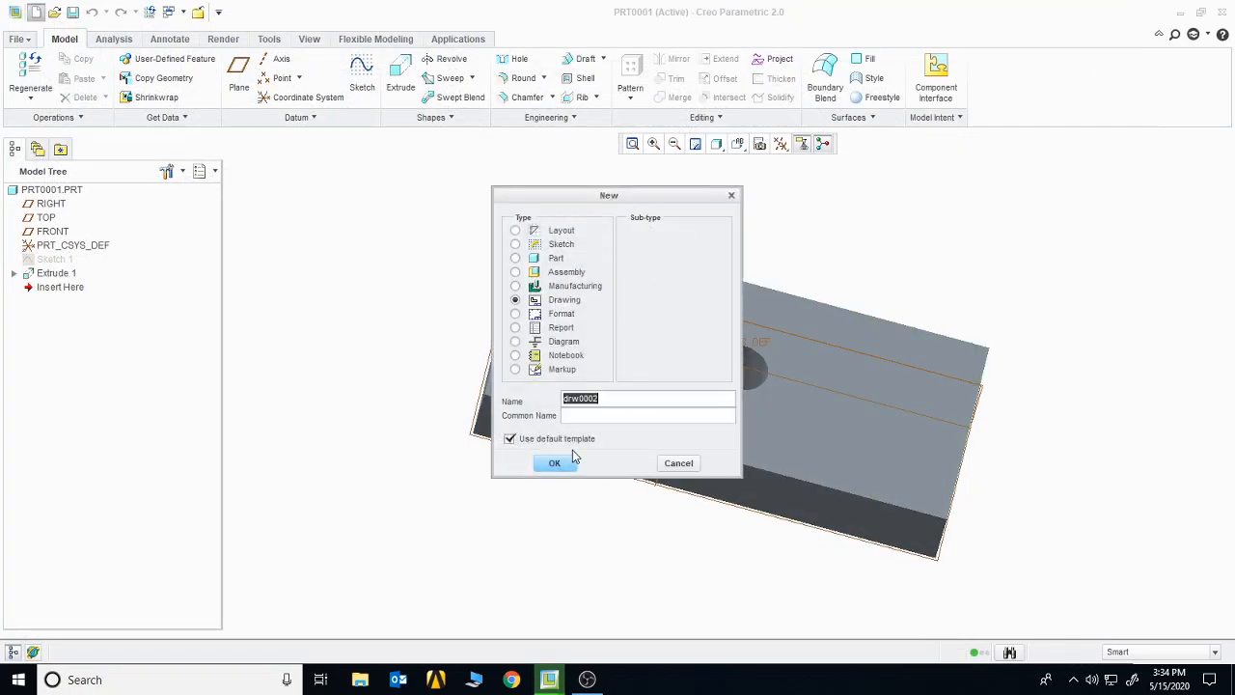
{"action": "left_click", "coordinate": [564, 461]}
{"action": "left_click", "coordinate": [546, 285]}
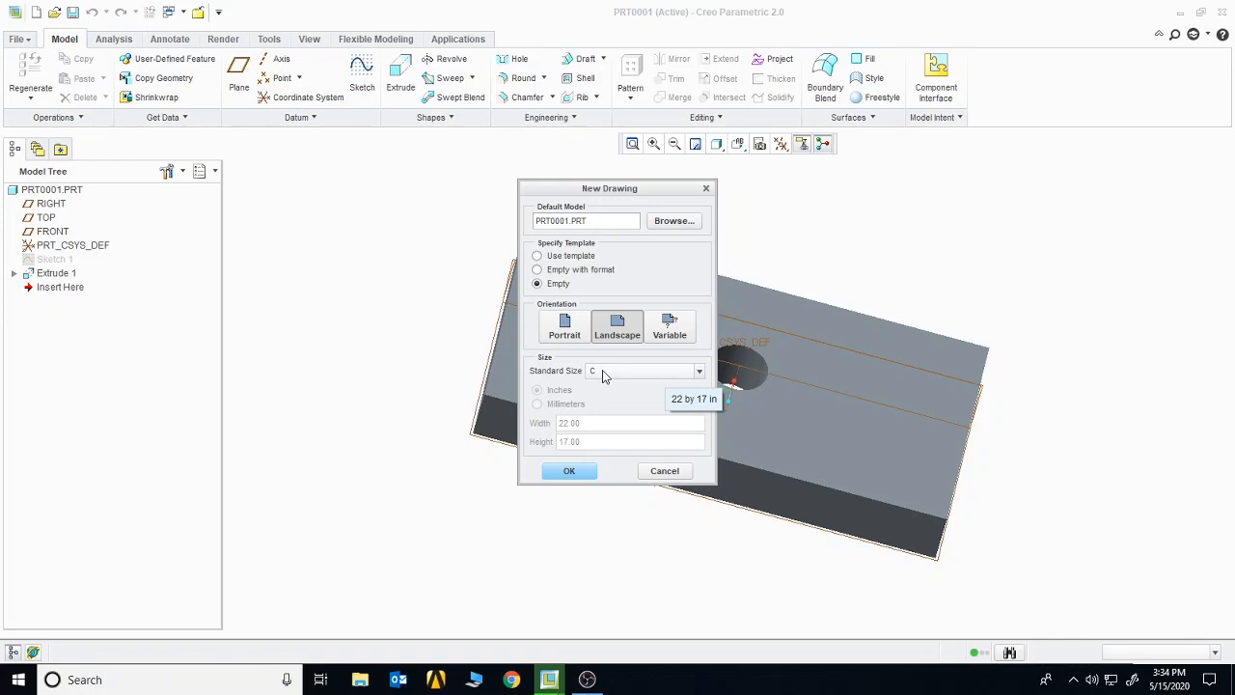
{"action": "left_click", "coordinate": [568, 470]}
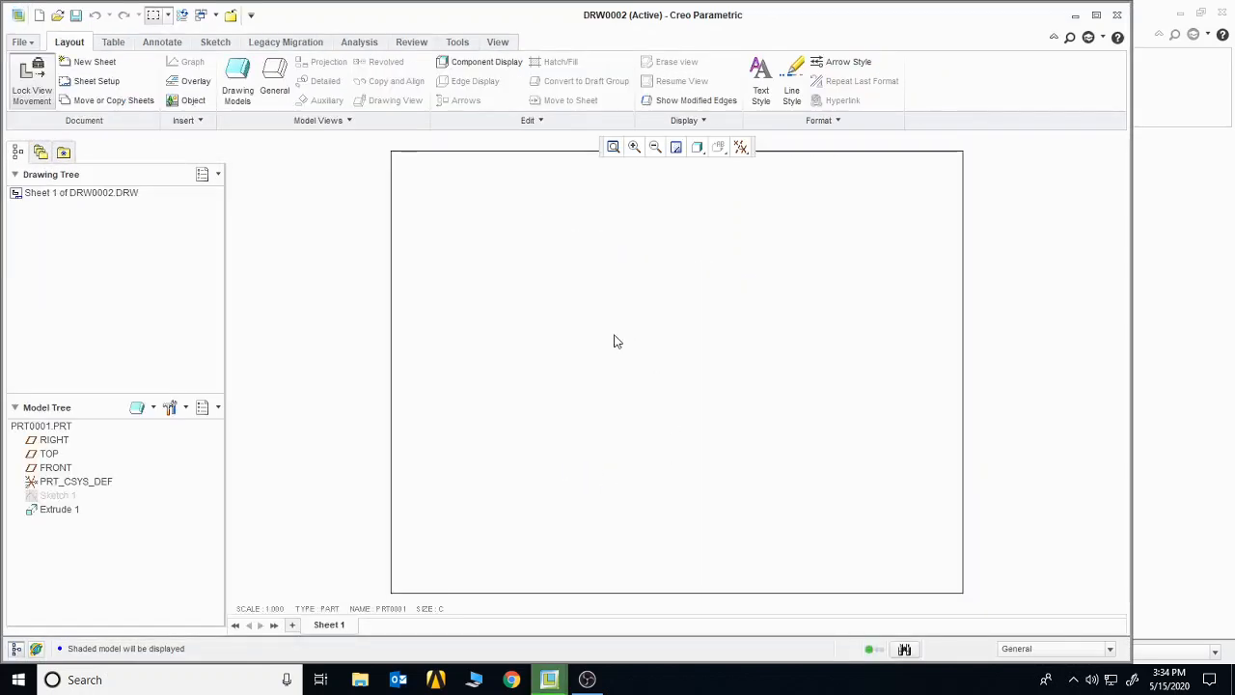
{"action": "left_click", "coordinate": [1096, 15]}
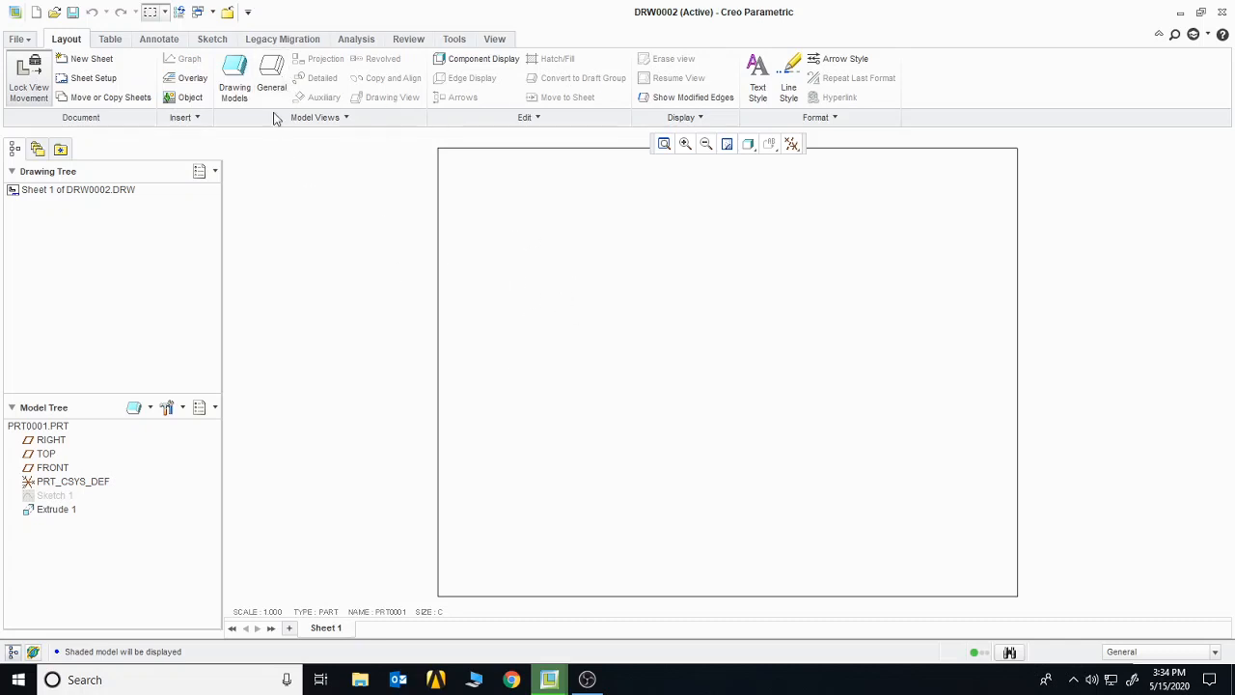
Place a general view with no combined state in the lower-left area of the sheet, using the RIGHT model orientation.
{"action": "left_click", "coordinate": [269, 82]}
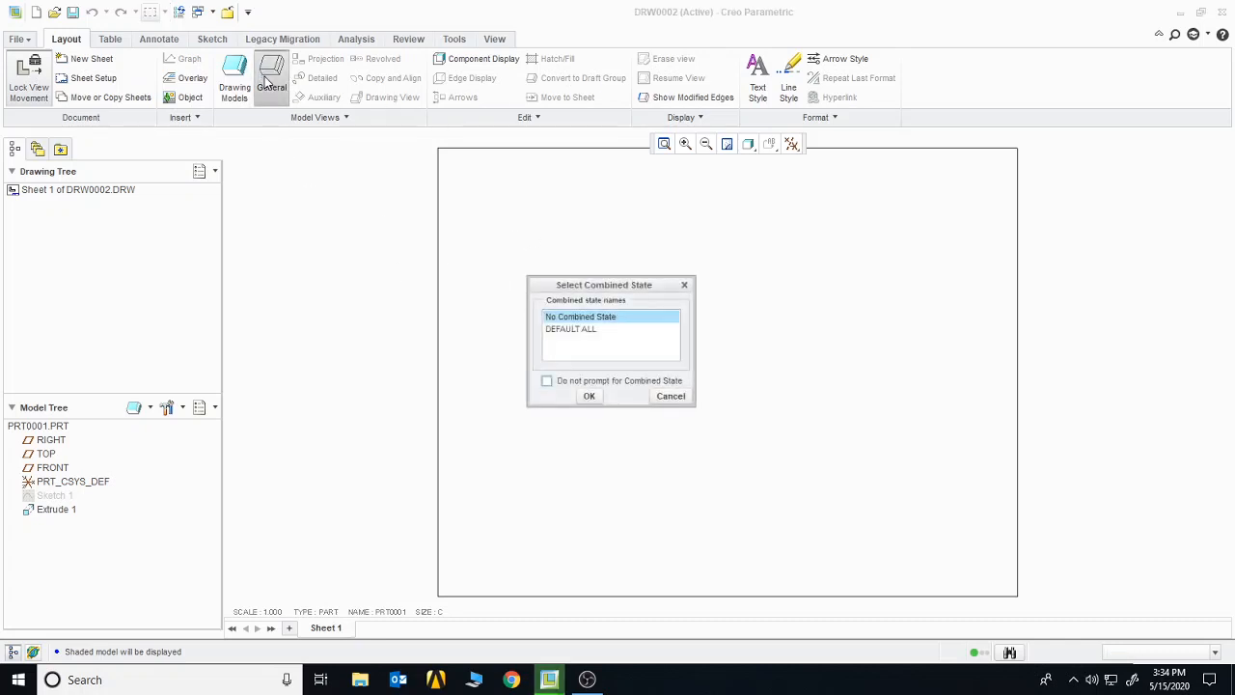
{"action": "left_click", "coordinate": [590, 395]}
{"action": "left_click", "coordinate": [562, 442]}
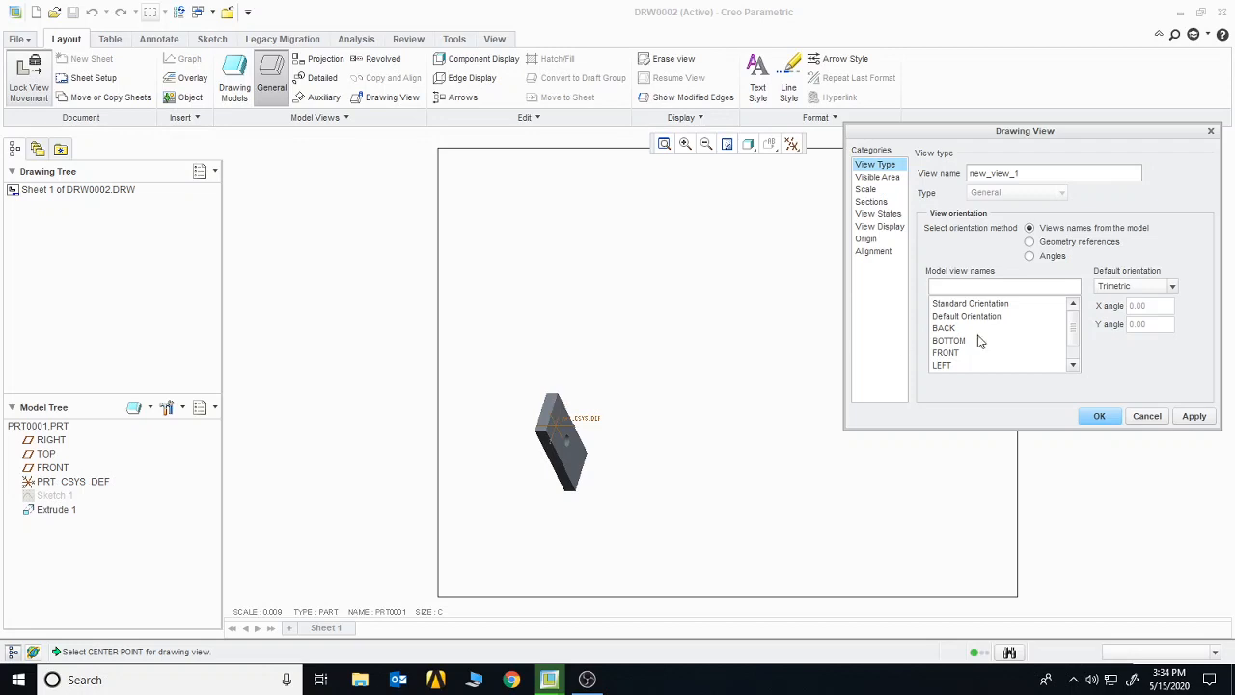
{"action": "scroll", "coordinate": [1075, 331], "scroll_direction": "down", "scroll_amount": 1}
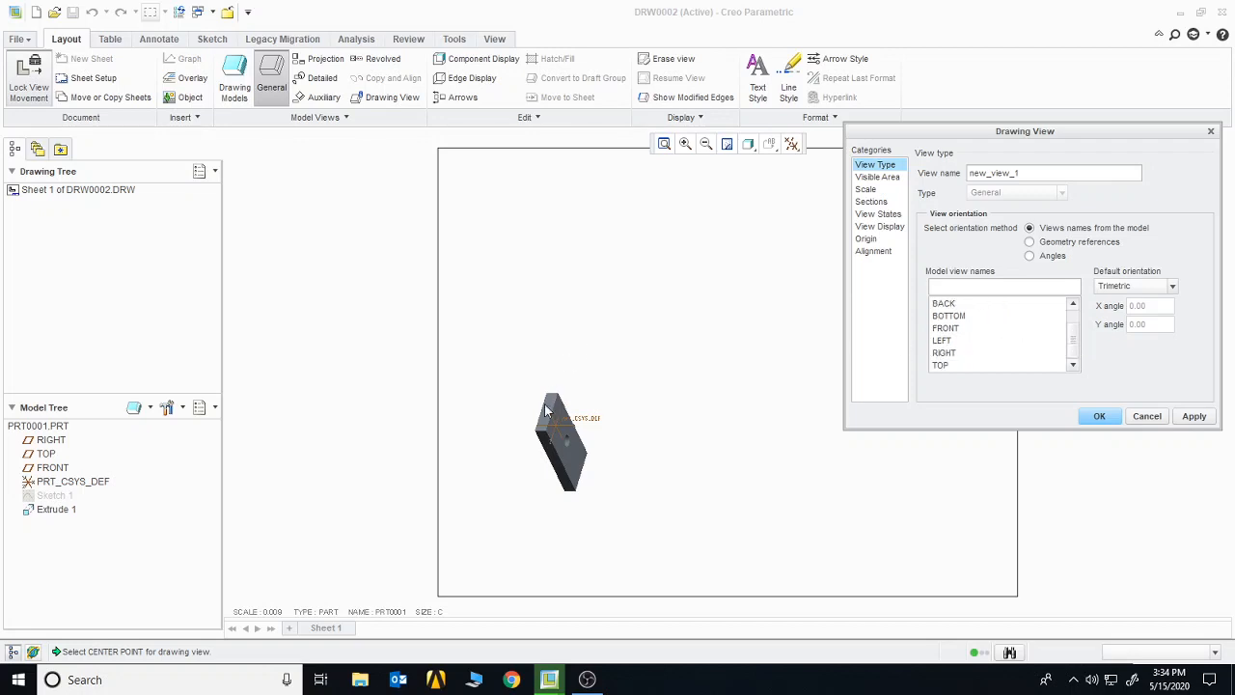
{"action": "left_click", "coordinate": [942, 328]}
{"action": "left_click", "coordinate": [945, 343]}
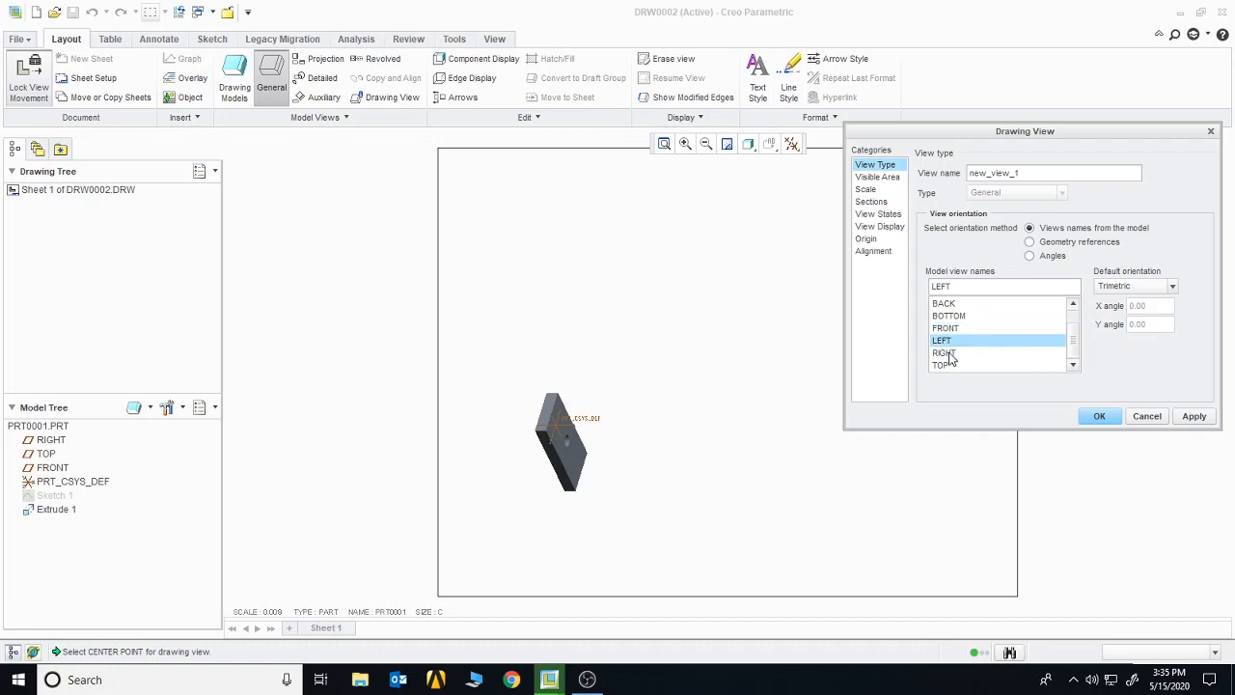
{"action": "left_click", "coordinate": [943, 353]}
{"action": "left_click", "coordinate": [1103, 417]}
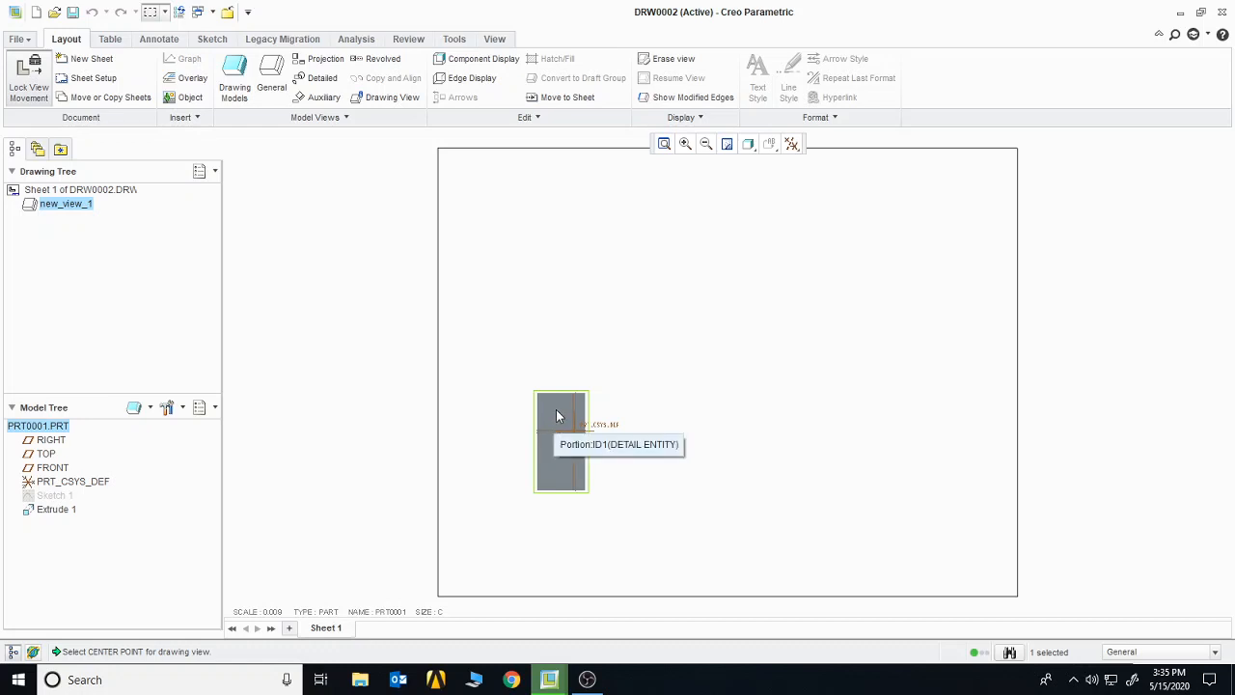
Give the placed general view a custom scale of 0.015.
{"action": "double_click", "coordinate": [556, 416]}
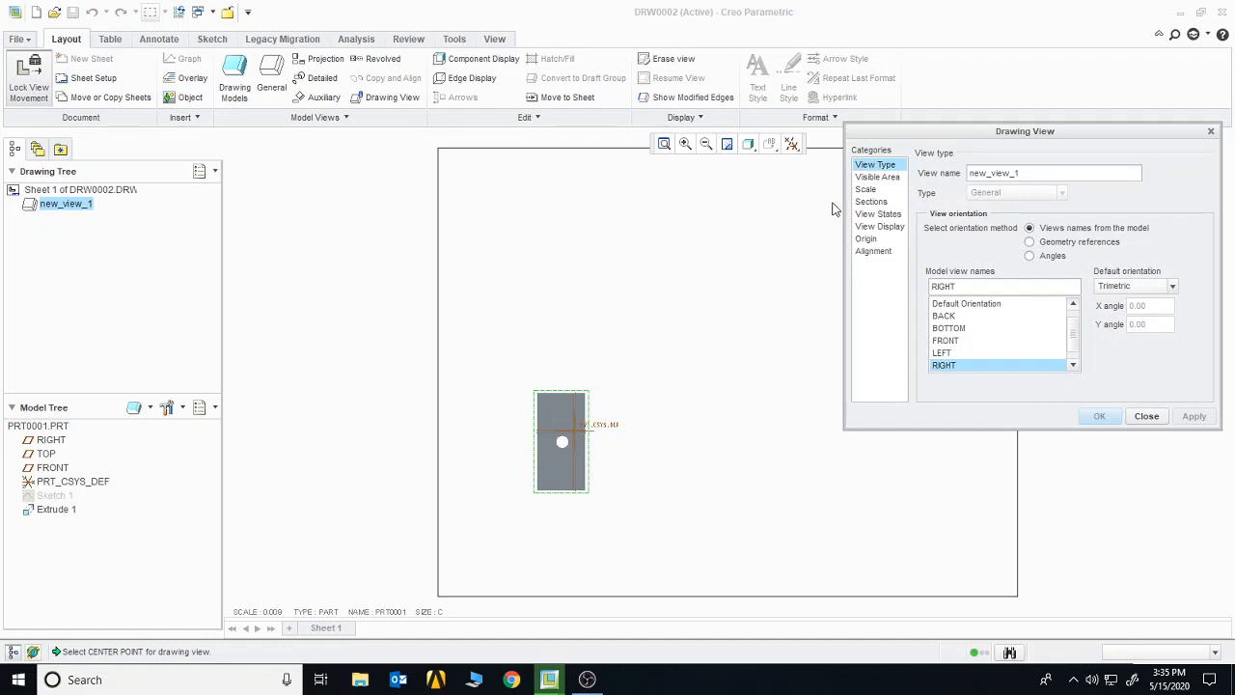
{"action": "left_click", "coordinate": [866, 190]}
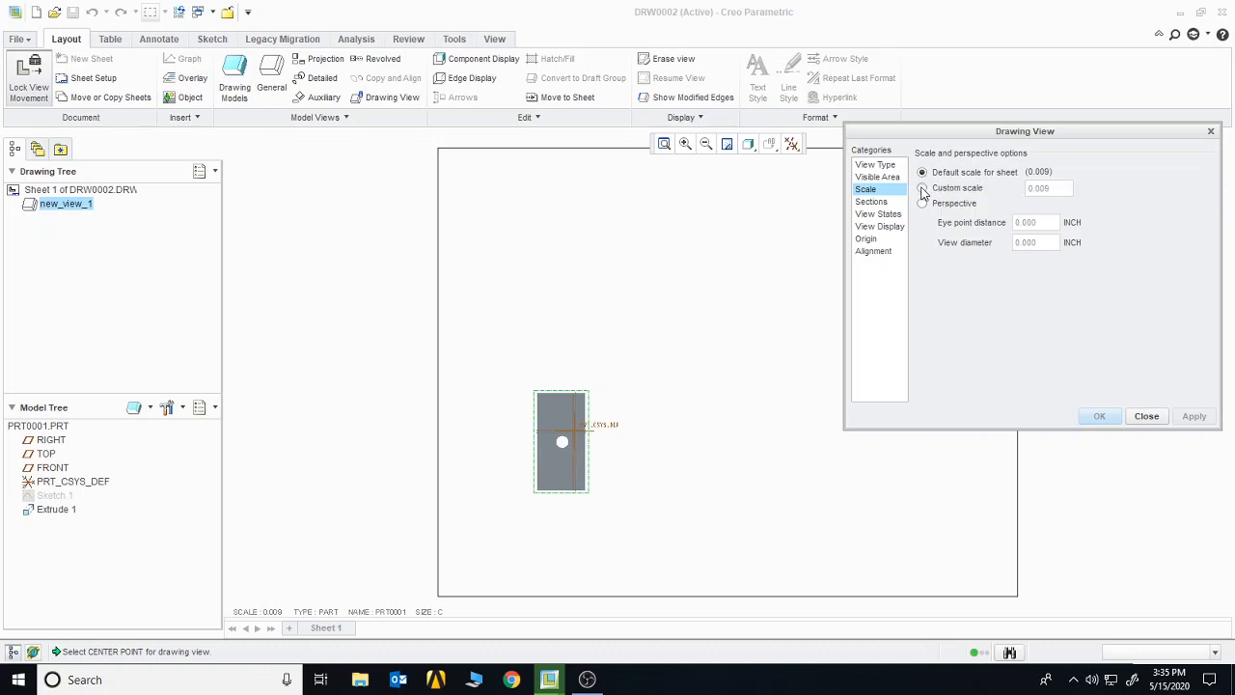
{"action": "left_click", "coordinate": [923, 188]}
{"action": "left_click", "coordinate": [1060, 188]}
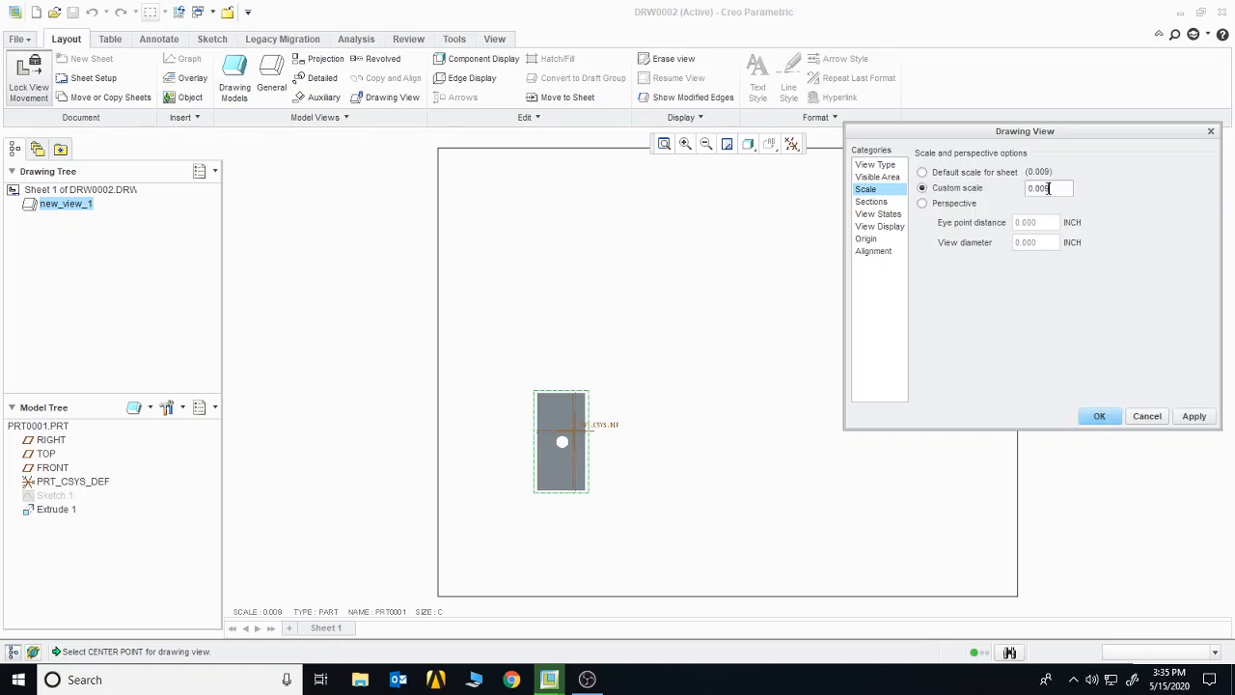
{"action": "key", "text": "BackSpace"}
{"action": "key", "text": "BackSpace"}
{"action": "left_click", "coordinate": [1097, 416]}
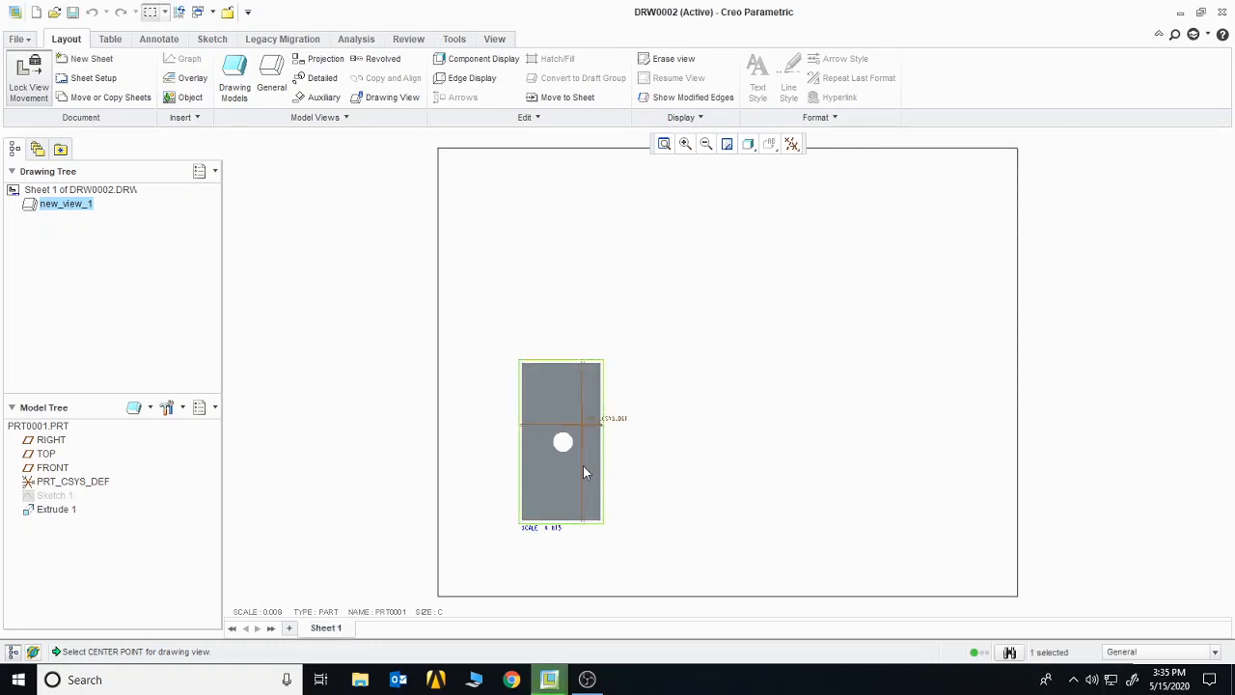
Set the display style of the general view at the lower left of the sheet to Wireframe, and hide the datum planes.
{"action": "double_click", "coordinate": [558, 402]}
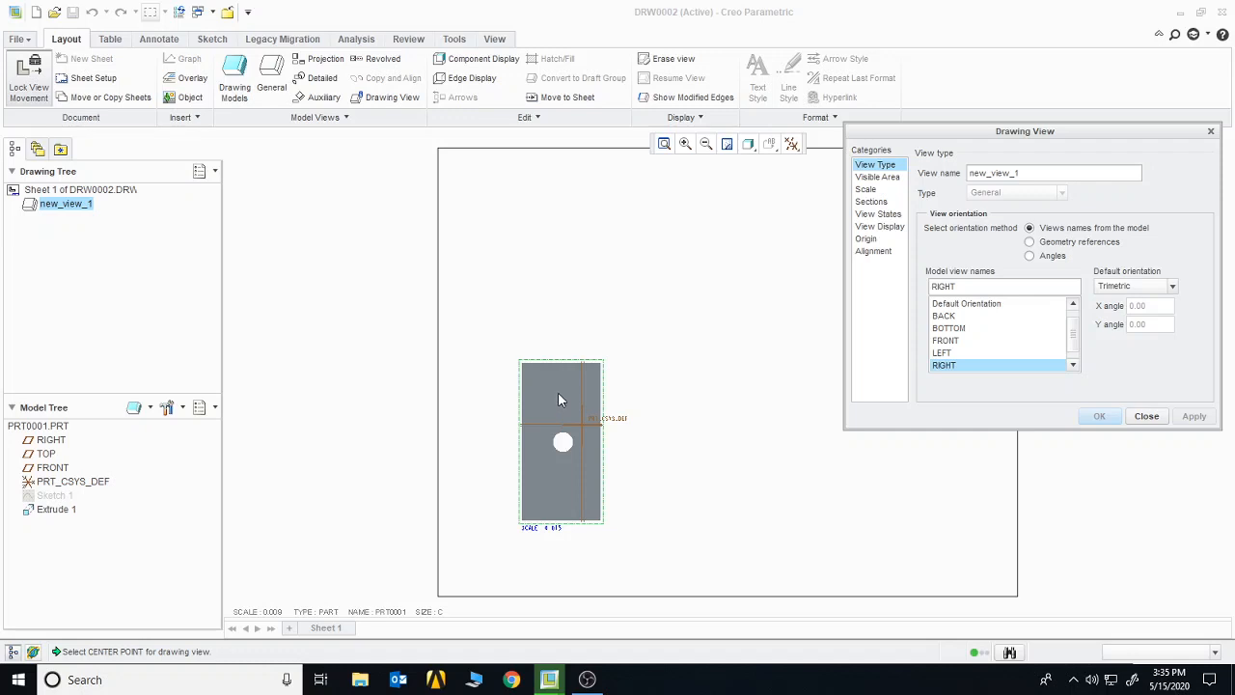
{"action": "left_click", "coordinate": [879, 227]}
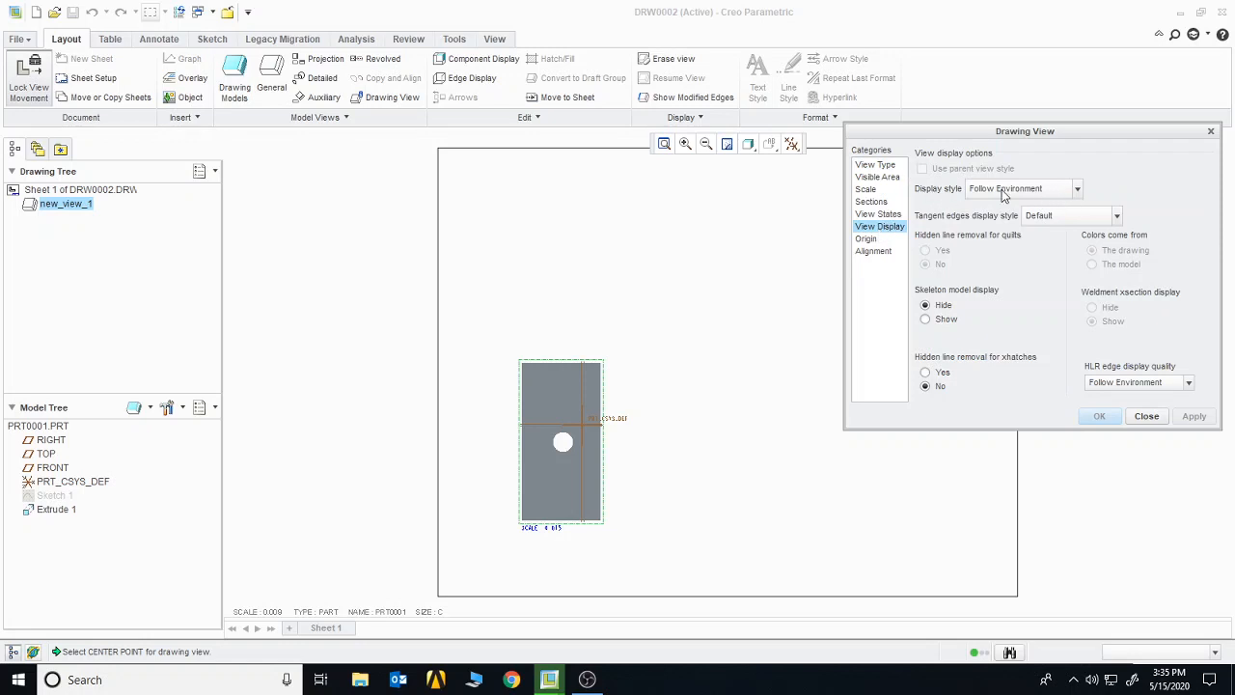
{"action": "left_click", "coordinate": [1078, 190]}
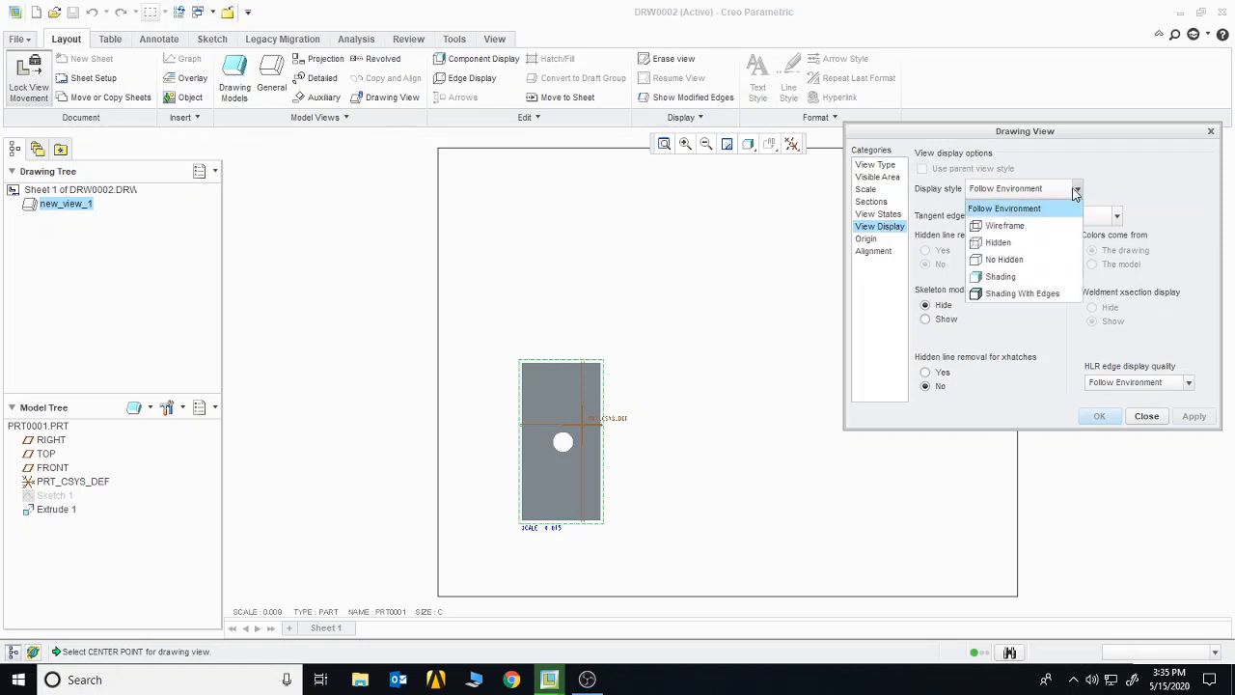
{"action": "left_click", "coordinate": [1006, 230]}
{"action": "left_click", "coordinate": [1101, 416]}
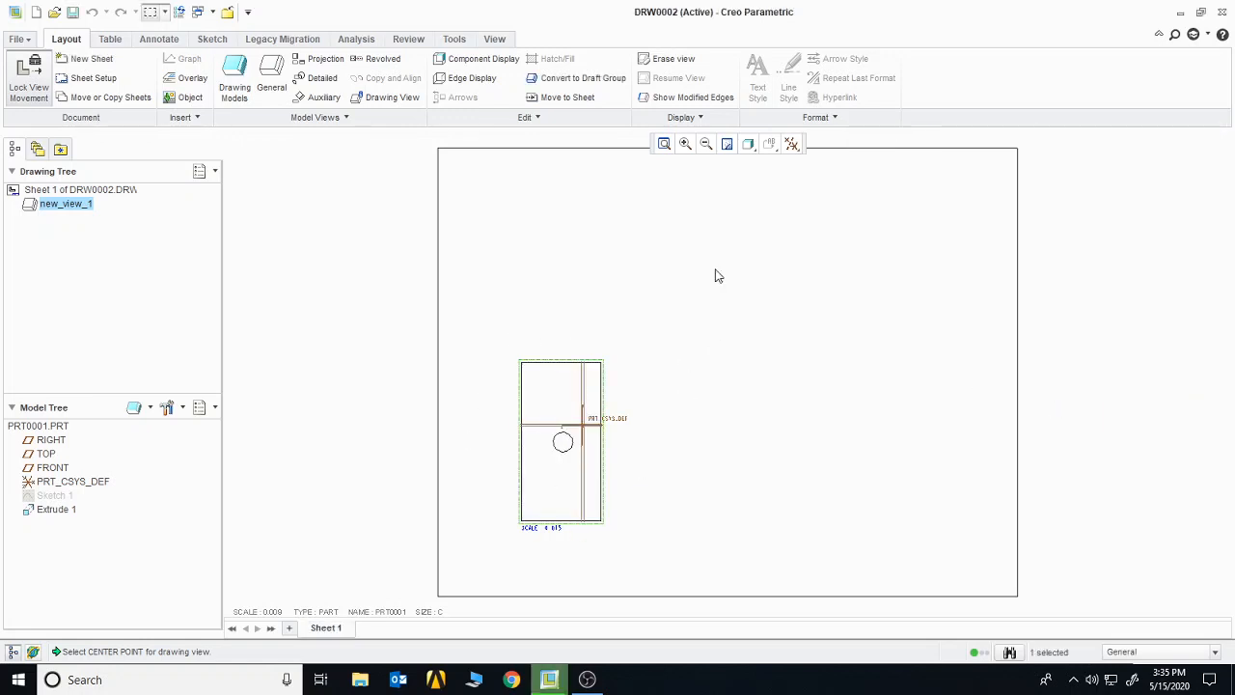
{"action": "left_click", "coordinate": [791, 144]}
{"action": "left_click", "coordinate": [803, 170]}
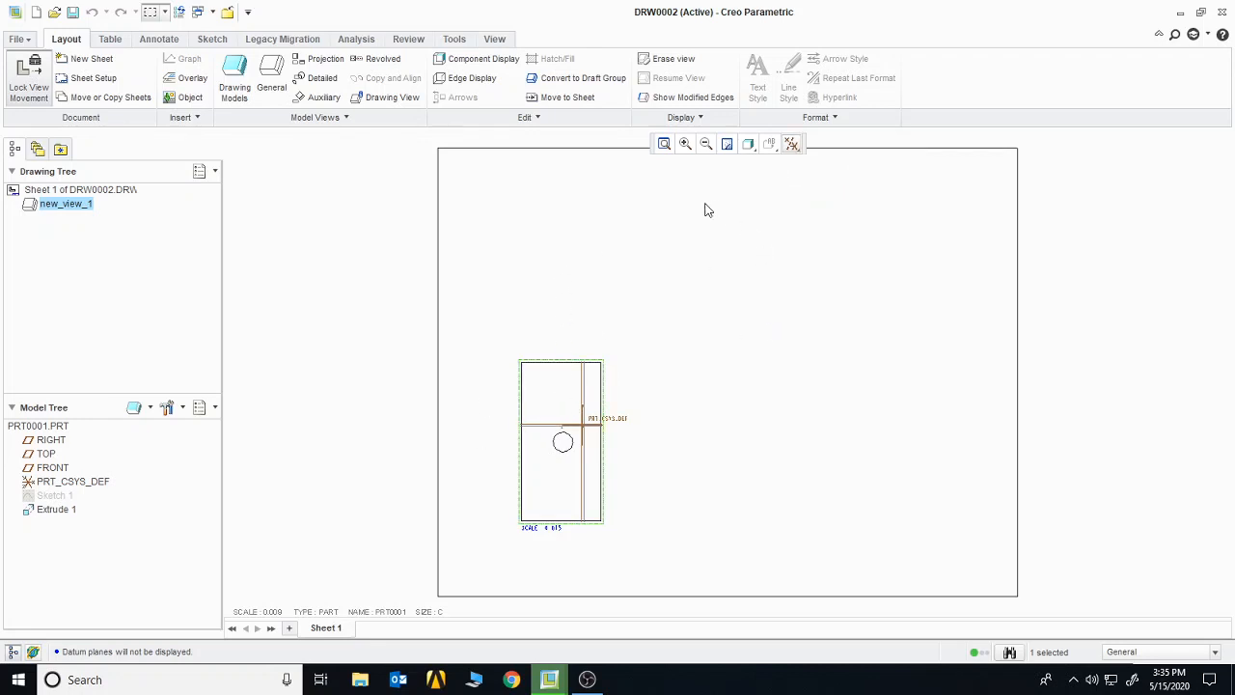
Add a projection view above the plate's general view, and a second projection to the right of that new view.
{"action": "left_click", "coordinate": [319, 59]}
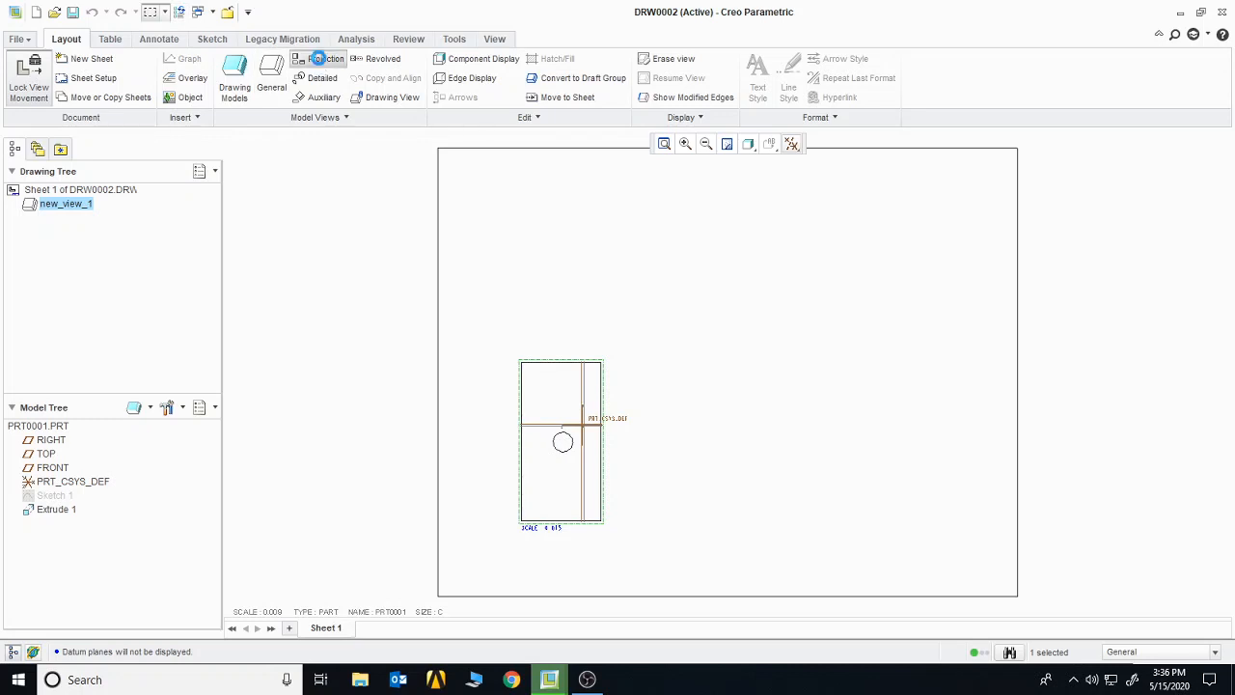
{"action": "left_click", "coordinate": [556, 258]}
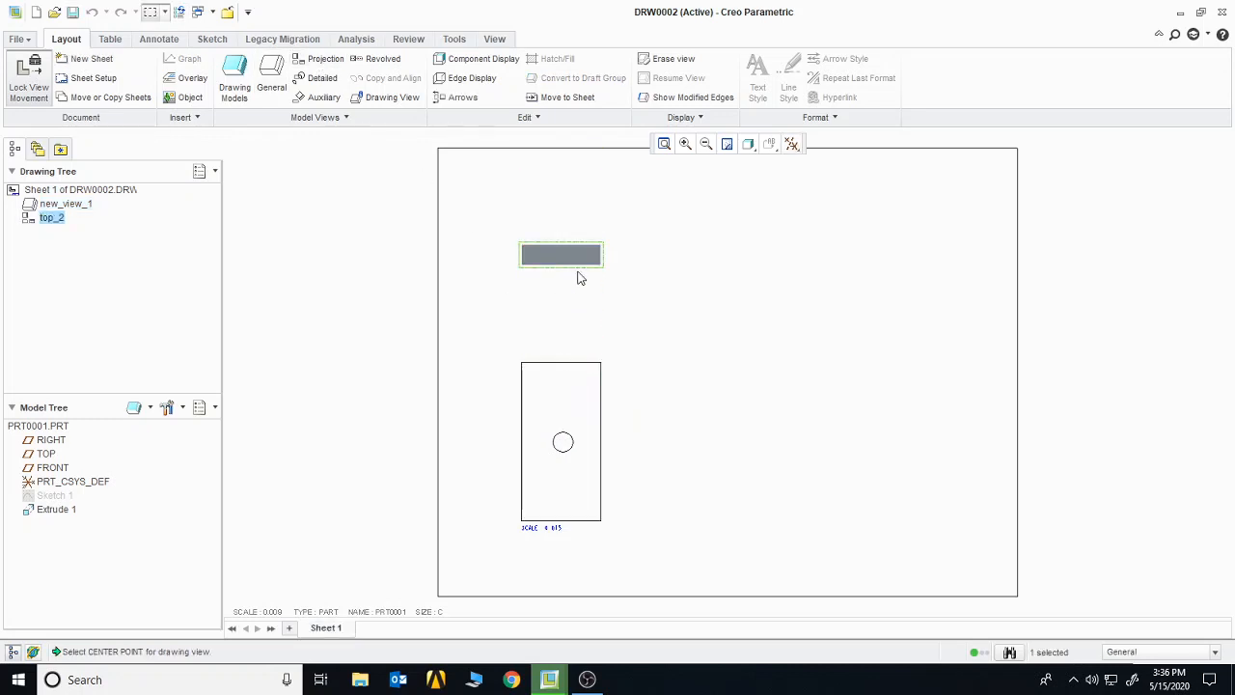
{"action": "left_click", "coordinate": [319, 59]}
{"action": "left_click", "coordinate": [841, 290]}
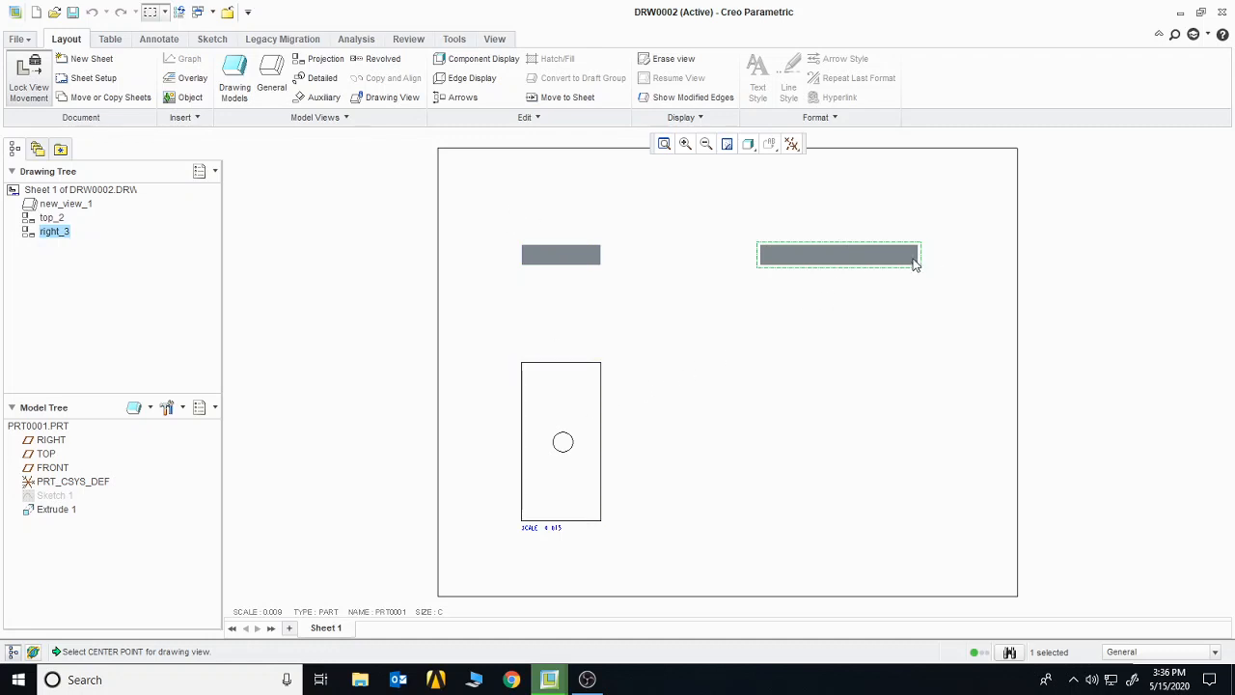
Set the display style of the projection view directly above the general view to Wireframe.
{"action": "double_click", "coordinate": [570, 255]}
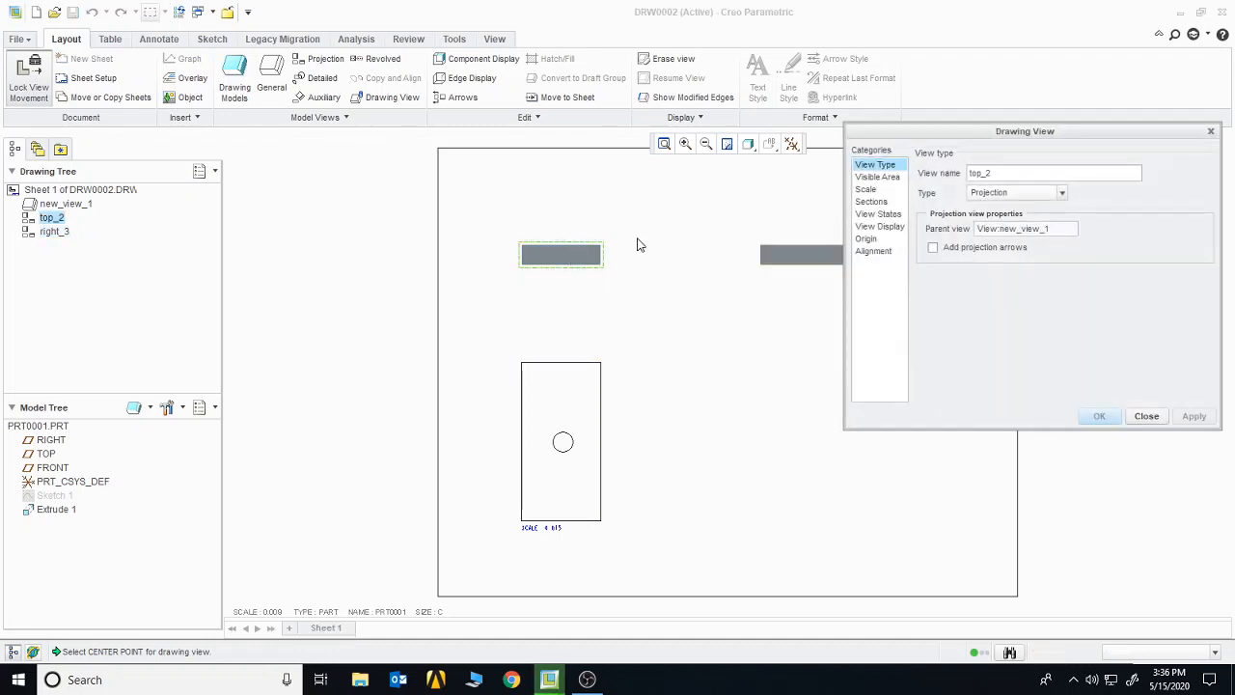
{"action": "left_click", "coordinate": [879, 225]}
{"action": "left_click", "coordinate": [1079, 190]}
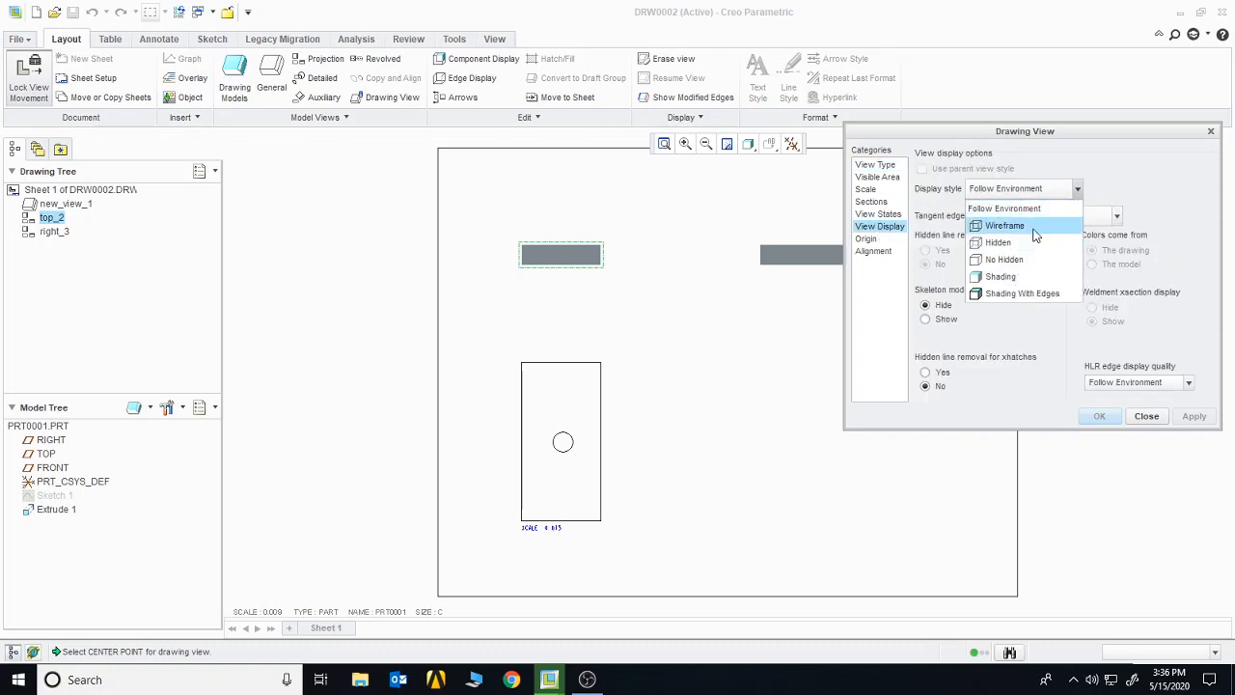
{"action": "left_click", "coordinate": [989, 223]}
{"action": "left_click", "coordinate": [1098, 416]}
Set the display style of the projection view at the upper right of the sheet to Wireframe.
{"action": "double_click", "coordinate": [832, 256]}
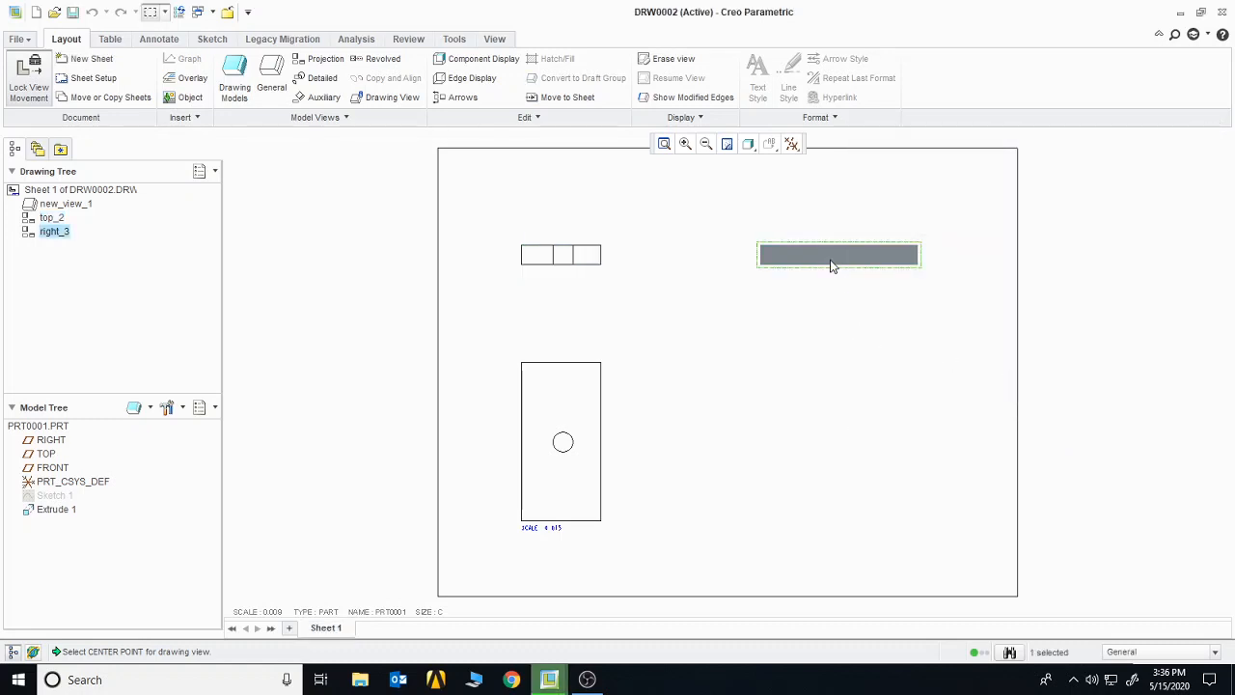
{"action": "left_click", "coordinate": [877, 227]}
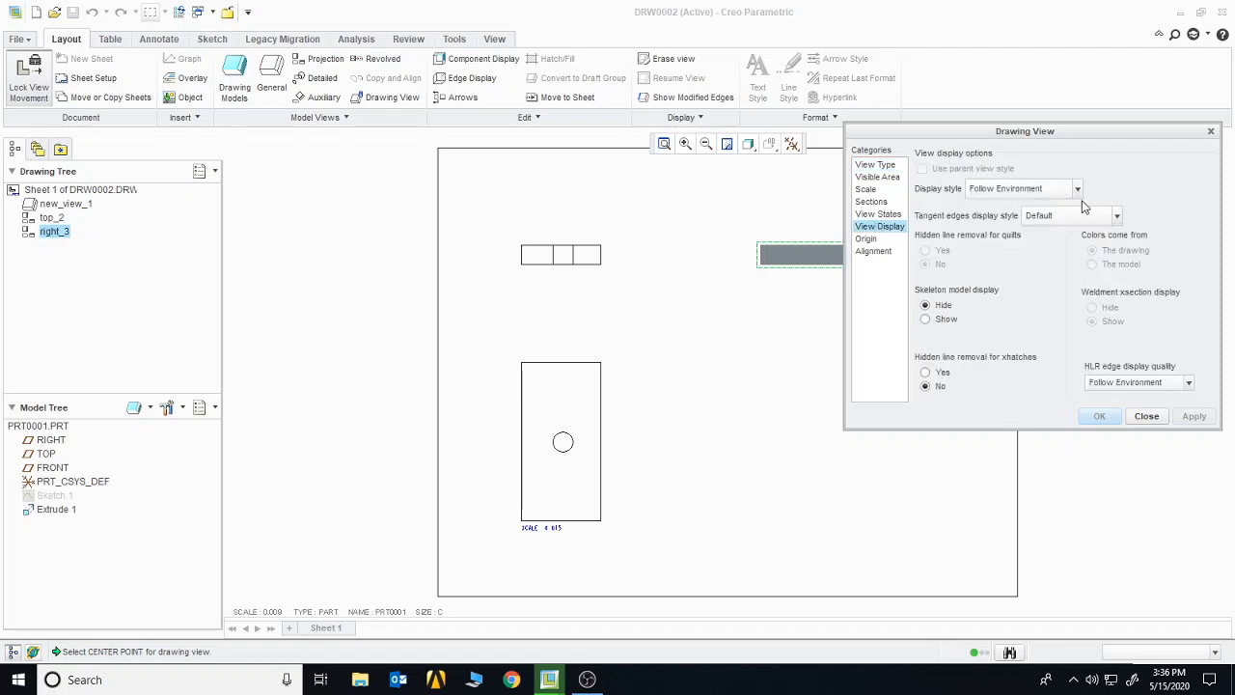
{"action": "left_click", "coordinate": [1077, 190]}
{"action": "left_click", "coordinate": [1024, 228]}
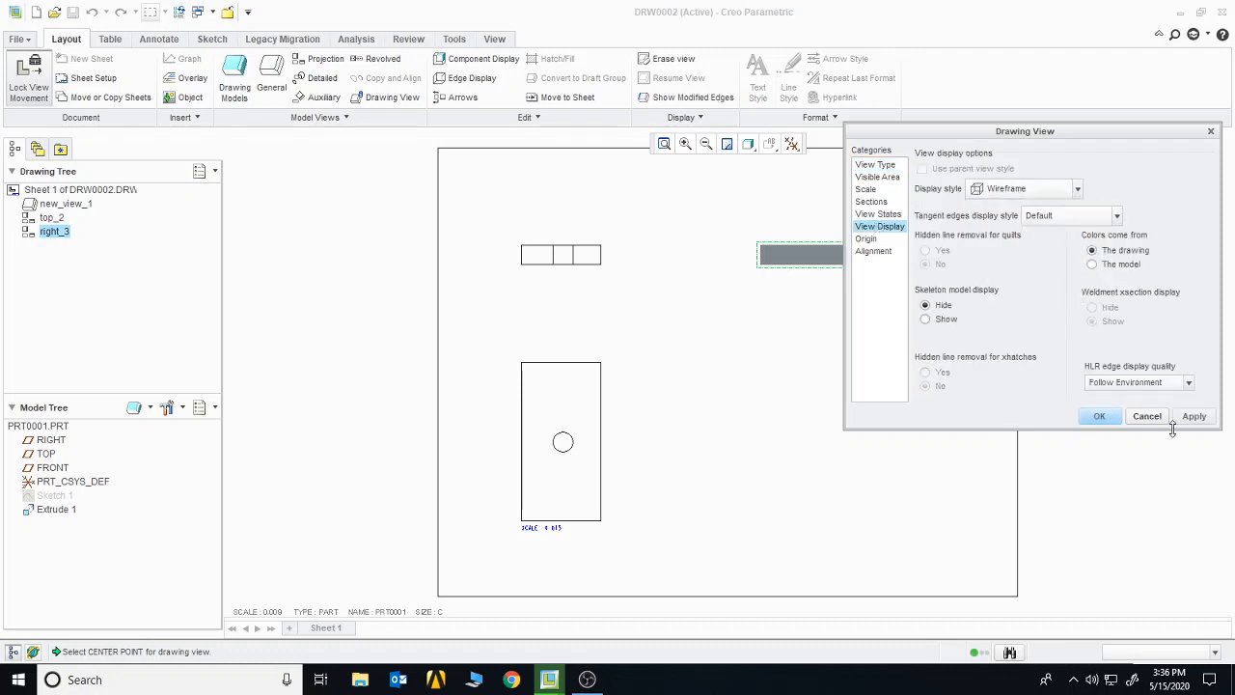
{"action": "left_click", "coordinate": [1099, 416]}
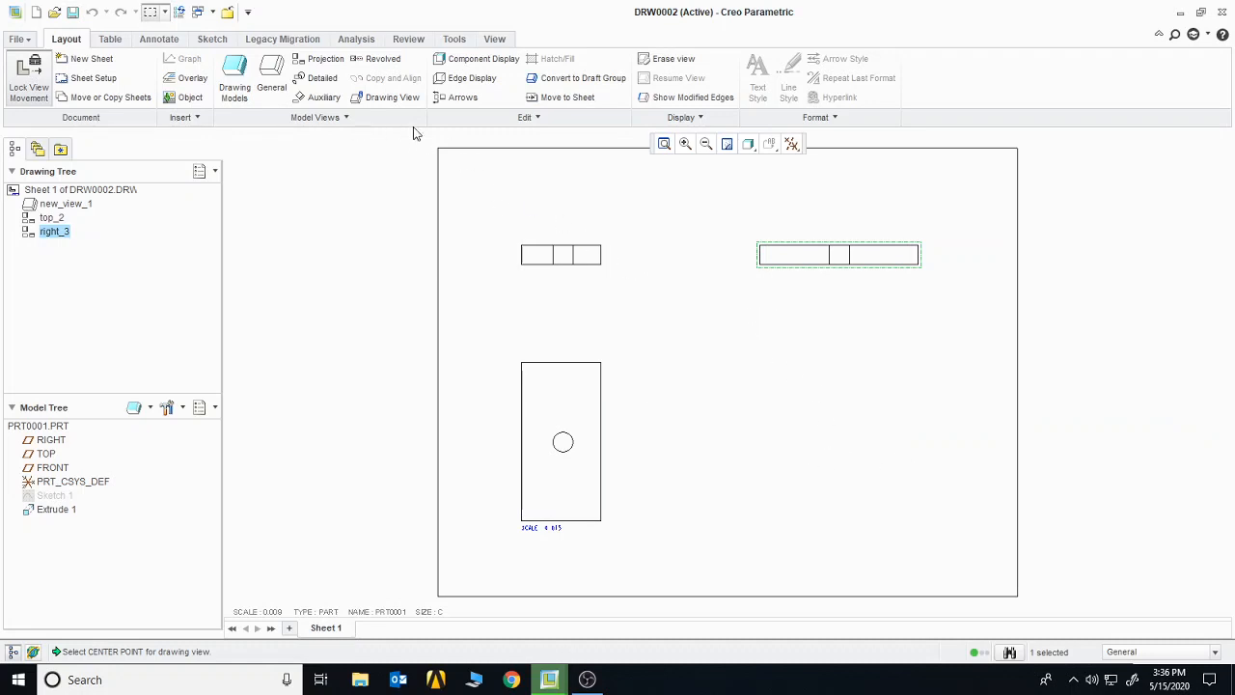
Place a general view with no combined state in the lower-right area of the sheet, and give it a custom scale of 0.015.
{"action": "left_click", "coordinate": [272, 77]}
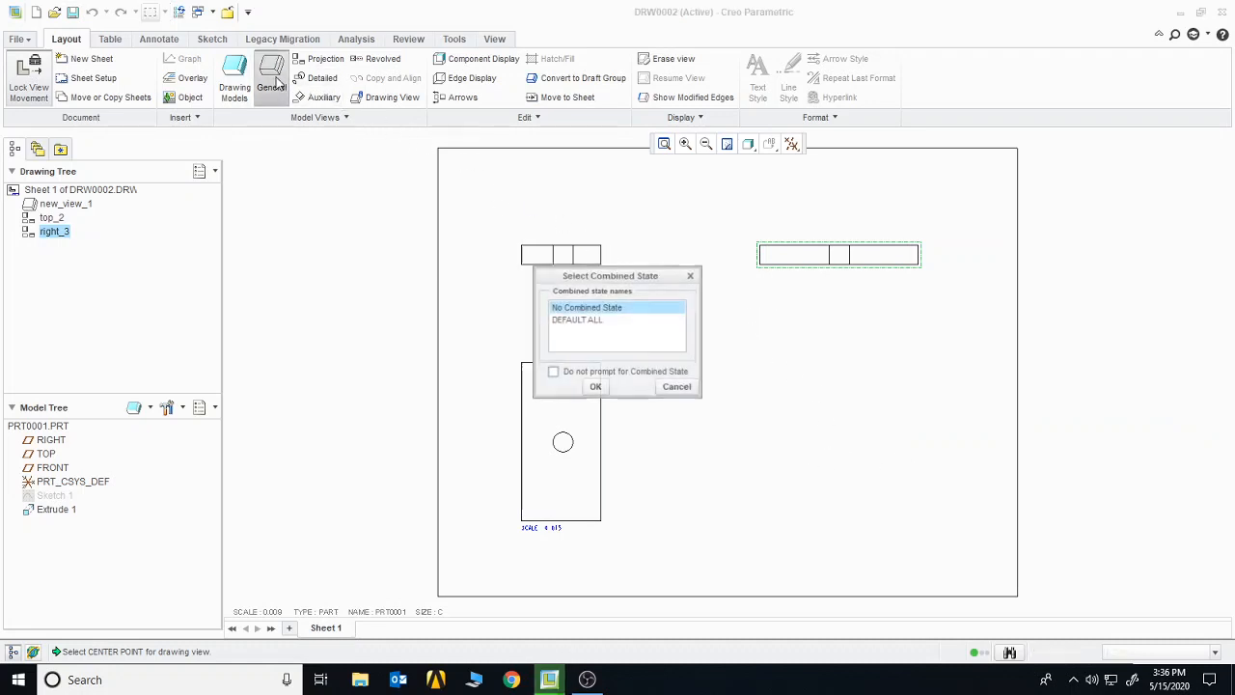
{"action": "left_click", "coordinate": [596, 387]}
{"action": "left_click", "coordinate": [846, 435]}
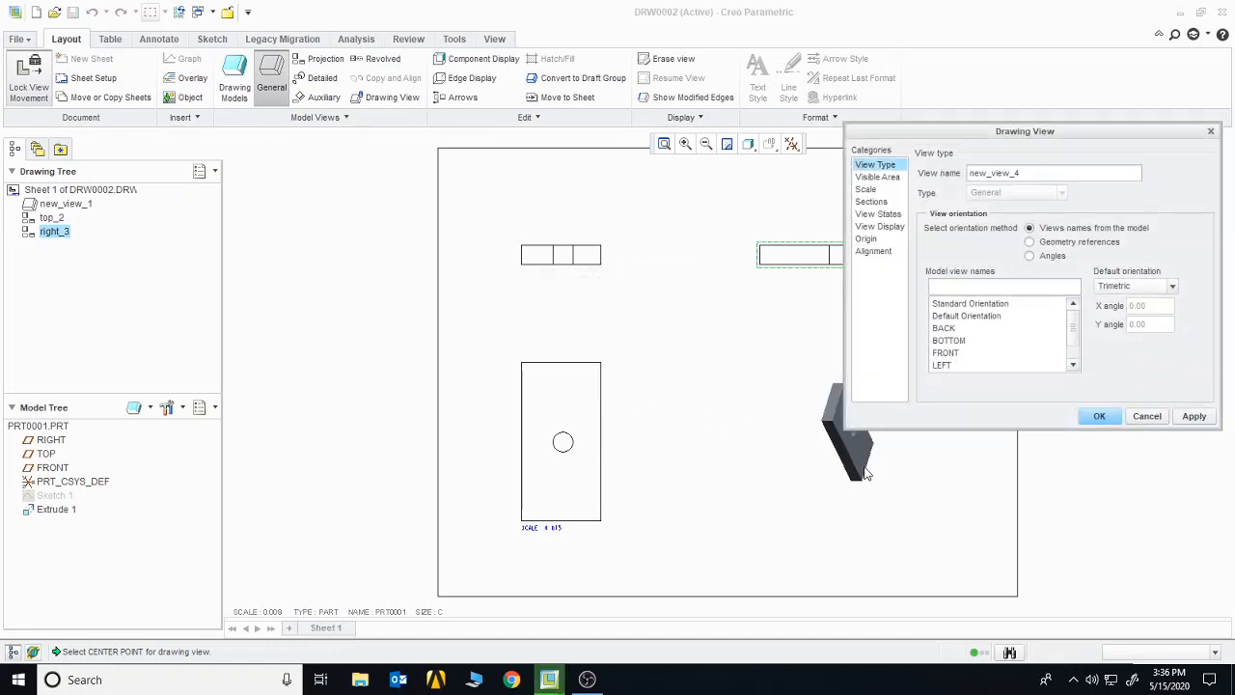
{"action": "left_click", "coordinate": [869, 190]}
{"action": "left_click", "coordinate": [923, 189]}
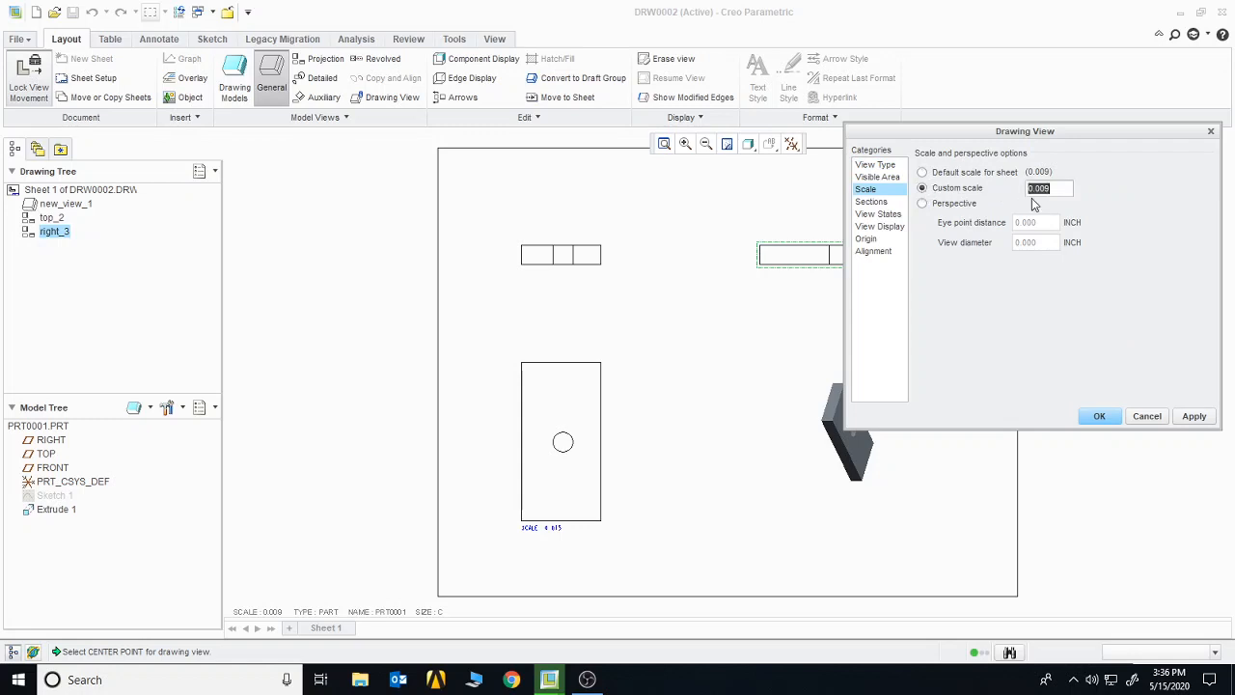
{"action": "type", "text": "0.005"}
{"action": "left_click", "coordinate": [1099, 417]}
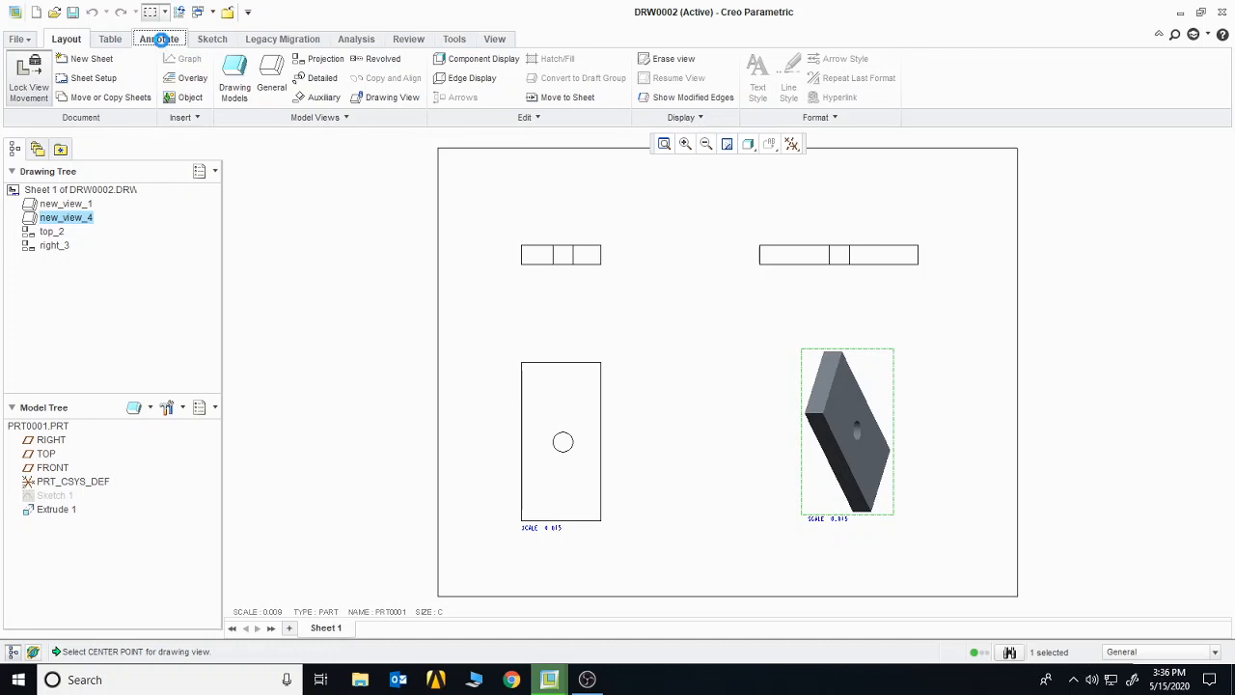
Dimension the plate's height, its width and the hole's radius in the lower-left view.
{"action": "left_click", "coordinate": [159, 39]}
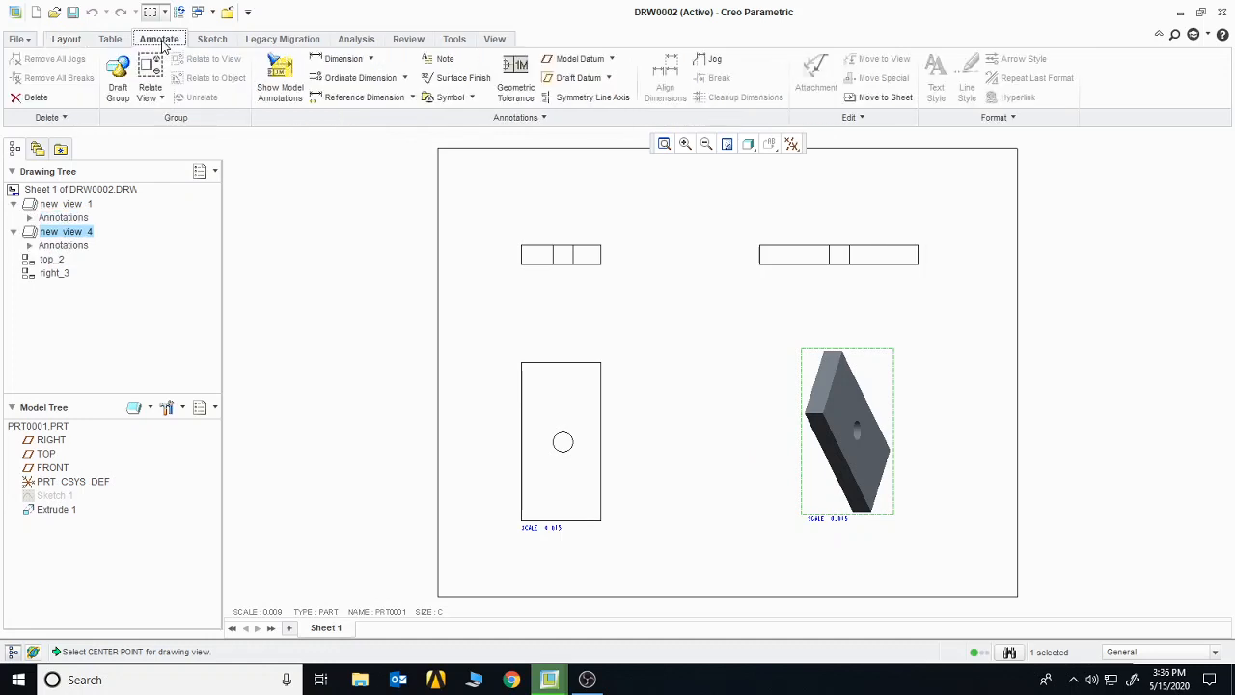
{"action": "left_click", "coordinate": [339, 59]}
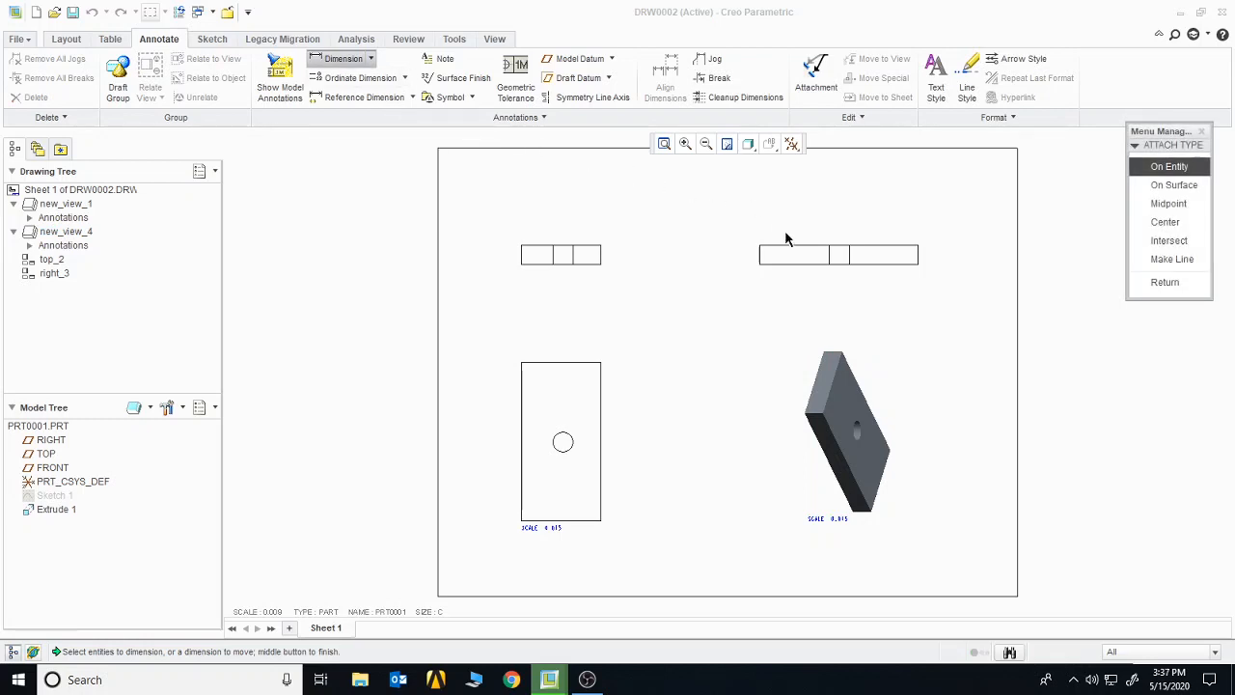
{"action": "left_click", "coordinate": [600, 442]}
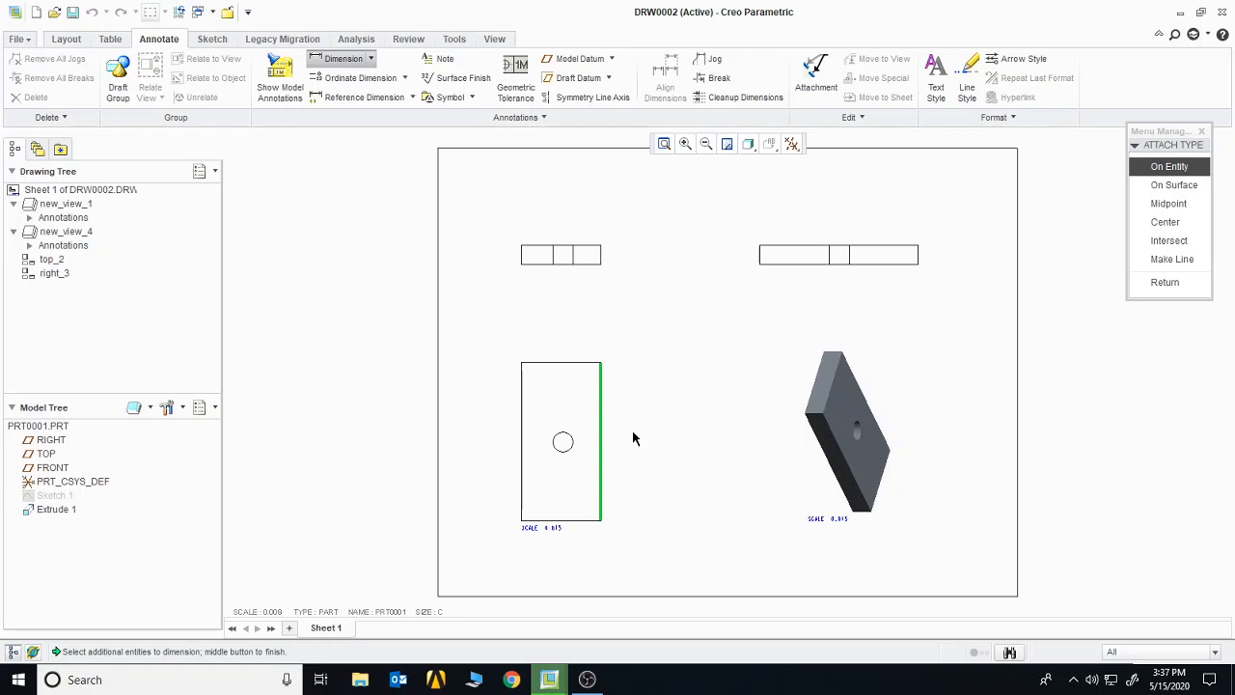
{"action": "middle_click", "coordinate": [634, 440]}
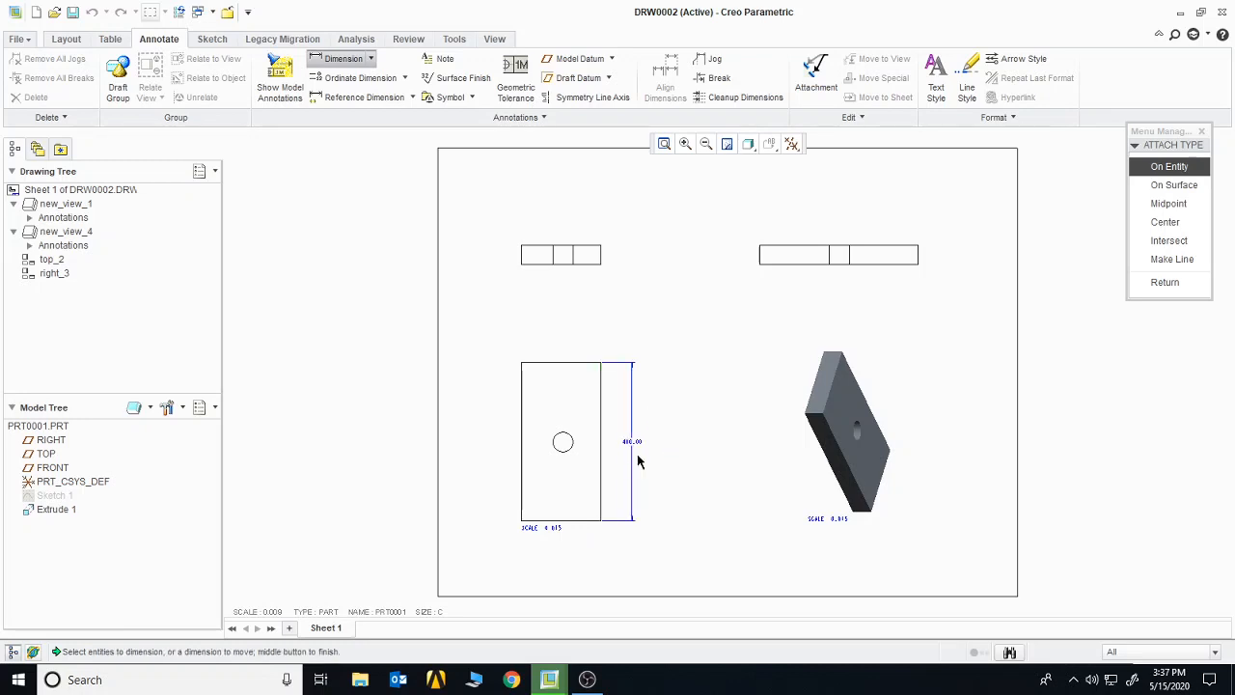
{"action": "left_click", "coordinate": [550, 362]}
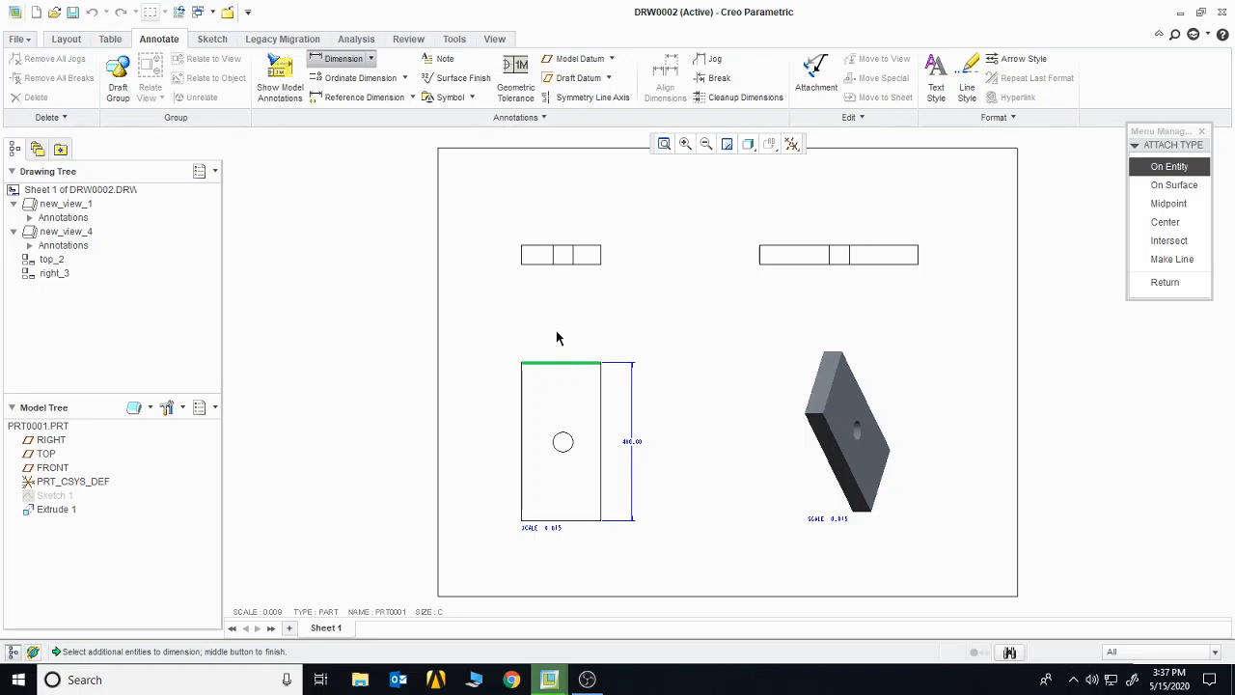
{"action": "middle_click", "coordinate": [558, 334]}
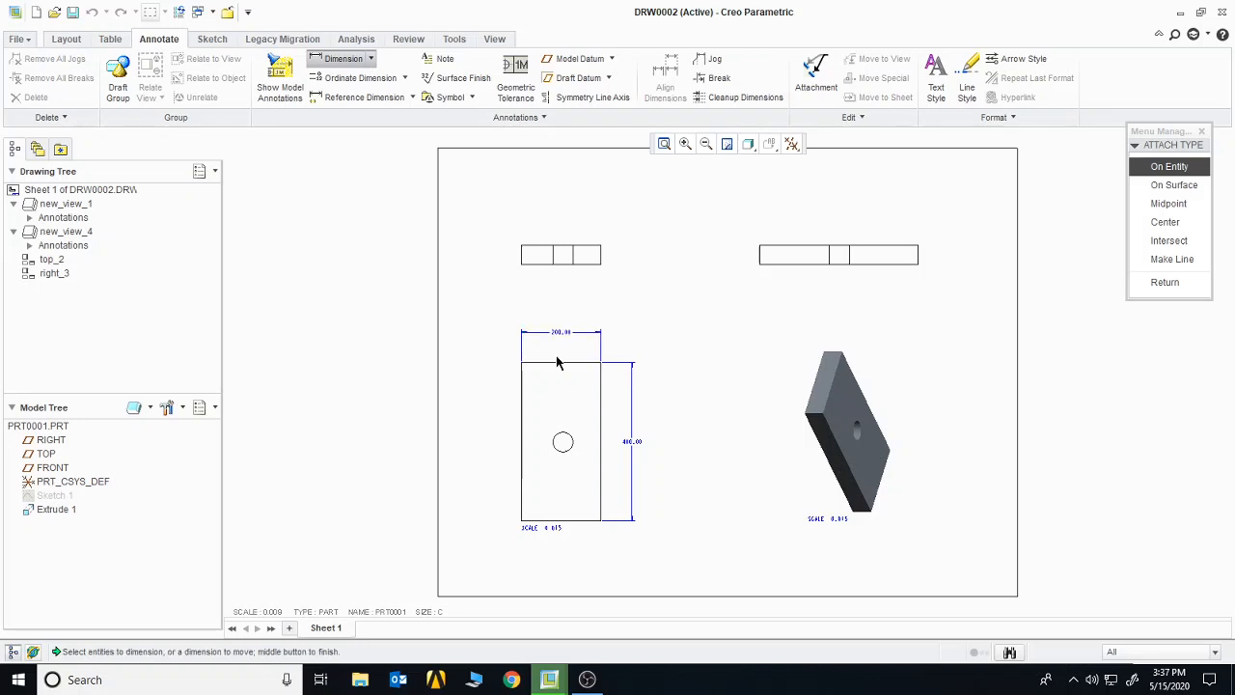
{"action": "left_click", "coordinate": [558, 440]}
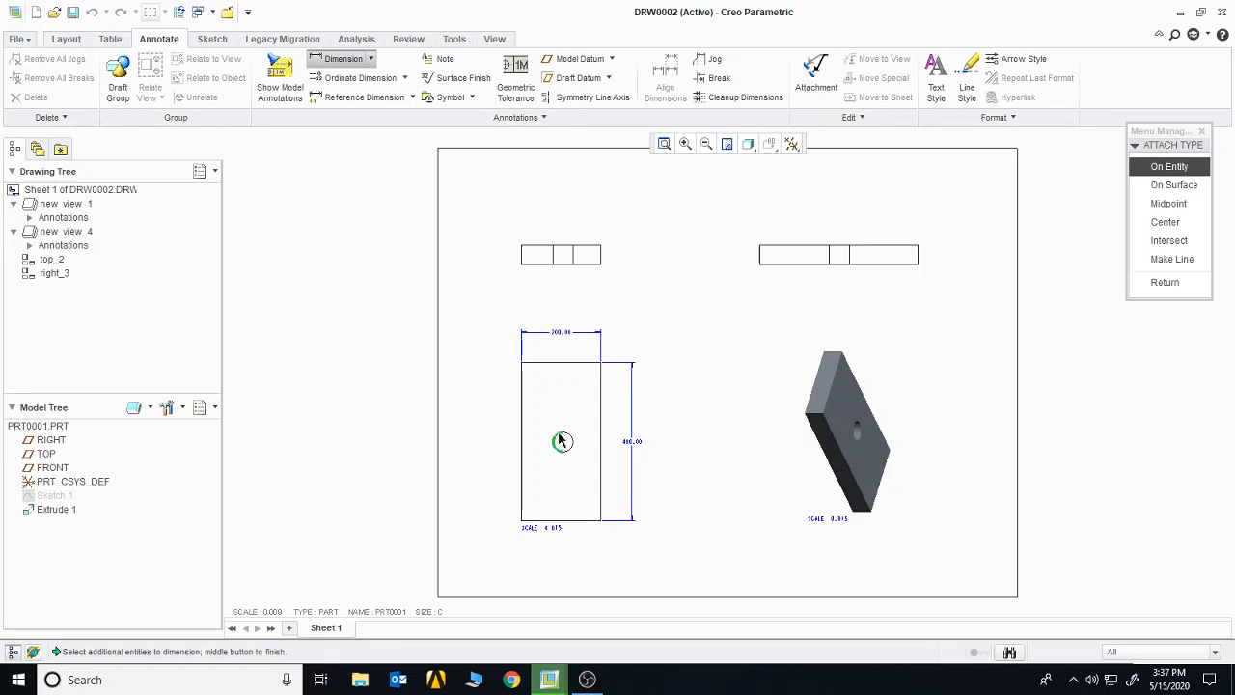
{"action": "middle_click", "coordinate": [491, 408]}
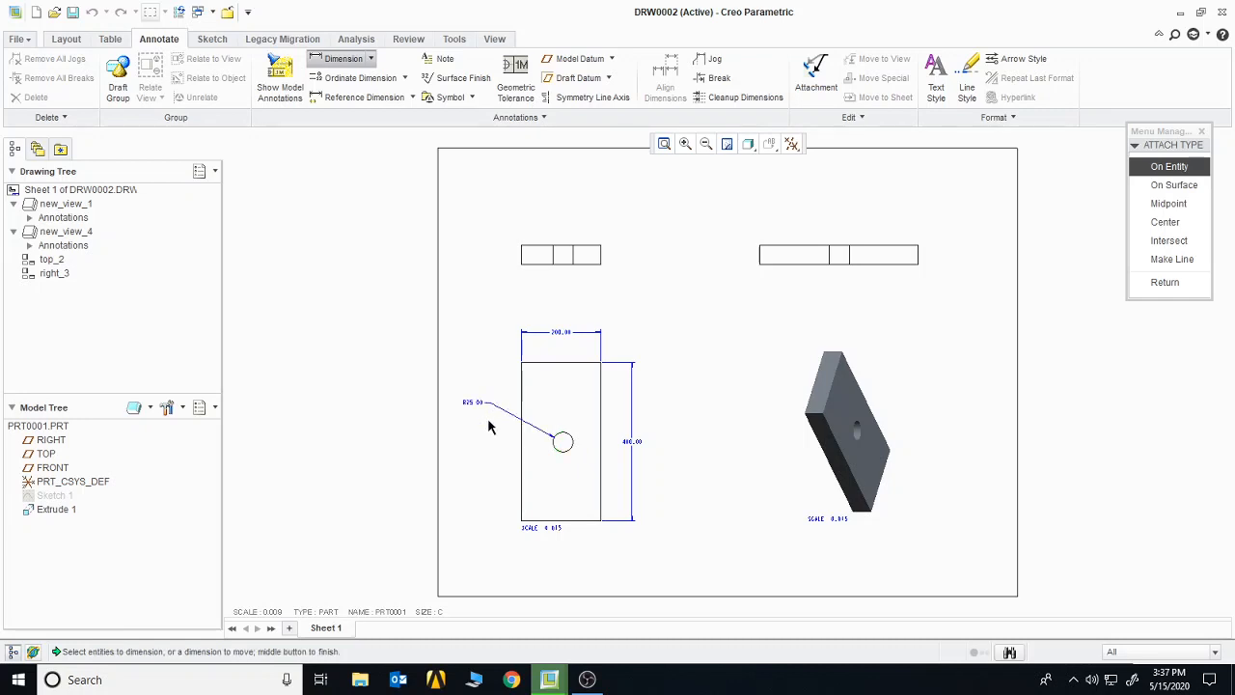
Dimension the plate's length in the upper-right view and its thickness in the upper-left view, and finish dimensioning.
{"action": "left_click", "coordinate": [844, 247]}
{"action": "middle_click", "coordinate": [830, 227]}
{"action": "left_click", "coordinate": [602, 255]}
{"action": "middle_click", "coordinate": [645, 261]}
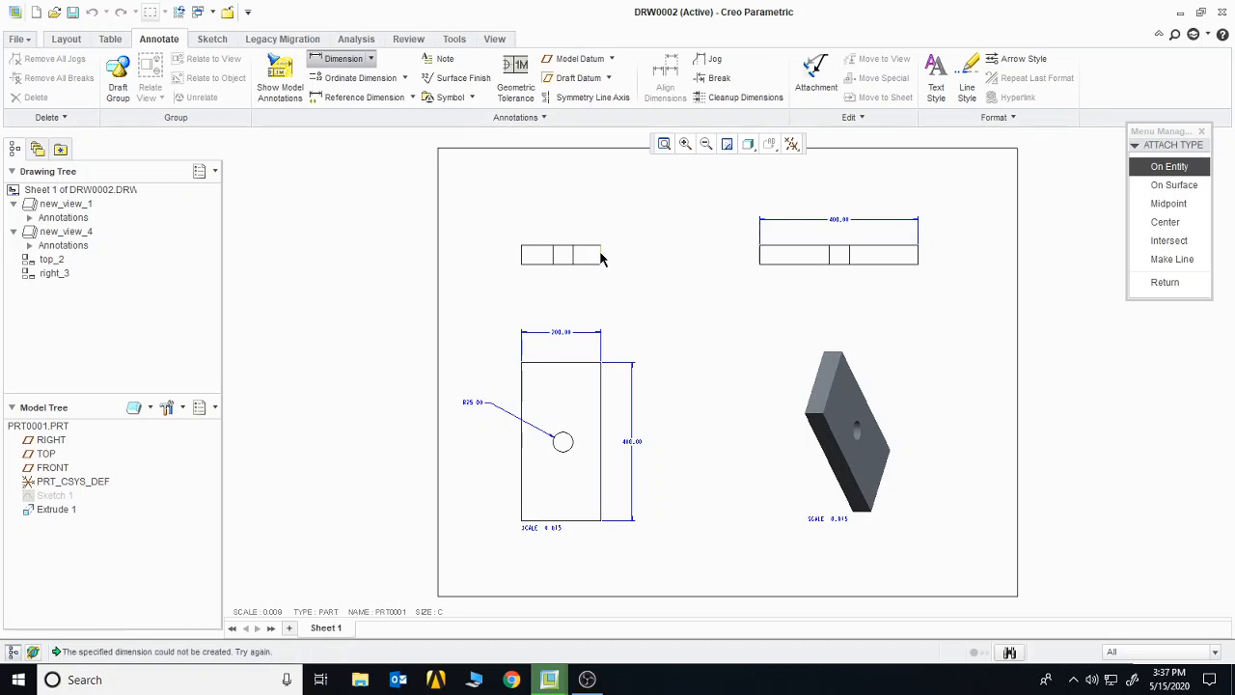
{"action": "left_click", "coordinate": [601, 256]}
{"action": "middle_click", "coordinate": [620, 261]}
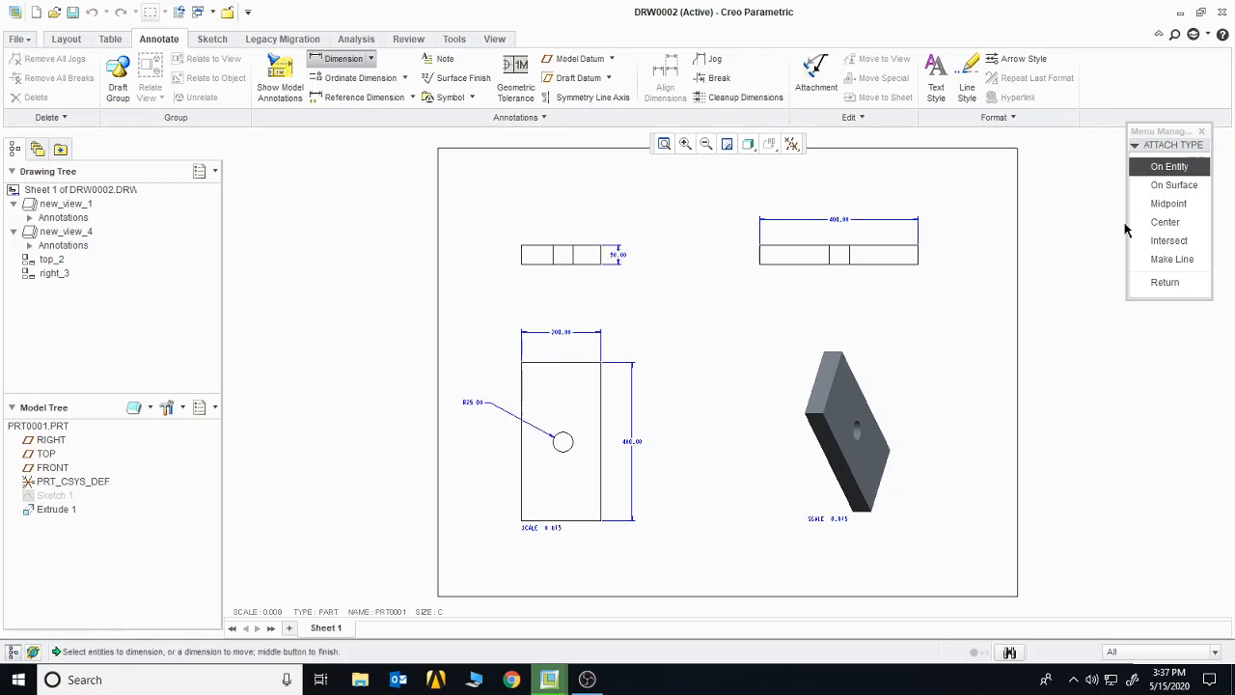
{"action": "left_click", "coordinate": [1165, 281]}
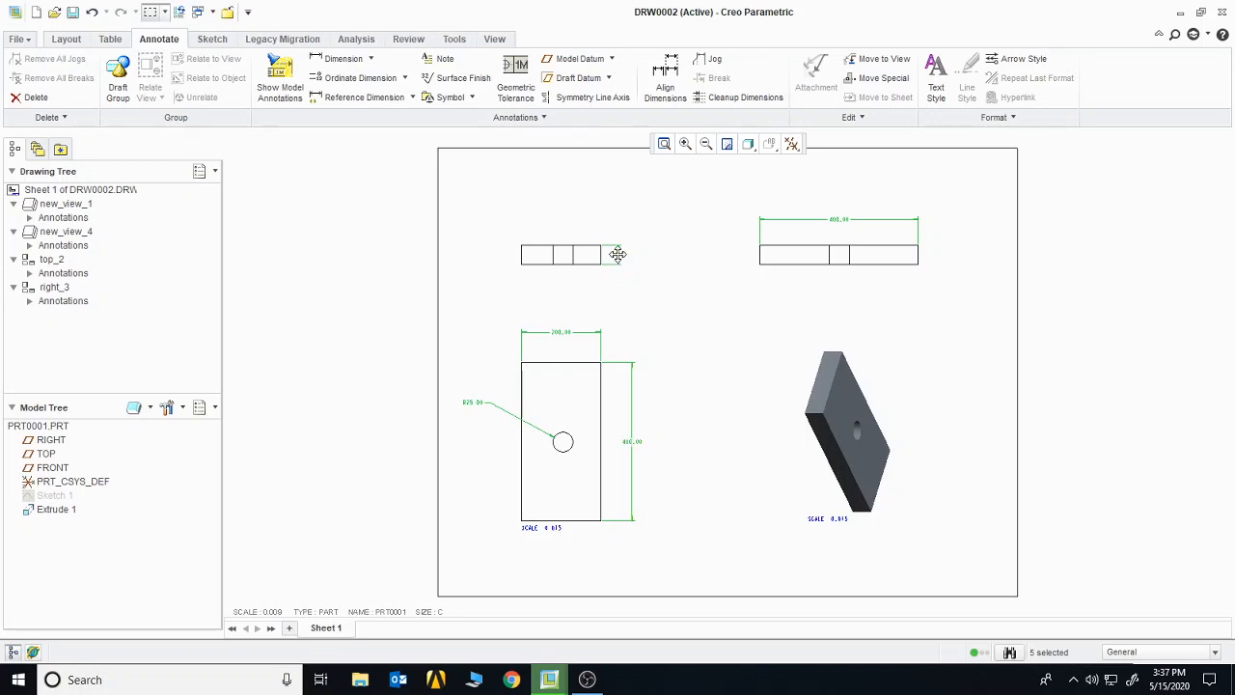
{"action": "left_click", "coordinate": [559, 336]}
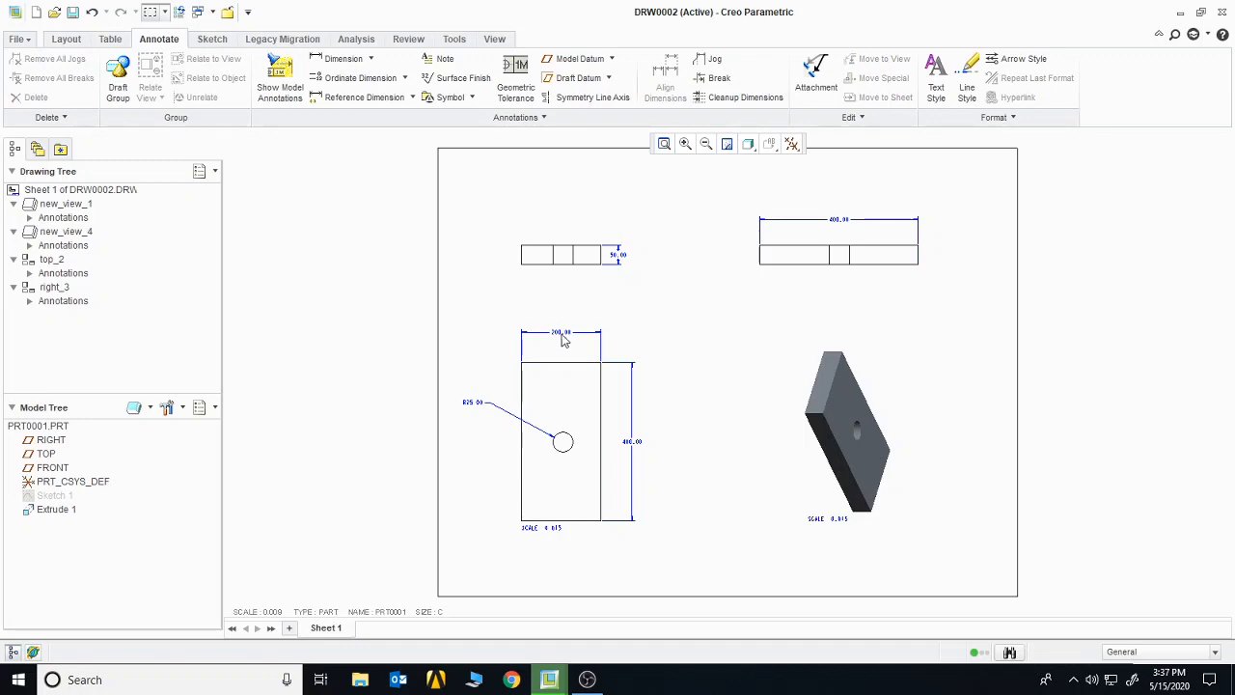
{"action": "double_click", "coordinate": [562, 336]}
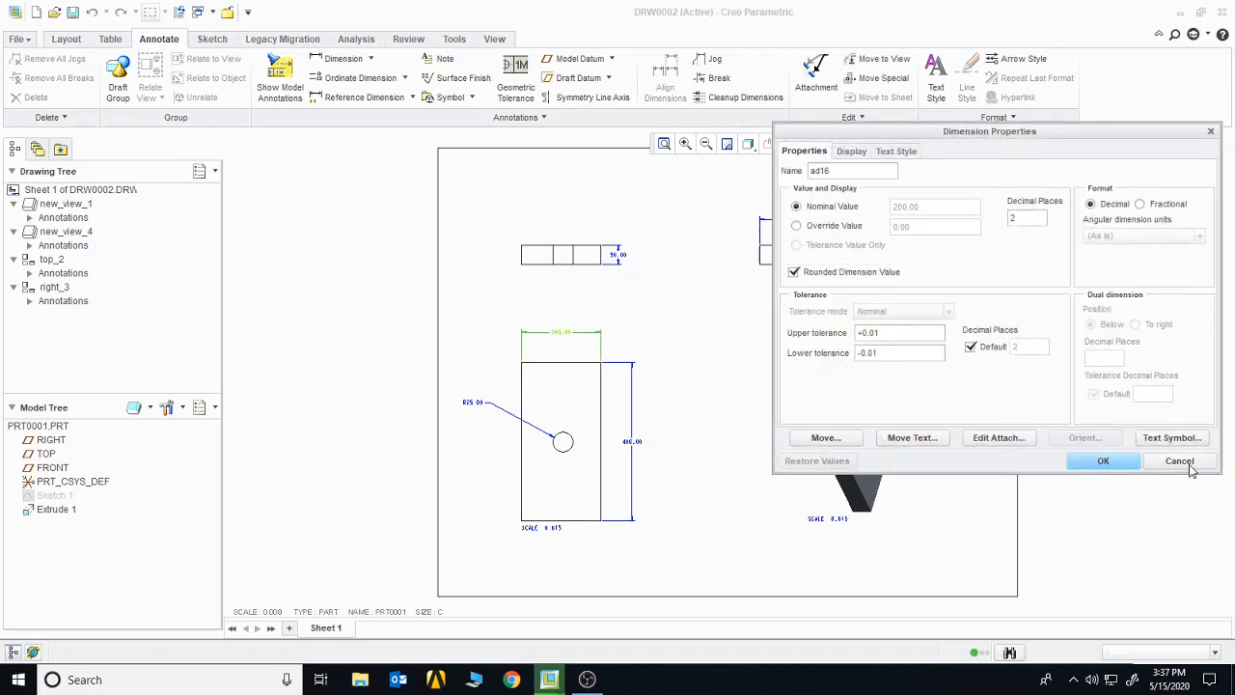
{"action": "left_click", "coordinate": [1189, 463]}
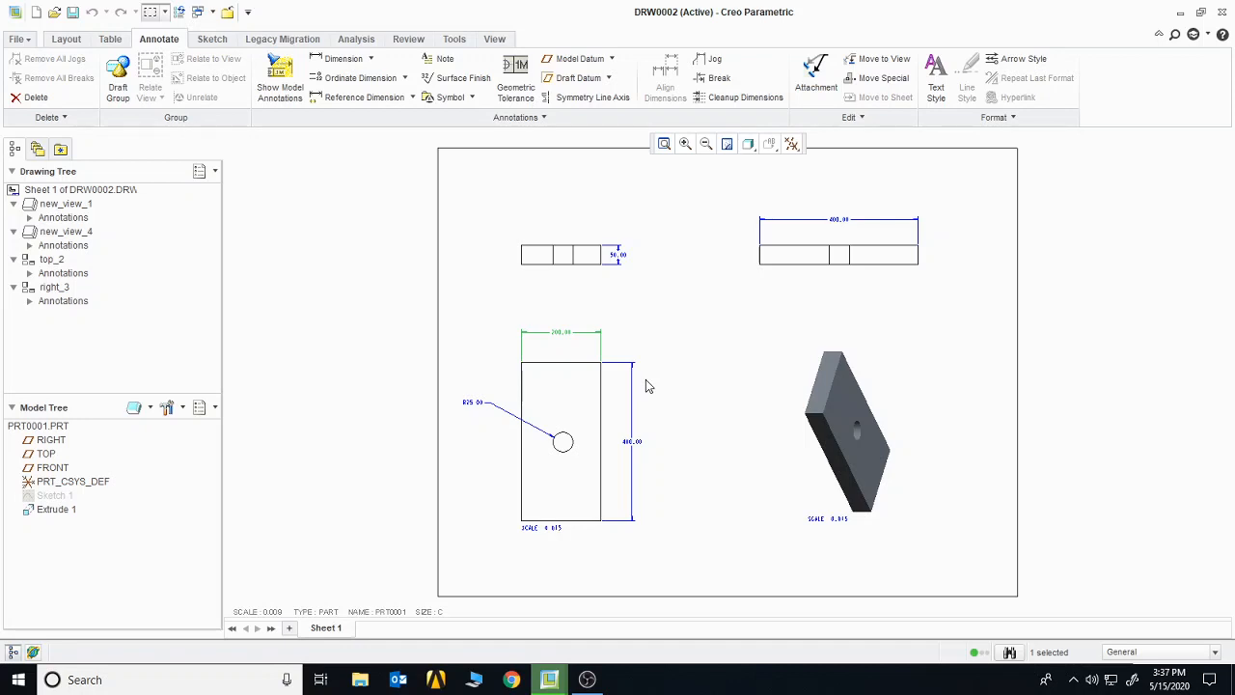
Set the text height of all five dimensions on the sheet to 0.456250.
{"action": "left_click", "coordinate": [632, 441], "text": "ctrl"}
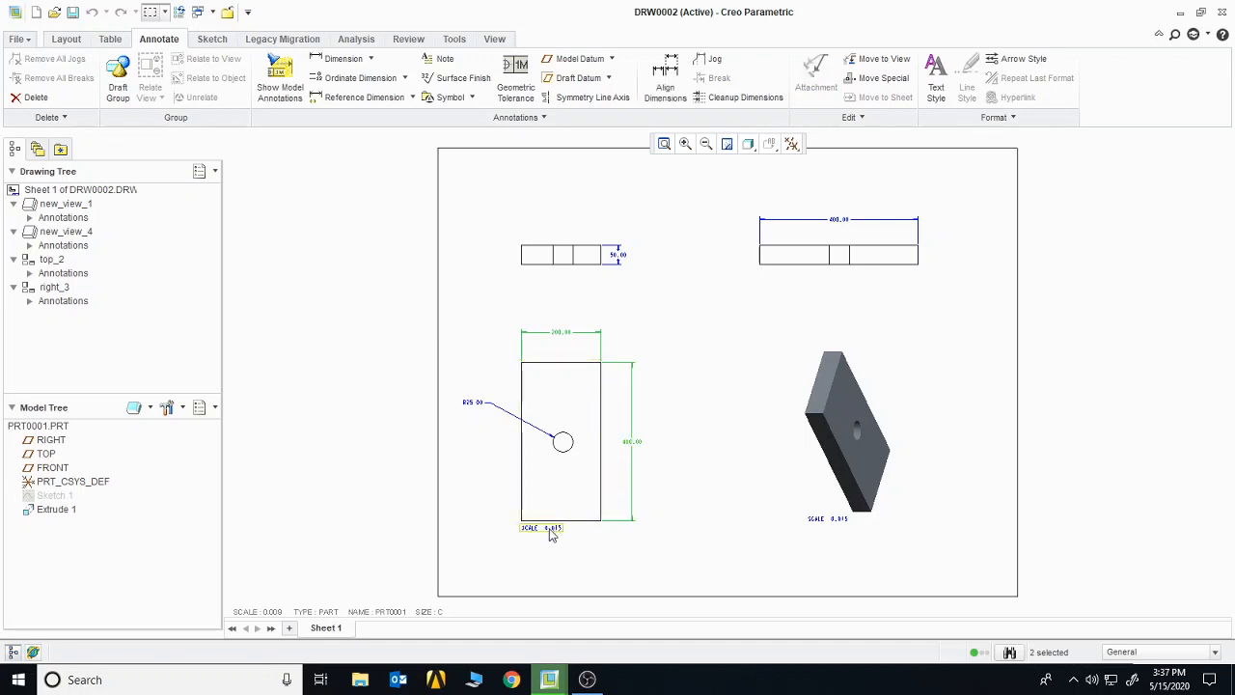
{"action": "left_click", "coordinate": [470, 405], "text": "ctrl"}
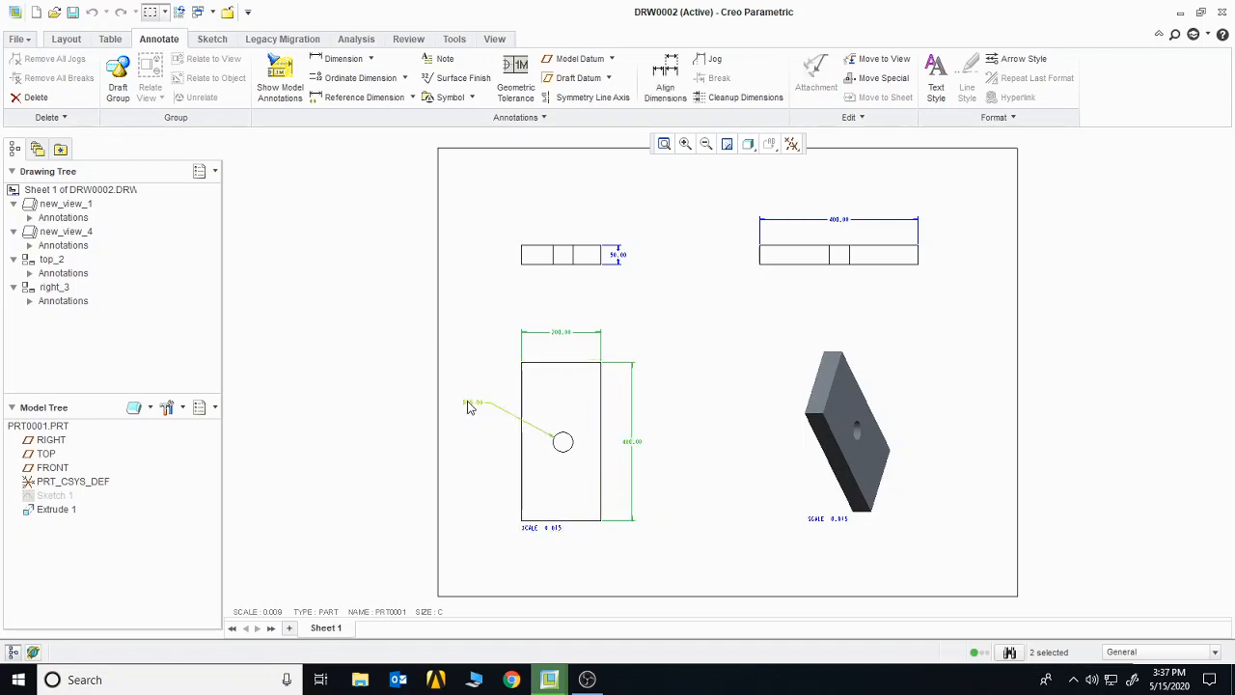
{"action": "left_click", "coordinate": [619, 257], "text": "ctrl"}
{"action": "double_click", "coordinate": [843, 221], "text": "ctrl"}
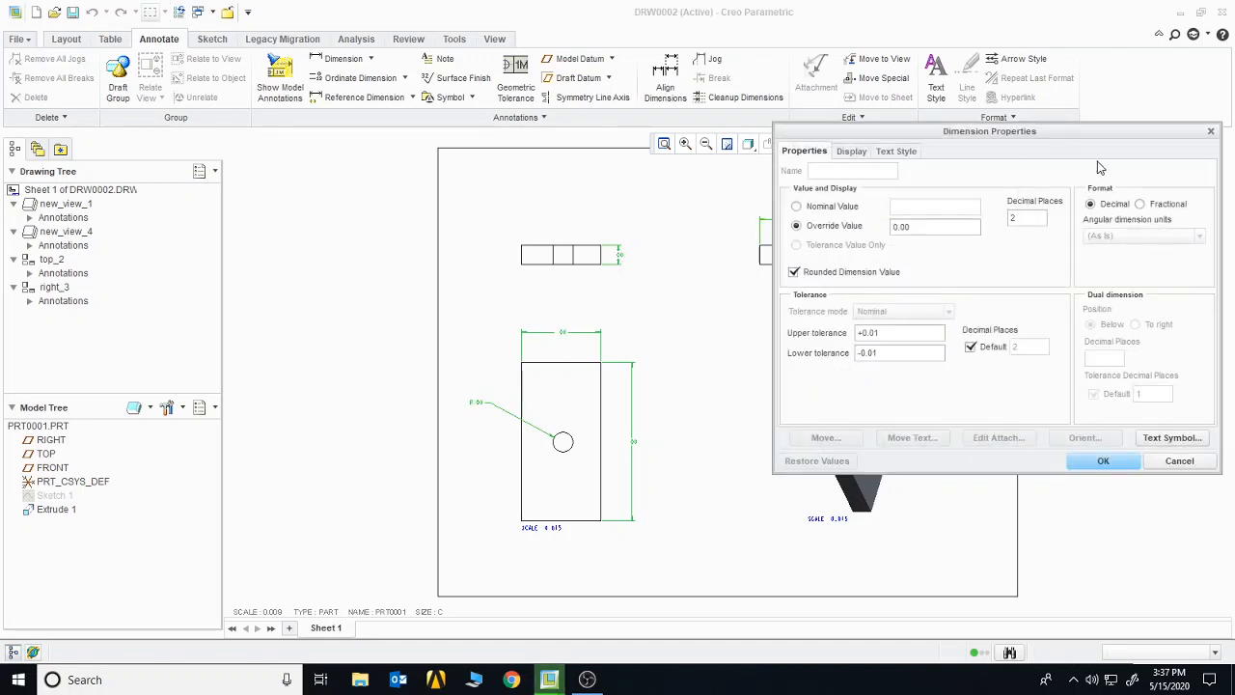
{"action": "left_click", "coordinate": [896, 152]}
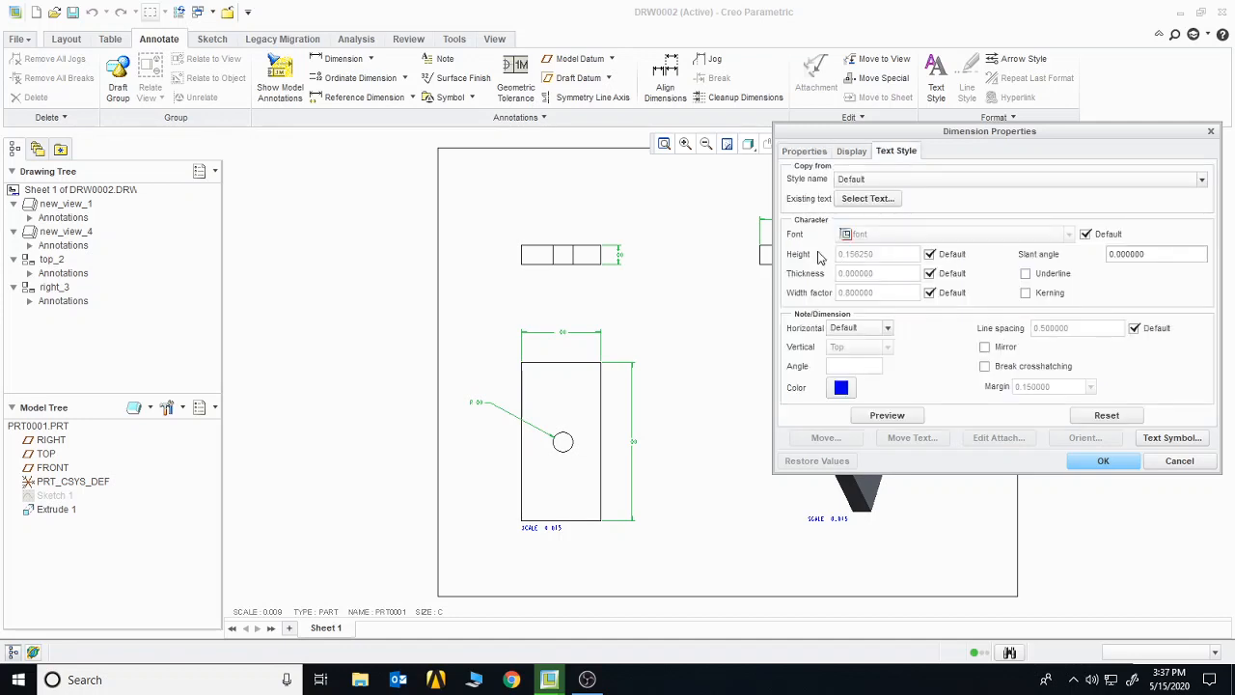
{"action": "left_click", "coordinate": [929, 255]}
{"action": "left_click", "coordinate": [1090, 461]}
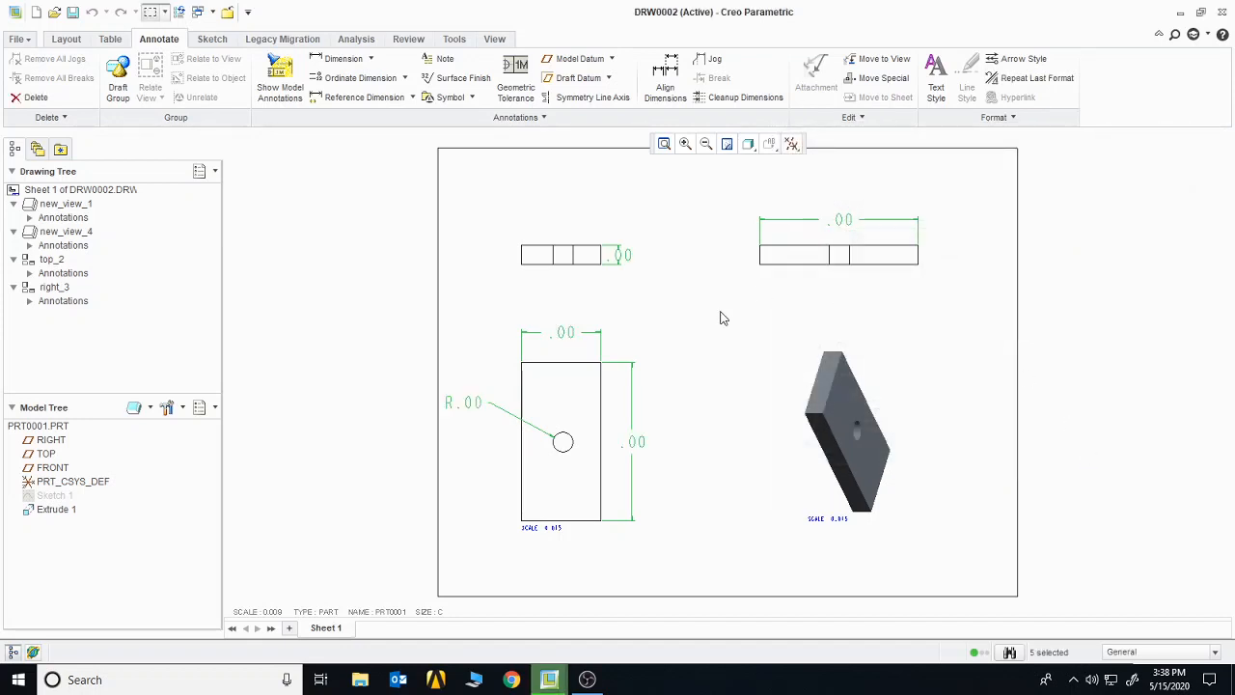
{"action": "mouse_move", "coordinate": [697, 435]}
{"action": "middle_mouse_down"}
{"action": "mouse_move", "coordinate": [739, 411]}
{"action": "mouse_move", "coordinate": [715, 421]}
{"action": "middle_mouse_up"}
{"action": "left_click", "coordinate": [715, 420]}
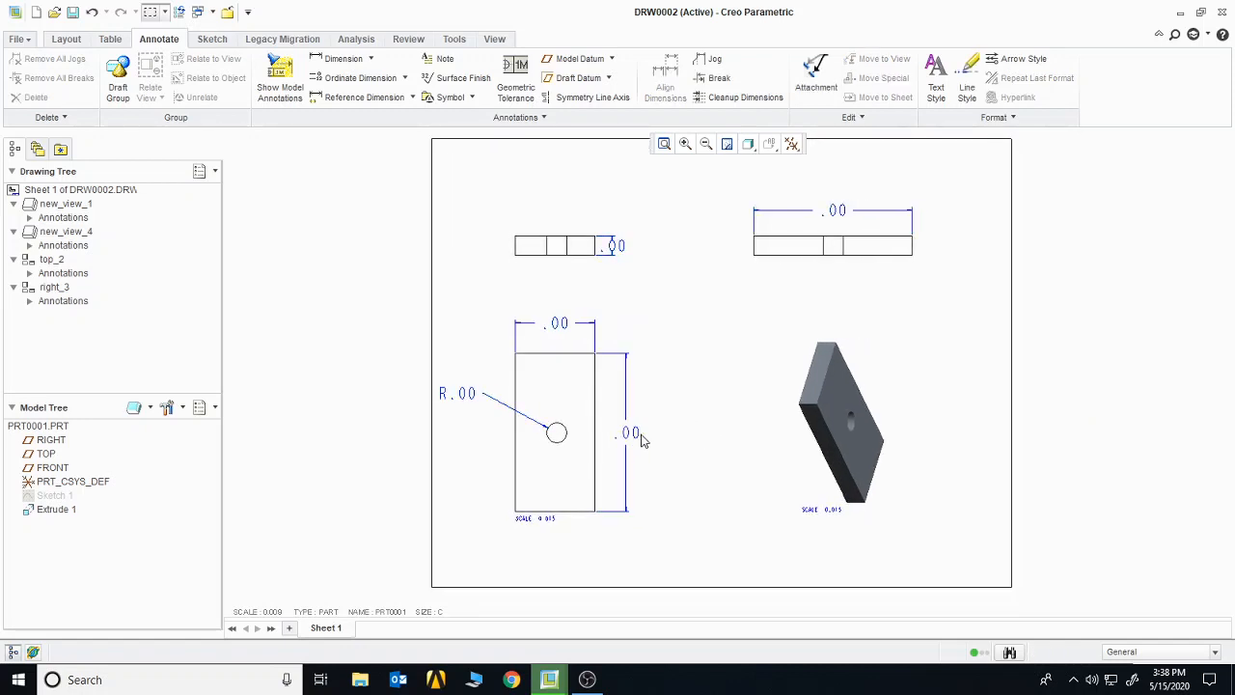
Check the text style of the plate's height dimension in the lower-left view.
{"action": "double_click", "coordinate": [628, 440]}
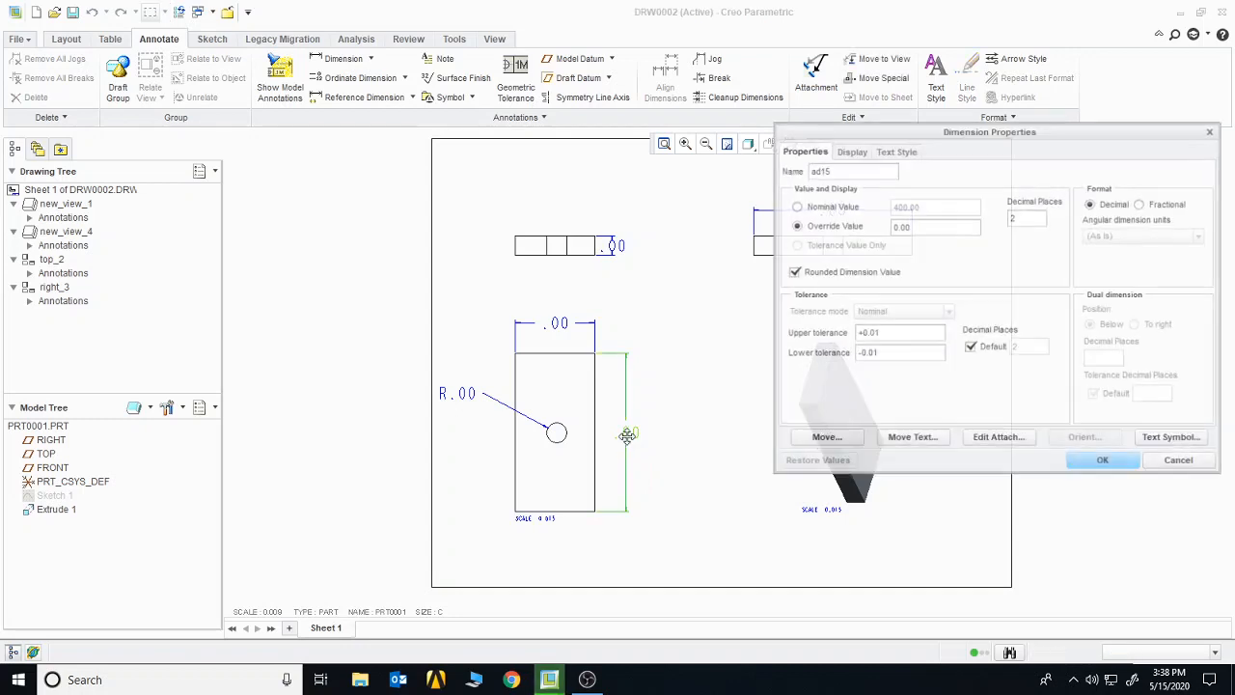
{"action": "left_click", "coordinate": [899, 153]}
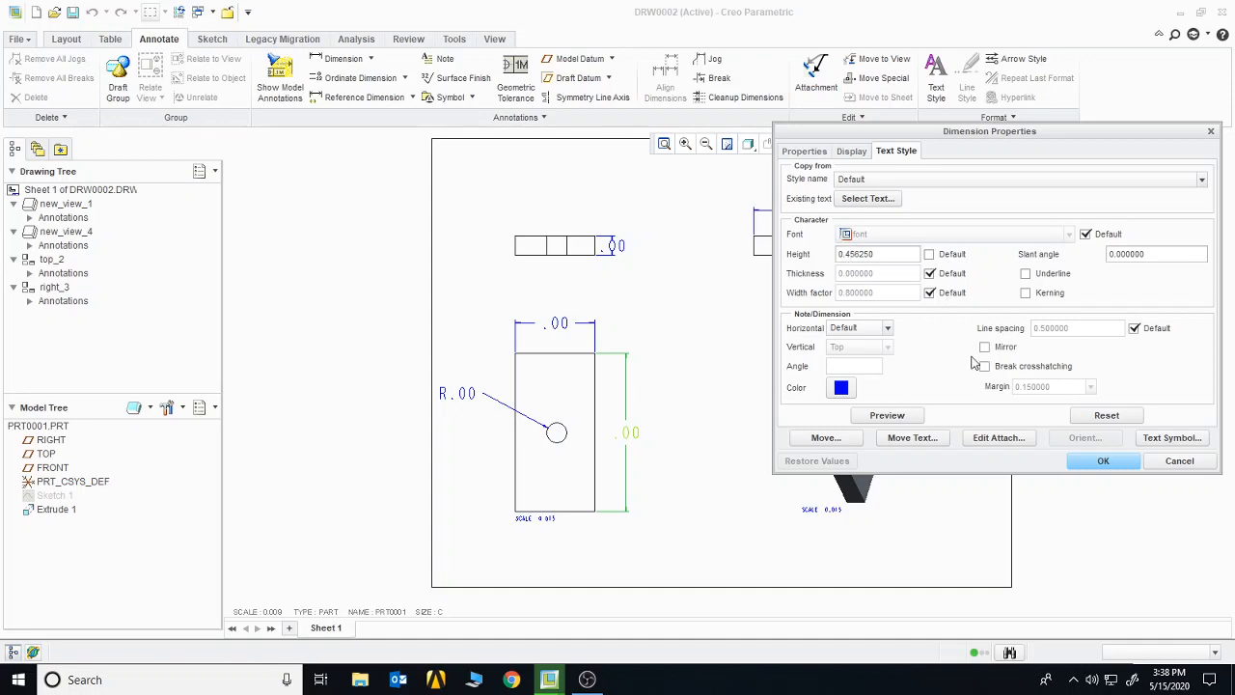
{"action": "left_click", "coordinate": [1102, 461]}
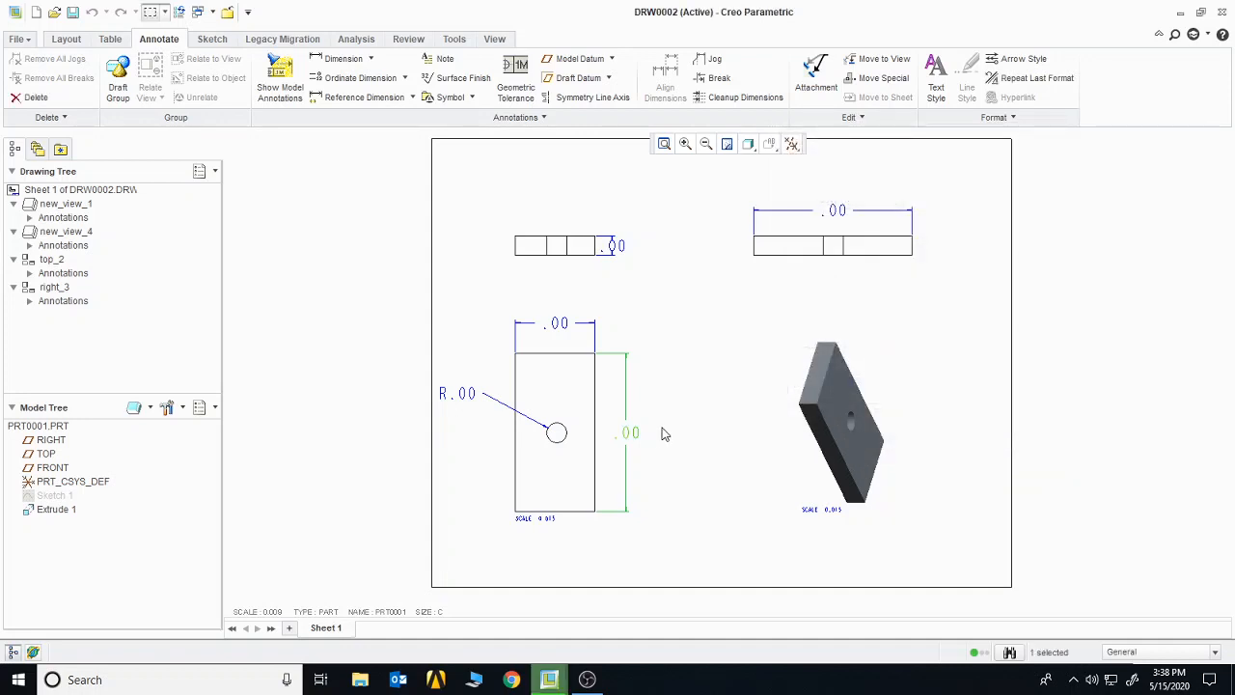
Try to correct the override value of the plate's length dimension in the upper-right view.
{"action": "left_click", "coordinate": [836, 217]}
{"action": "double_click", "coordinate": [835, 217]}
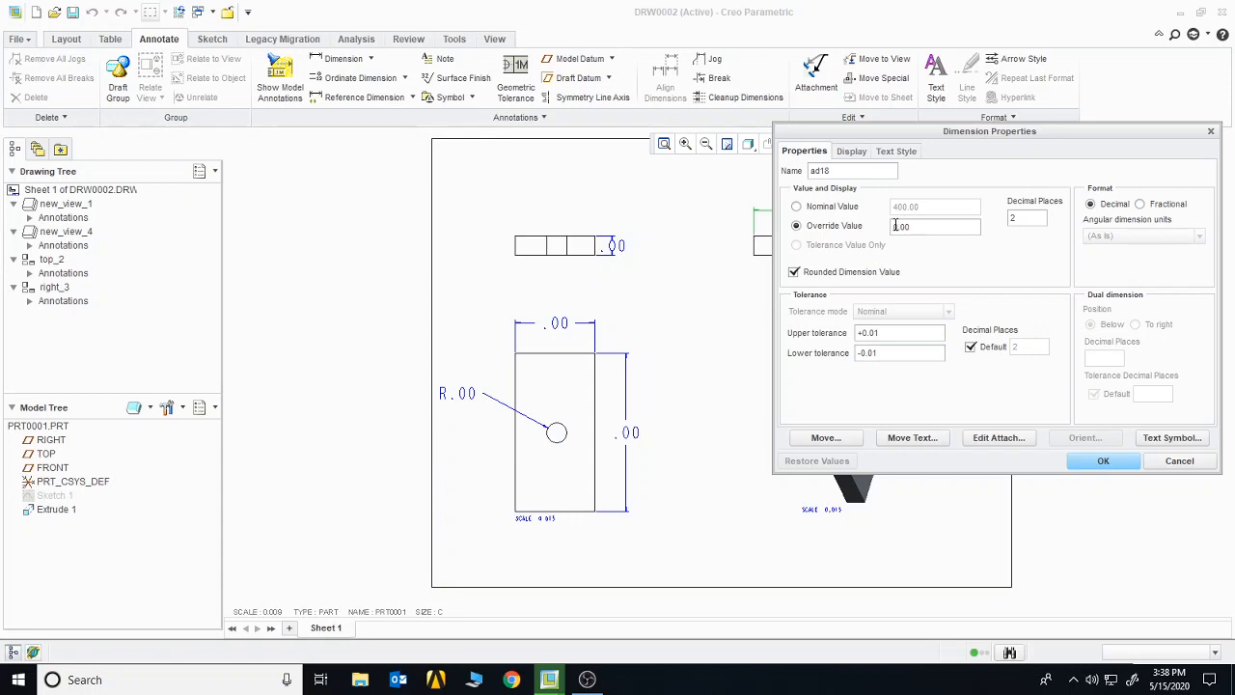
{"action": "type", "text": "000"}
{"action": "left_click", "coordinate": [1081, 463]}
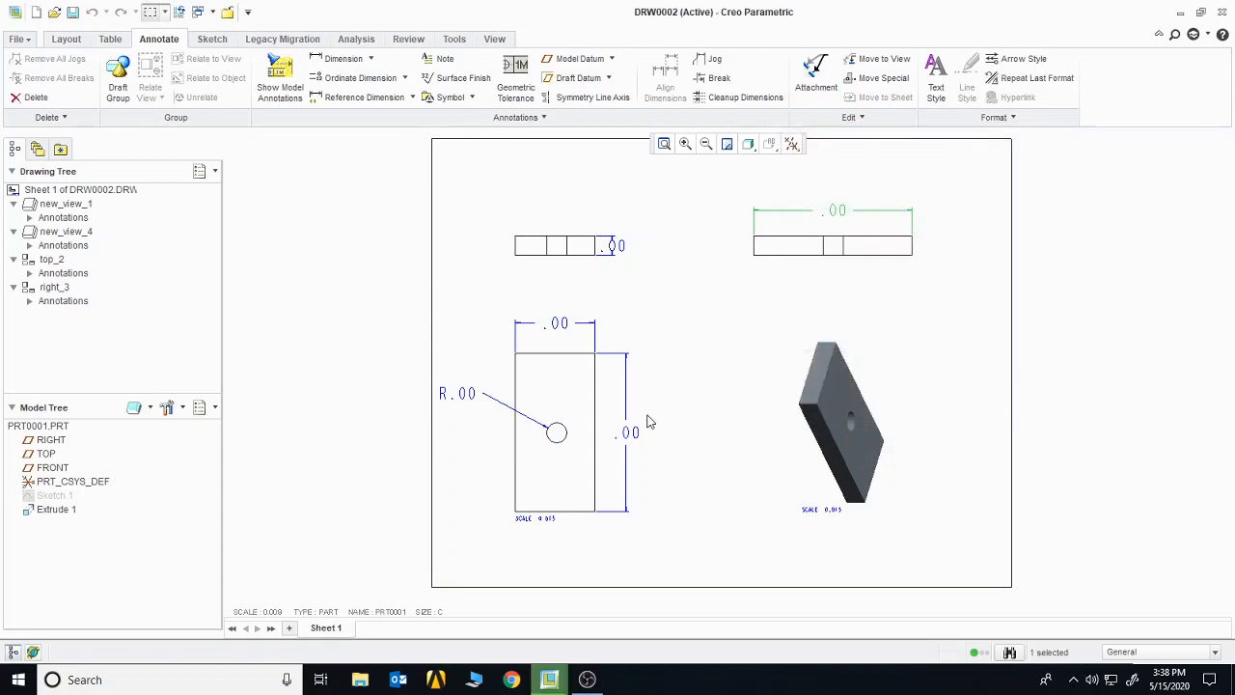
Set the text height of the plate's height dimension in the lower-left view to 0.256250.
{"action": "double_click", "coordinate": [625, 439]}
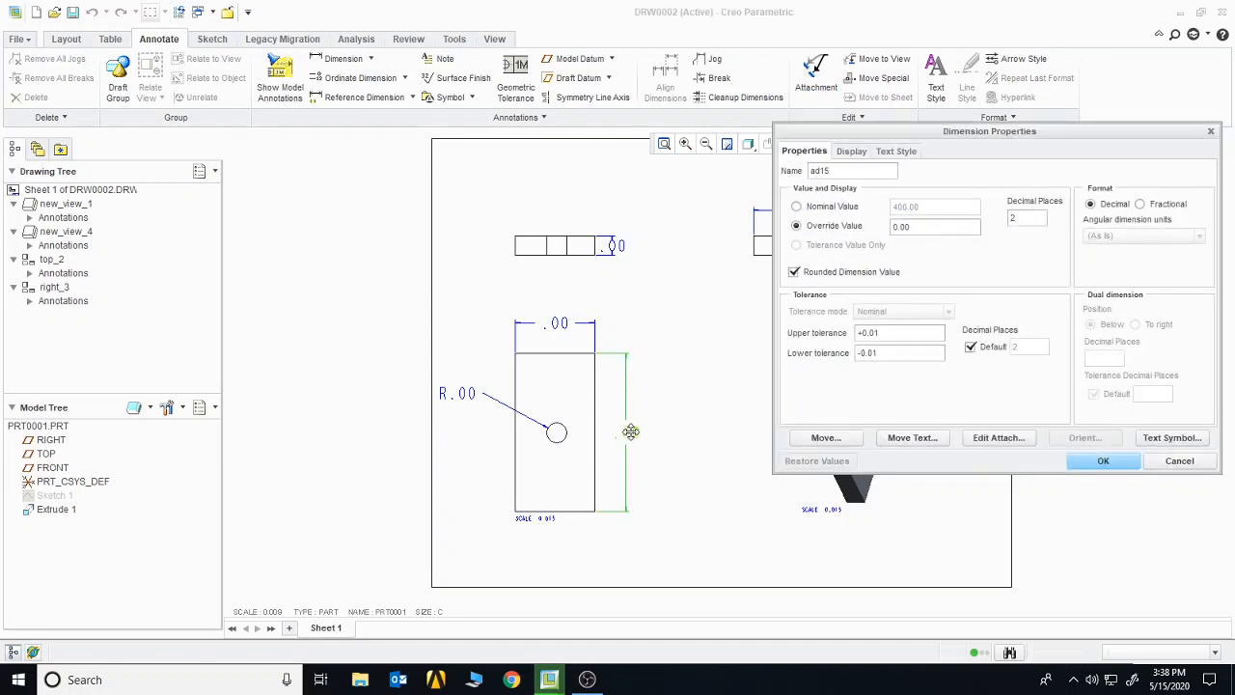
{"action": "left_click", "coordinate": [853, 153]}
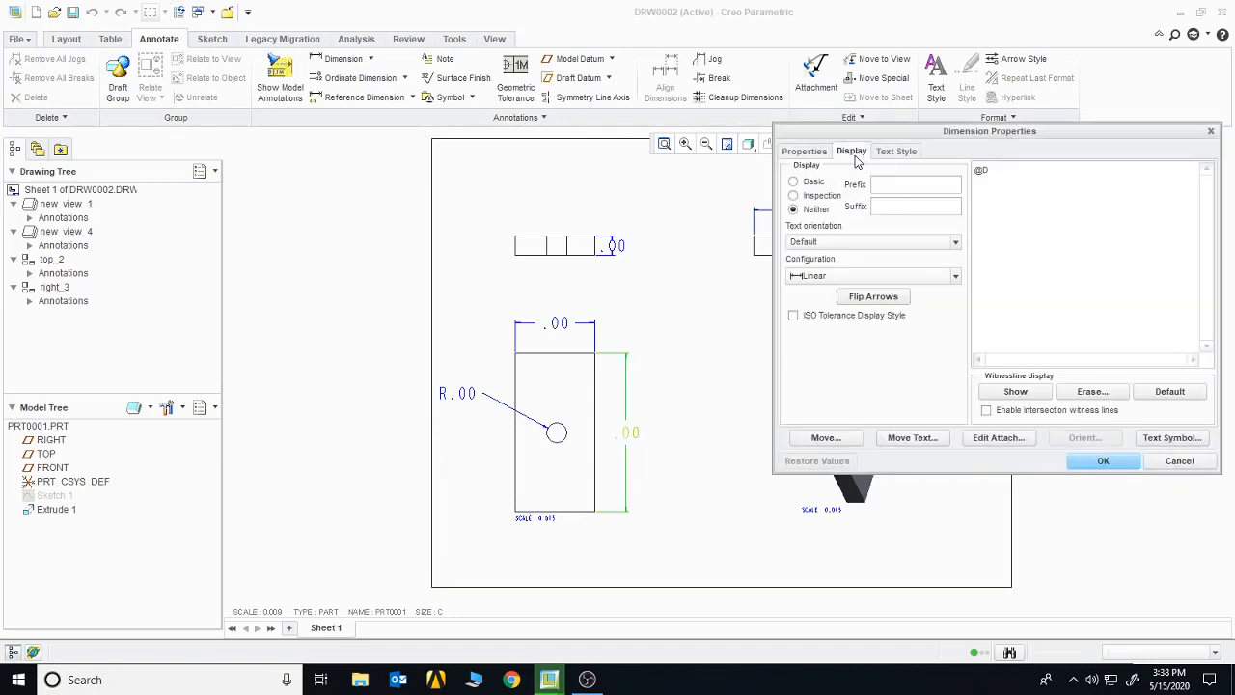
{"action": "left_click", "coordinate": [893, 152]}
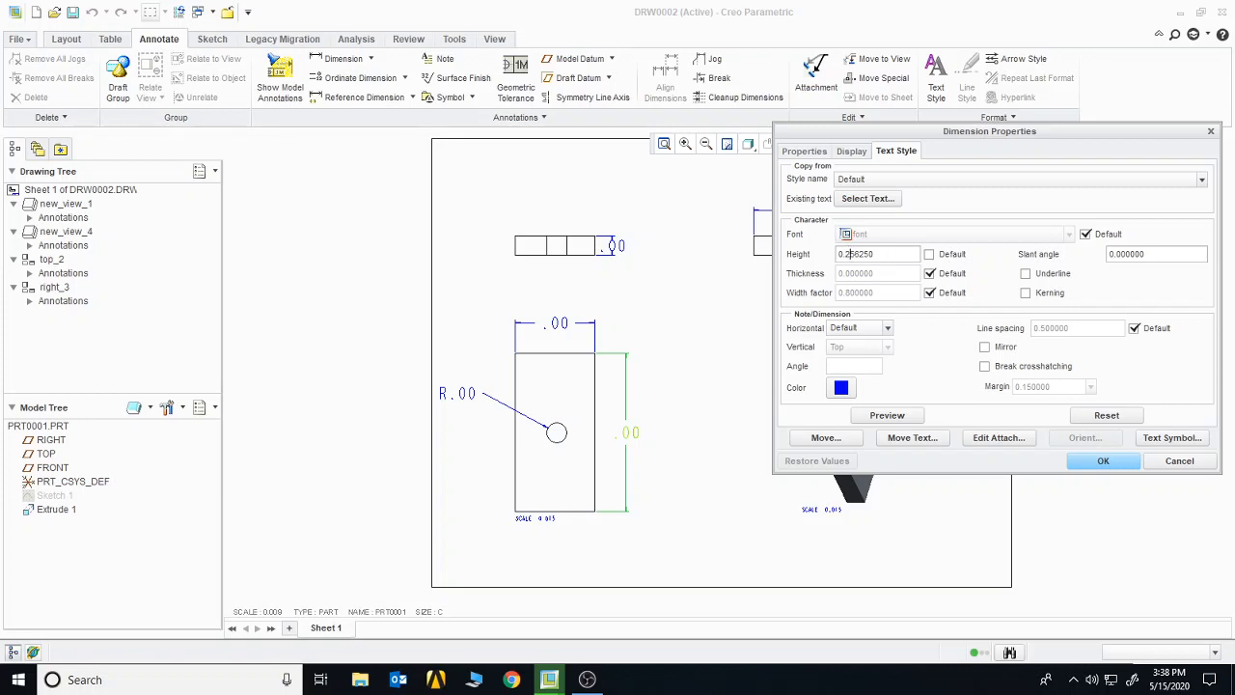
{"action": "left_click", "coordinate": [1100, 461]}
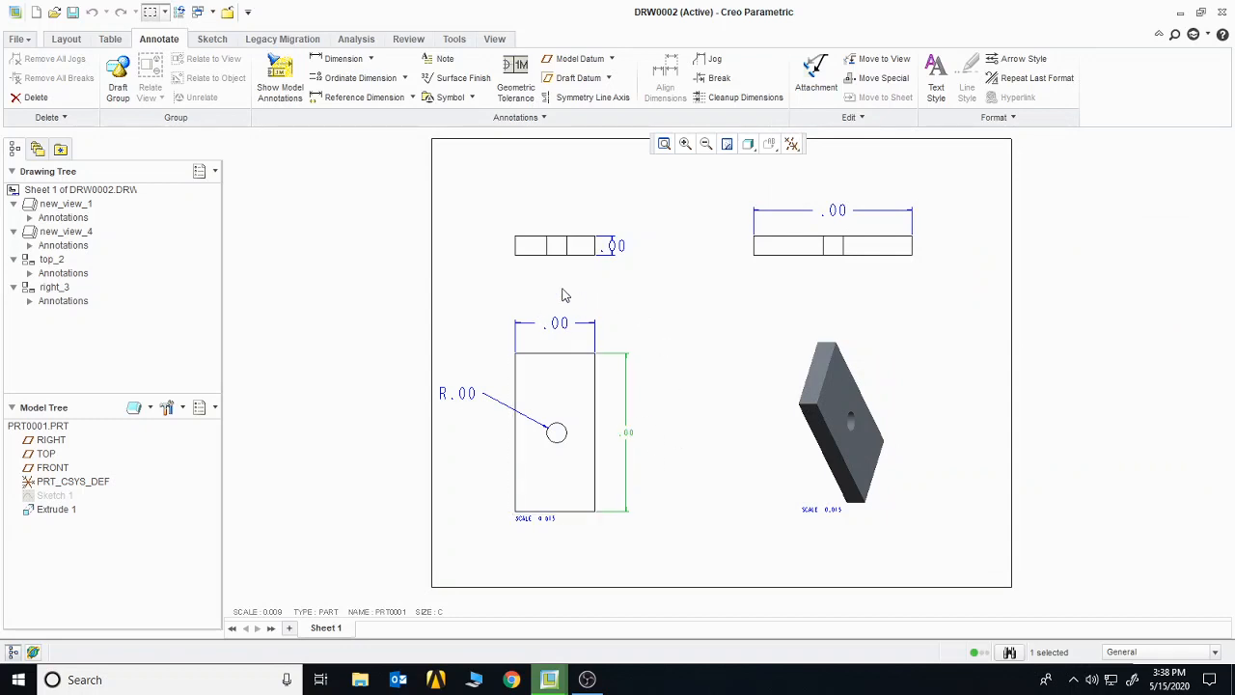
Close the current drawing and create a new drawing of PRT0001.PRT with the Empty template option.
{"action": "left_click", "coordinate": [619, 249]}
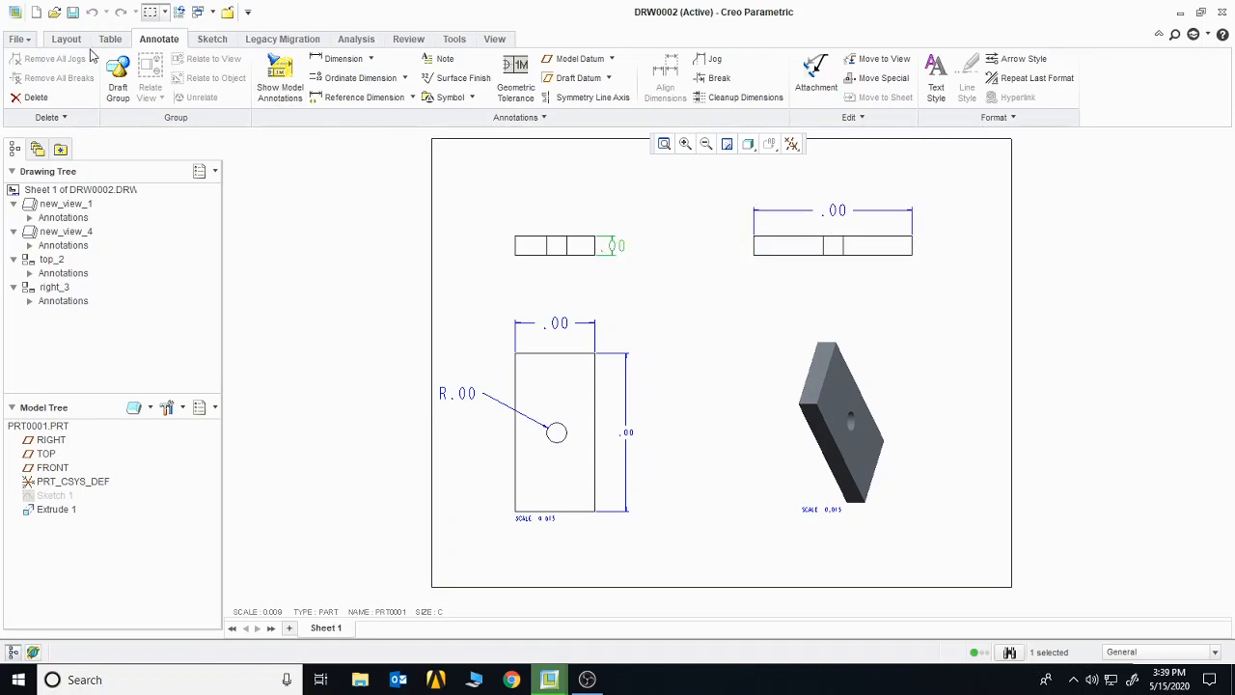
{"action": "left_click", "coordinate": [1223, 13]}
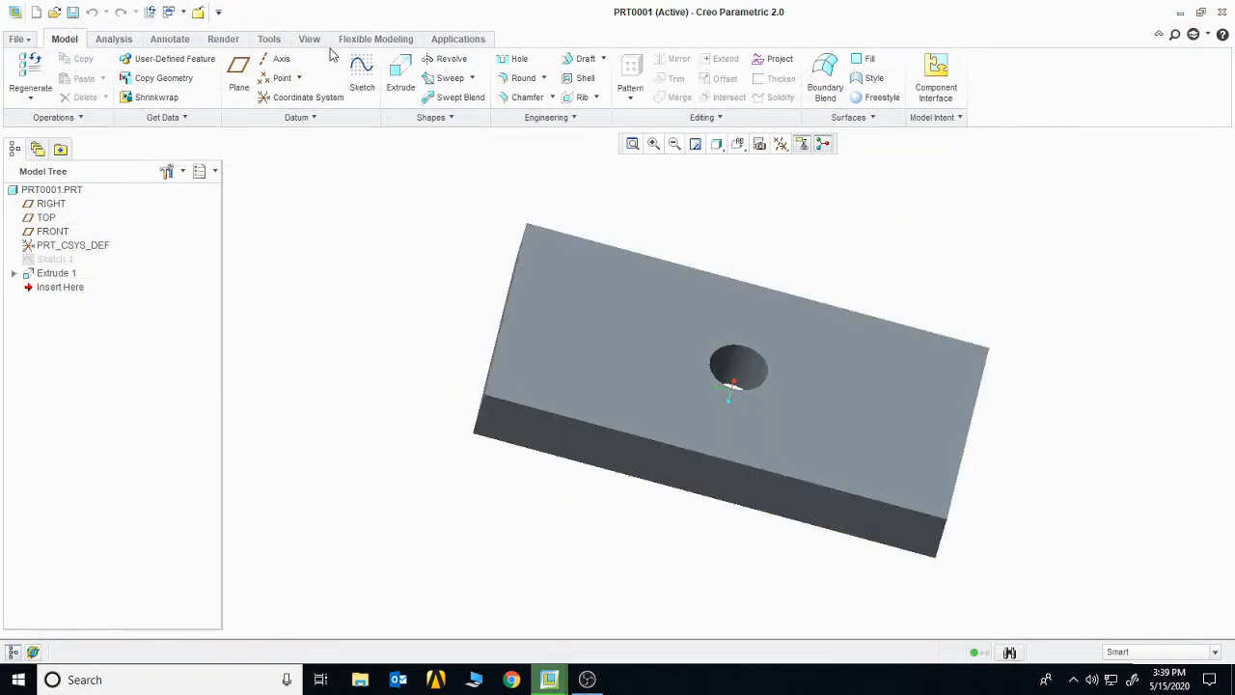
{"action": "left_click", "coordinate": [35, 11]}
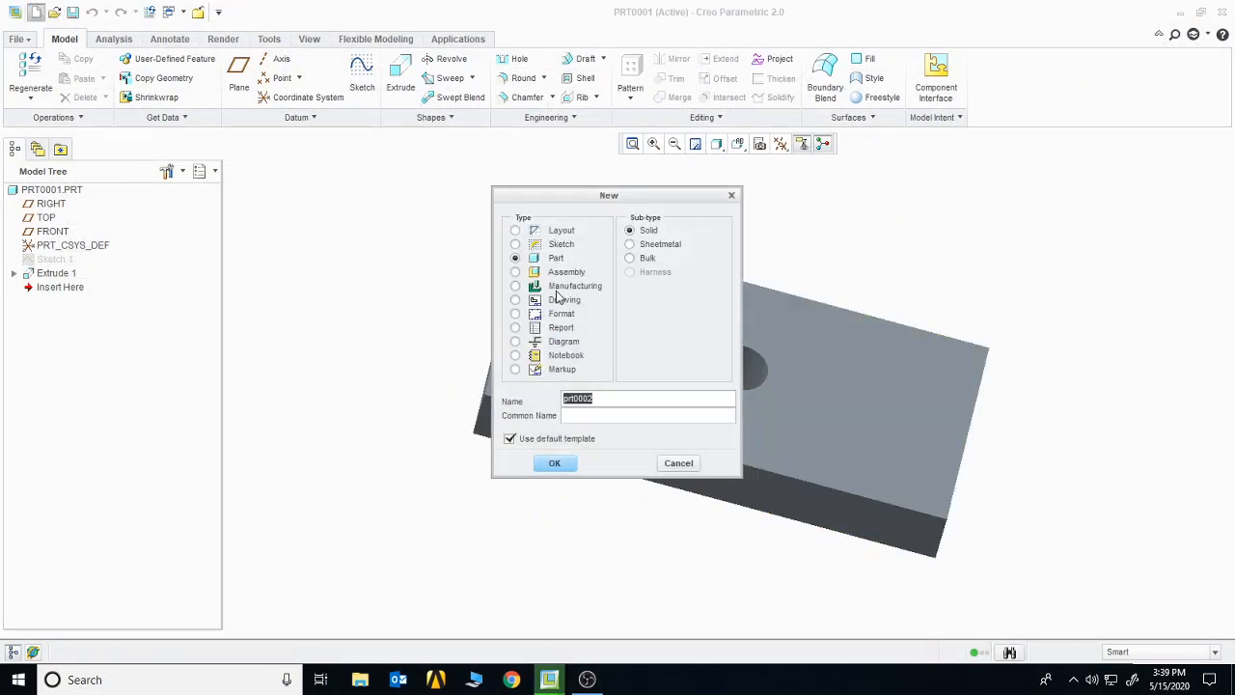
{"action": "left_click", "coordinate": [560, 300]}
{"action": "left_click", "coordinate": [554, 463]}
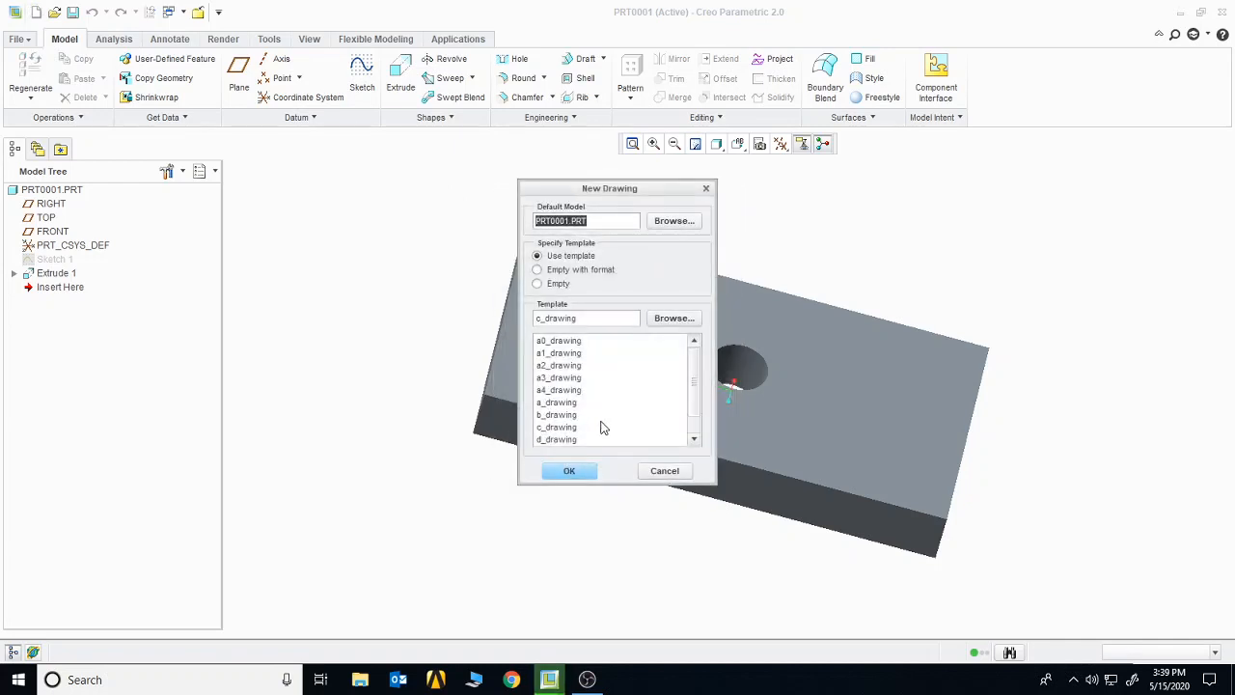
{"action": "left_click", "coordinate": [557, 283]}
{"action": "left_click", "coordinate": [569, 471]}
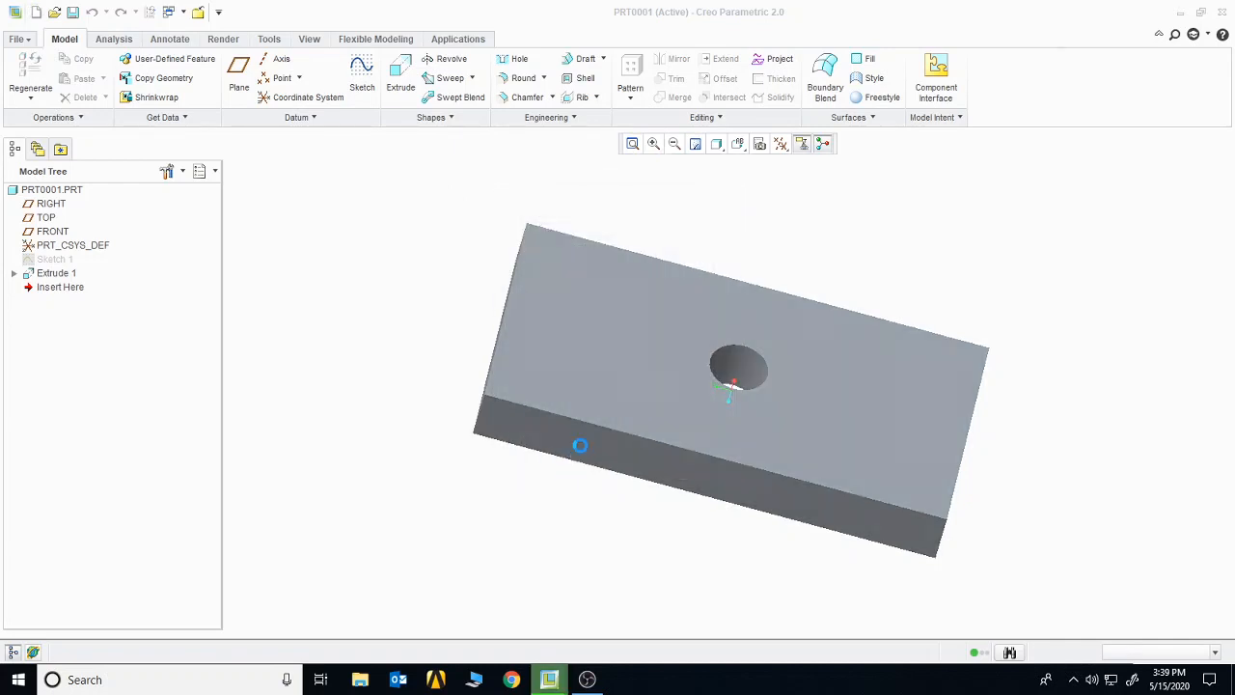
Place a general view with no combined state in the lower-left area of the sheet, using the RIGHT orientation.
{"action": "left_click", "coordinate": [274, 79]}
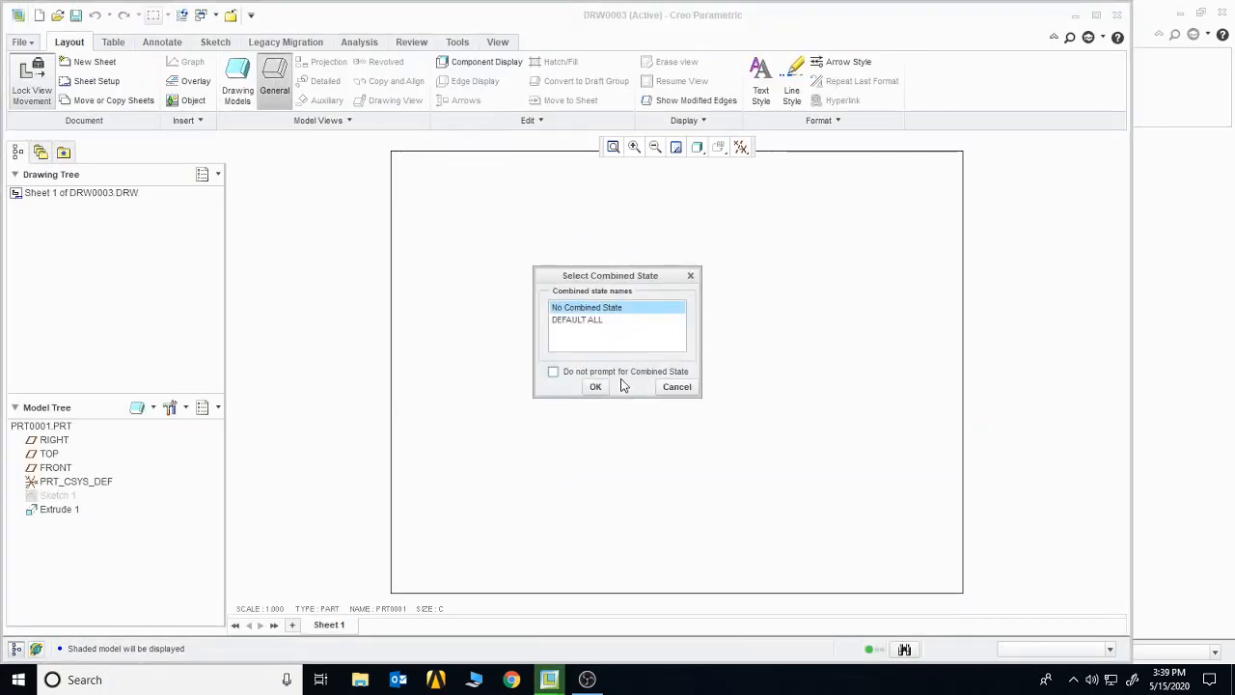
{"action": "left_click", "coordinate": [597, 386]}
{"action": "left_click", "coordinate": [500, 442]}
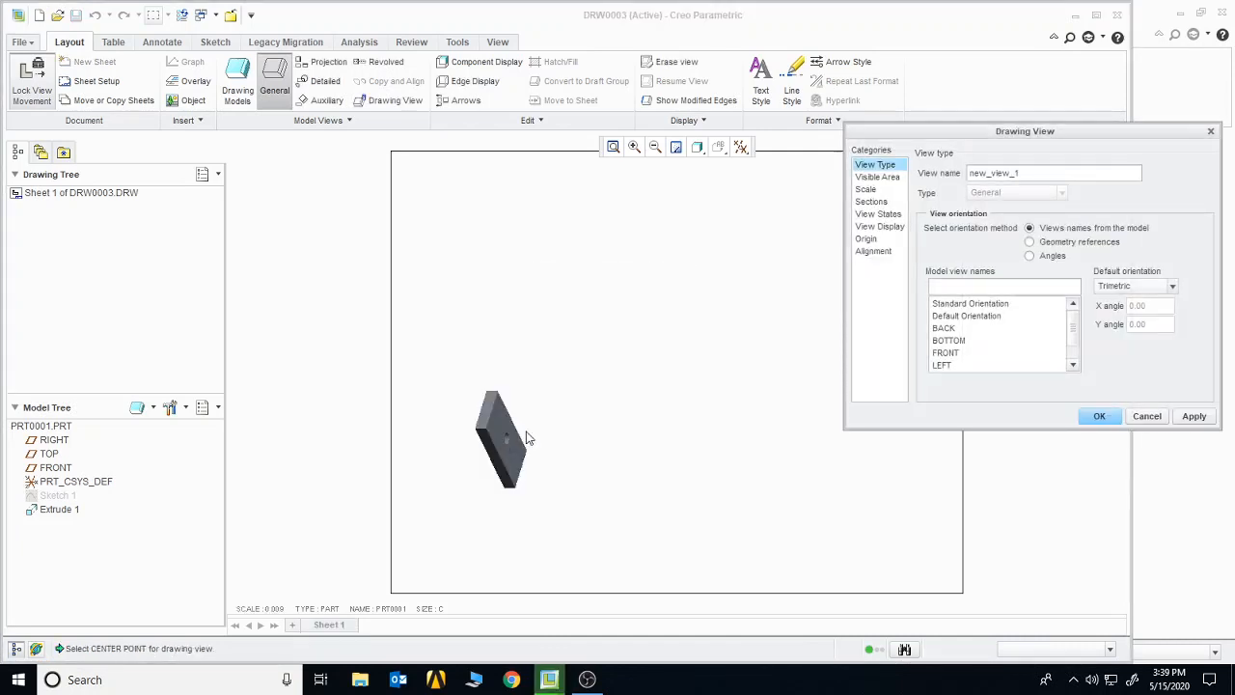
{"action": "scroll", "coordinate": [1072, 338], "scroll_direction": "down", "scroll_amount": 2}
{"action": "left_click", "coordinate": [976, 353]}
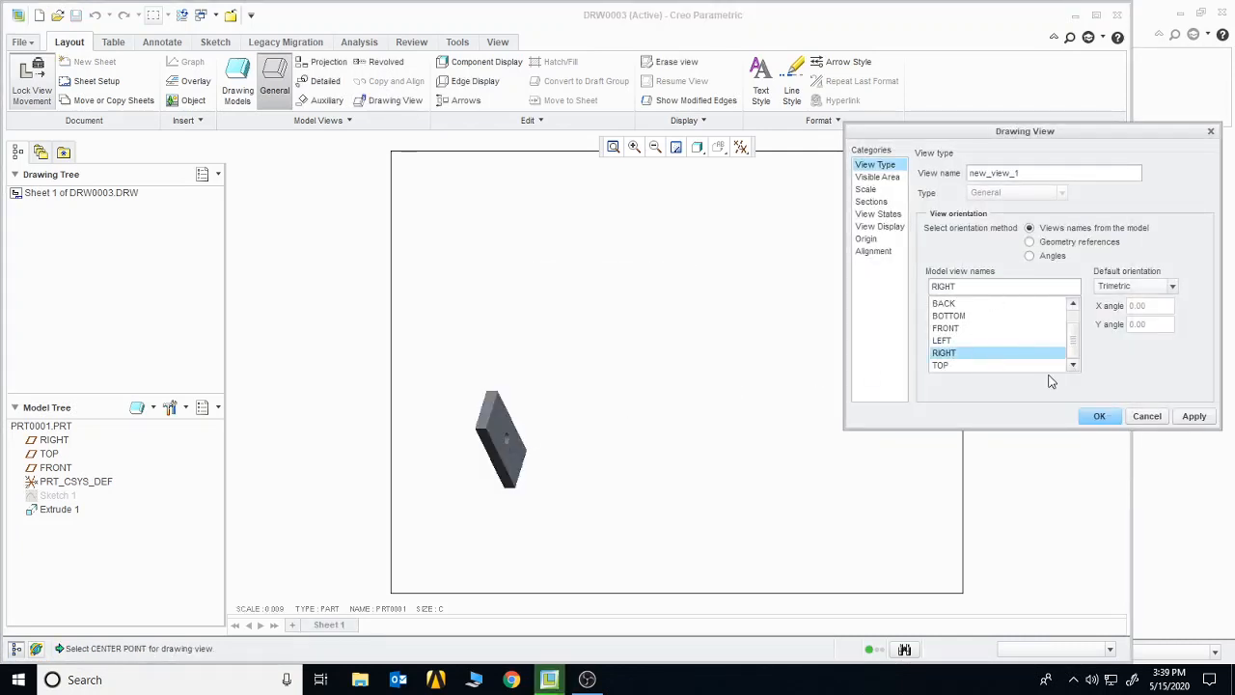
{"action": "left_click", "coordinate": [1099, 417]}
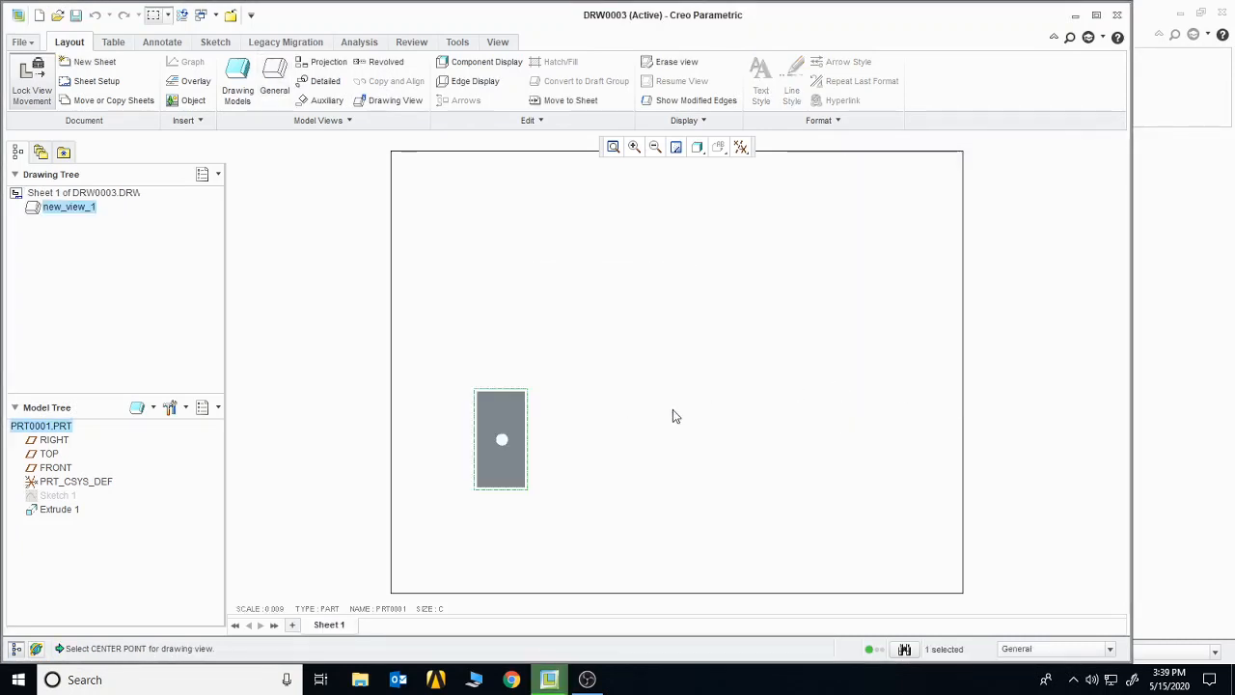
Set the display style of the general view to Wireframe.
{"action": "double_click", "coordinate": [513, 417]}
{"action": "left_click", "coordinate": [882, 225]}
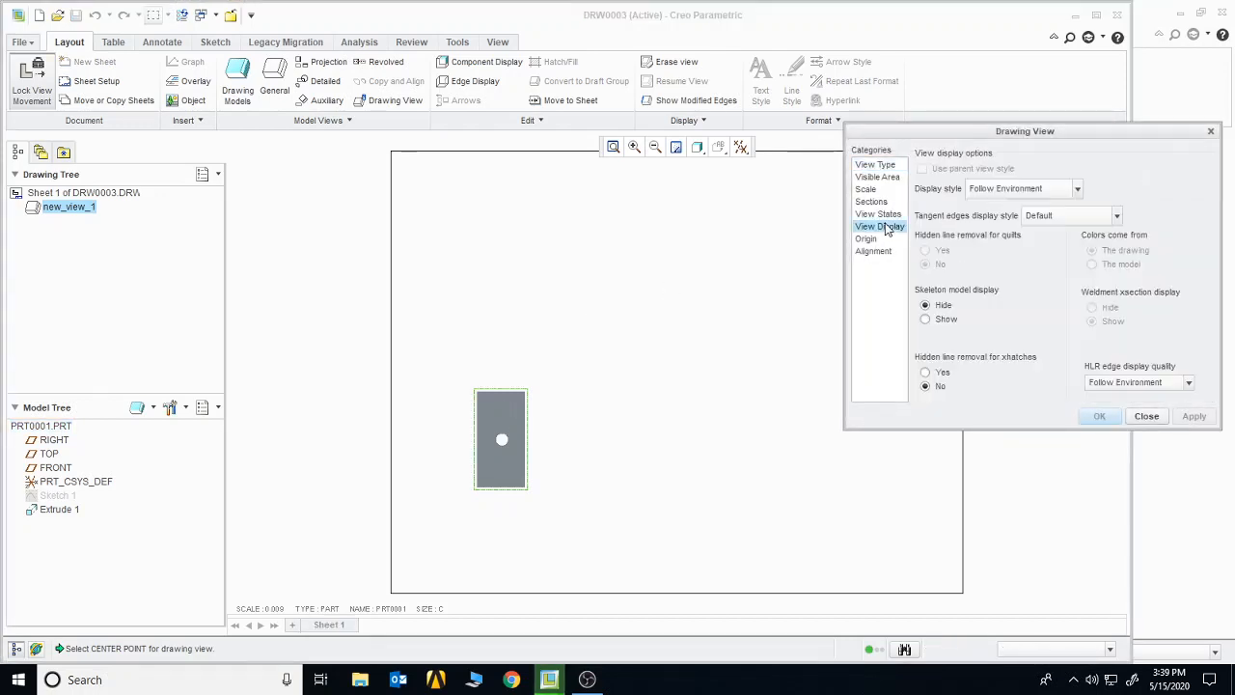
{"action": "left_click", "coordinate": [1074, 191]}
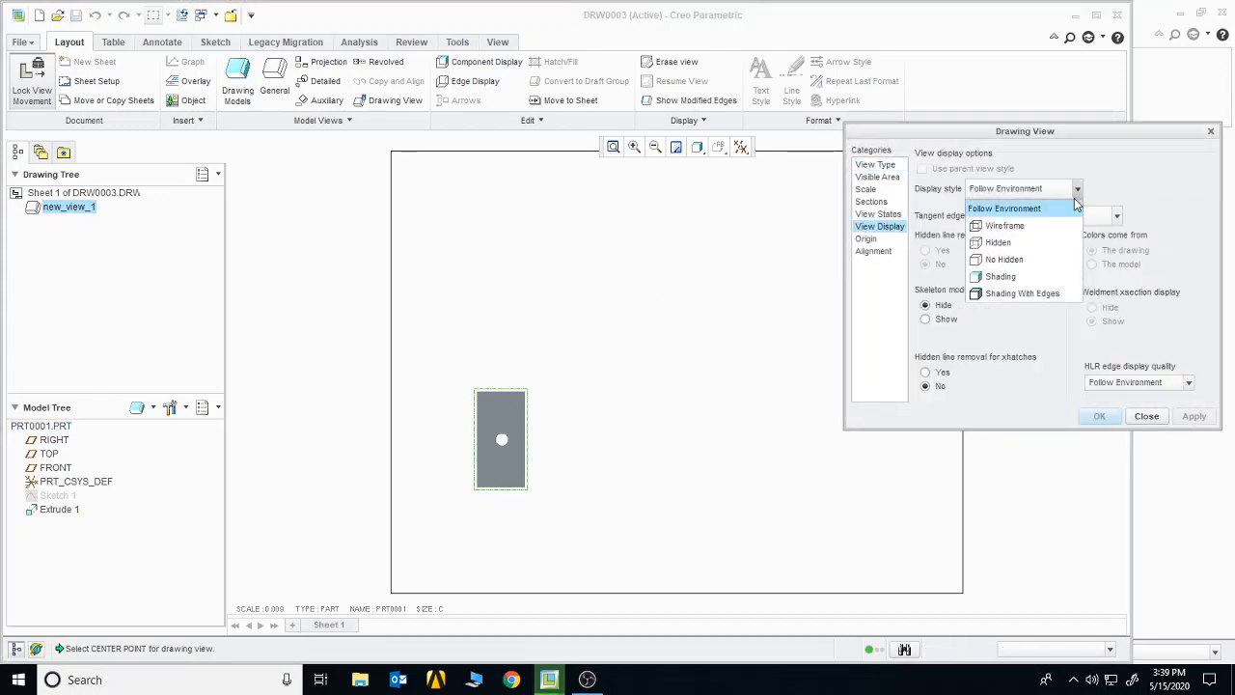
{"action": "left_click", "coordinate": [1004, 226]}
{"action": "left_click", "coordinate": [1098, 416]}
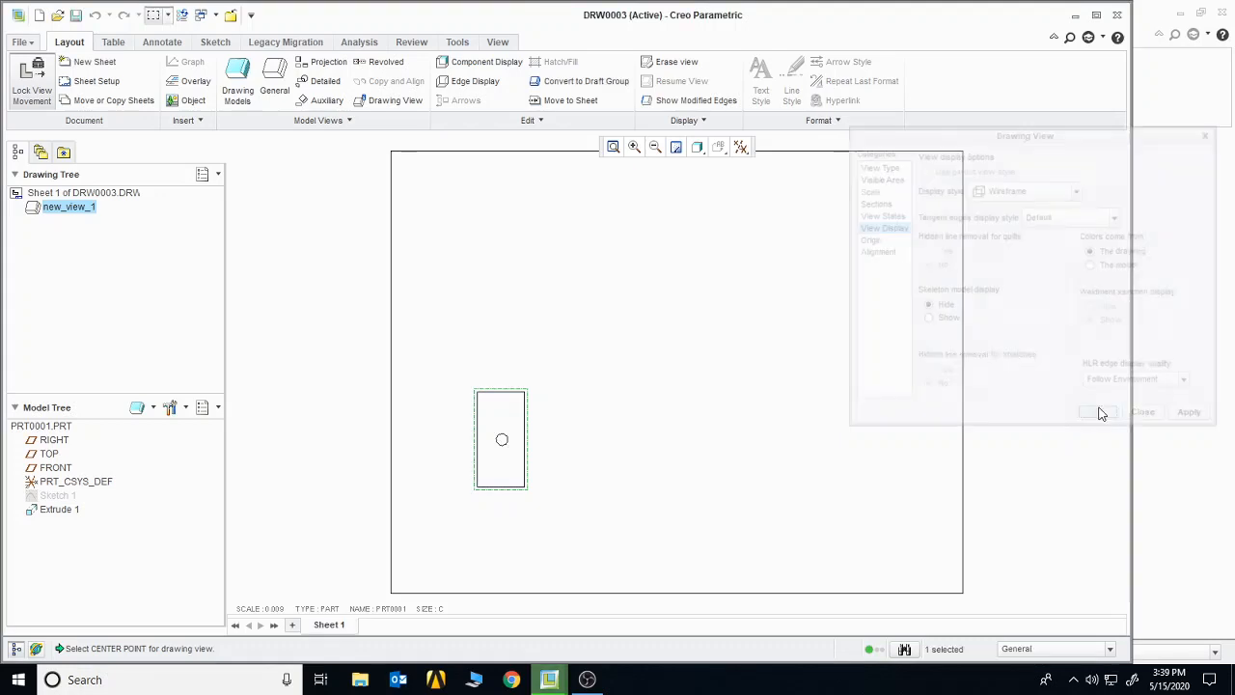
Add a projection view above the general view and a second one projected to the right of the first.
{"action": "left_click", "coordinate": [328, 62]}
{"action": "left_click", "coordinate": [496, 280]}
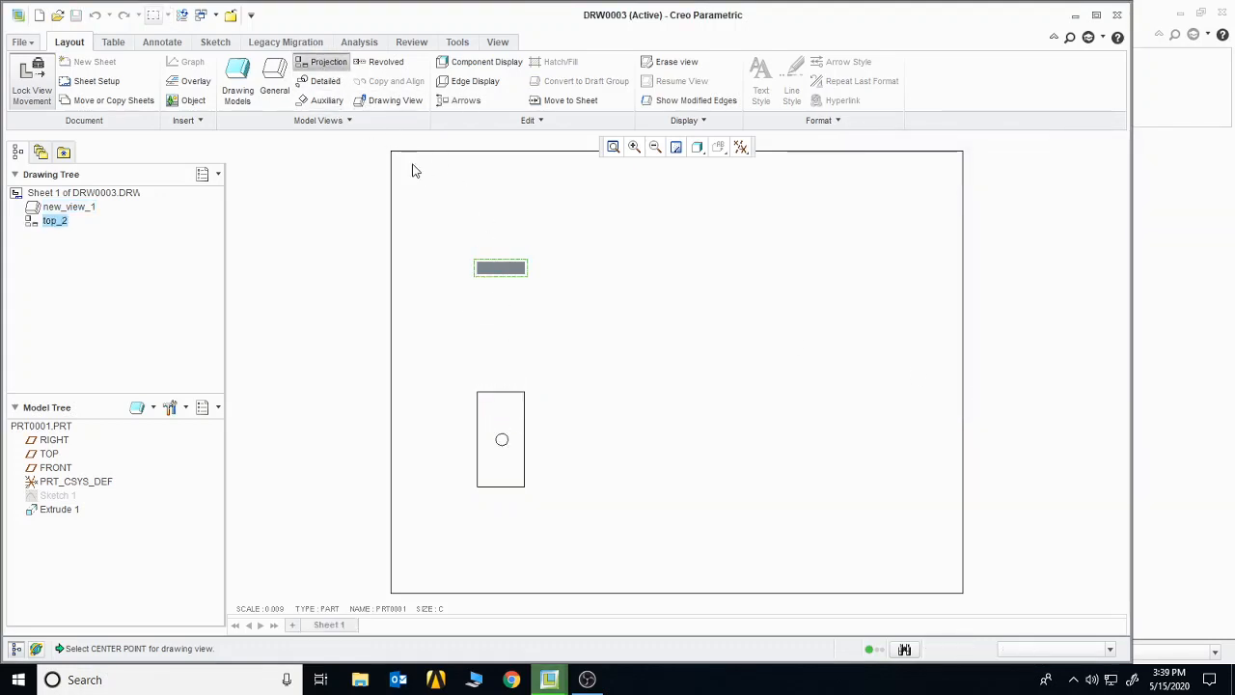
{"action": "left_click", "coordinate": [764, 274]}
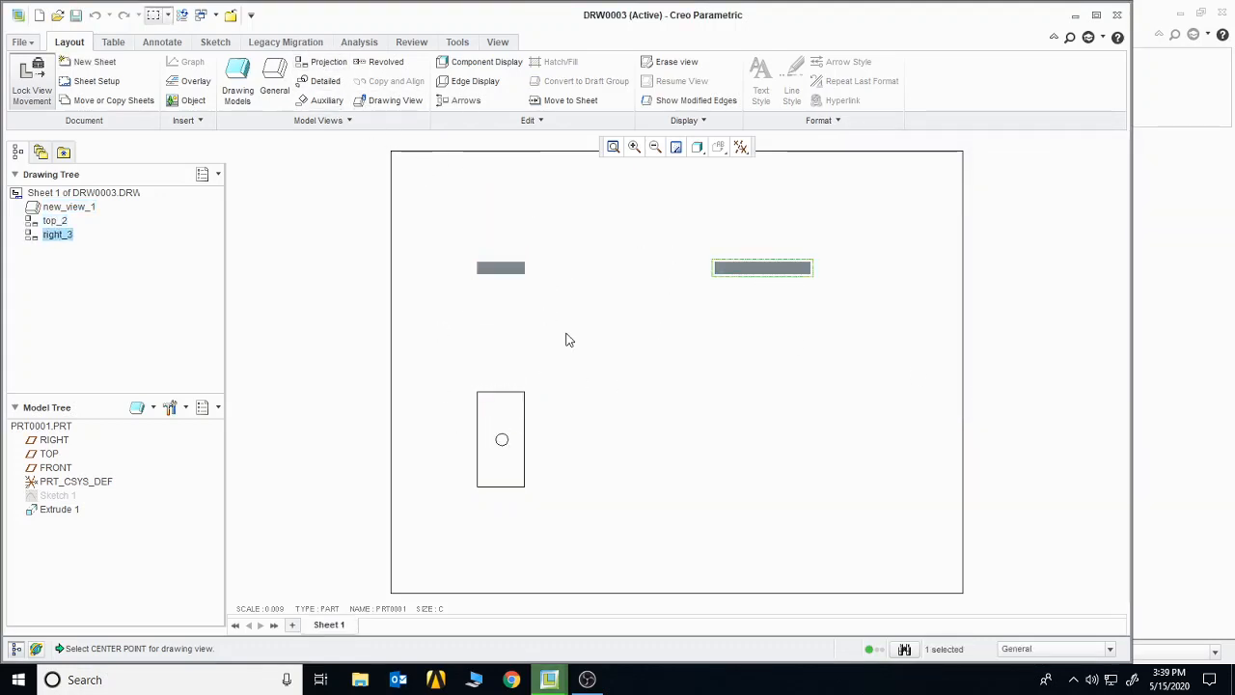
Set the display style of the projection view at the upper left of the sheet to Wireframe.
{"action": "double_click", "coordinate": [501, 268]}
{"action": "left_click", "coordinate": [880, 214]}
{"action": "left_click", "coordinate": [880, 226]}
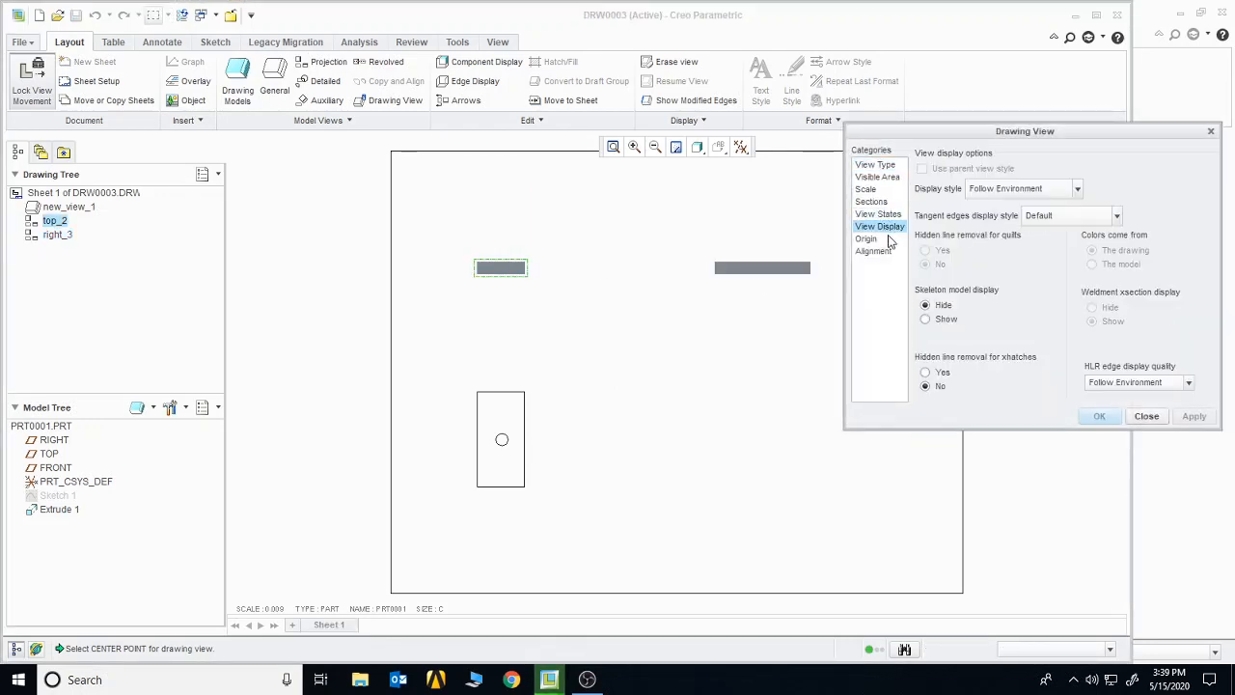
{"action": "left_click", "coordinate": [1076, 189]}
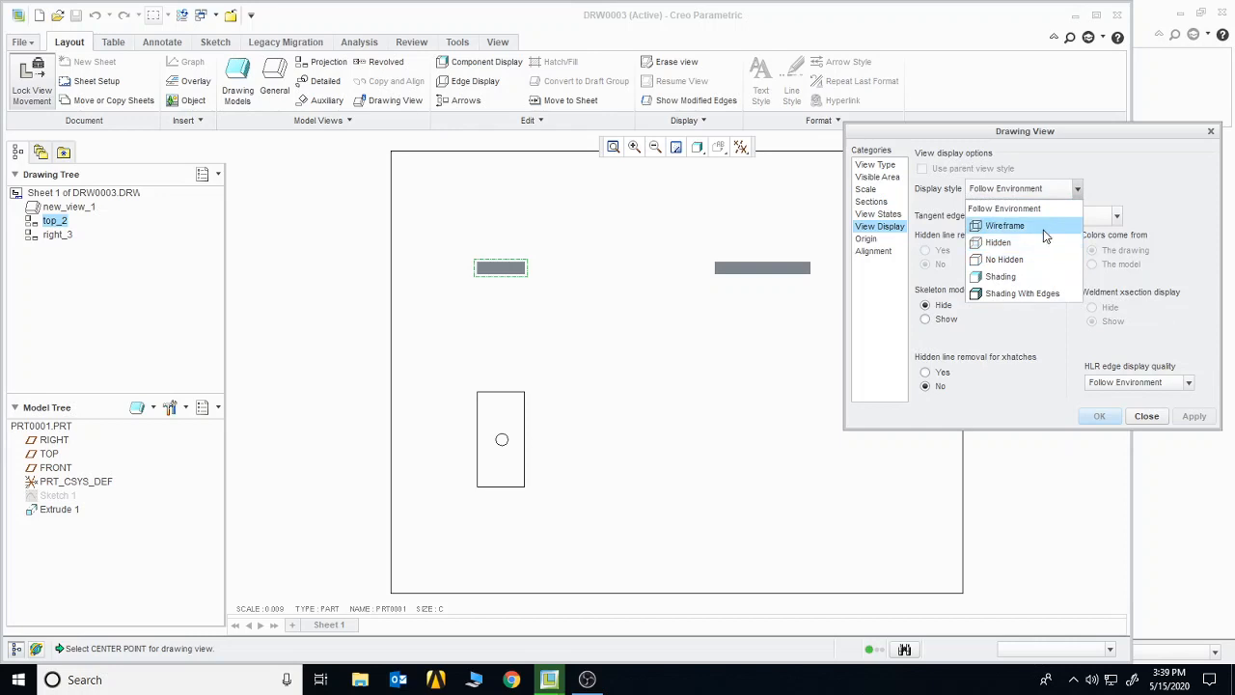
{"action": "left_click", "coordinate": [1004, 226]}
{"action": "left_click", "coordinate": [1100, 415]}
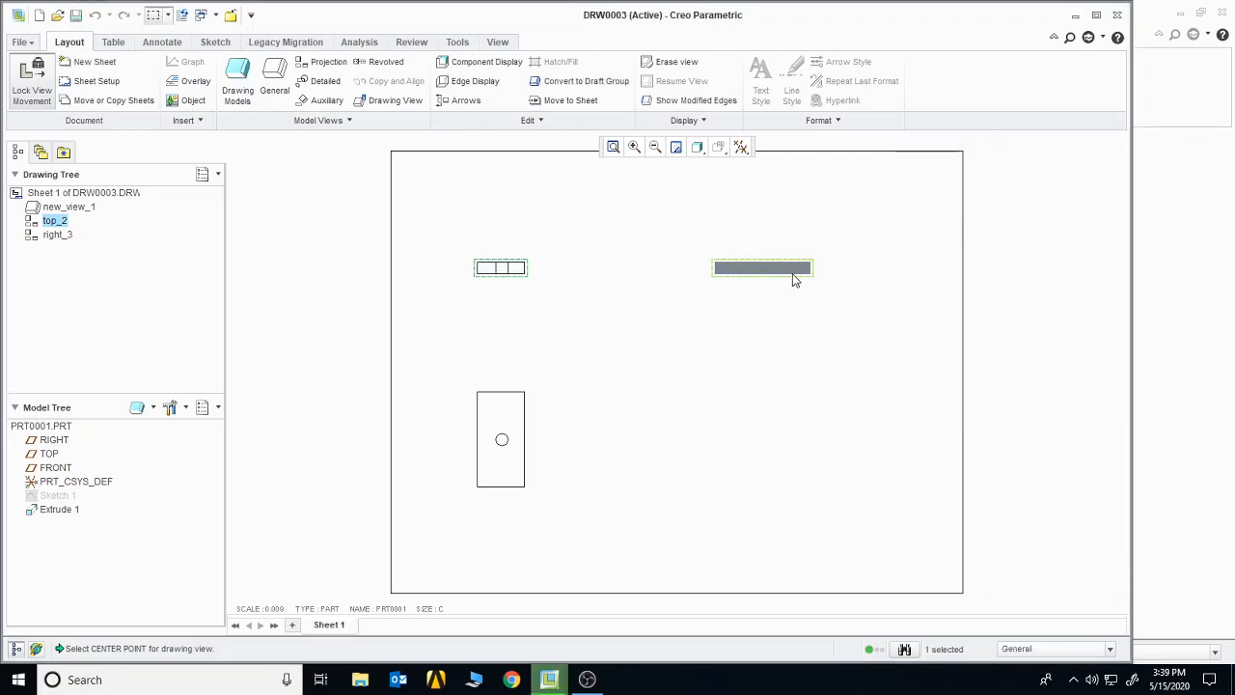
Set the display style of the projection view at the upper right of the sheet to Wireframe.
{"action": "double_click", "coordinate": [792, 273]}
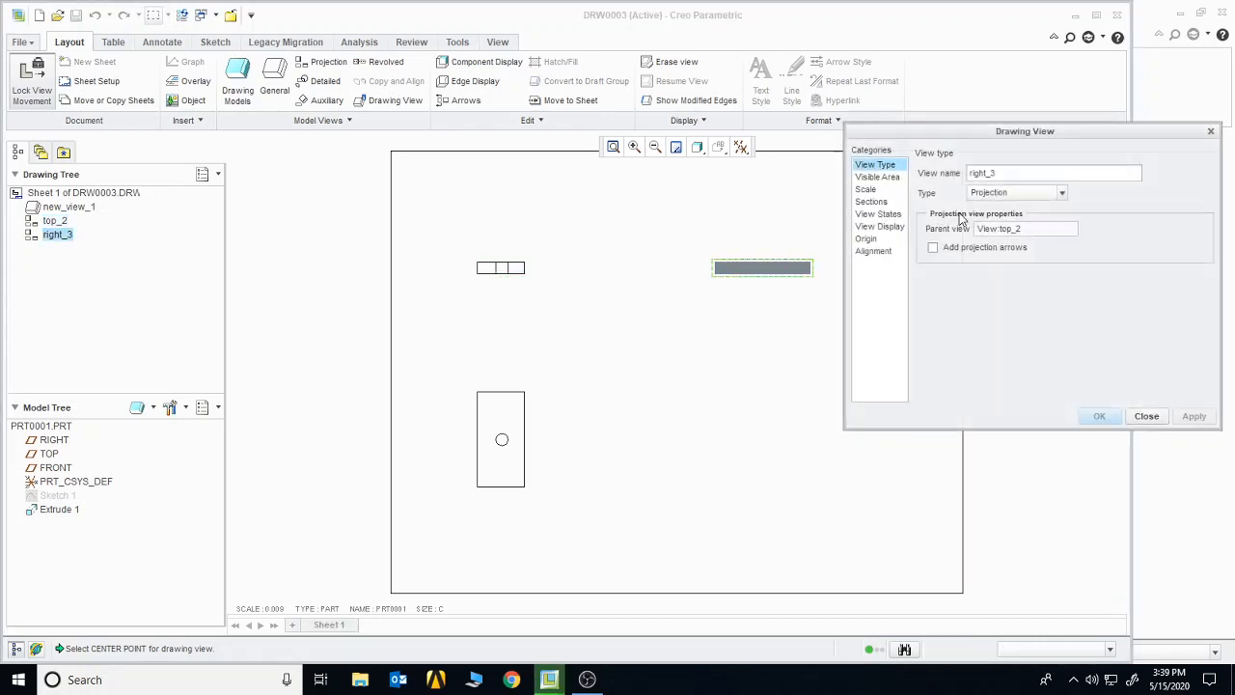
{"action": "left_click", "coordinate": [880, 225]}
{"action": "left_click", "coordinate": [1077, 188]}
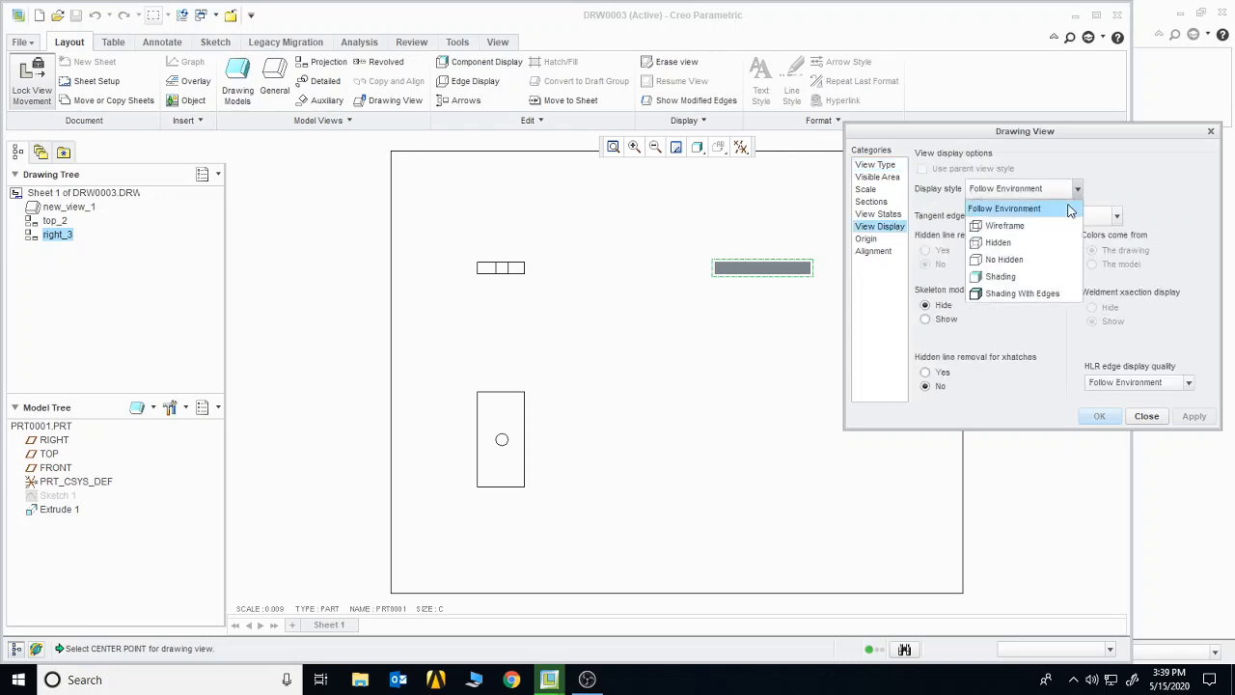
{"action": "left_click", "coordinate": [1015, 228]}
{"action": "left_click", "coordinate": [1101, 416]}
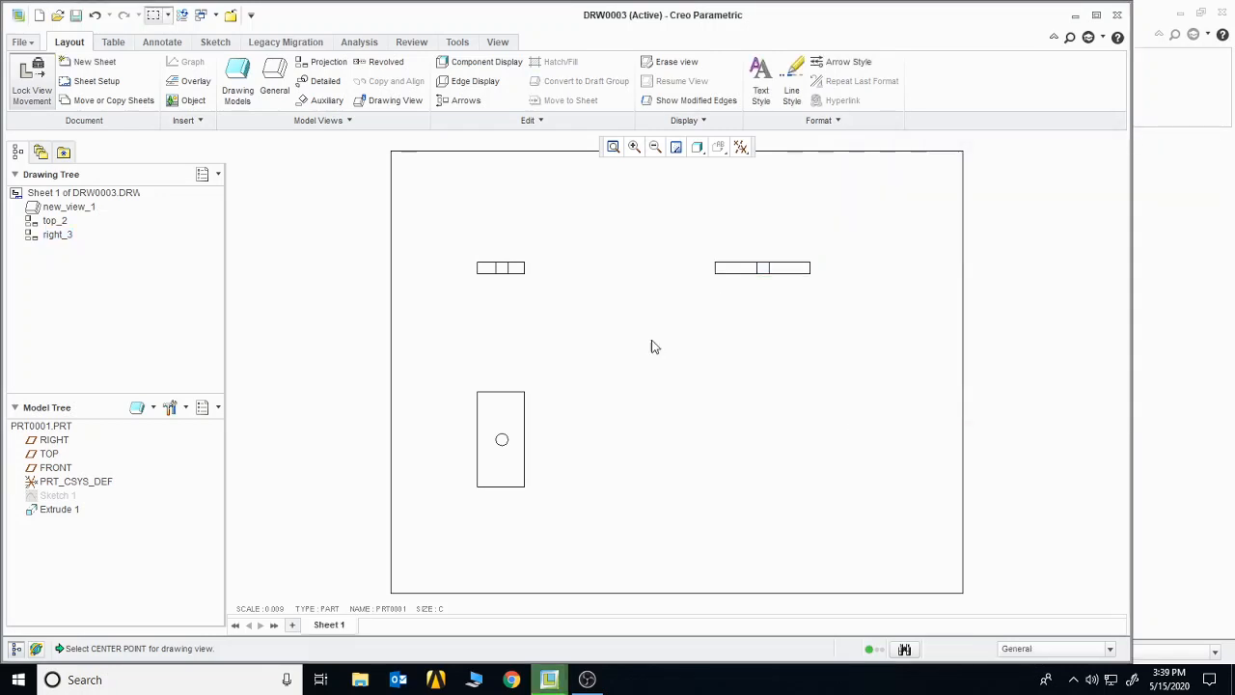
Dimension the plate's width and height and the hole's radius in the general view at the lower left of the sheet.
{"action": "left_click", "coordinate": [164, 43]}
{"action": "left_click", "coordinate": [344, 61]}
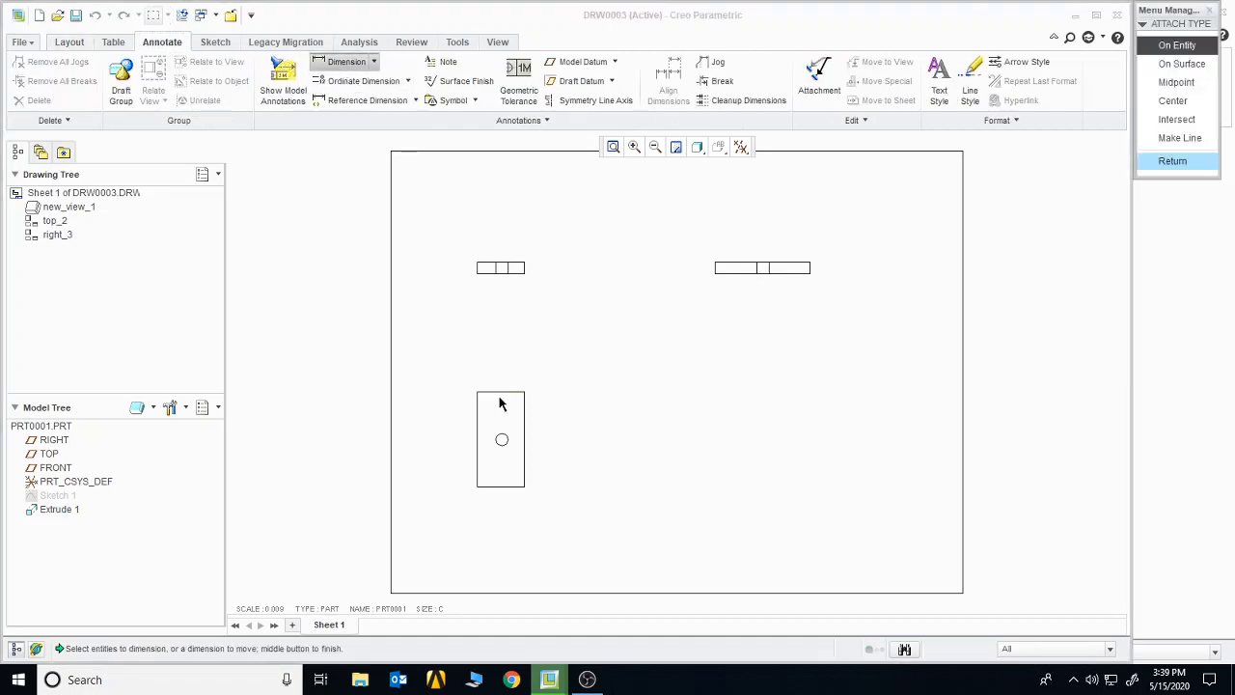
{"action": "left_click", "coordinate": [502, 392]}
{"action": "middle_click", "coordinate": [502, 358]}
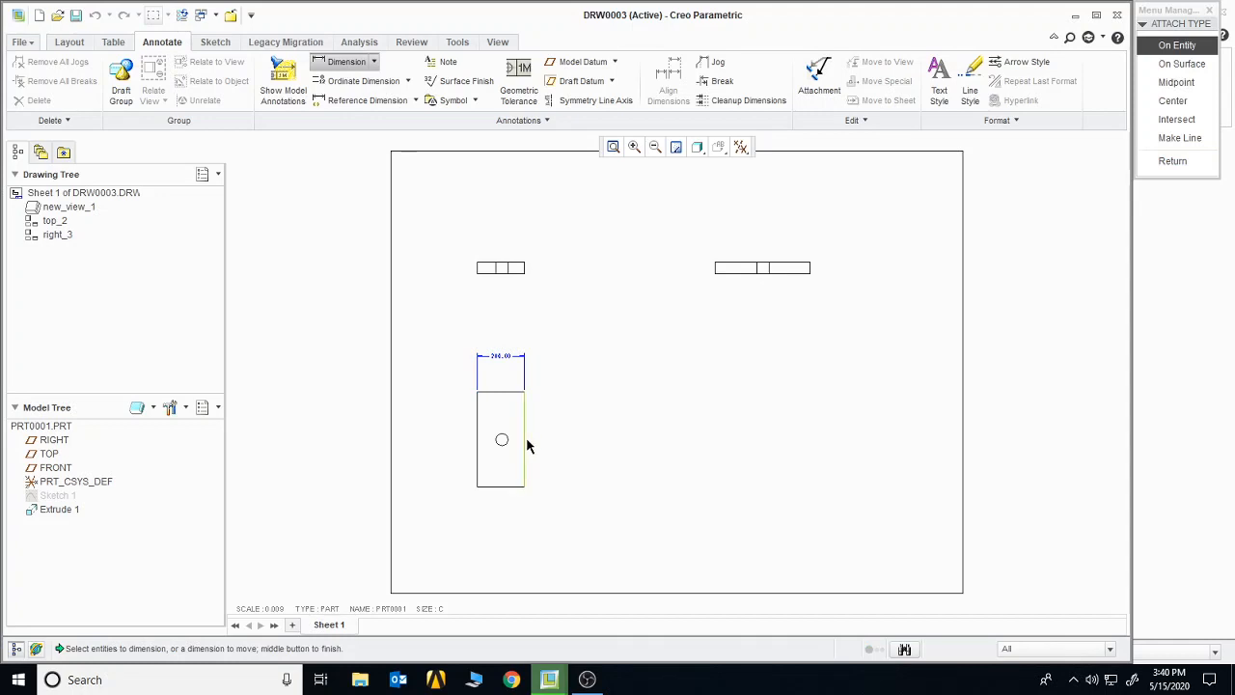
{"action": "left_click", "coordinate": [525, 442]}
{"action": "middle_click", "coordinate": [549, 441]}
{"action": "left_click", "coordinate": [503, 445]}
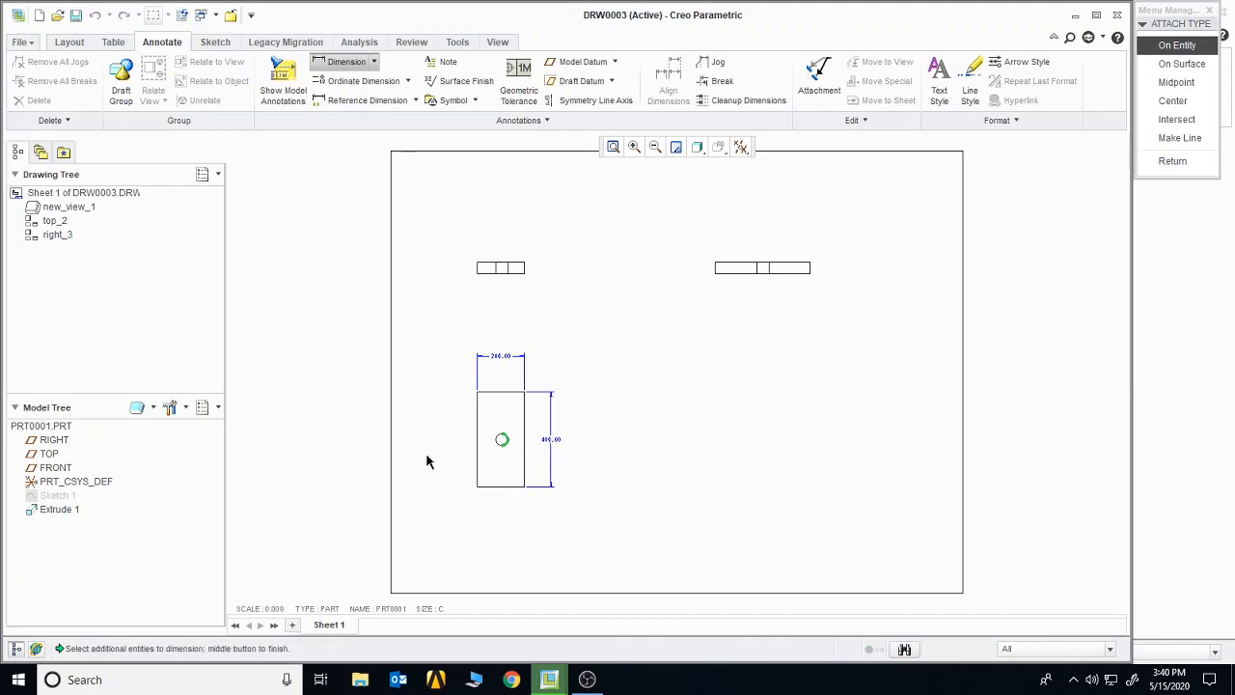
{"action": "middle_click", "coordinate": [428, 458]}
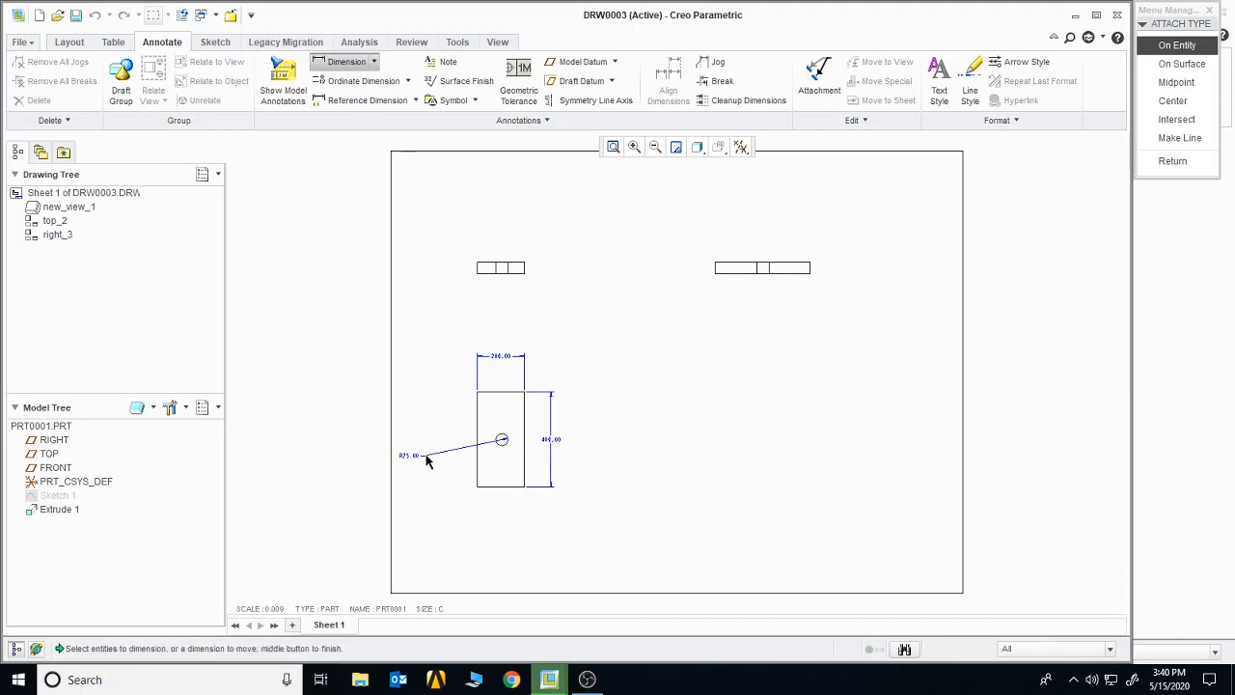
Dimension the plate's thickness in the upper-left projection view and its length in the upper-right projection view.
{"action": "left_click", "coordinate": [524, 269]}
{"action": "middle_click", "coordinate": [561, 270]}
{"action": "left_click", "coordinate": [524, 269]}
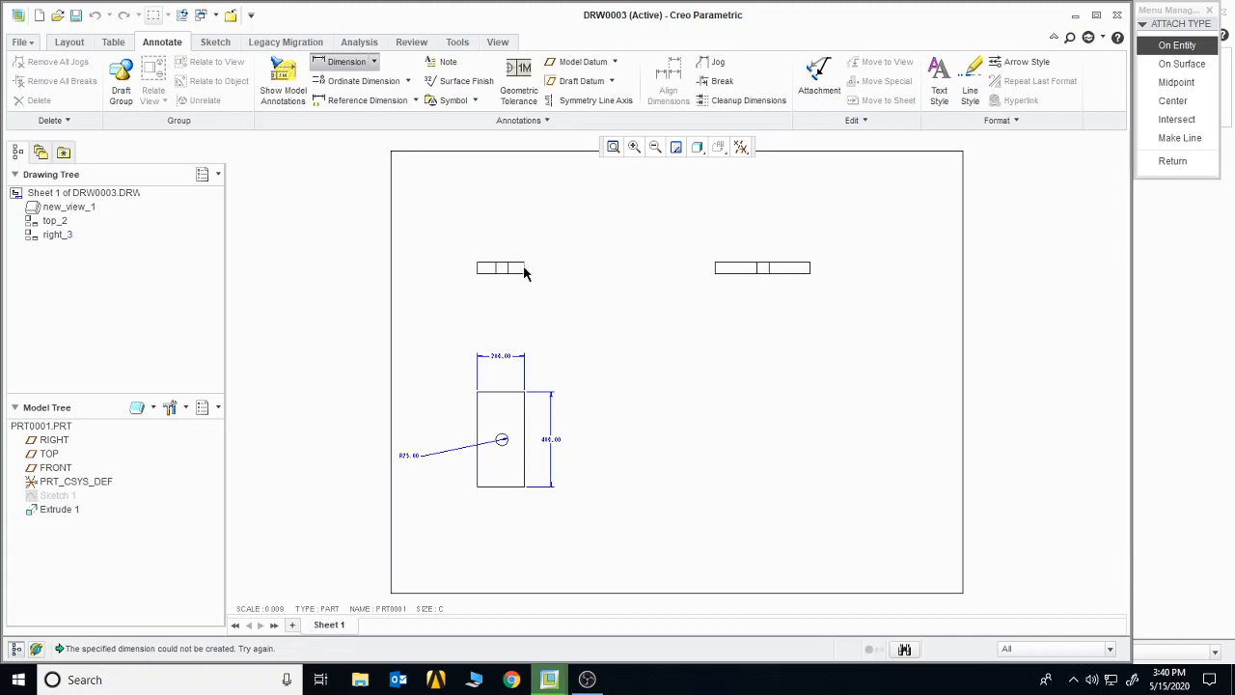
{"action": "middle_click", "coordinate": [562, 270]}
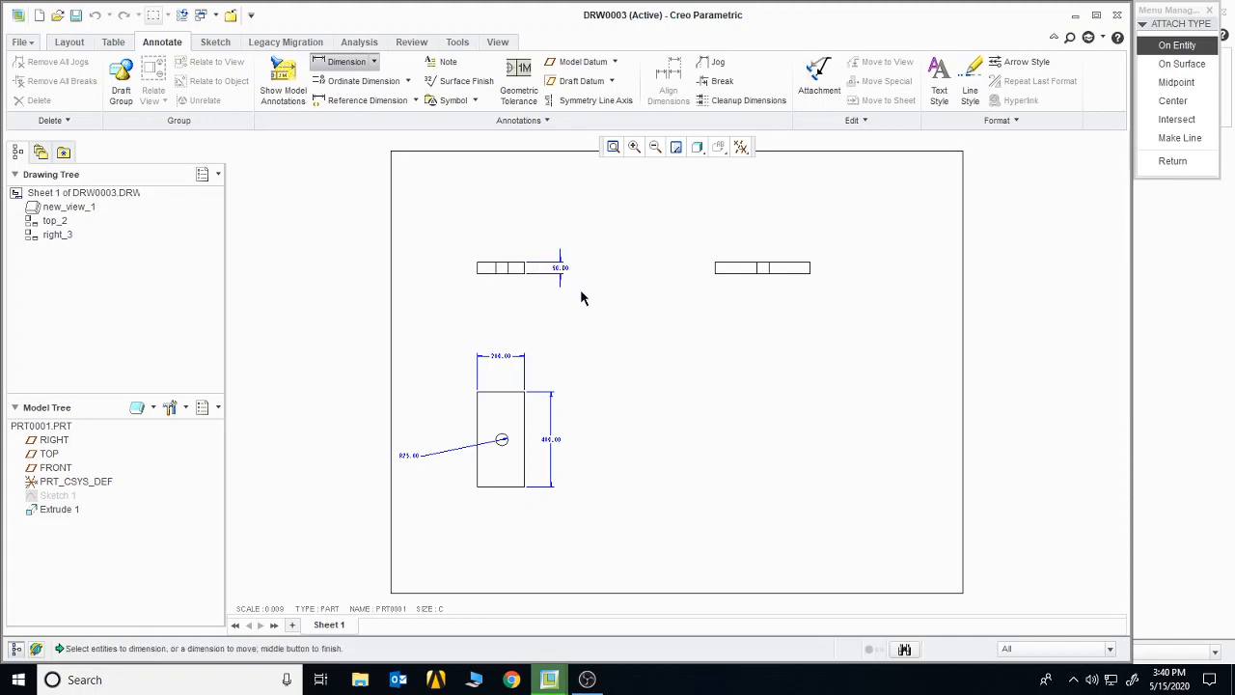
{"action": "left_click", "coordinate": [768, 274]}
{"action": "middle_click", "coordinate": [766, 306]}
{"action": "left_click", "coordinate": [1175, 162]}
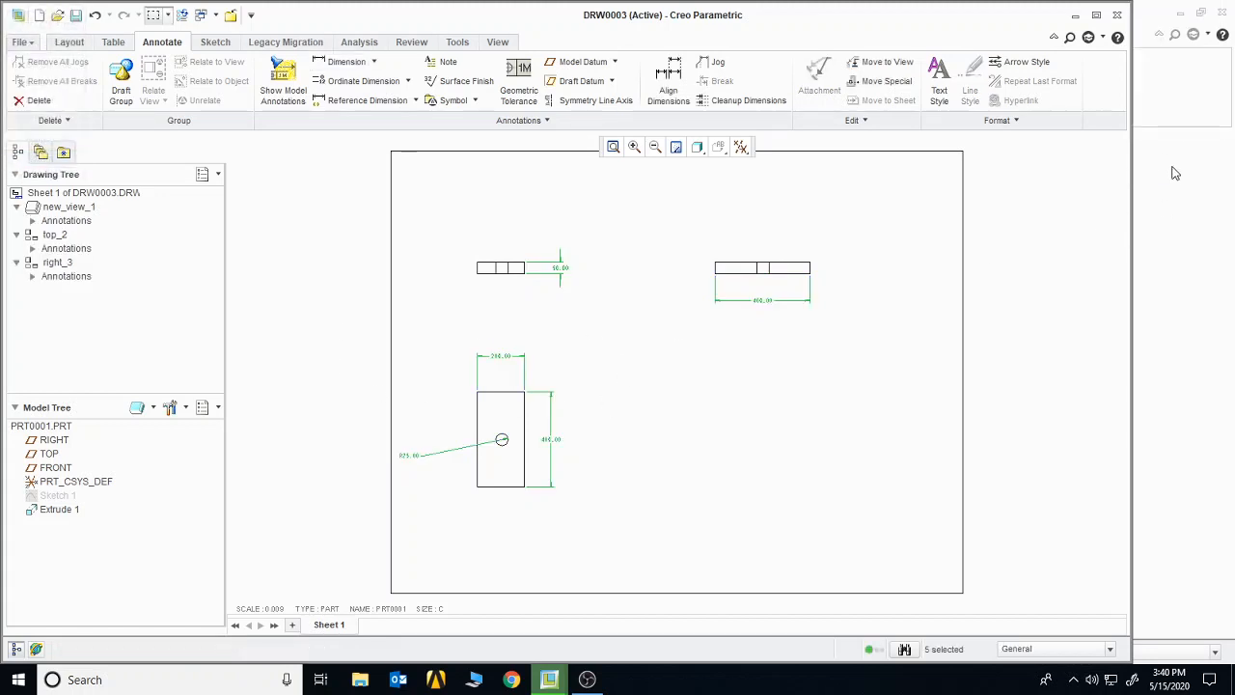
Override the default text height of all five selected dimensions with a larger value.
{"action": "double_click", "coordinate": [550, 439]}
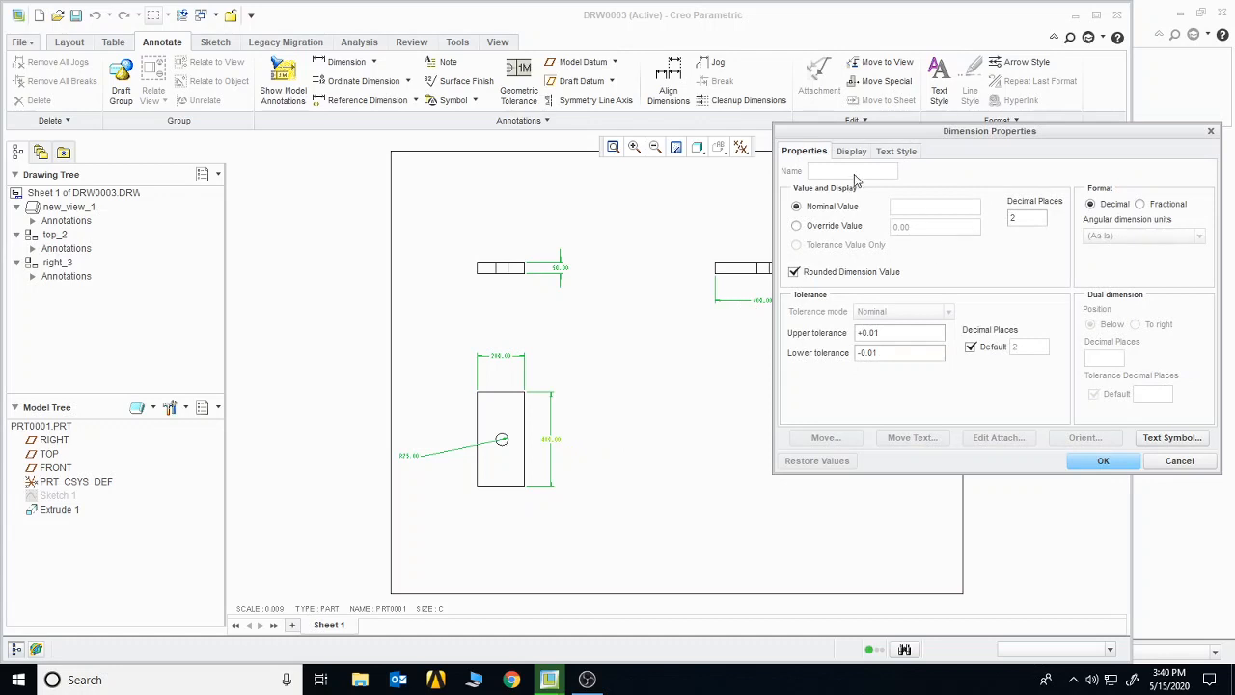
{"action": "left_click", "coordinate": [895, 152]}
{"action": "left_click", "coordinate": [929, 254]}
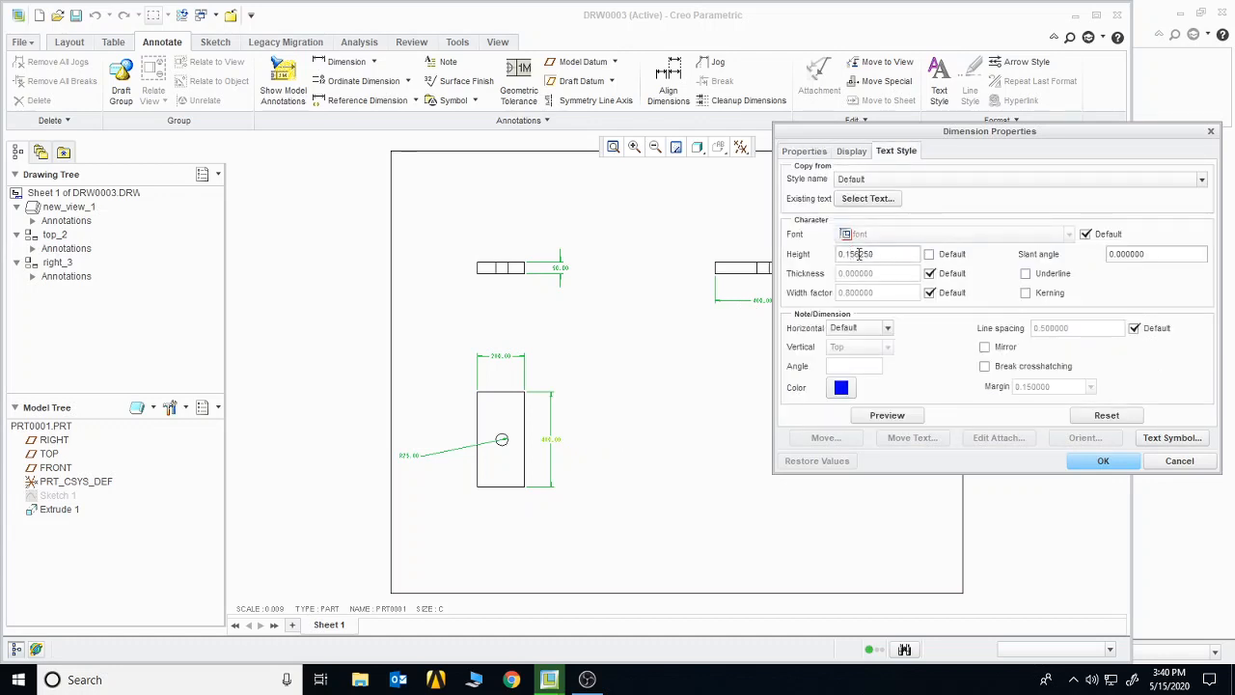
{"action": "type", "text": "4"}
{"action": "left_click", "coordinate": [1103, 461]}
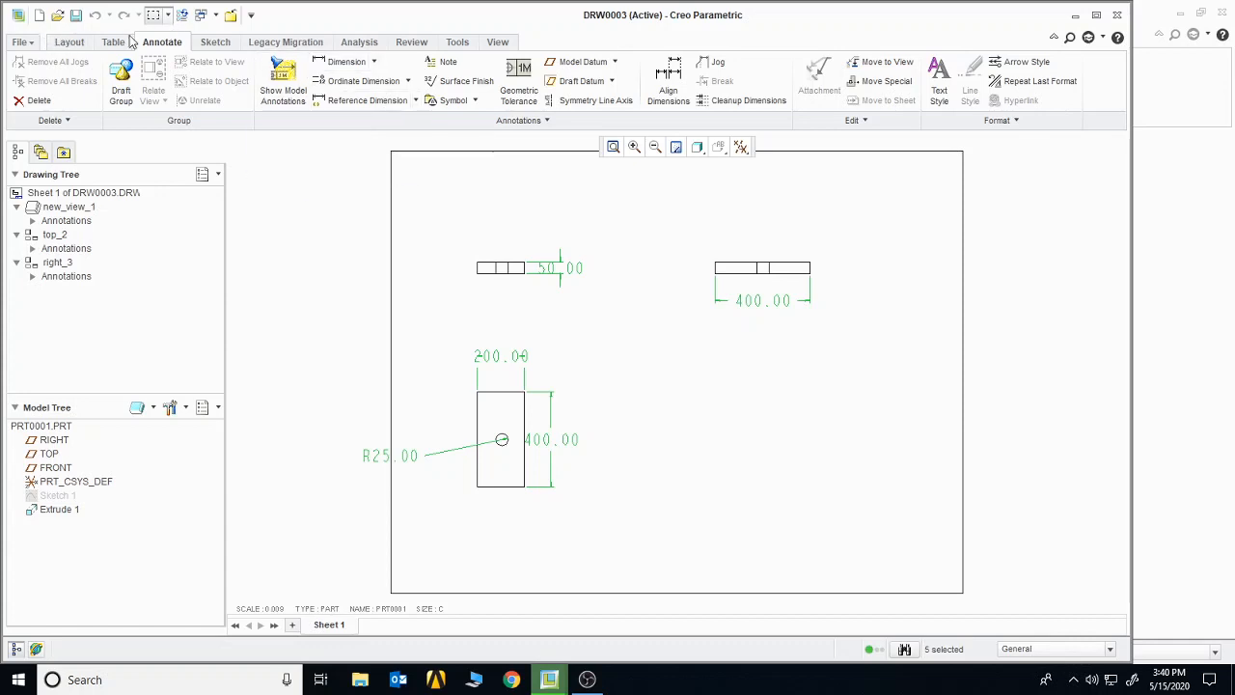
Add a general 3D view of the plate in the default trimetric orientation at the lower right of the sheet.
{"action": "left_click", "coordinate": [79, 44]}
{"action": "left_click", "coordinate": [274, 77]}
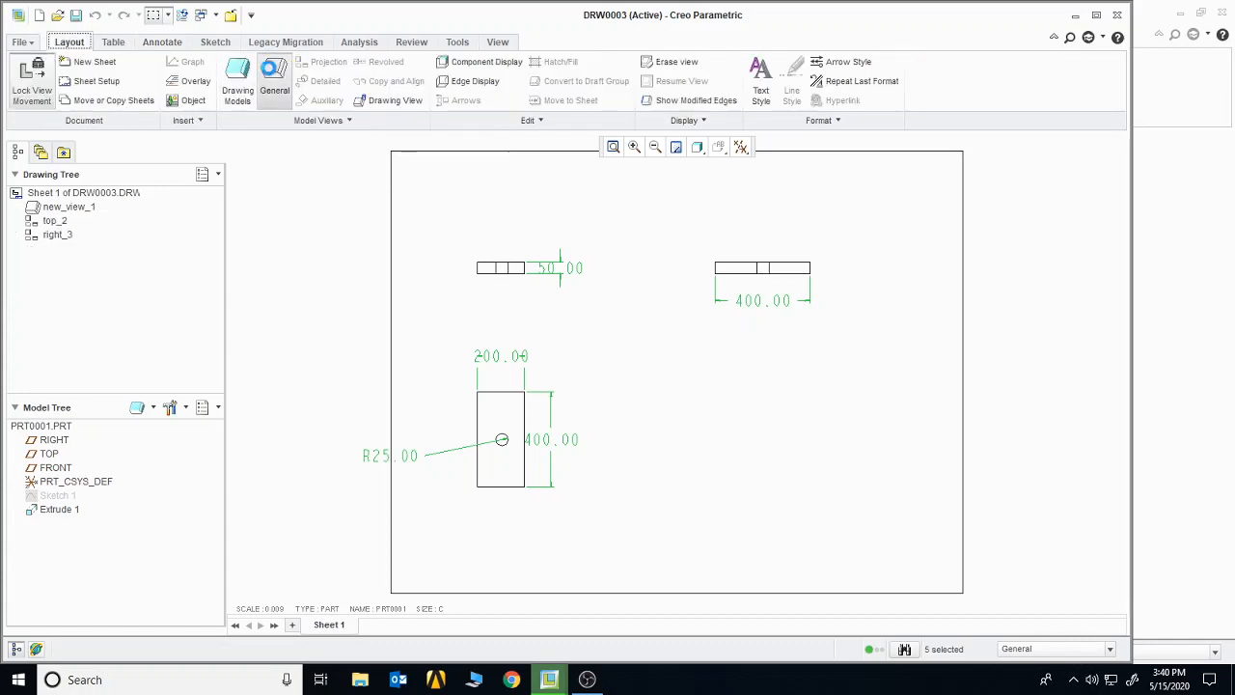
{"action": "left_click", "coordinate": [792, 432]}
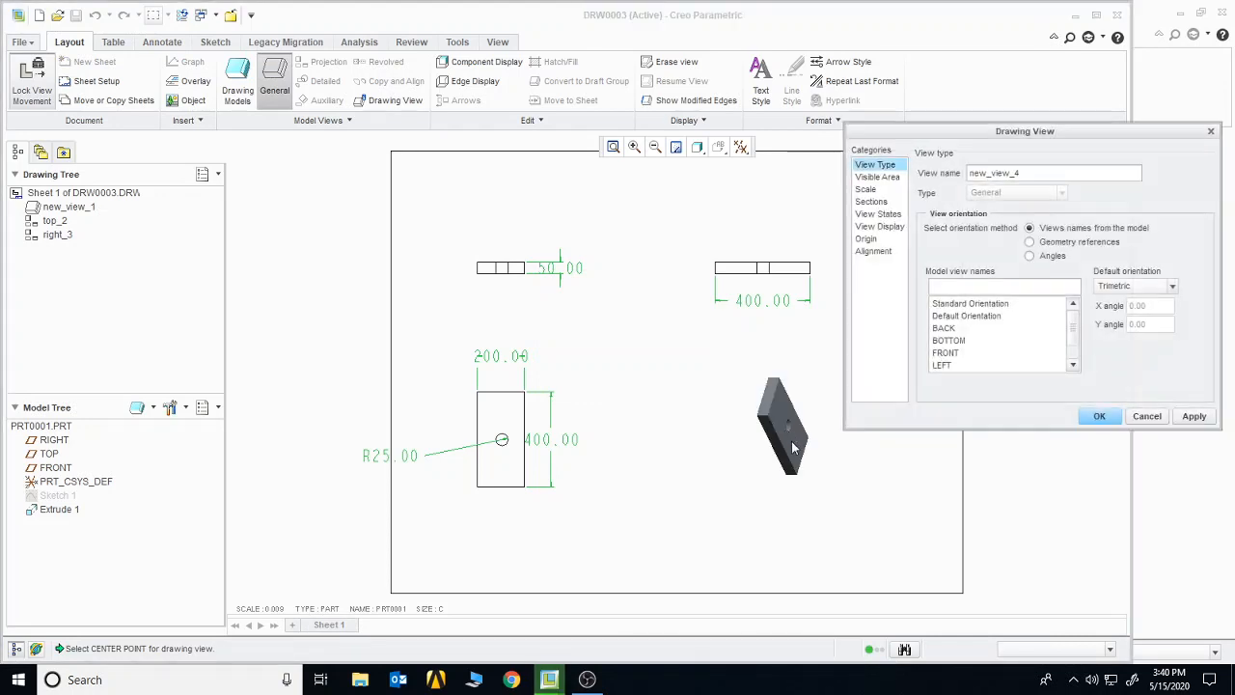
{"action": "left_click", "coordinate": [1099, 416]}
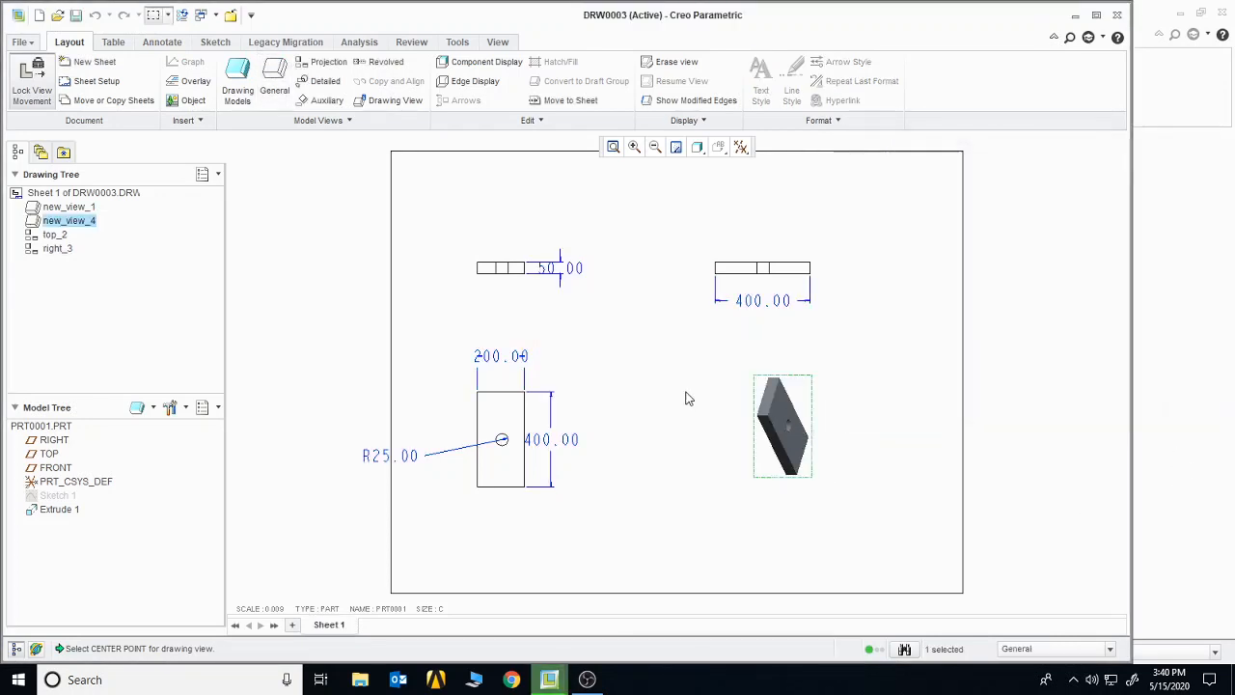